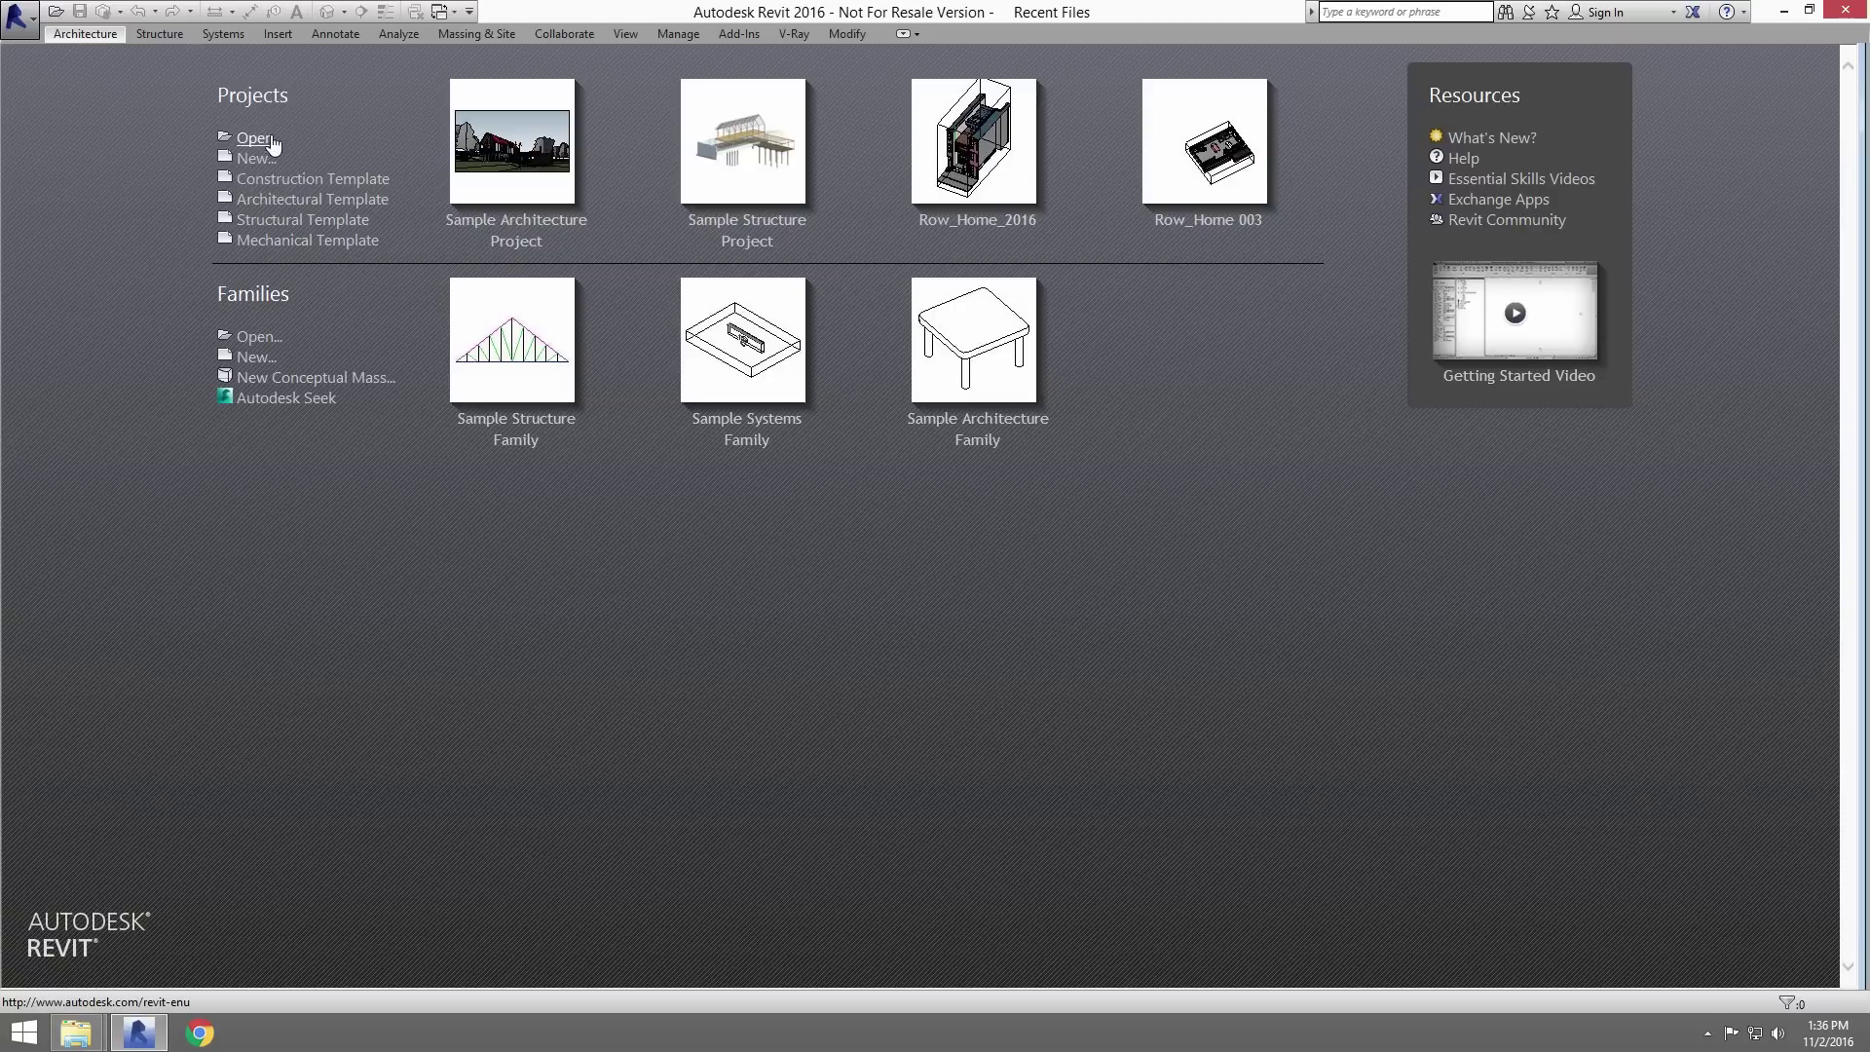
- Open rac_basic_sample_project.rvt from C:\Program Files\Autodesk\Revit 2016\Samples
left_click(258, 139)
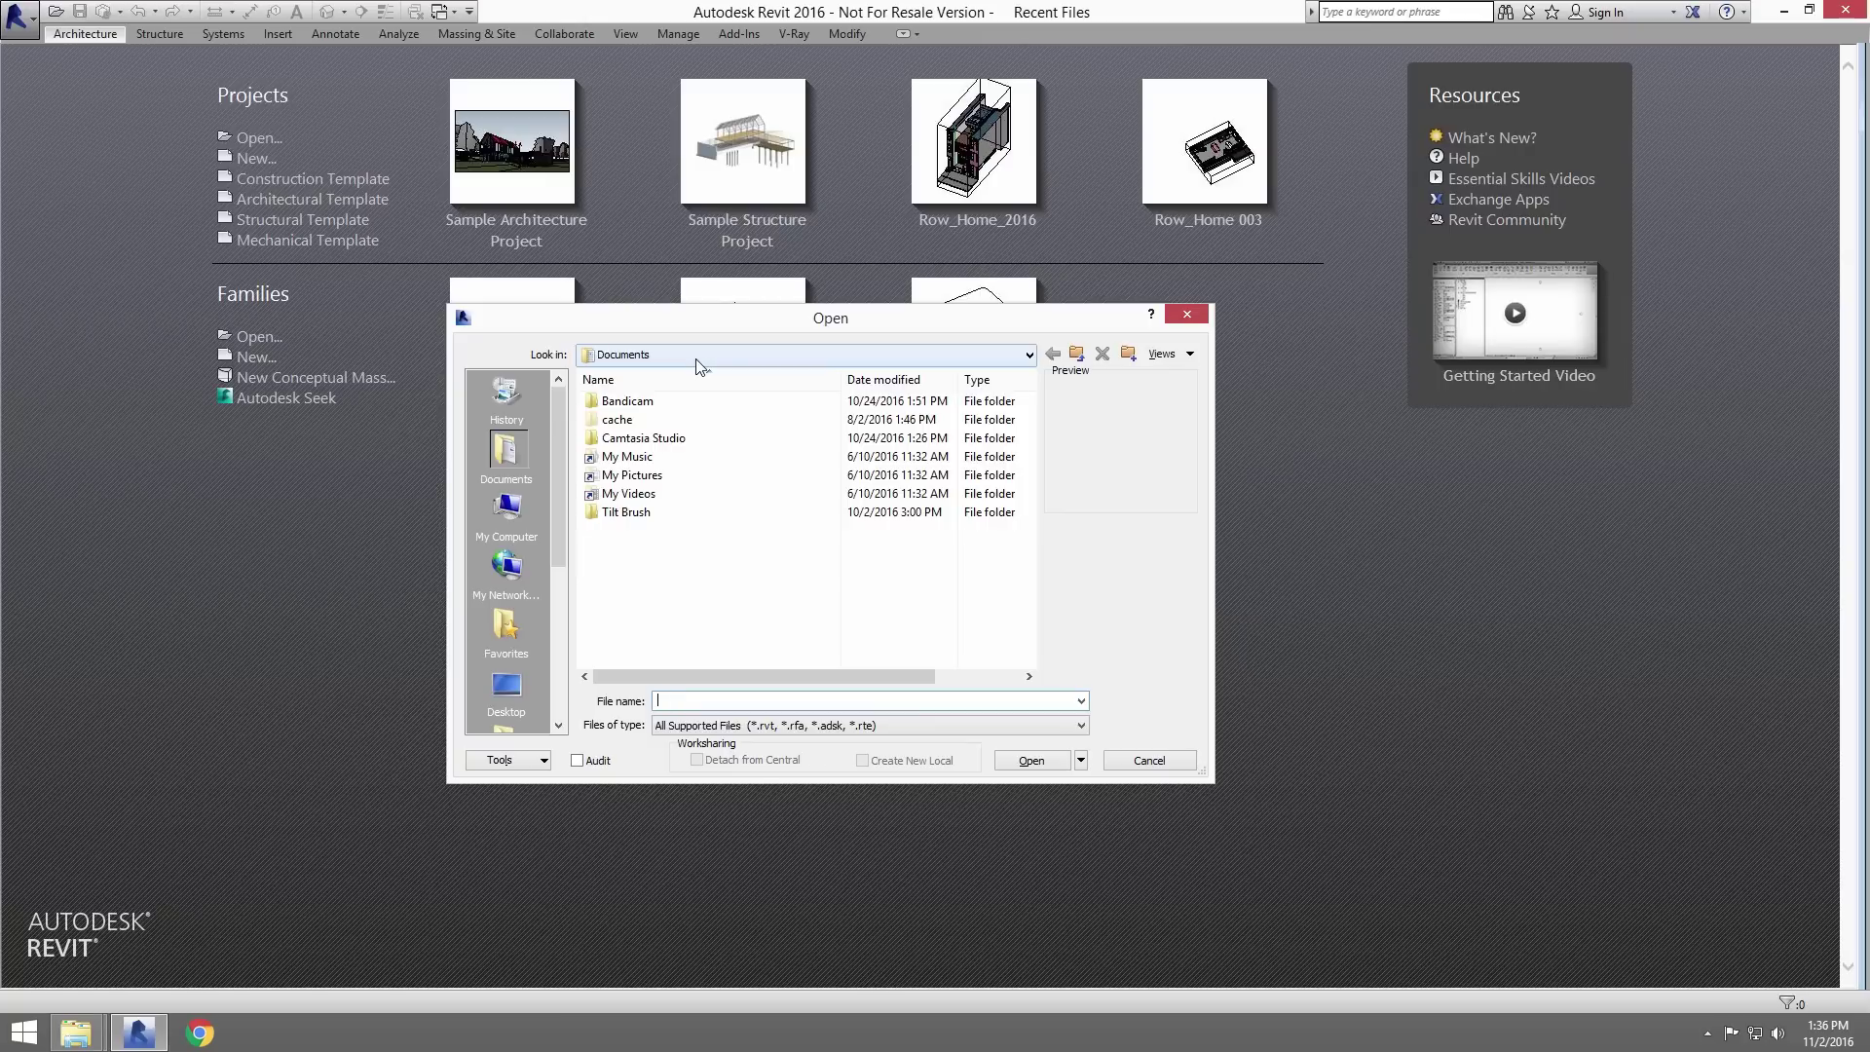
left_click(697, 362)
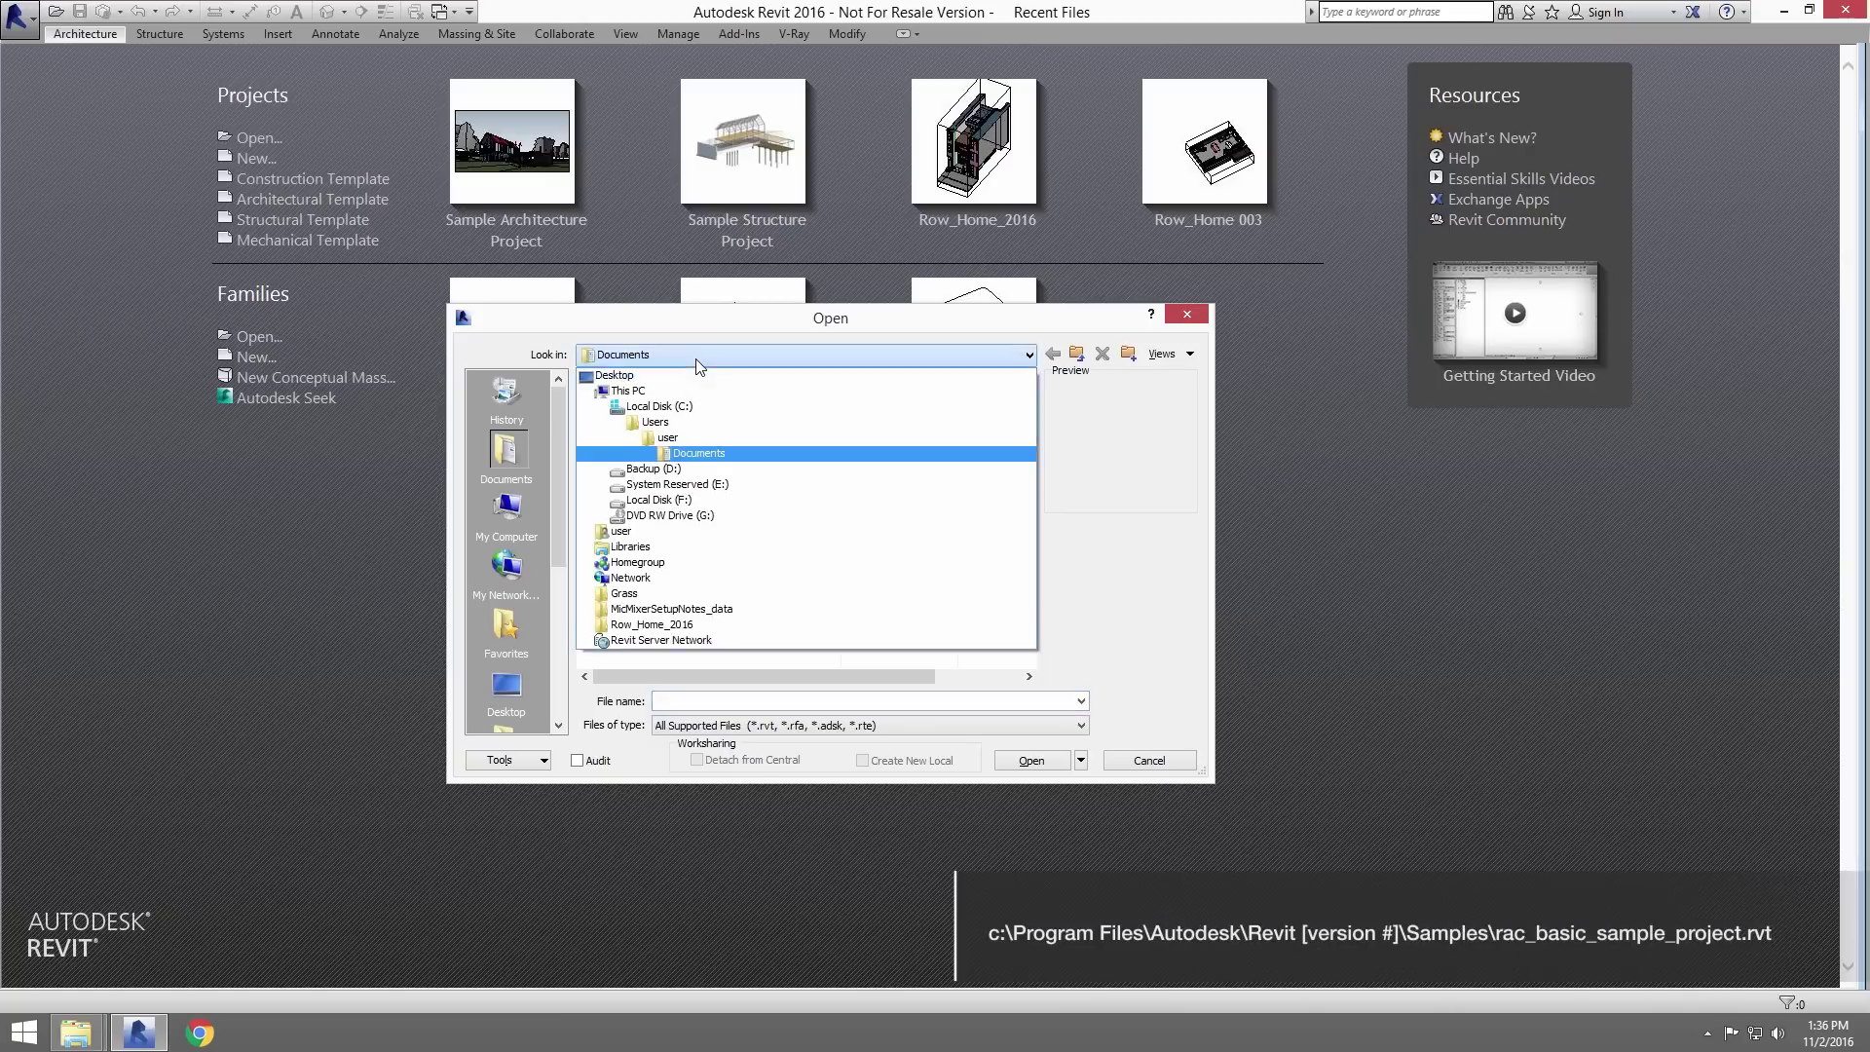
left_click(697, 412)
double_click(674, 548)
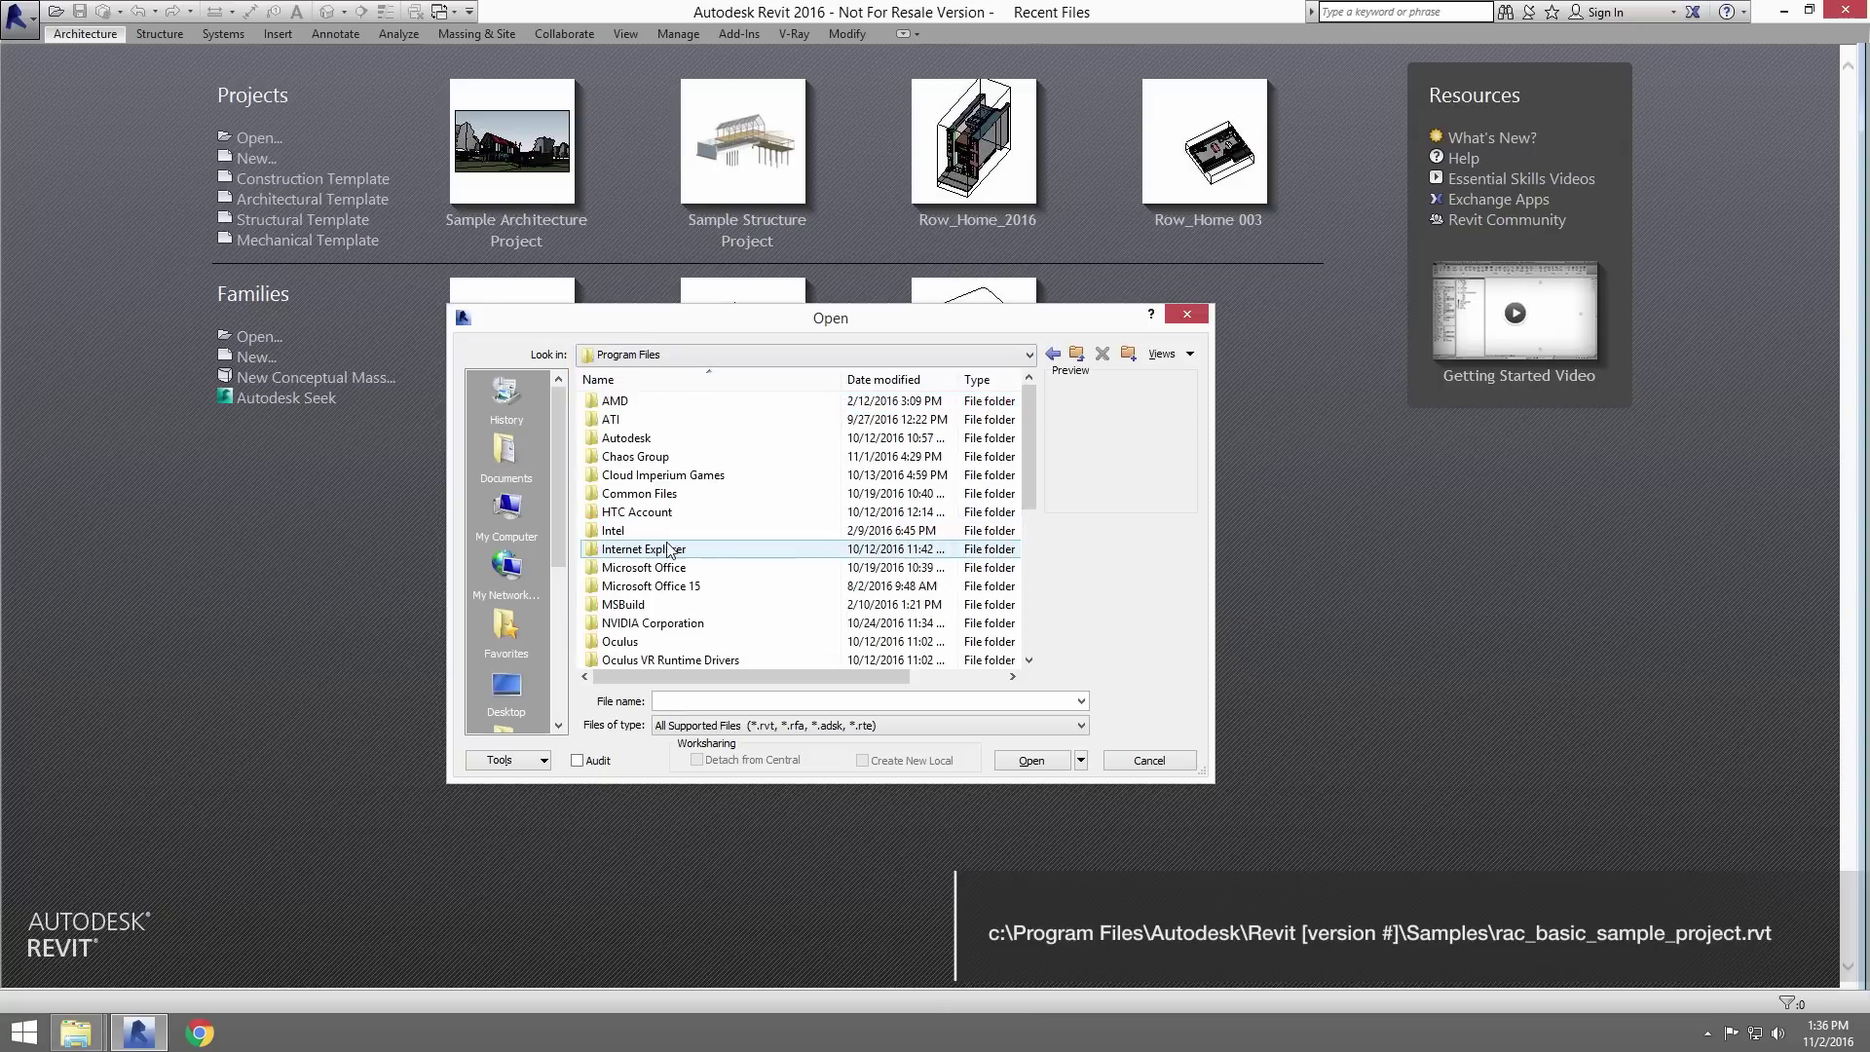
double_click(668, 443)
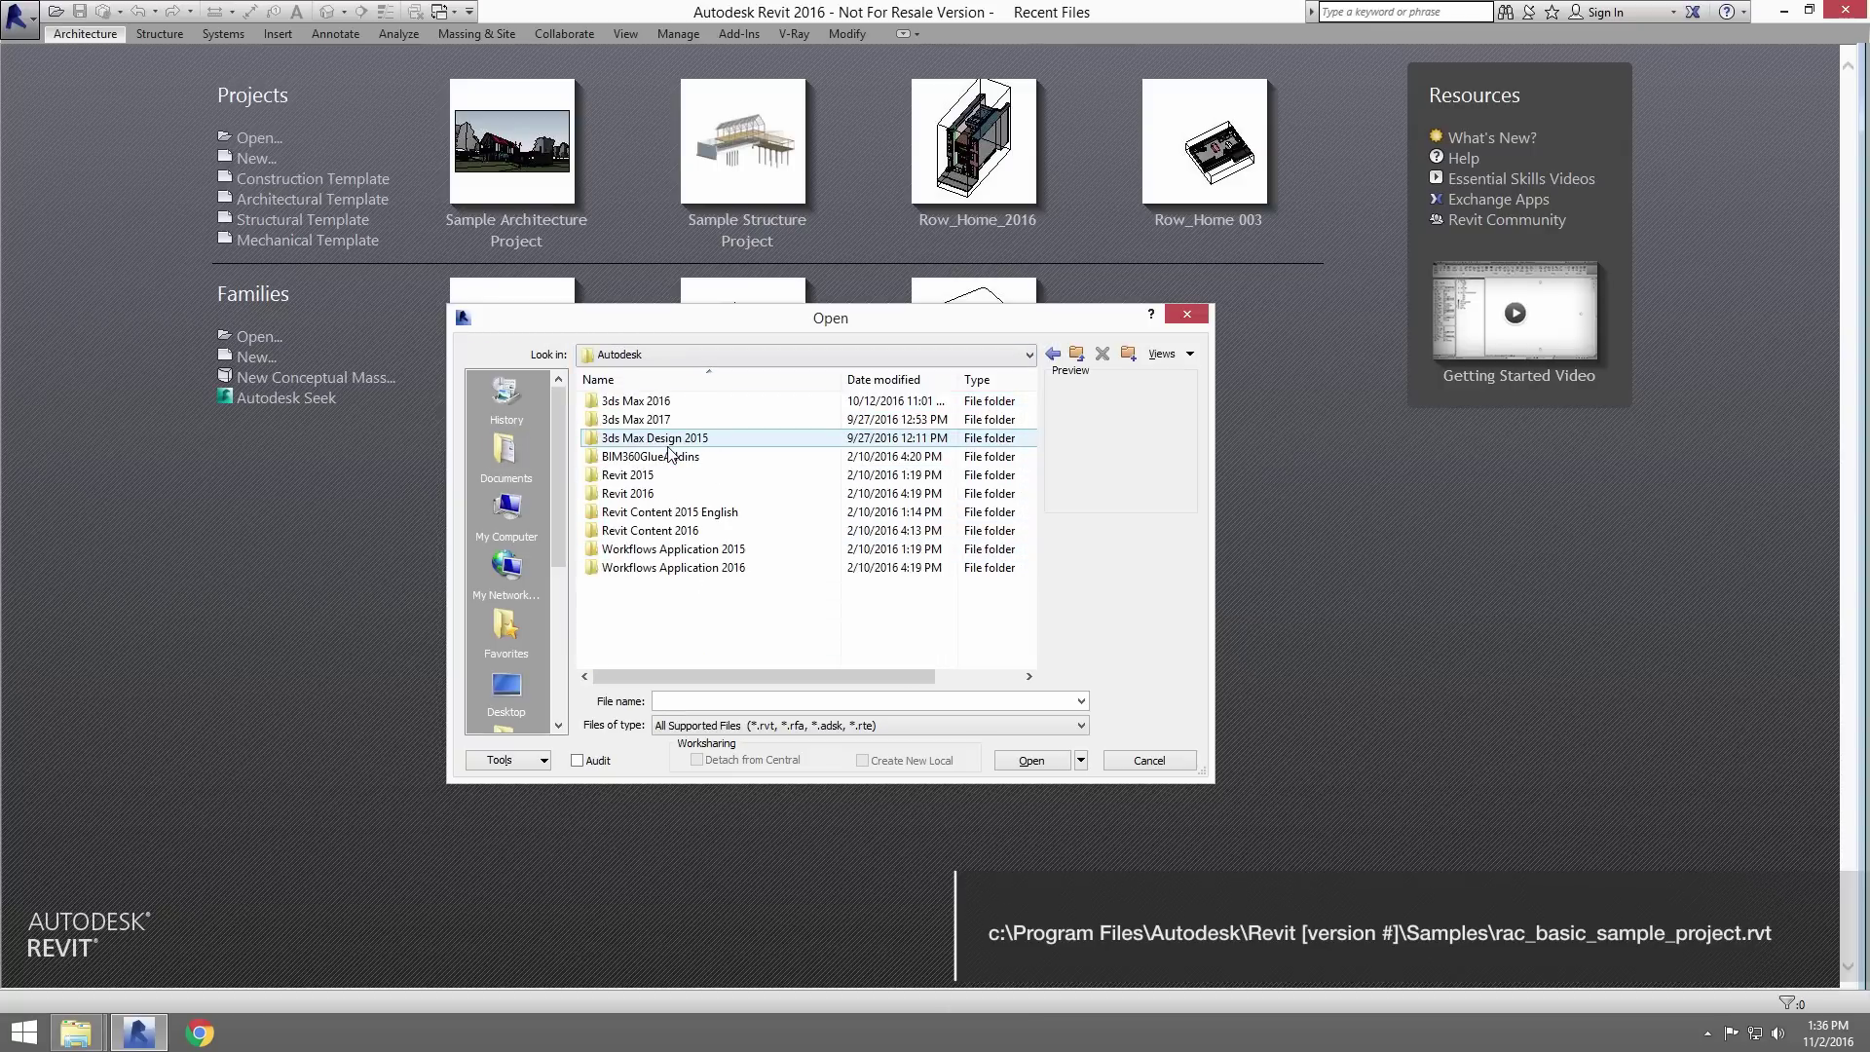
double_click(646, 494)
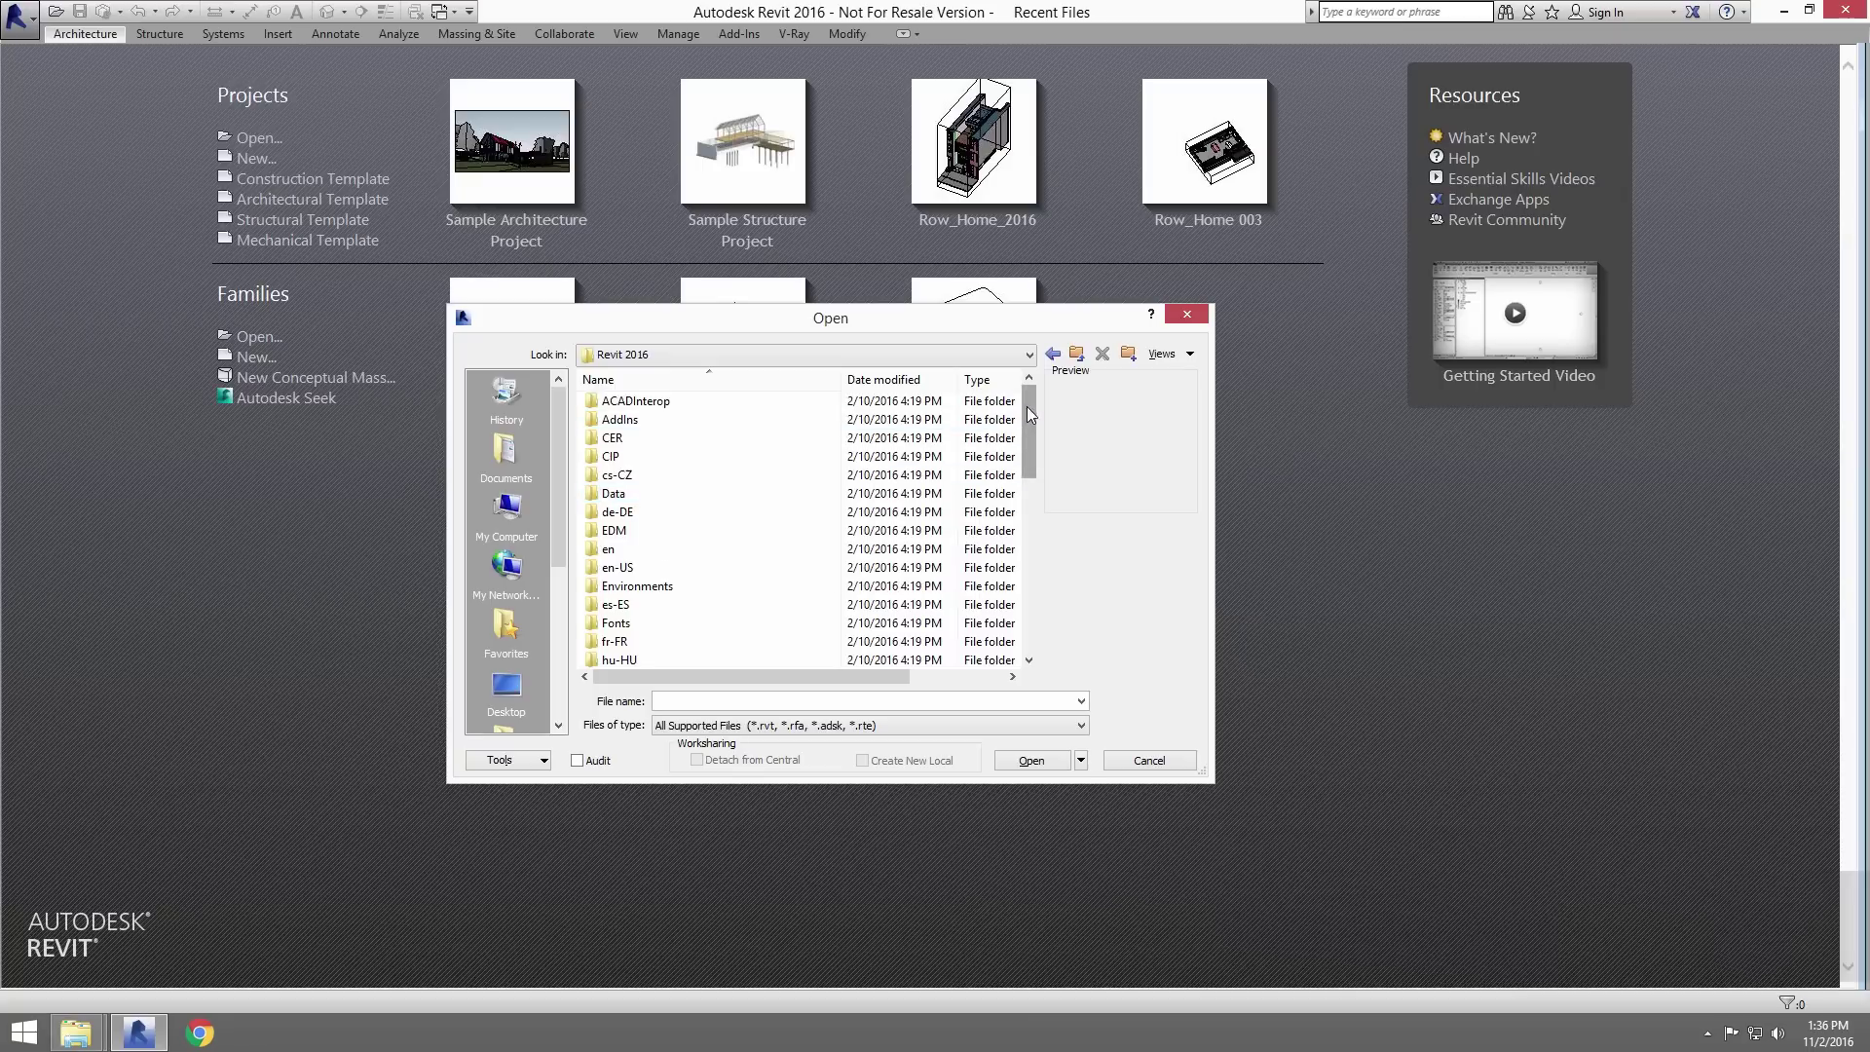
left_click_drag(1027, 417, 1039, 519)
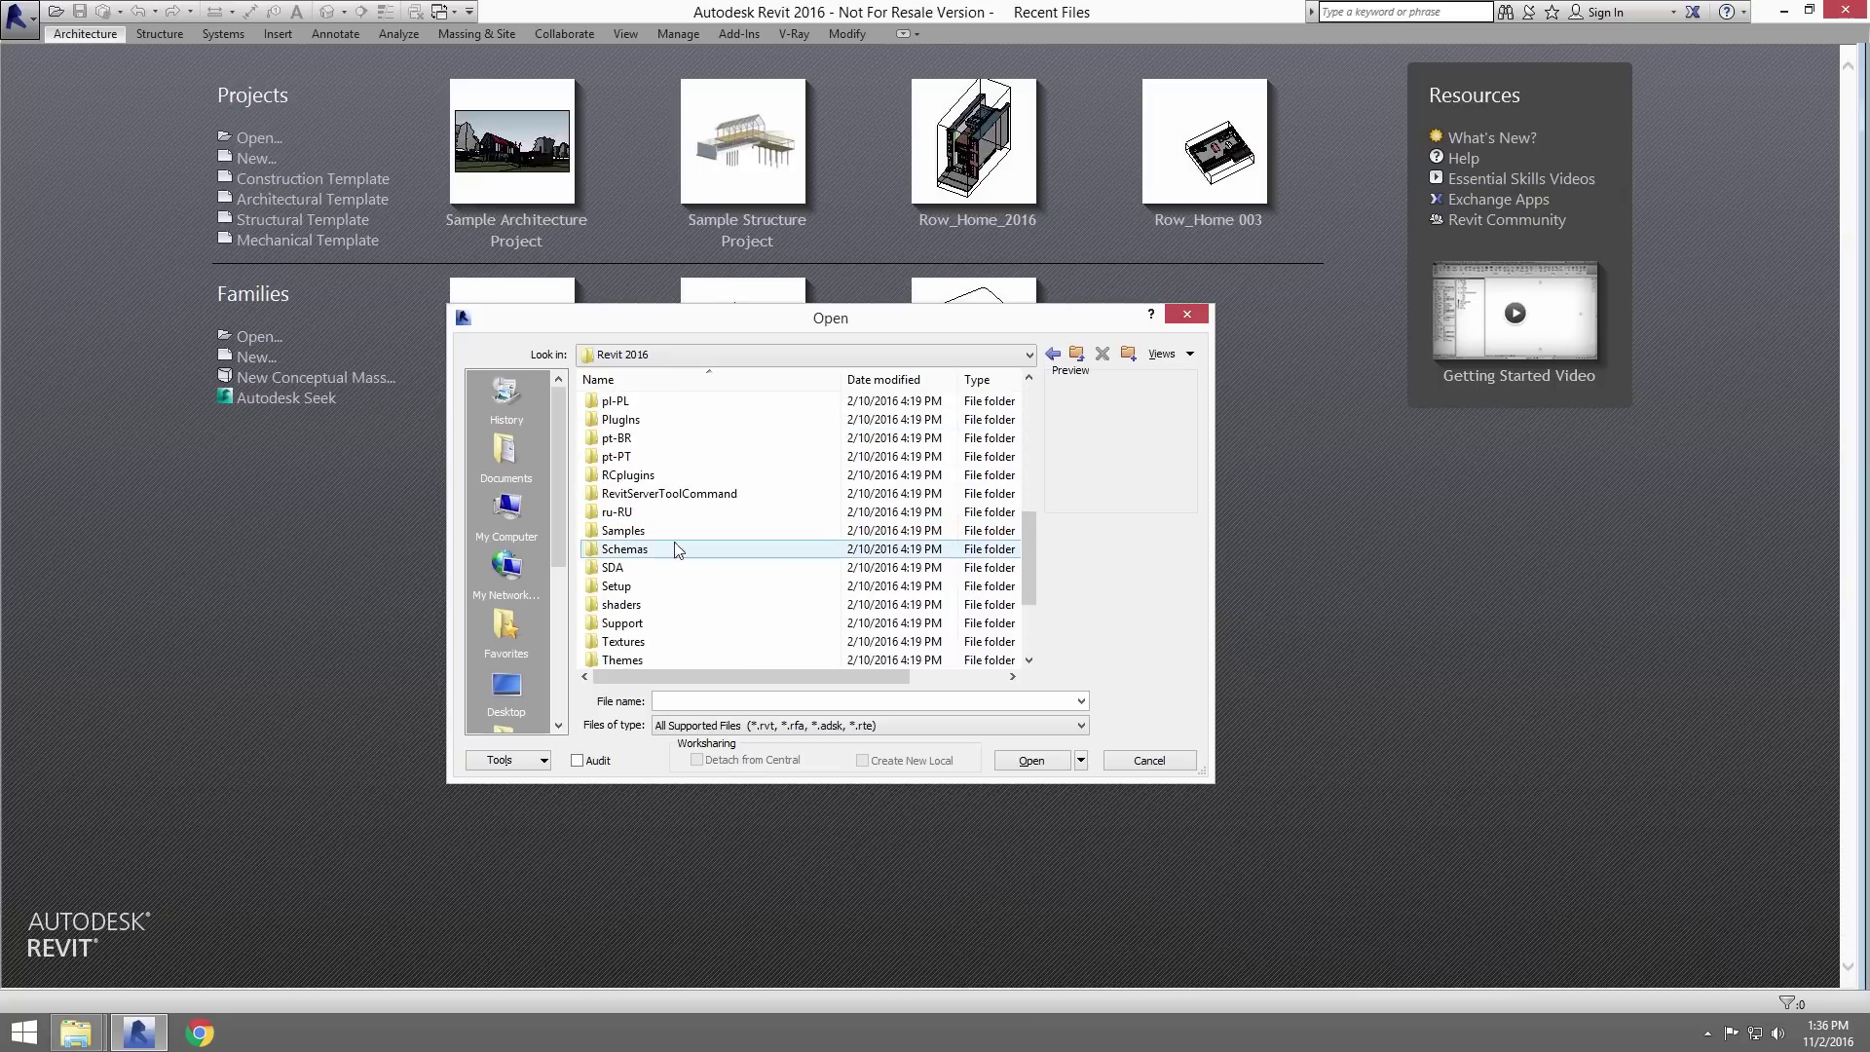
double_click(672, 548)
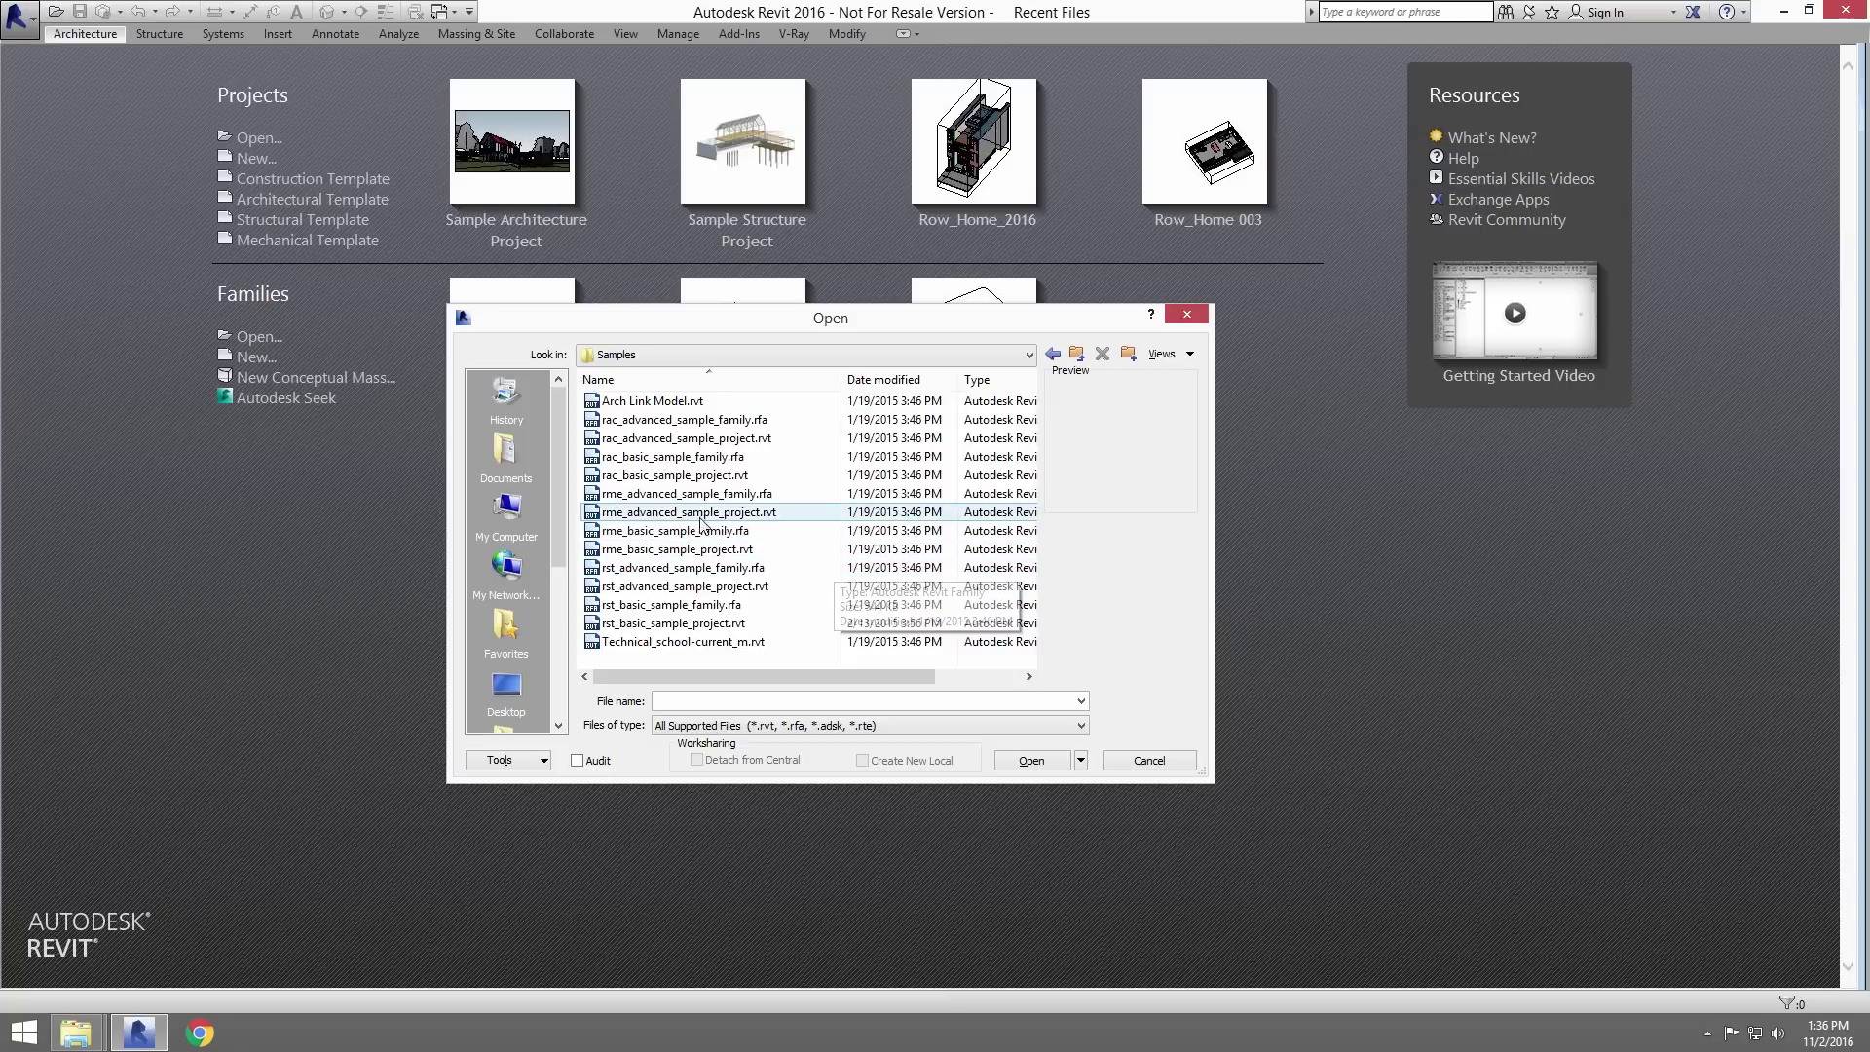
left_click(643, 476)
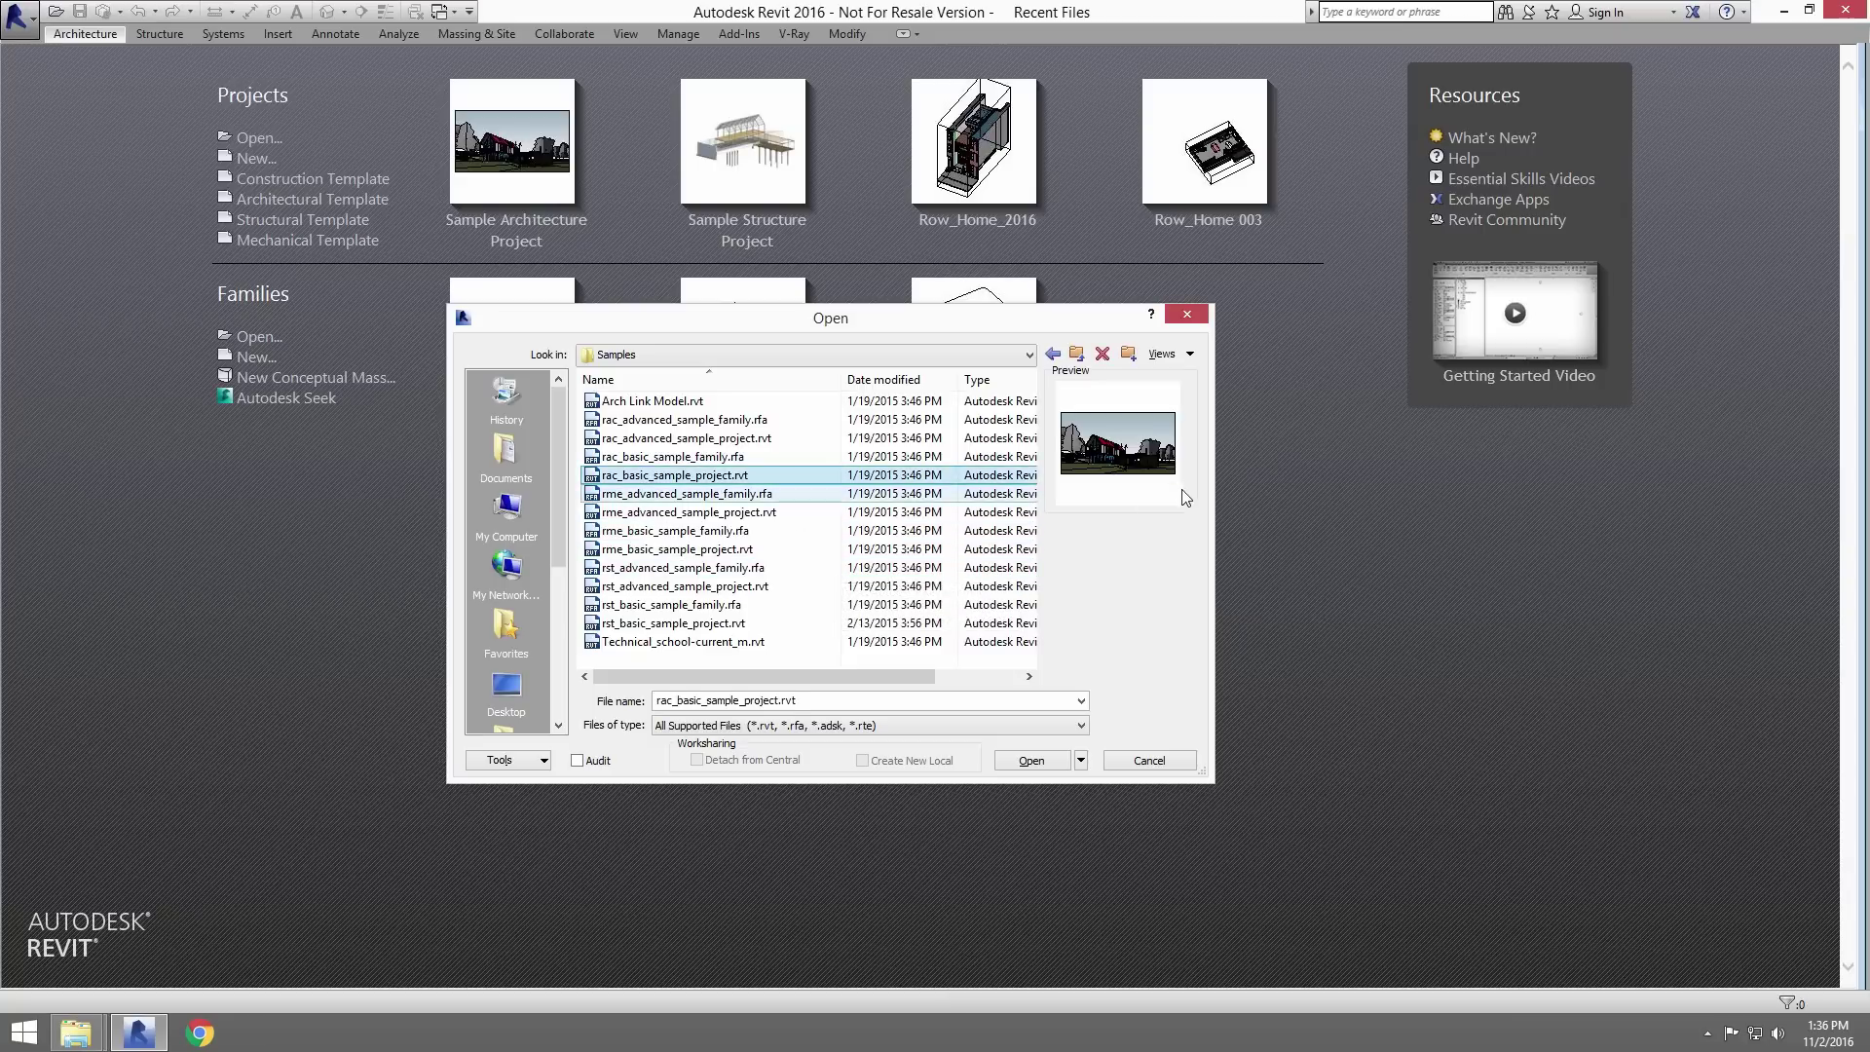
left_click(1024, 759)
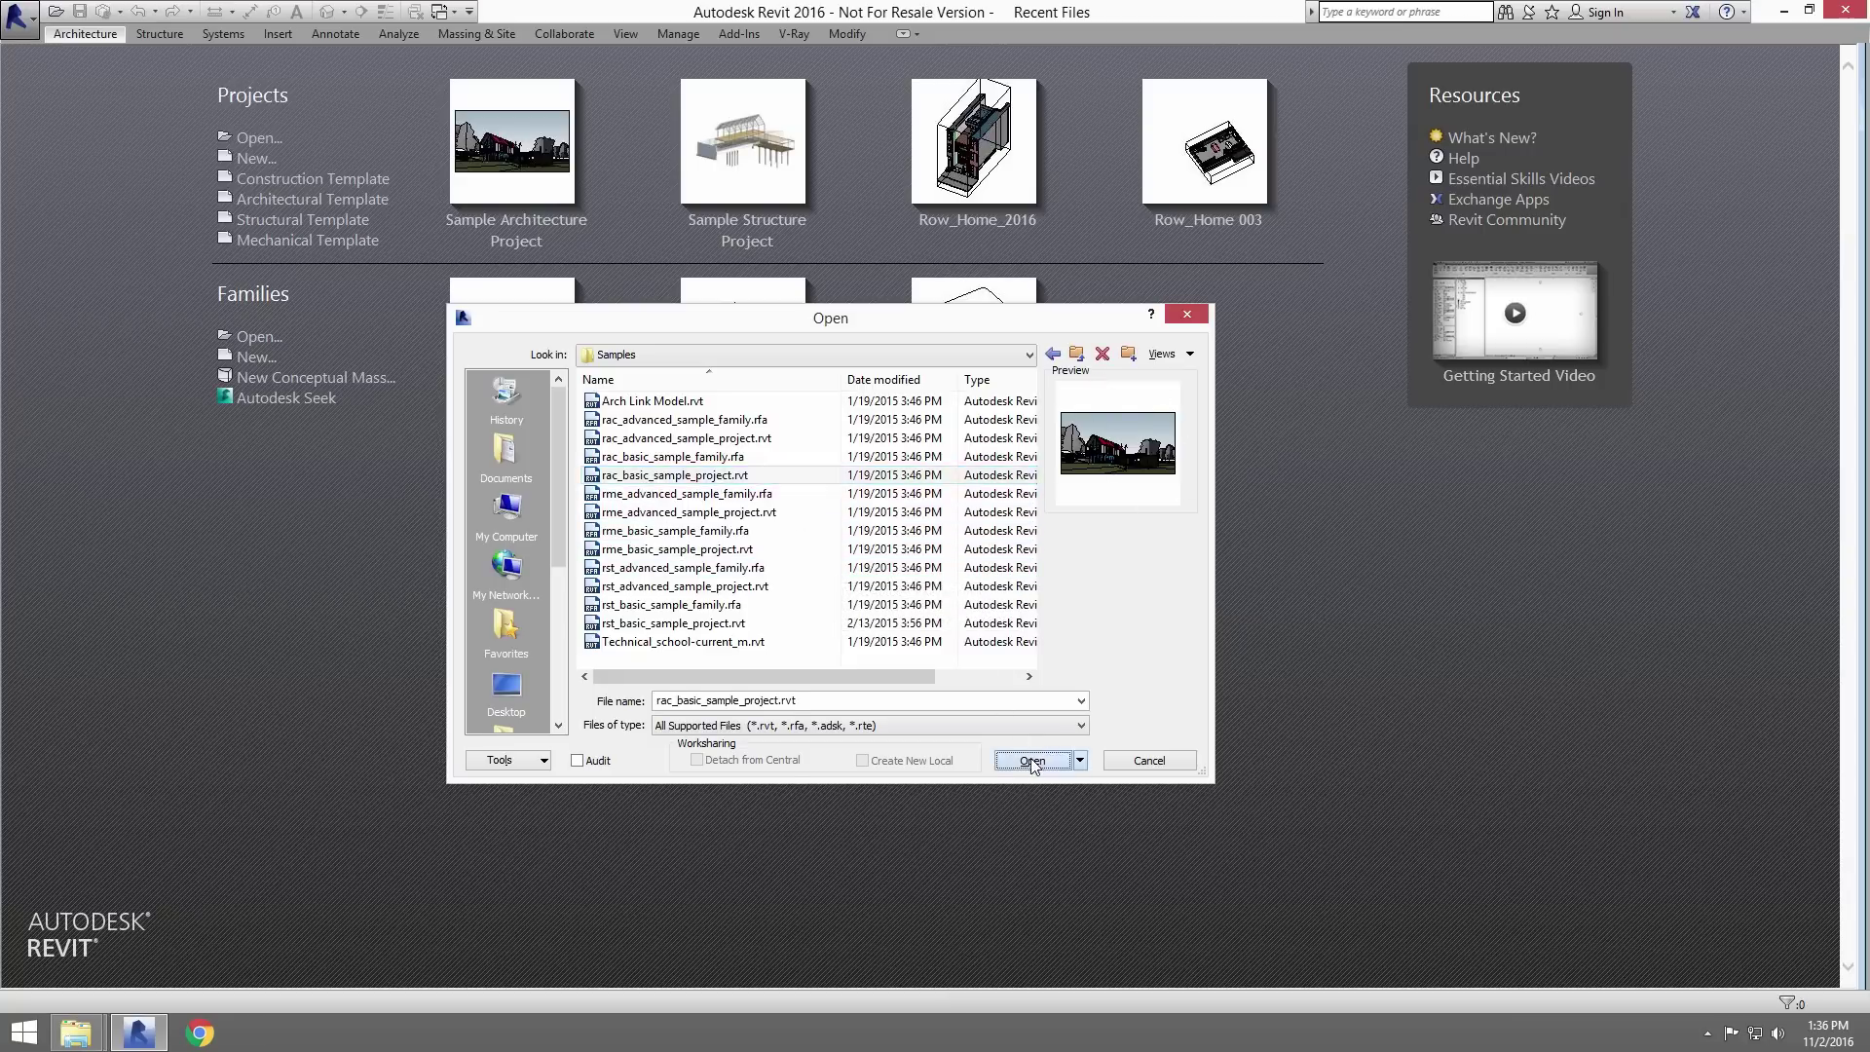
left_click(793, 33)
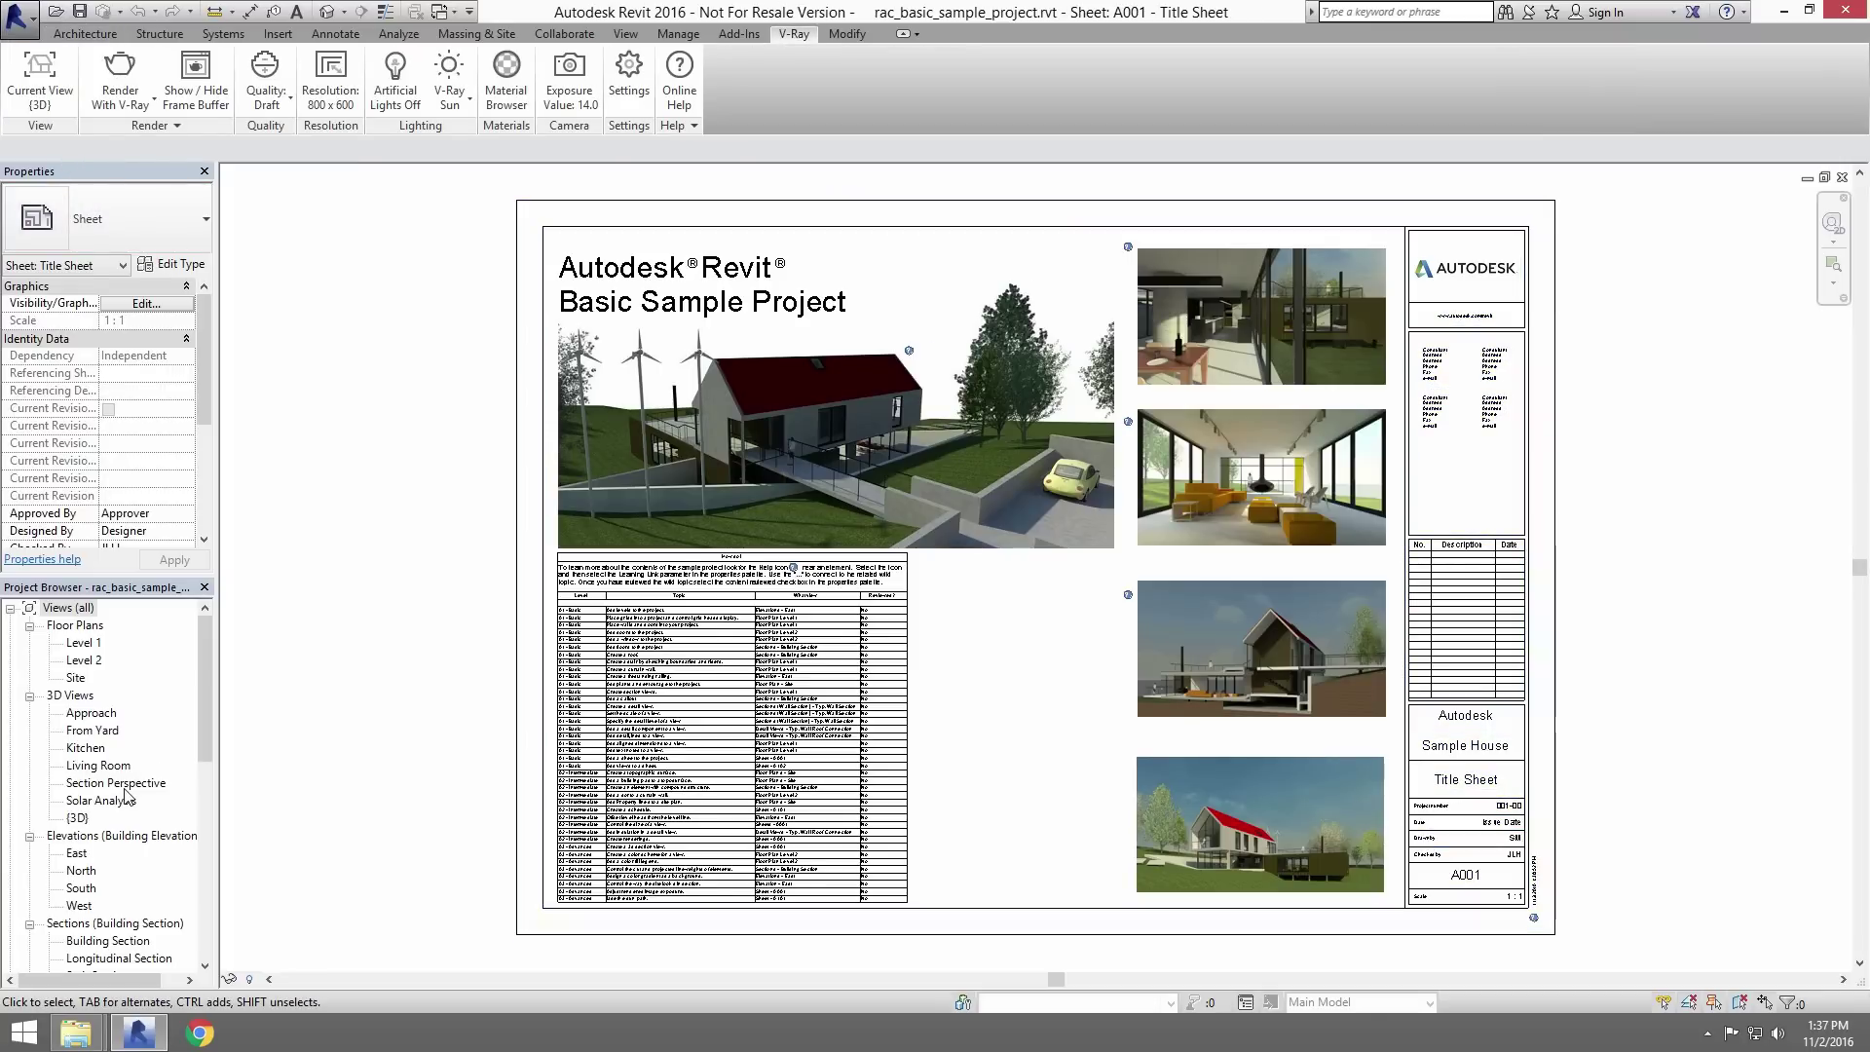
double_click(98, 733)
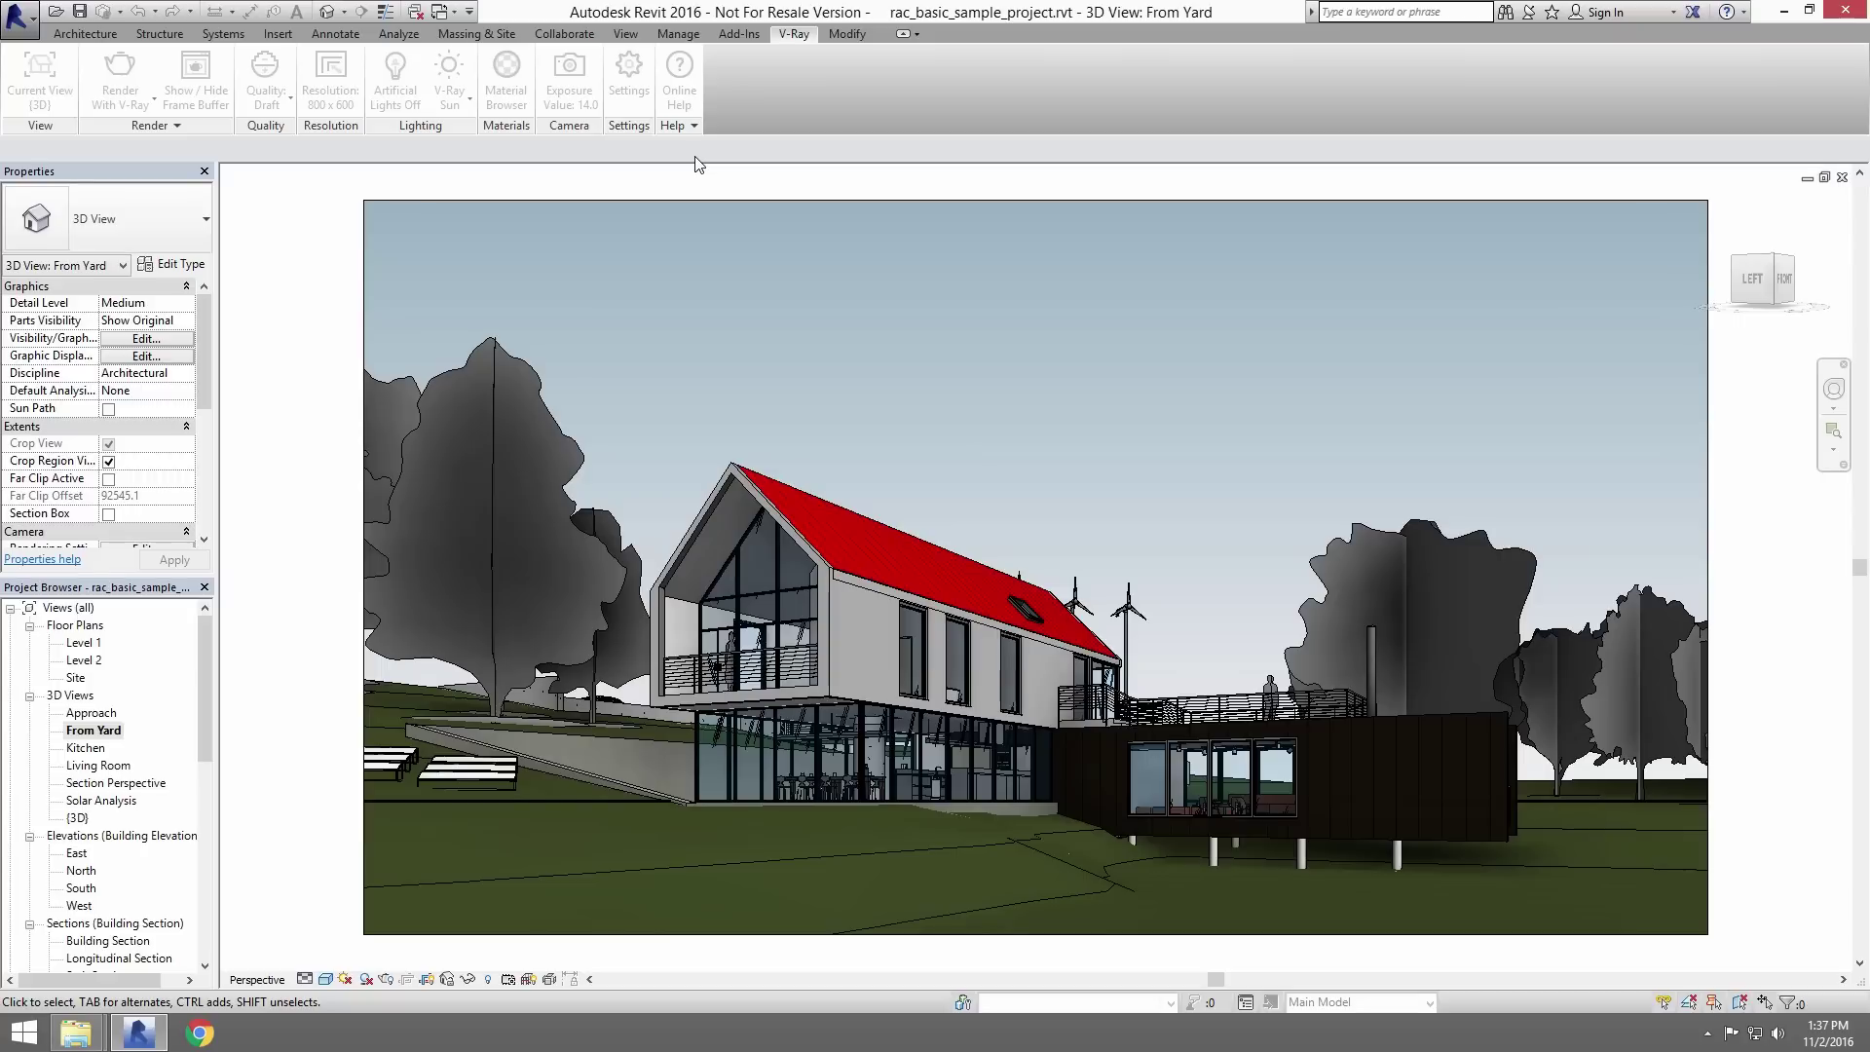
left_click(449, 12)
left_click(623, 36)
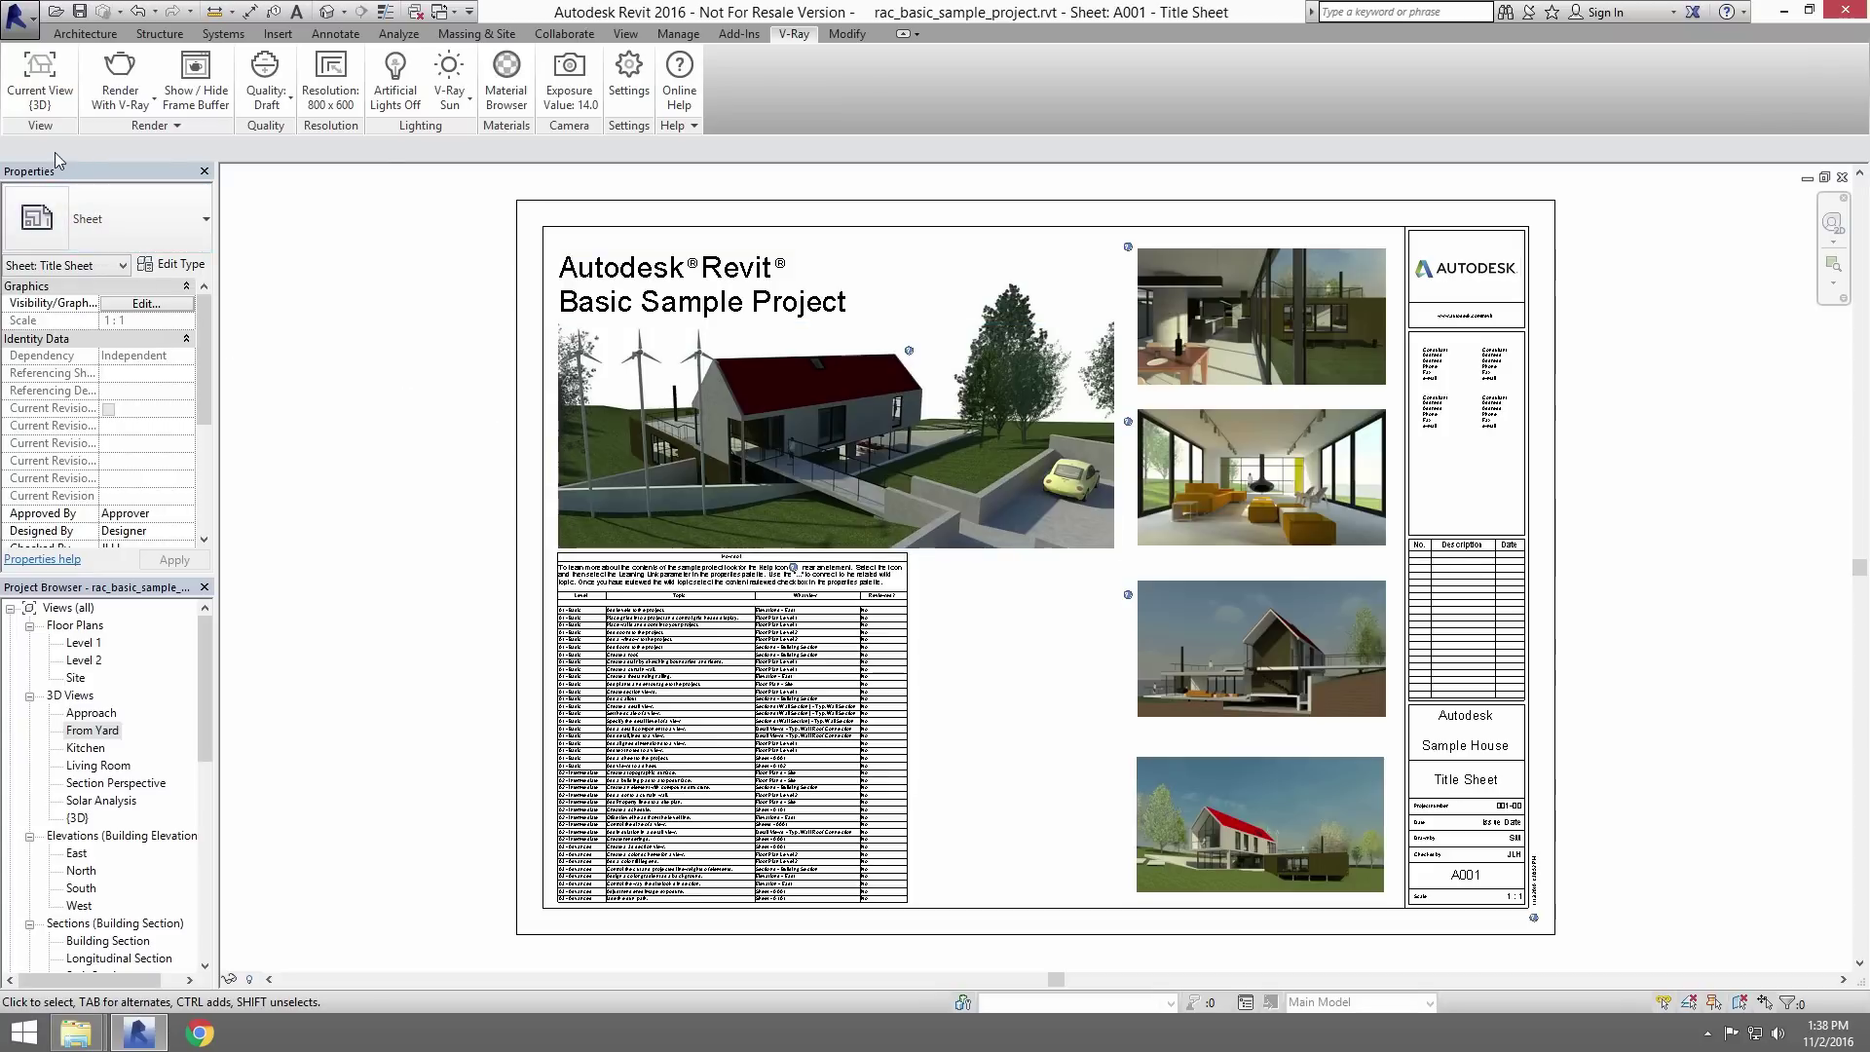
- Set V-Ray's current view to From Yard and keep Draft quality
left_click(44, 102)
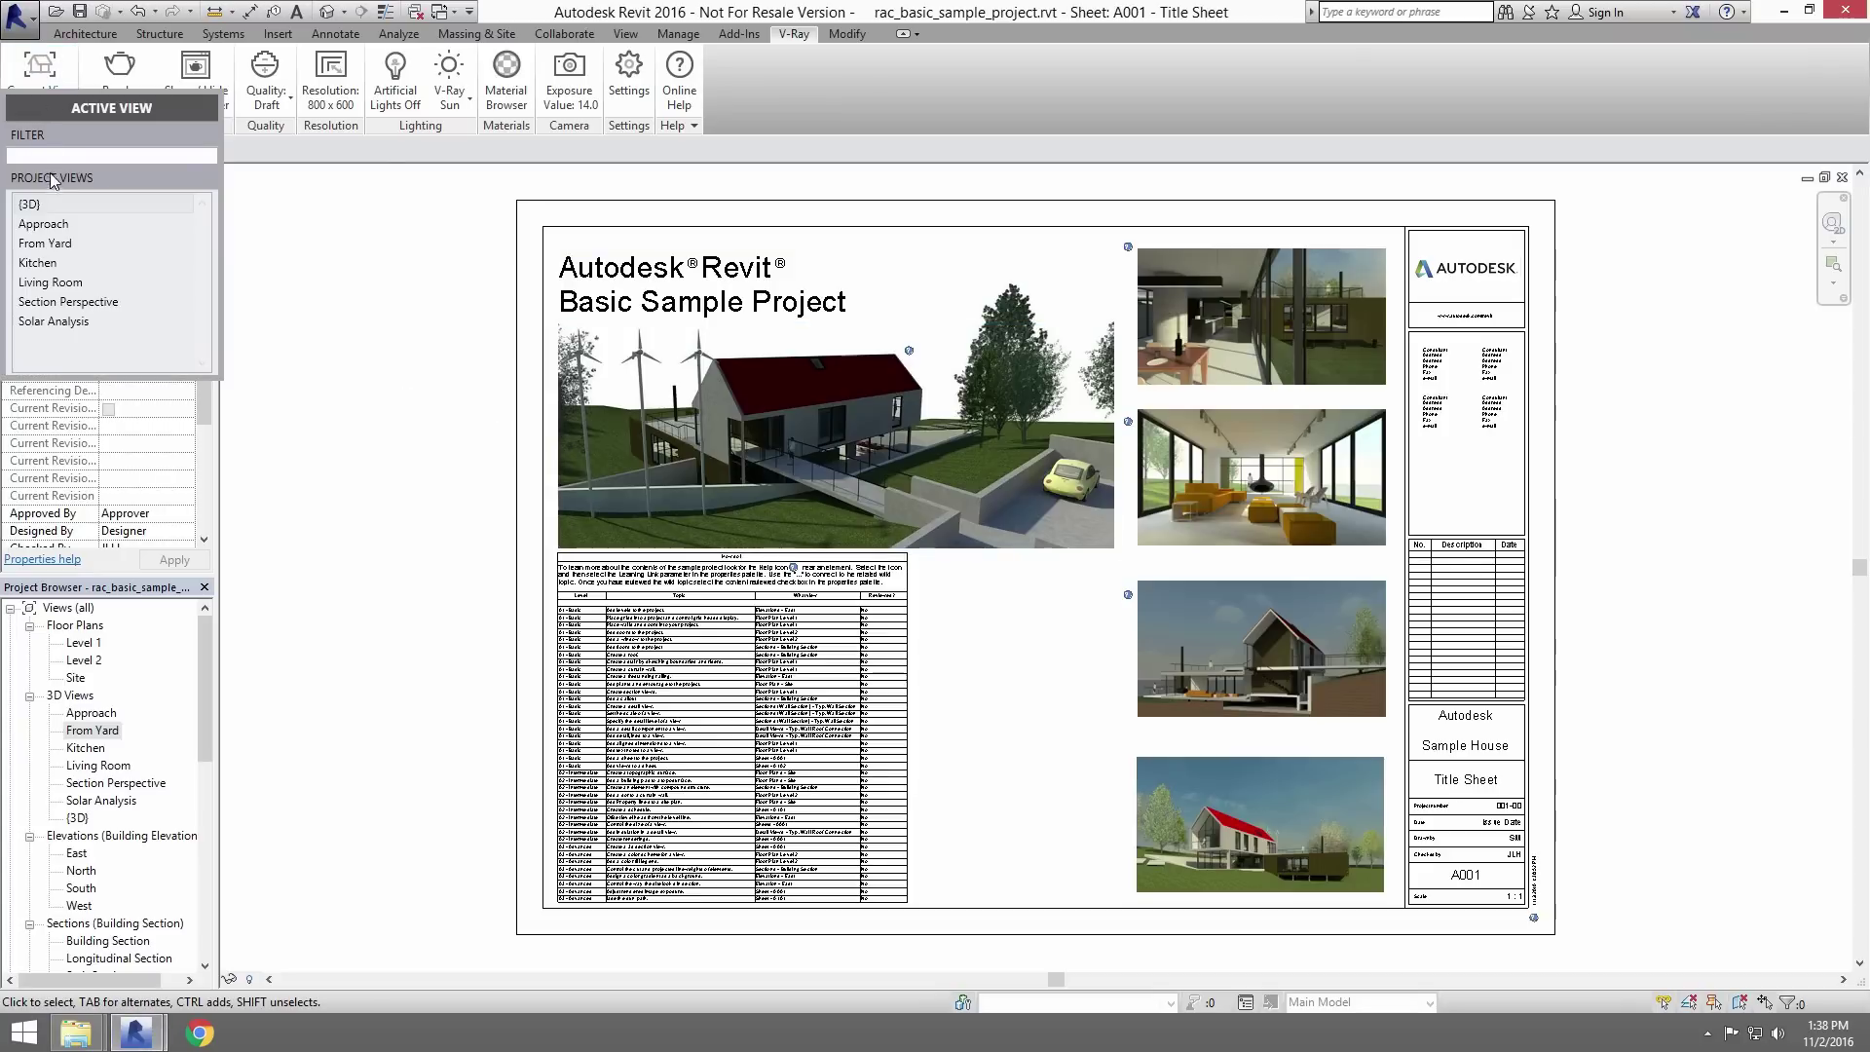
left_click(86, 246)
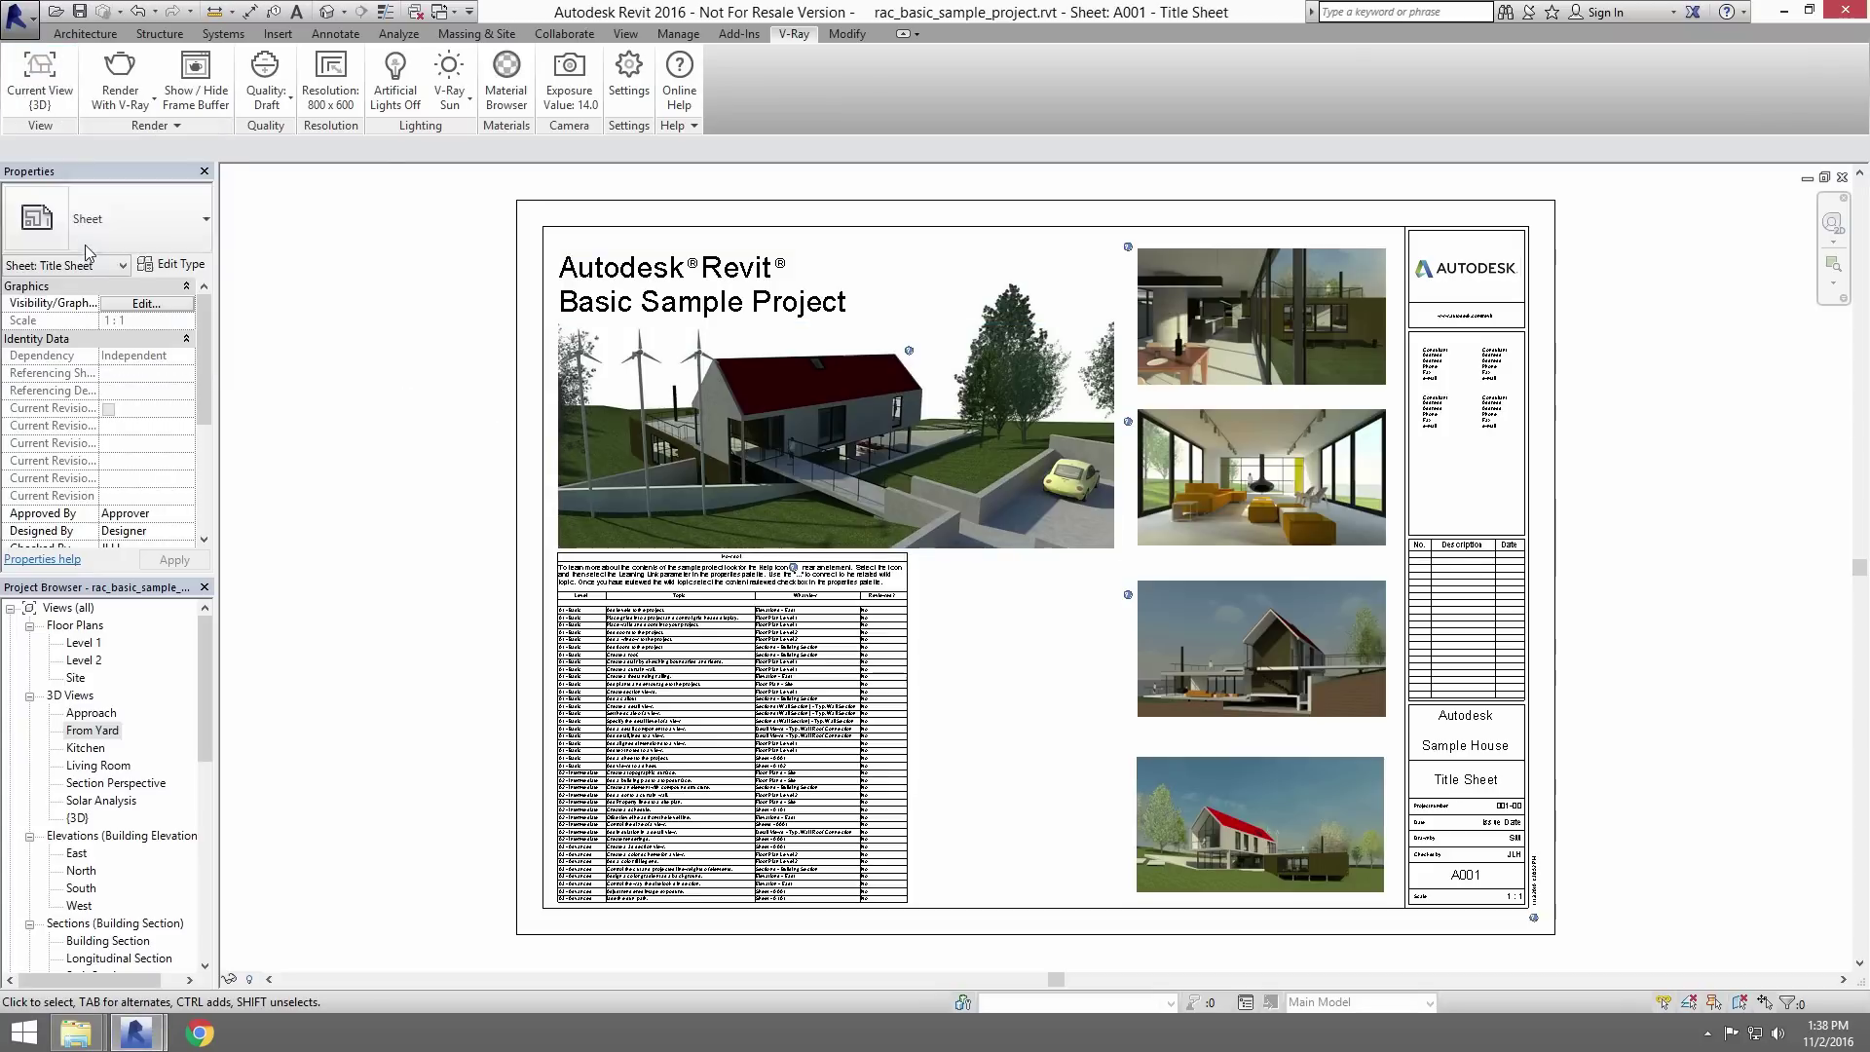
left_click(263, 102)
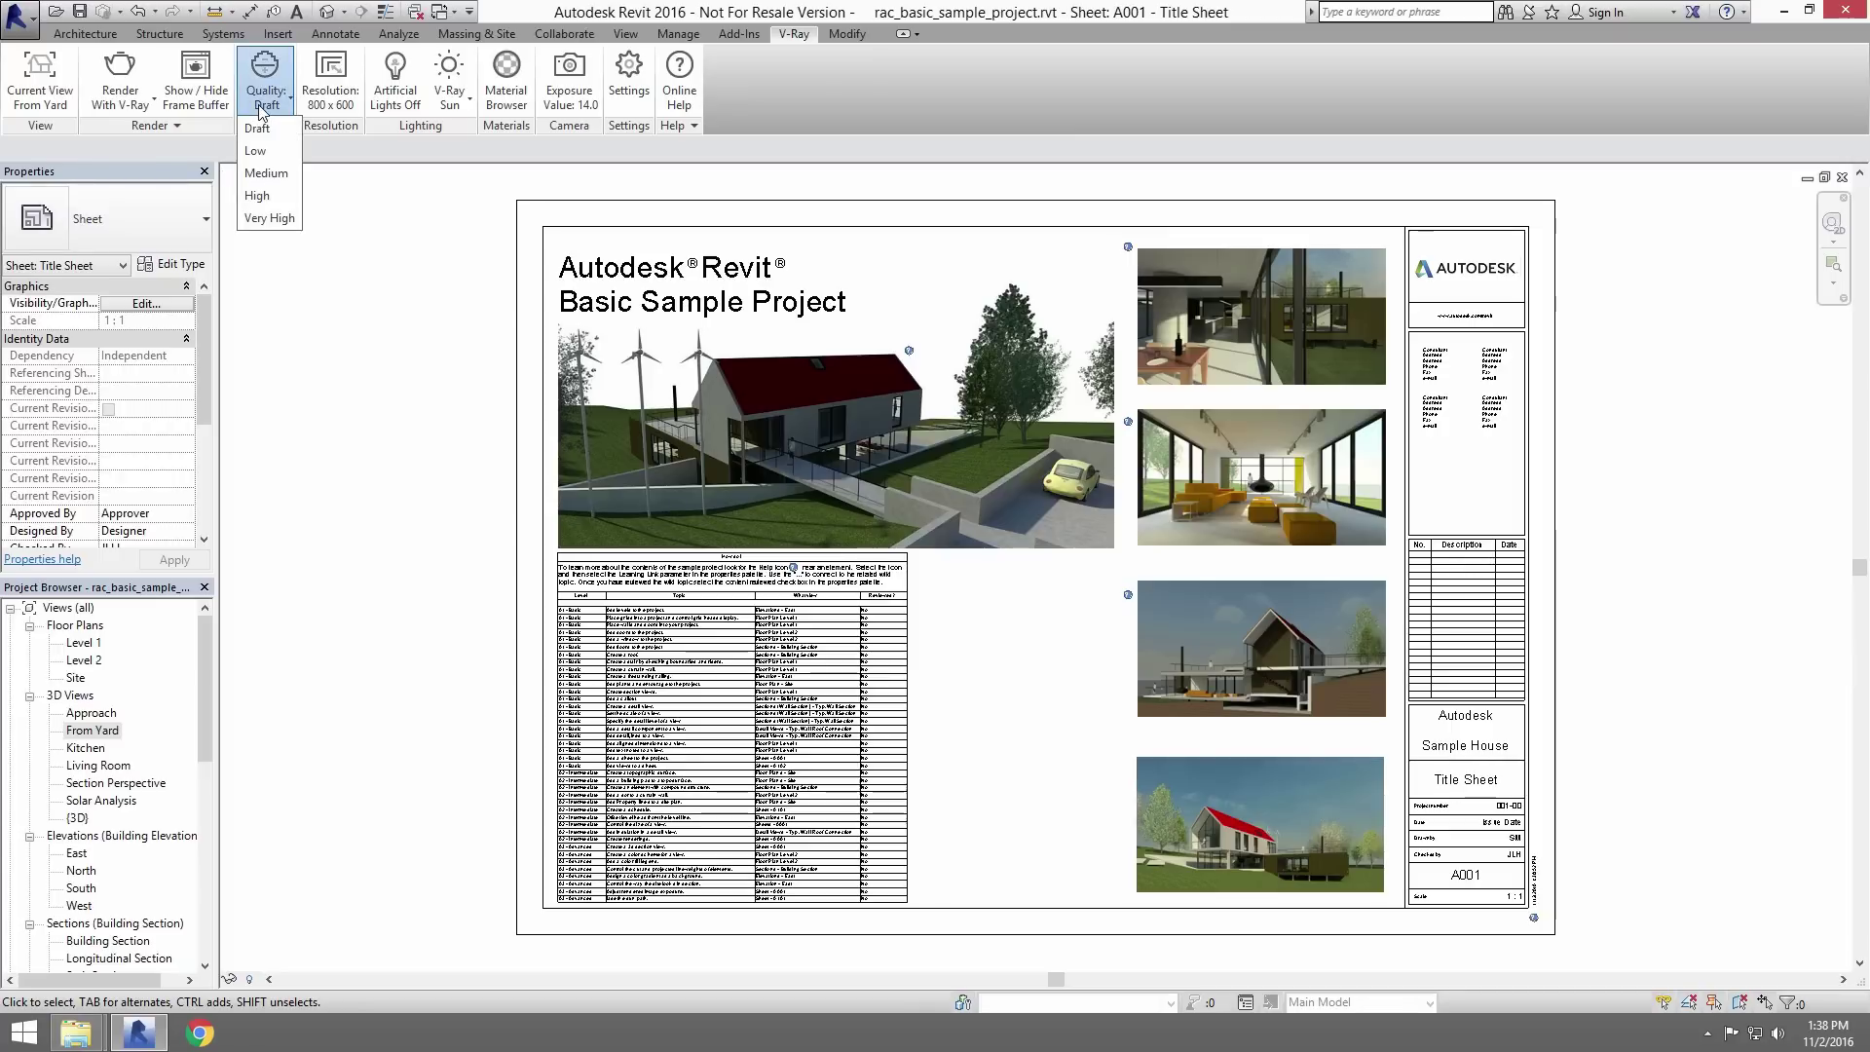
left_click(257, 127)
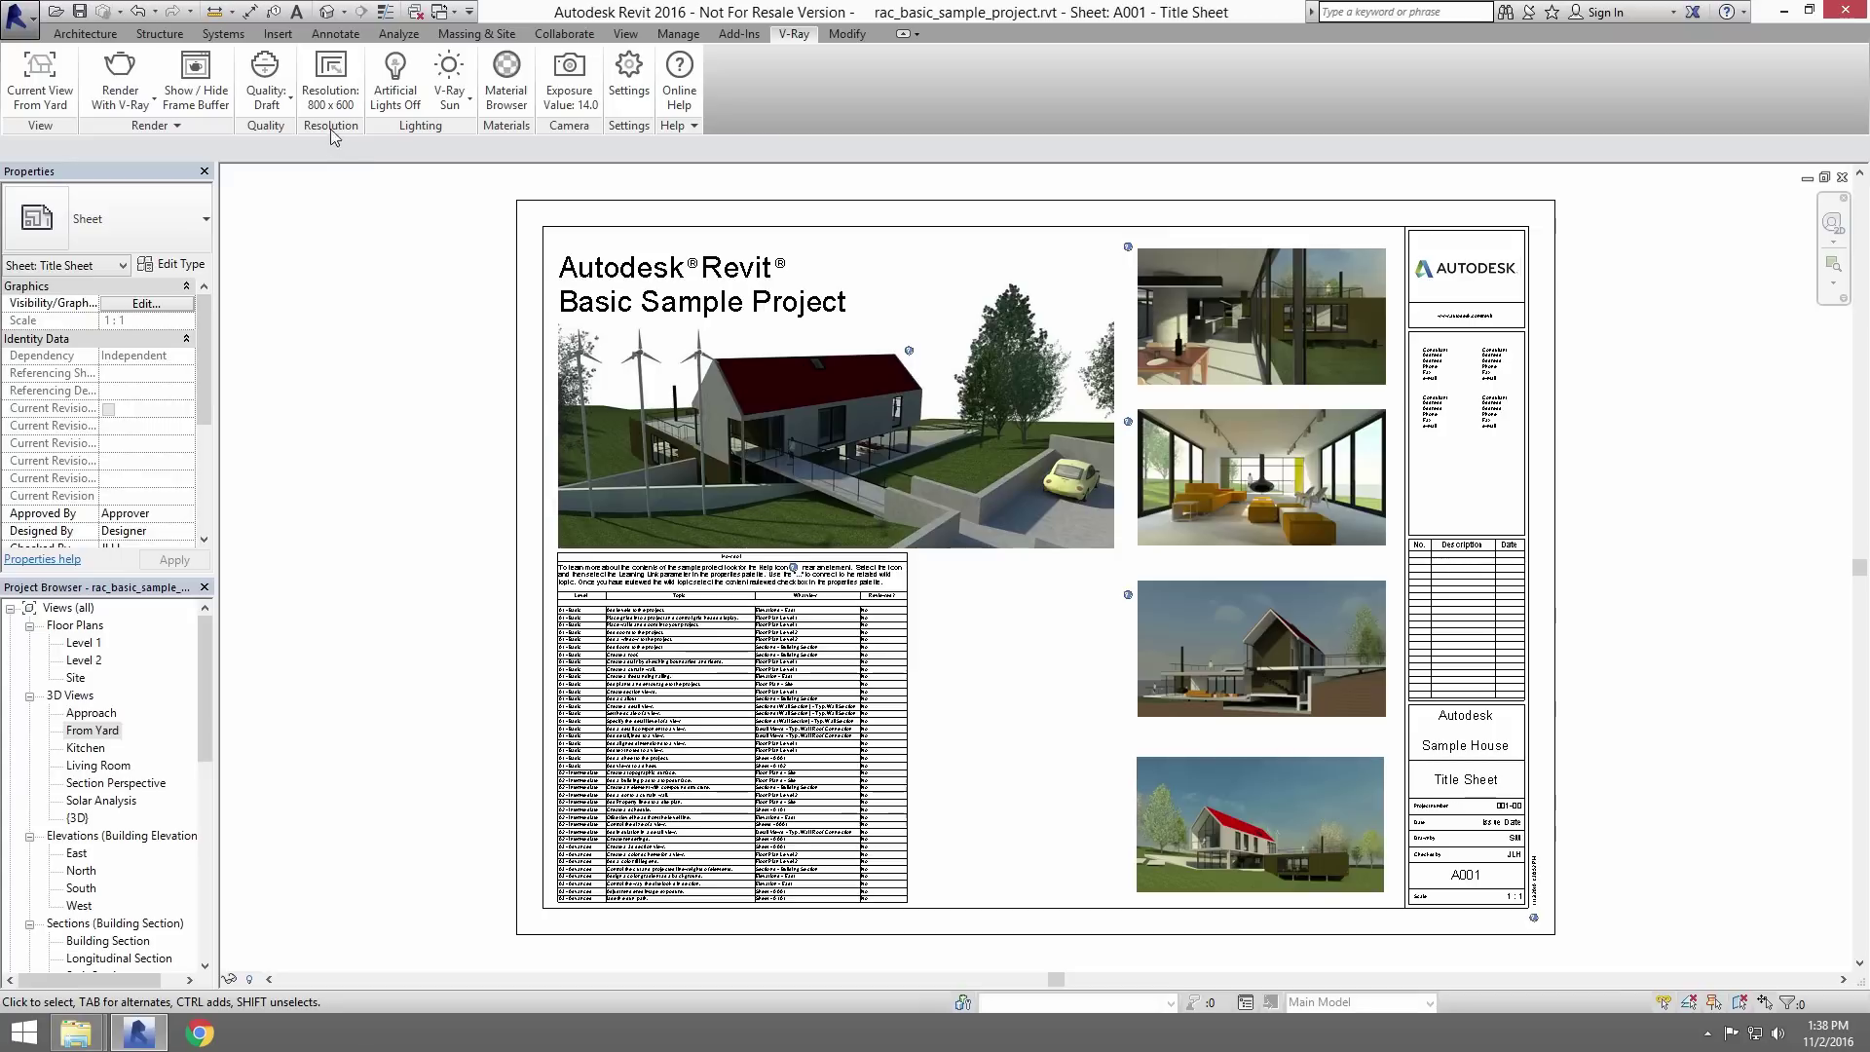
- Set the V-Ray render resolution to the 800 x 450 preset
left_click(331, 88)
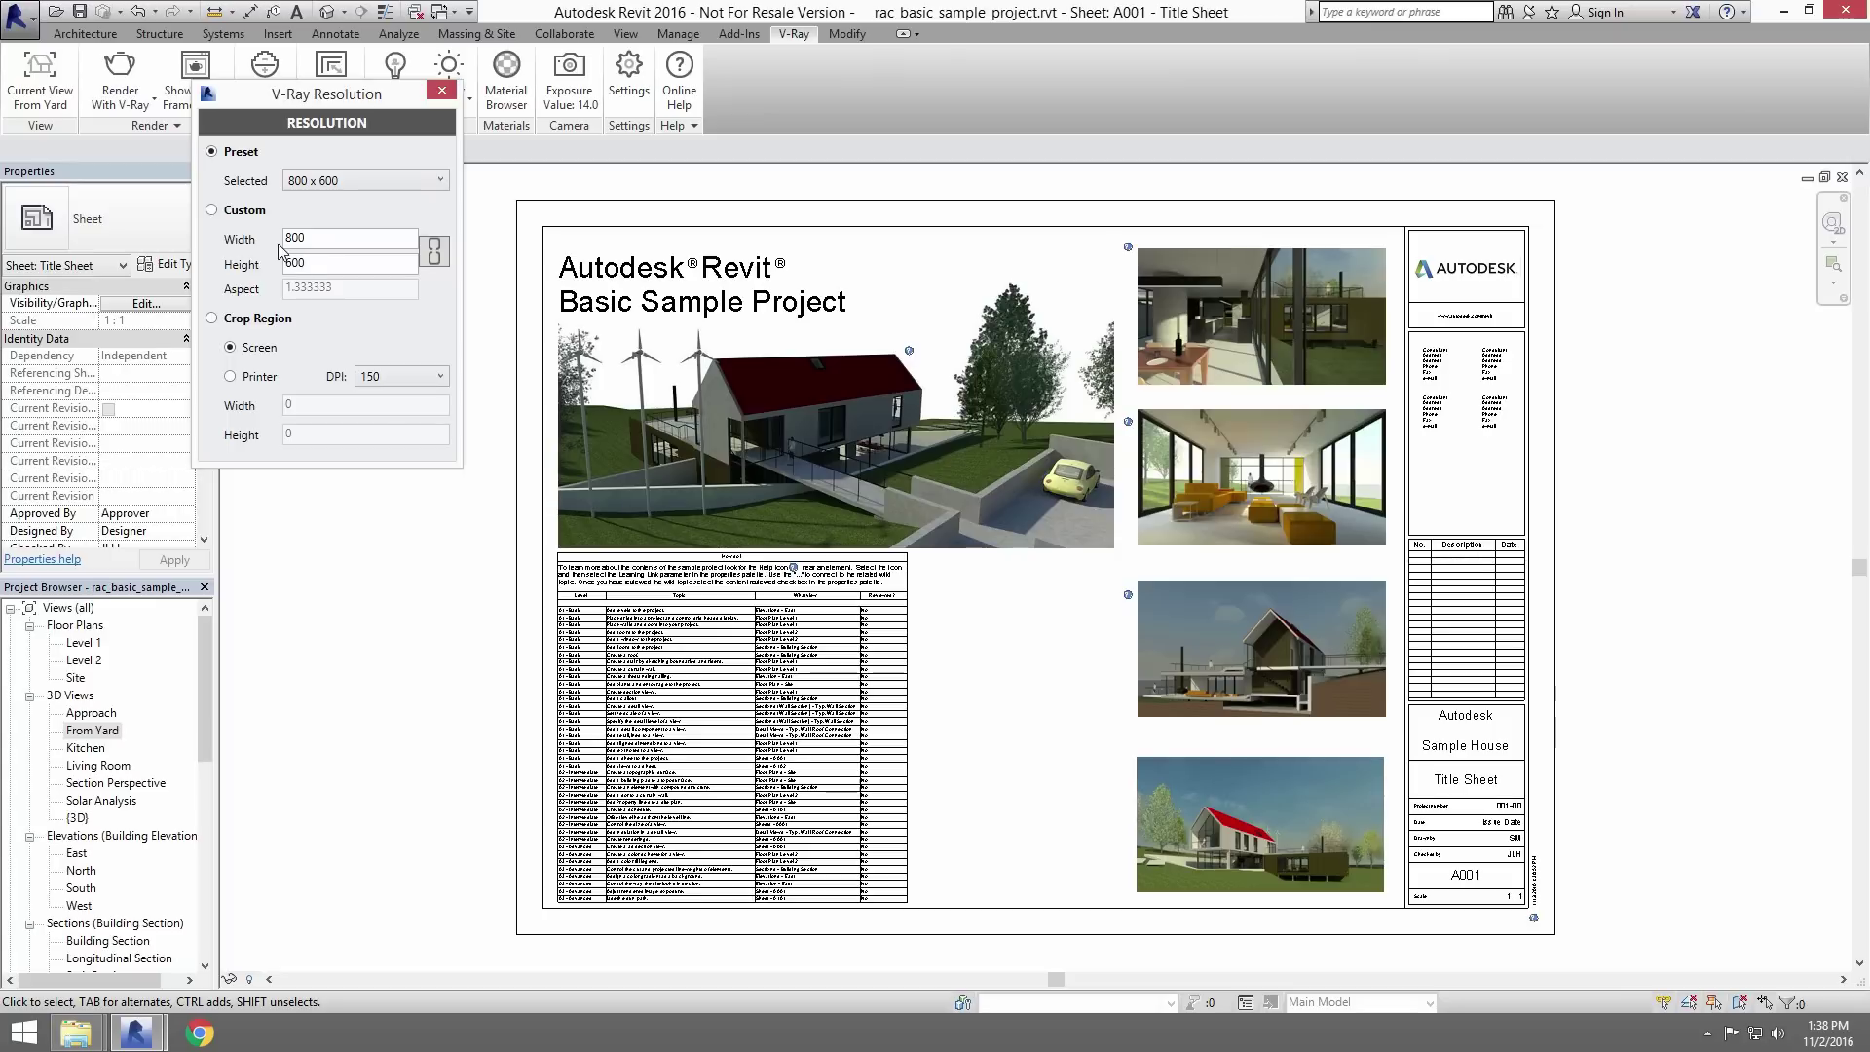
left_click(212, 319)
left_click(235, 377)
left_click(401, 376)
left_click(390, 414)
left_click(213, 152)
left_click(317, 183)
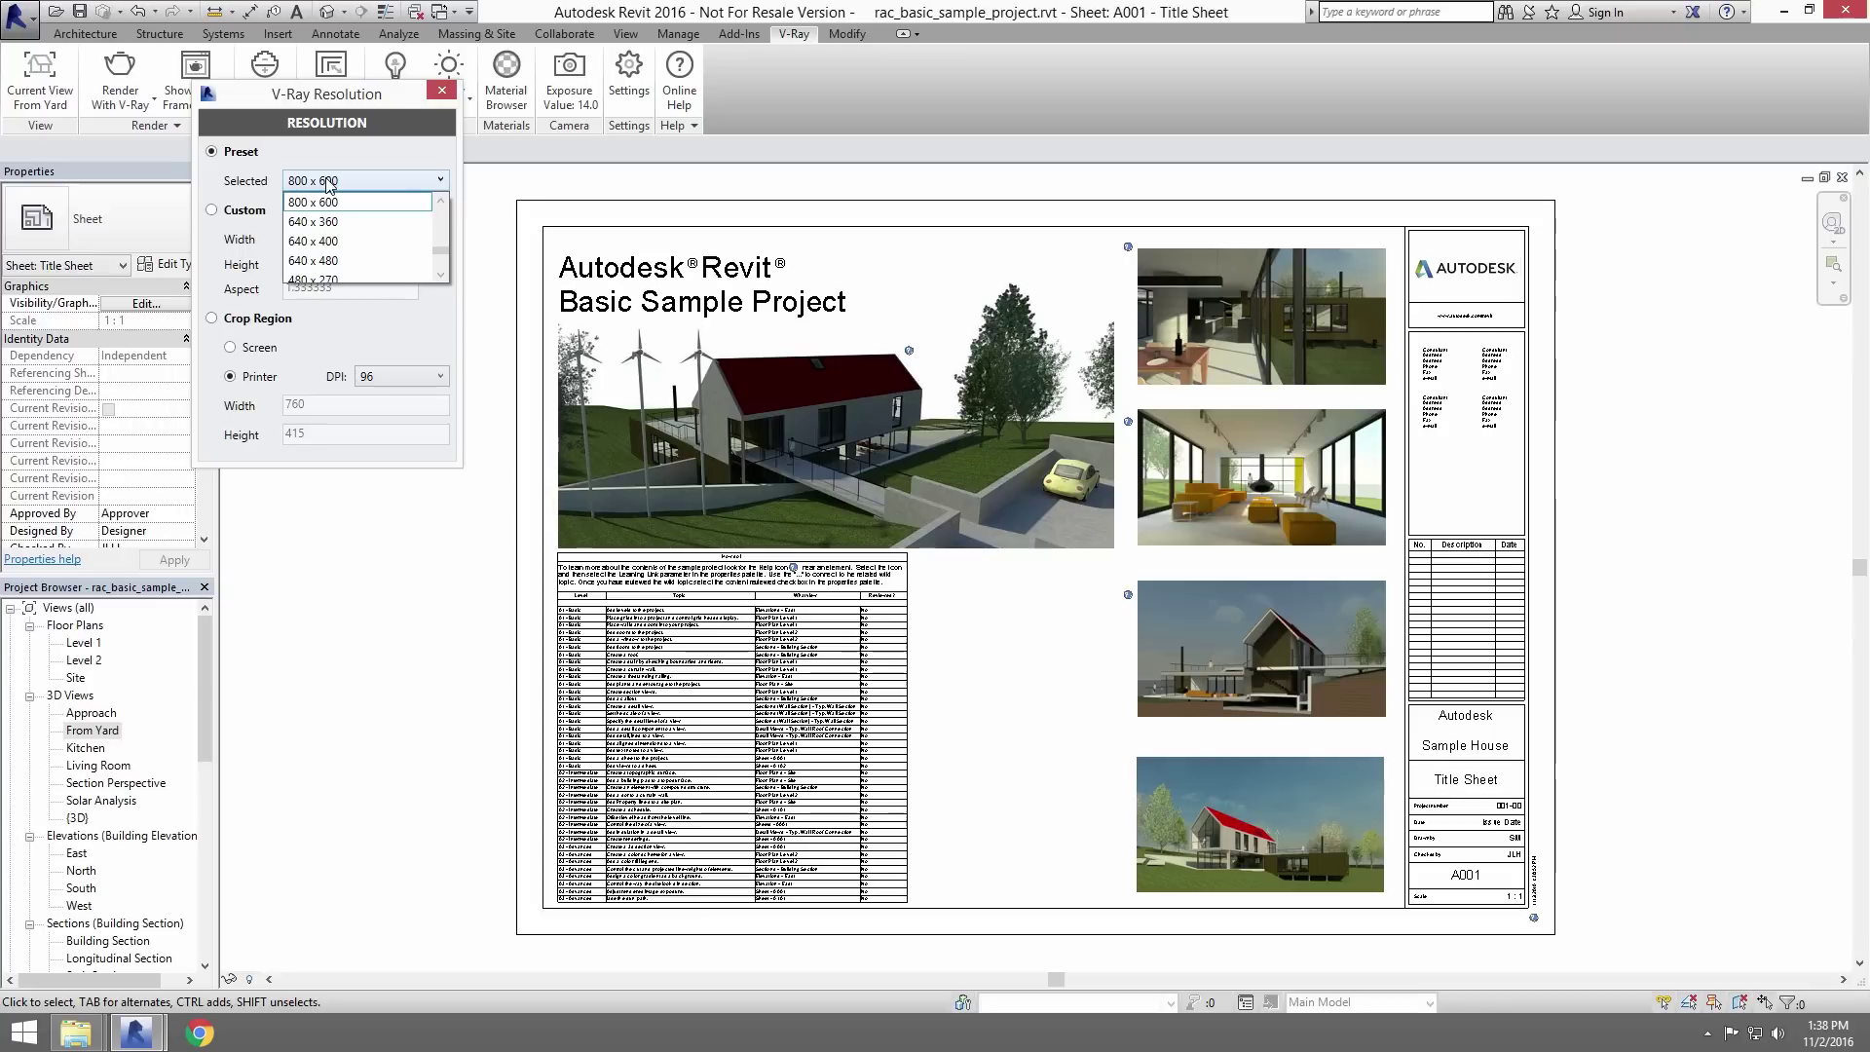
scroll(336, 209, "up", 1)
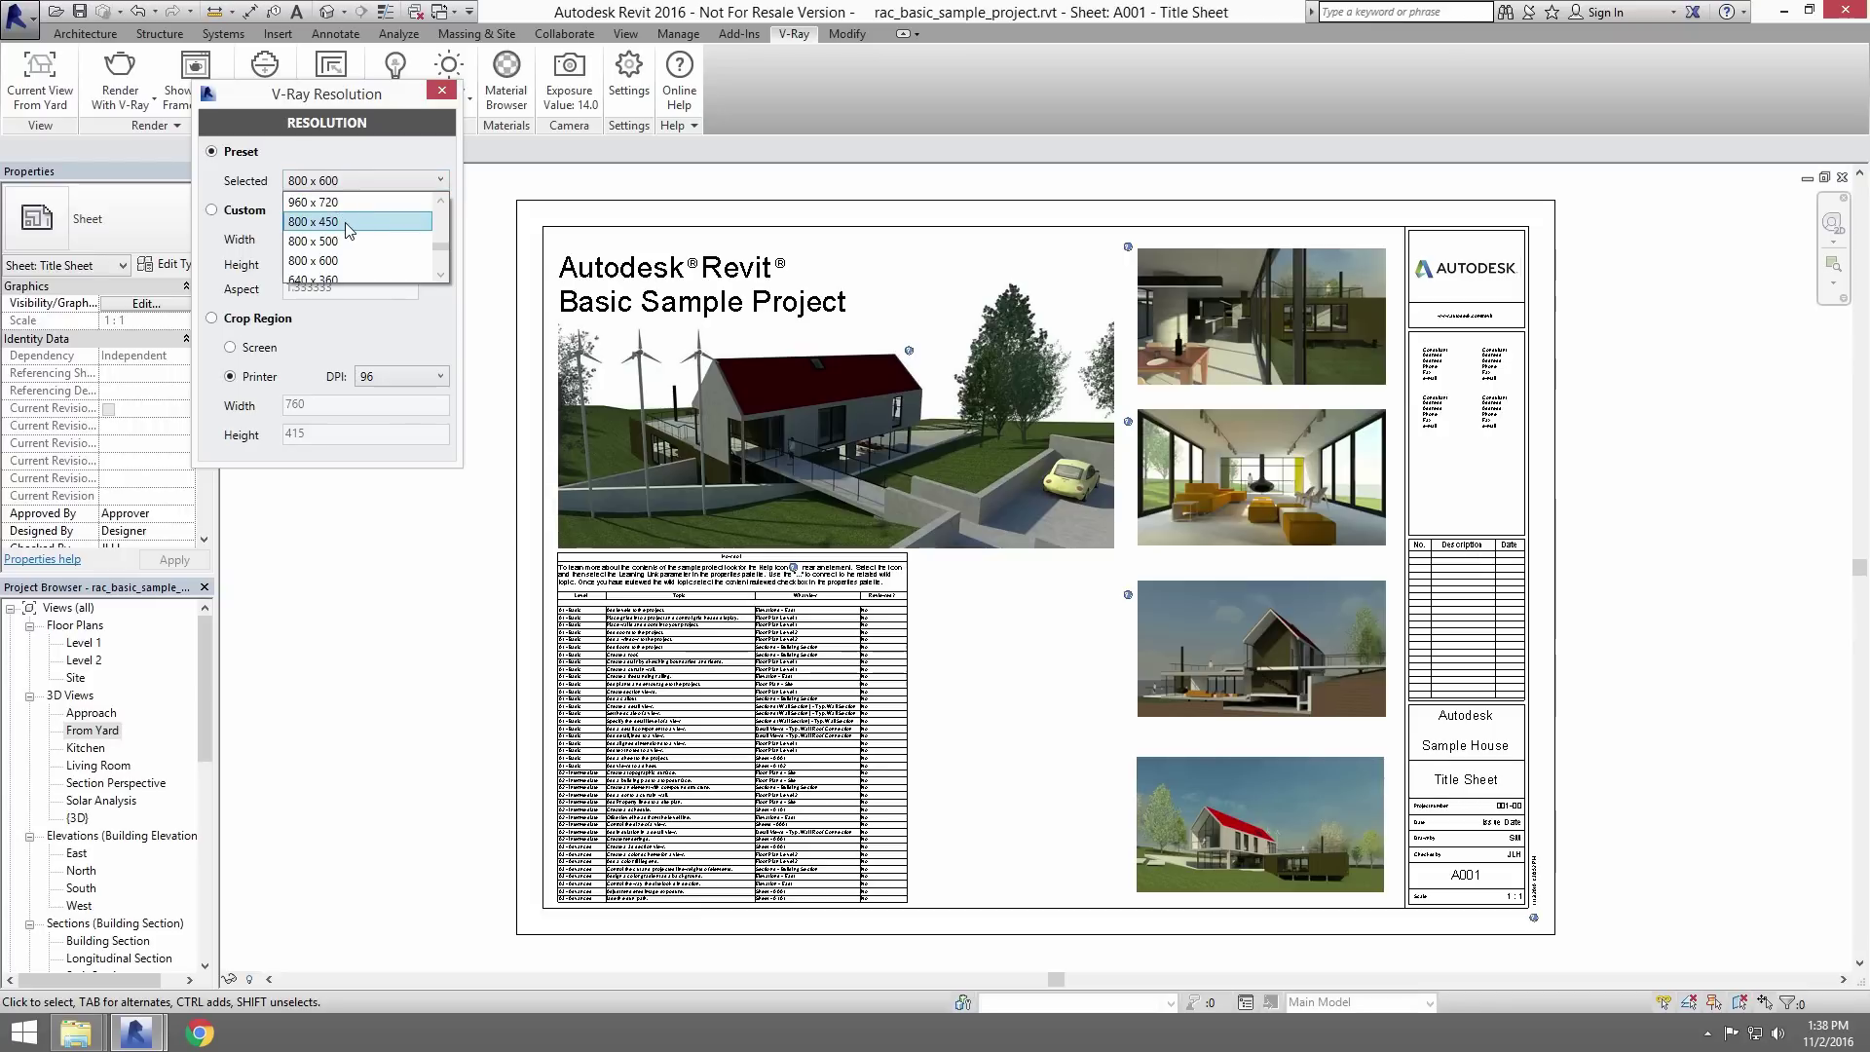
left_click(349, 222)
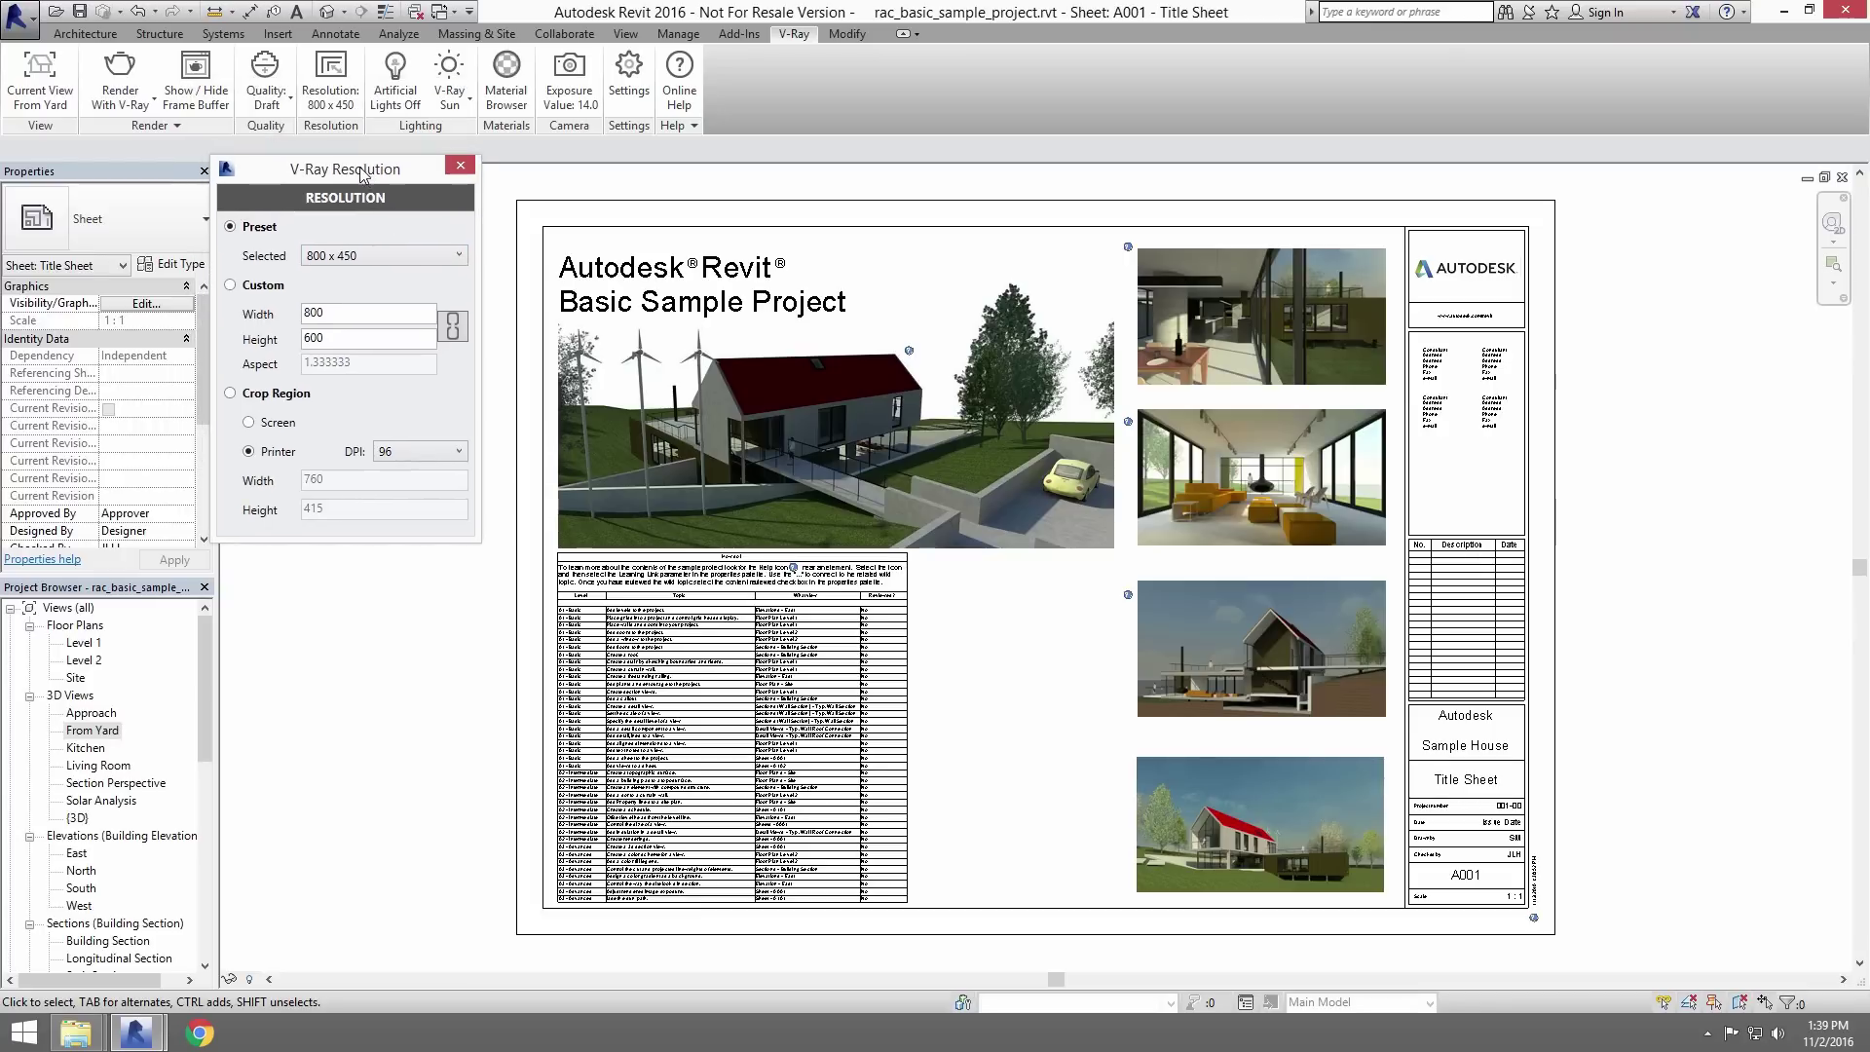
left_click_drag(345, 97, 364, 173)
left_click(462, 173)
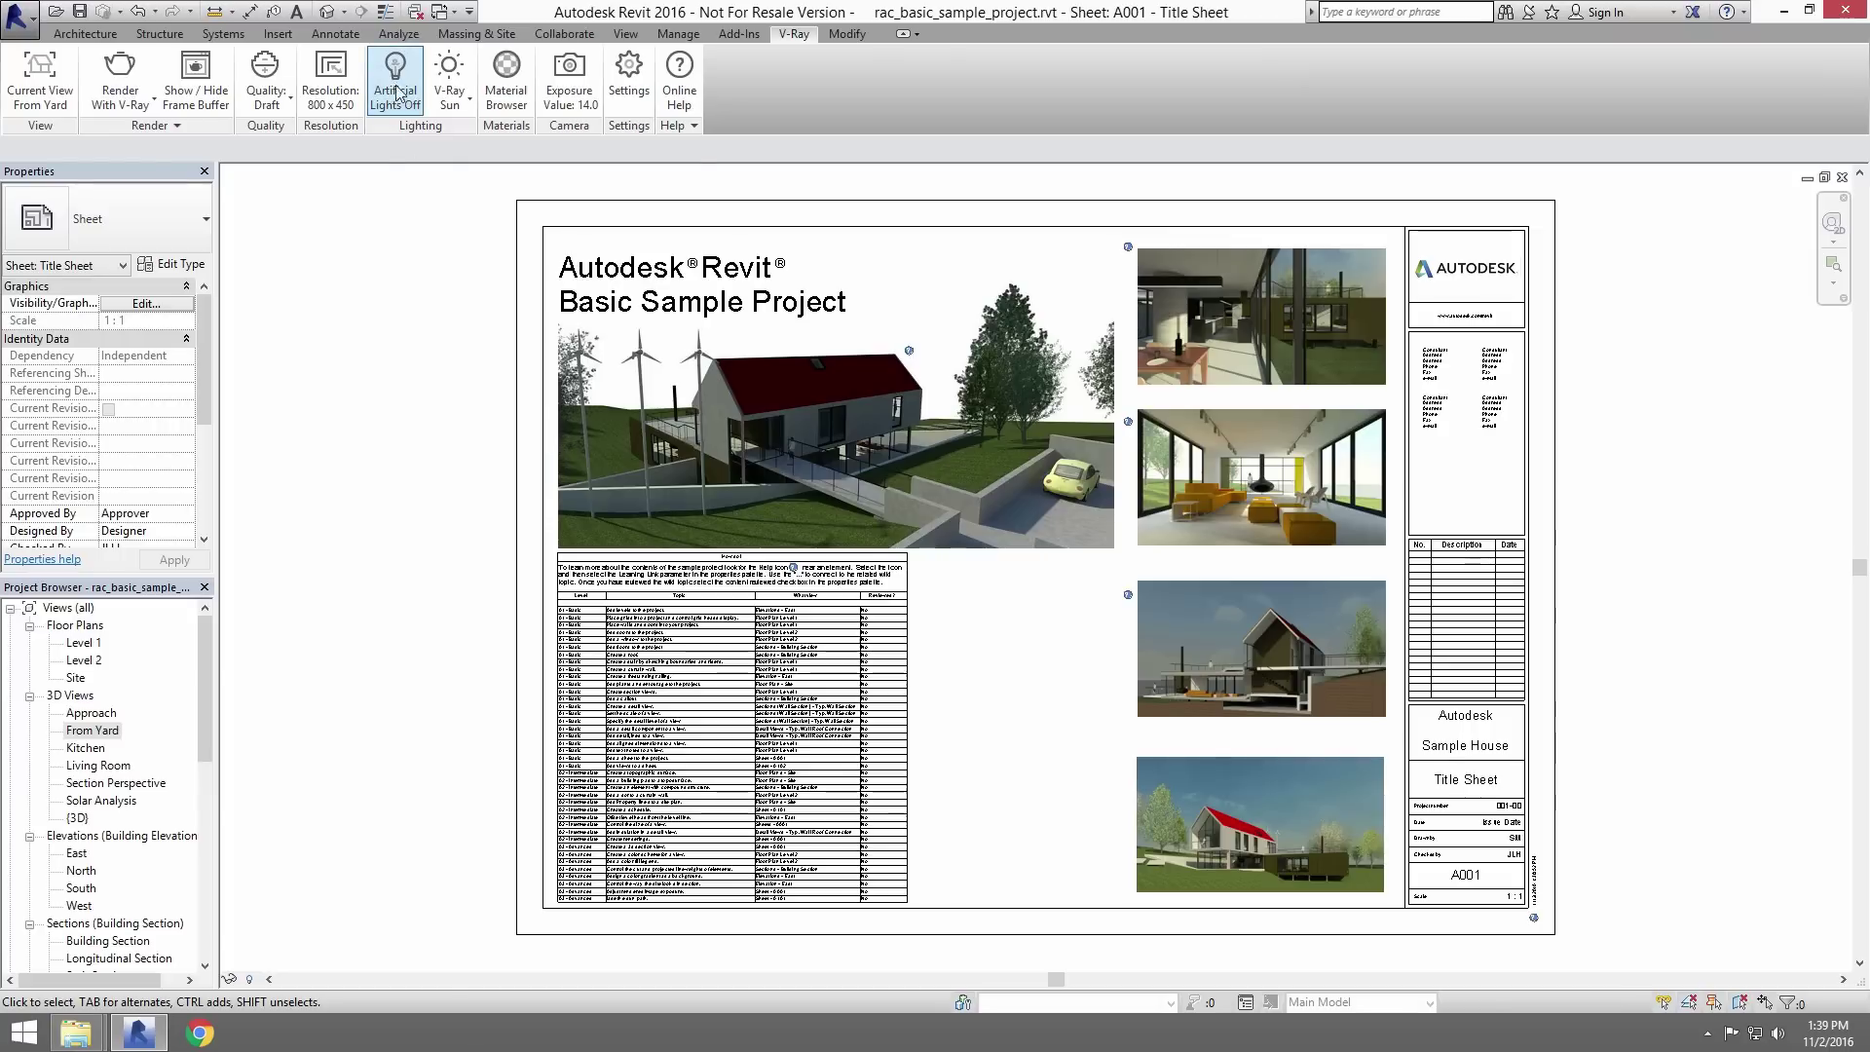
left_click(467, 114)
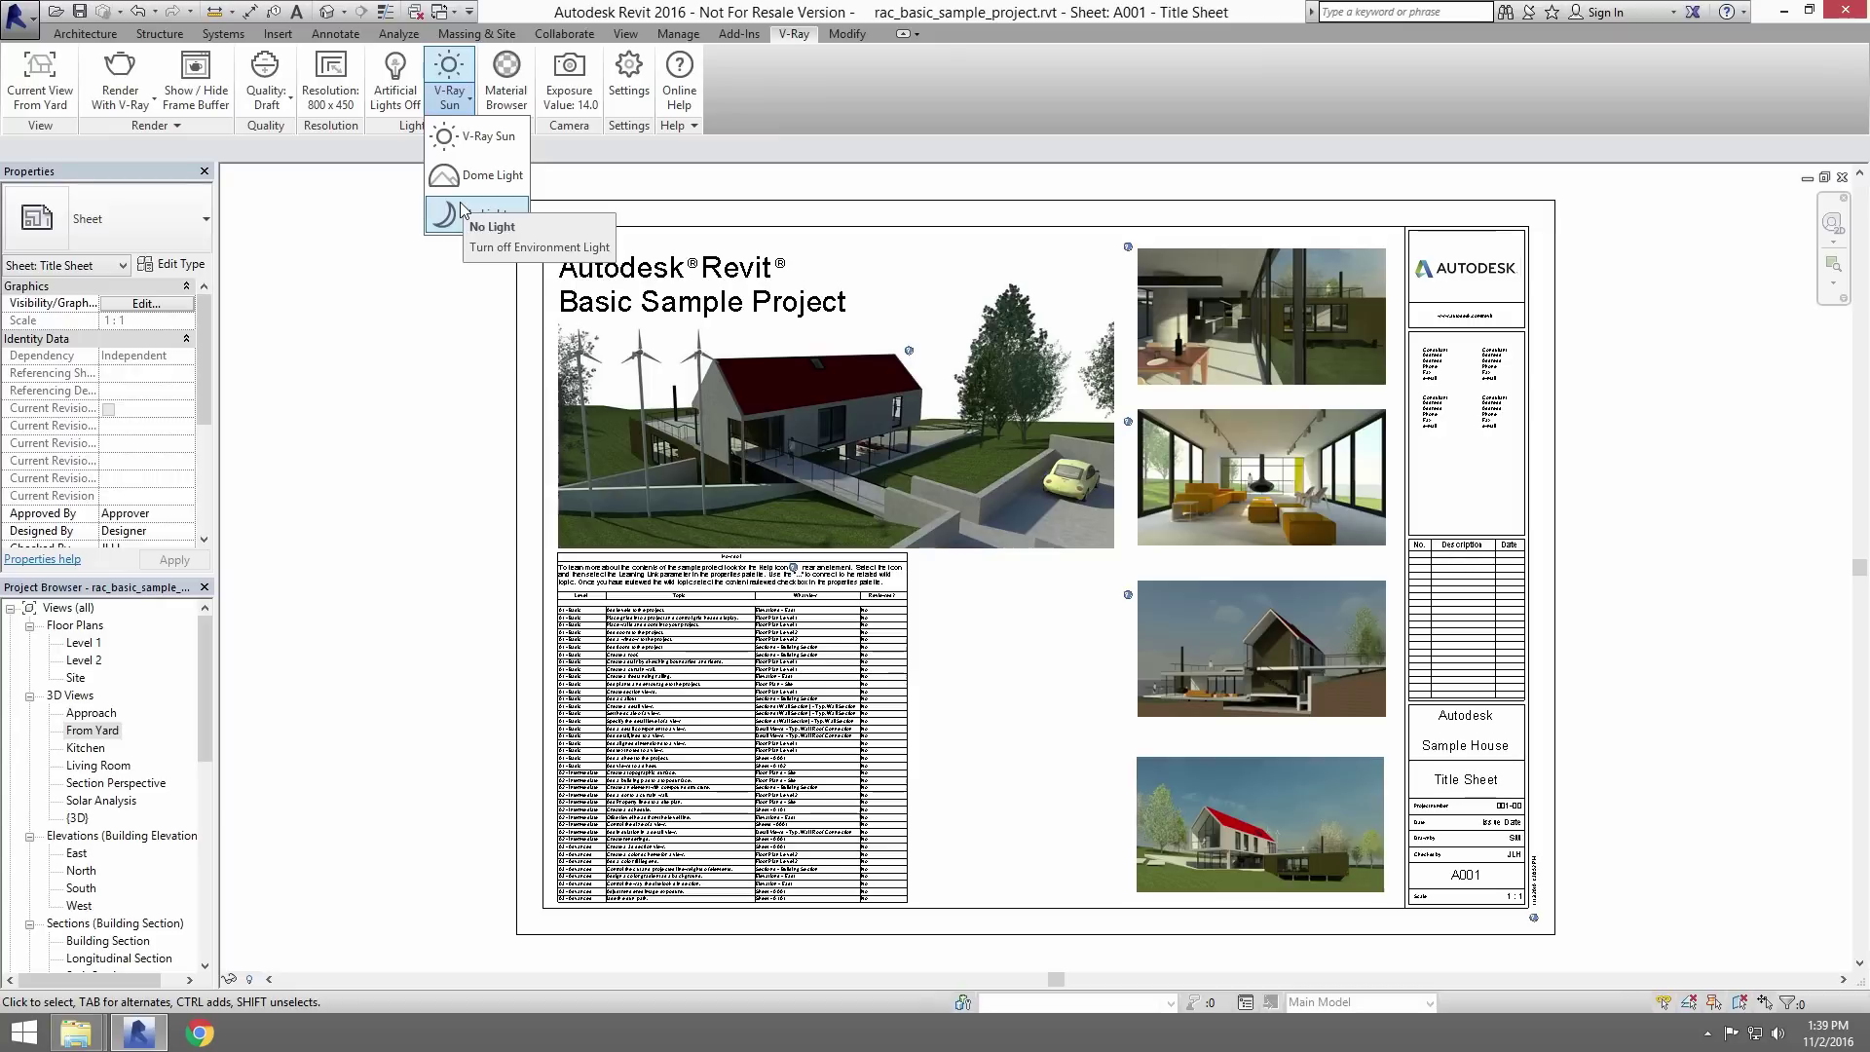
left_click(469, 136)
left_click(548, 139)
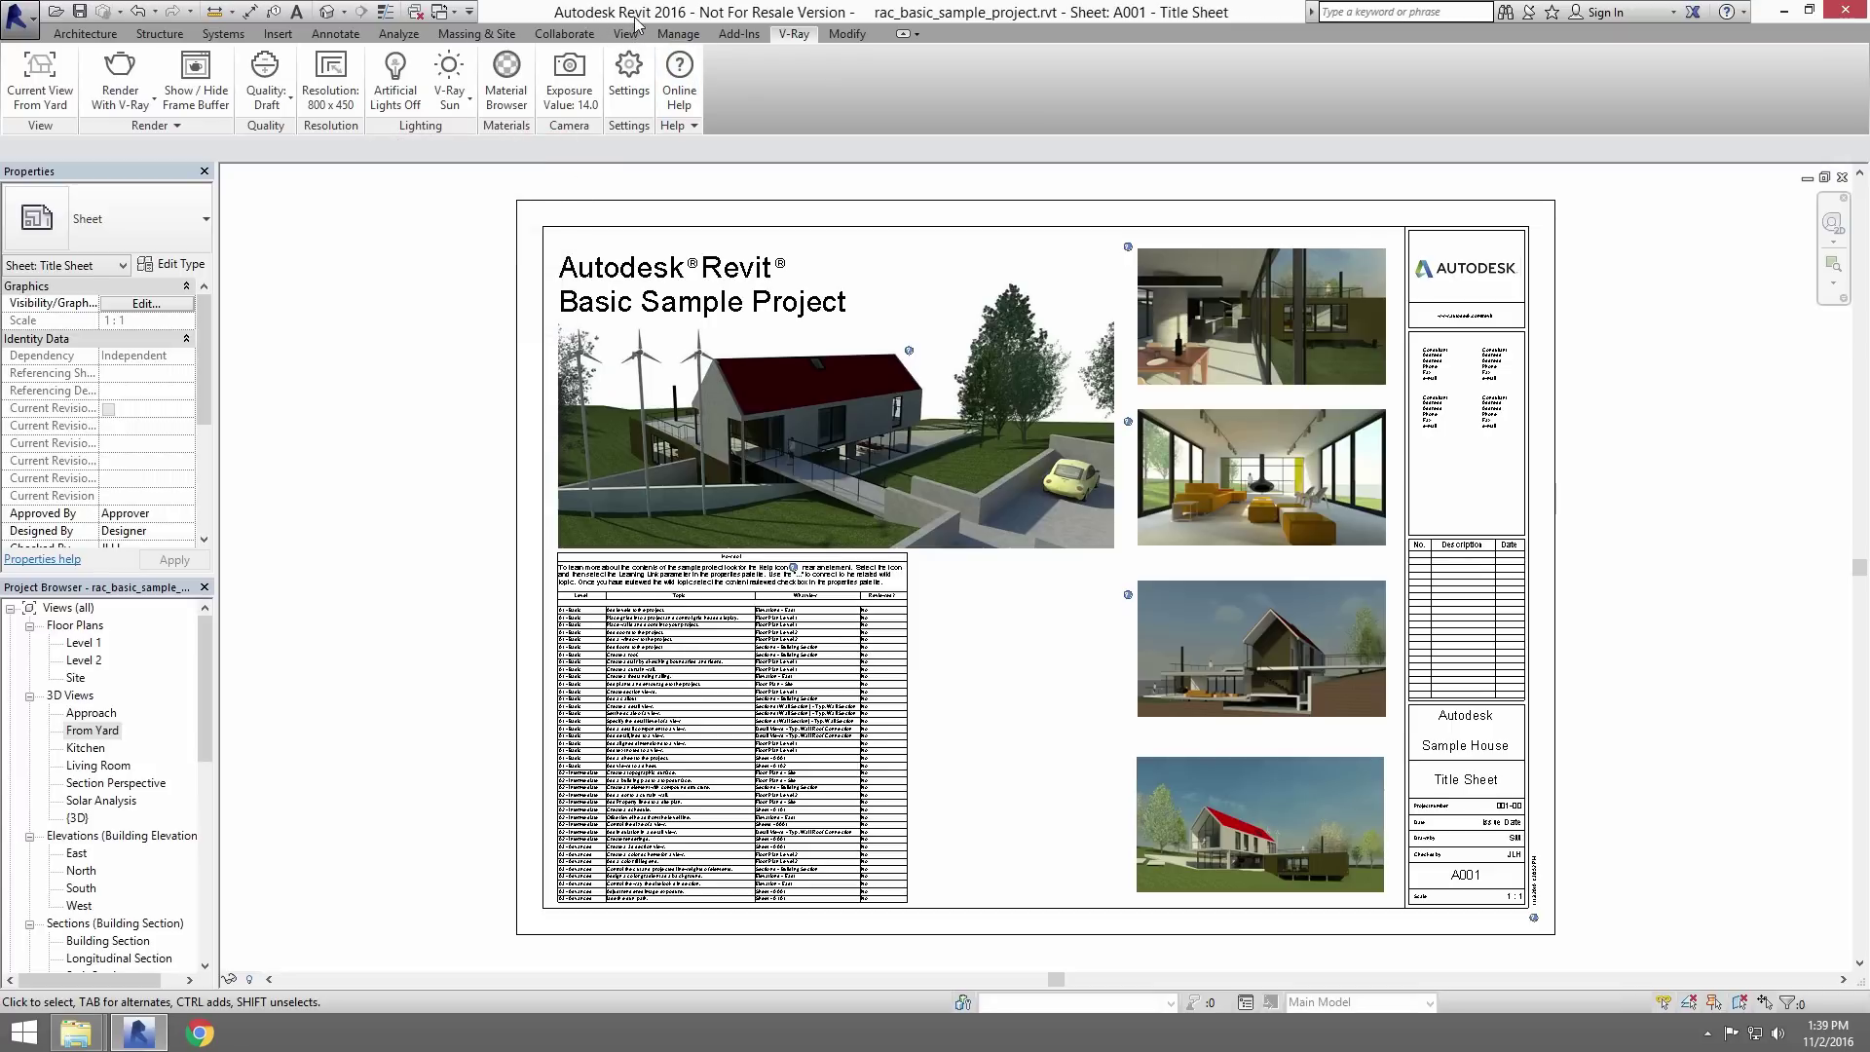
- With Revit snapped right, render From Yard with V-Ray, close the frame buffer, maximize Revit
key("super+Right")
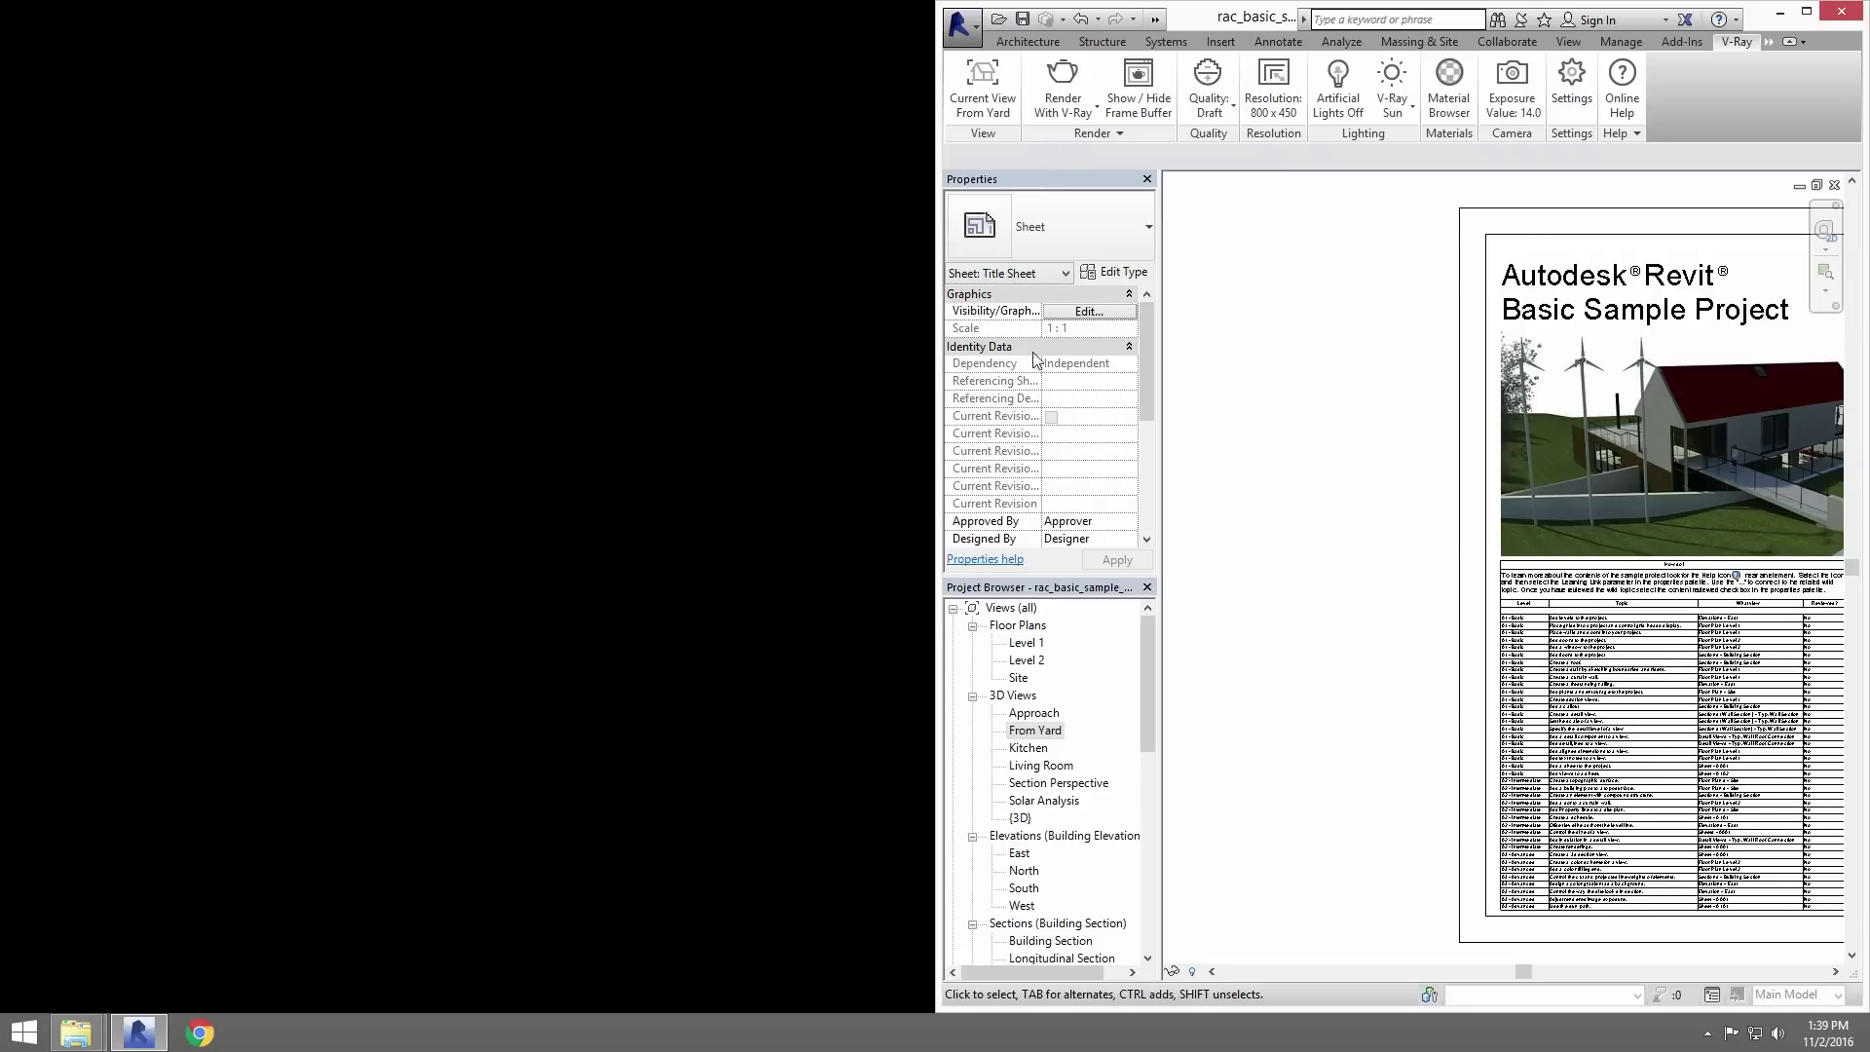
left_click(1076, 118)
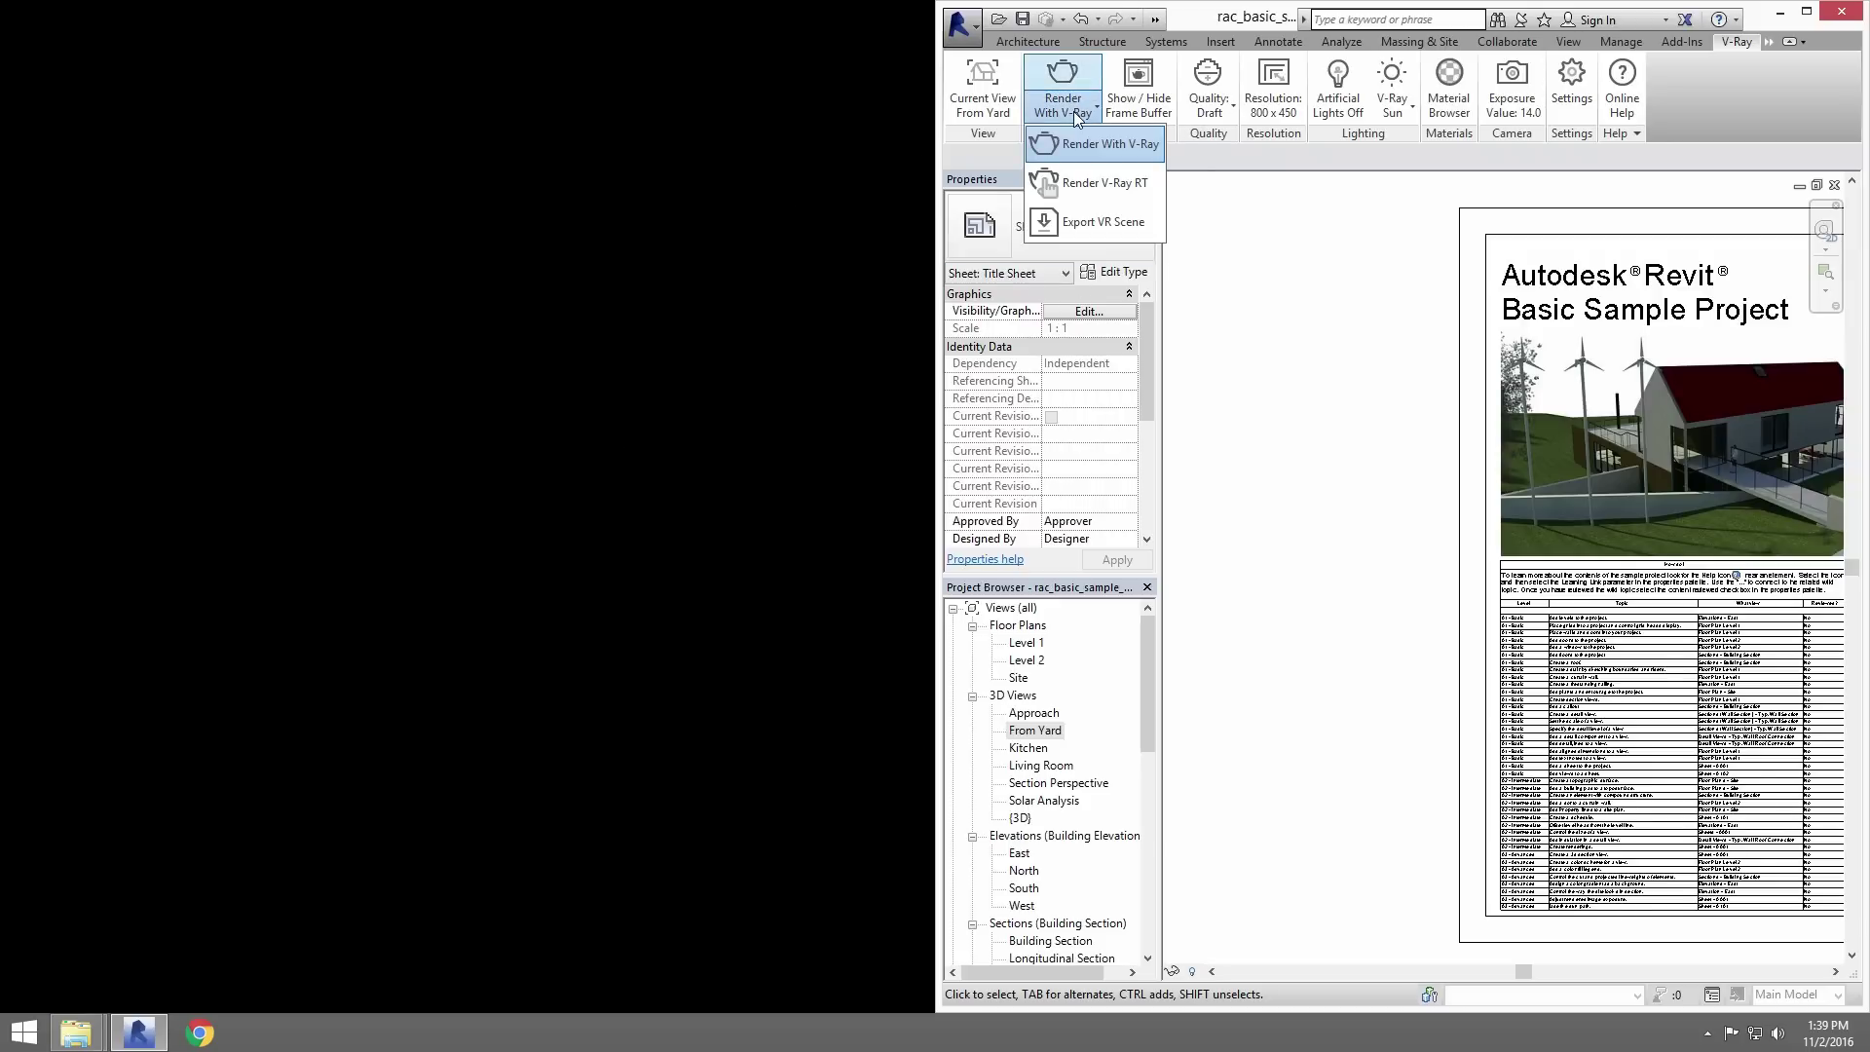
left_click(1098, 207)
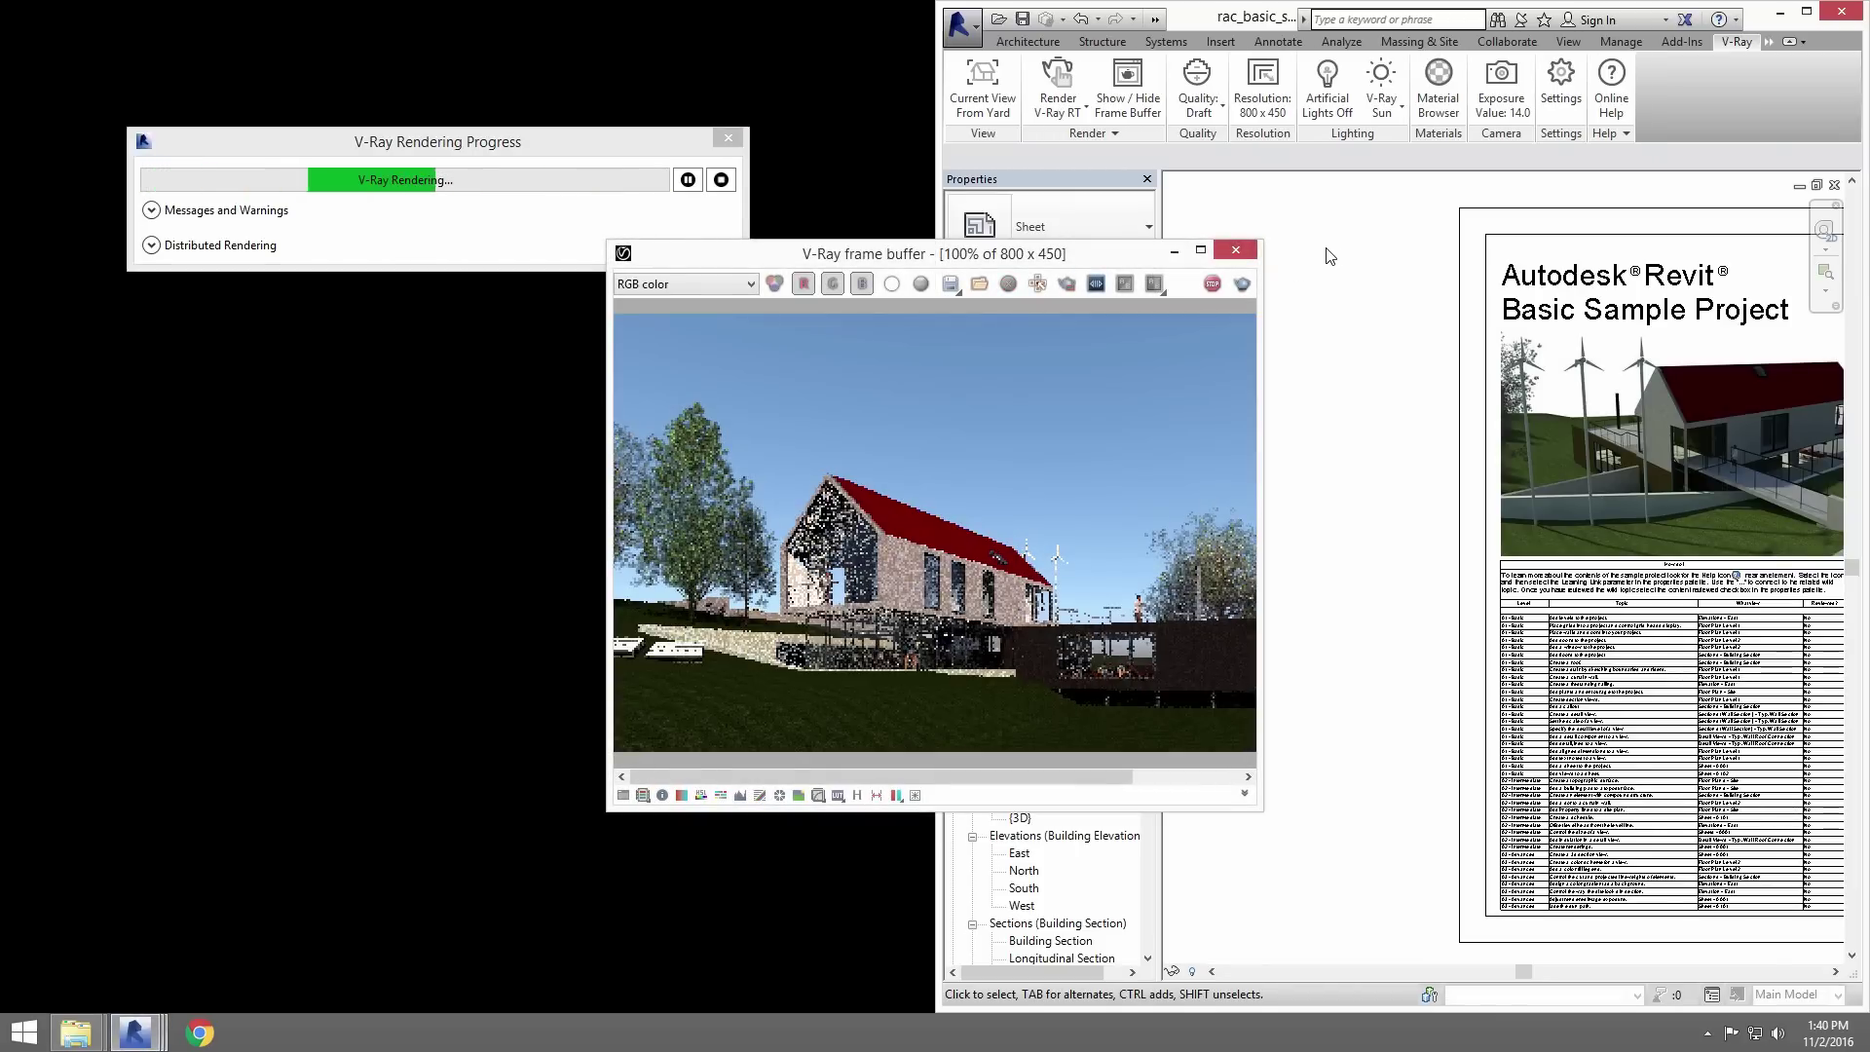
left_click(727, 138)
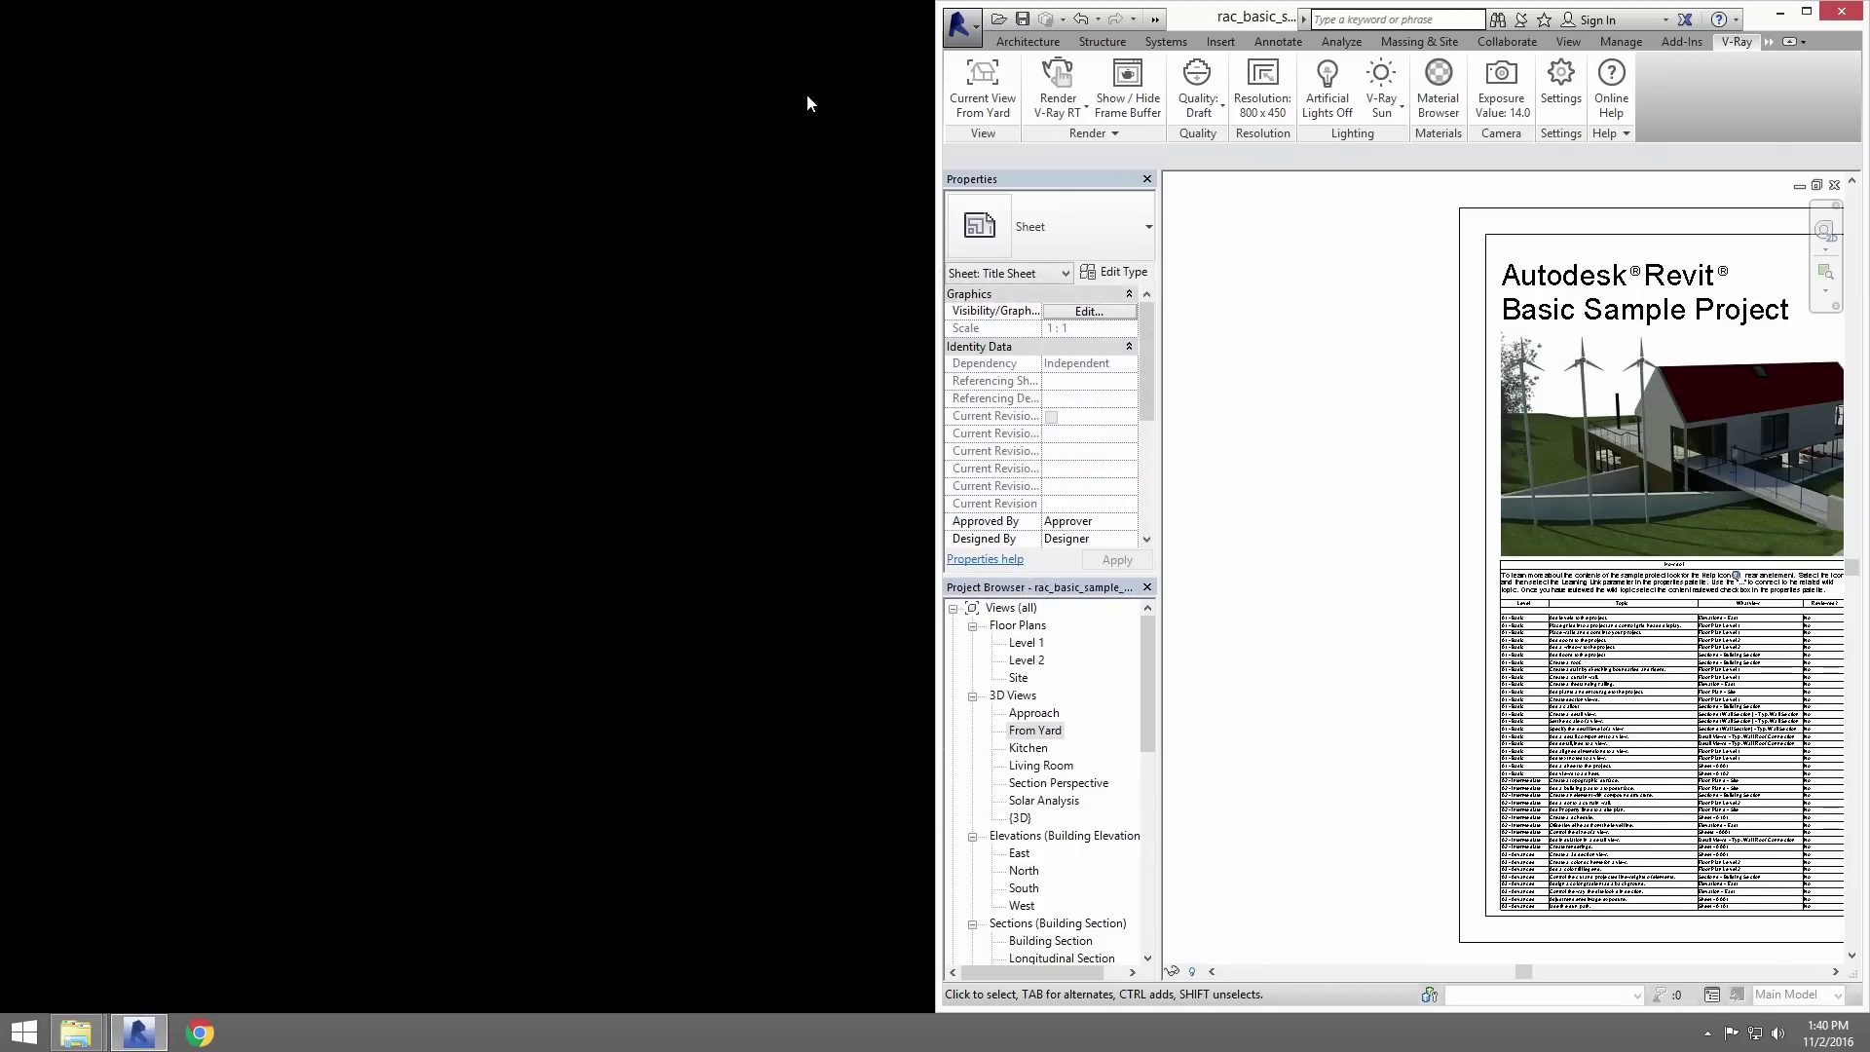
double_click(1261, 15)
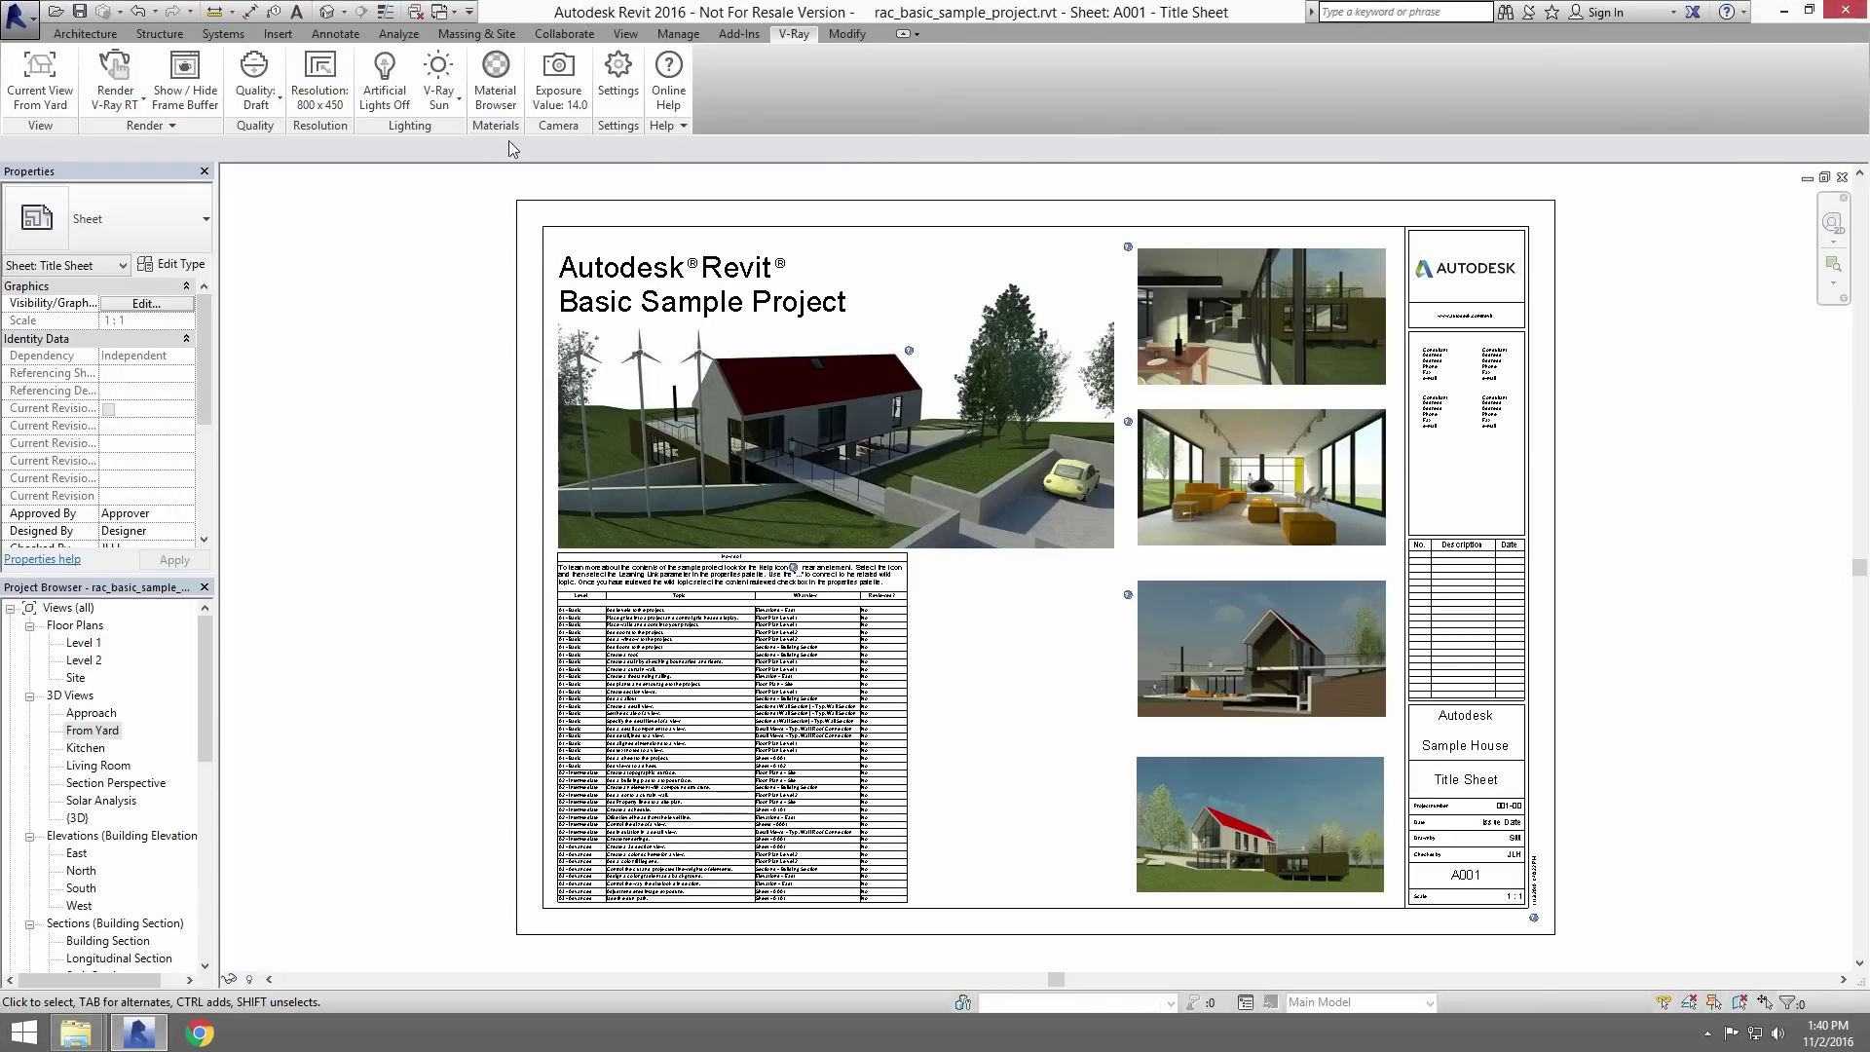
- Filter the V-Ray Material Browser to 'grass' and set Grass's mapping to VRayMaterial
left_click(490, 76)
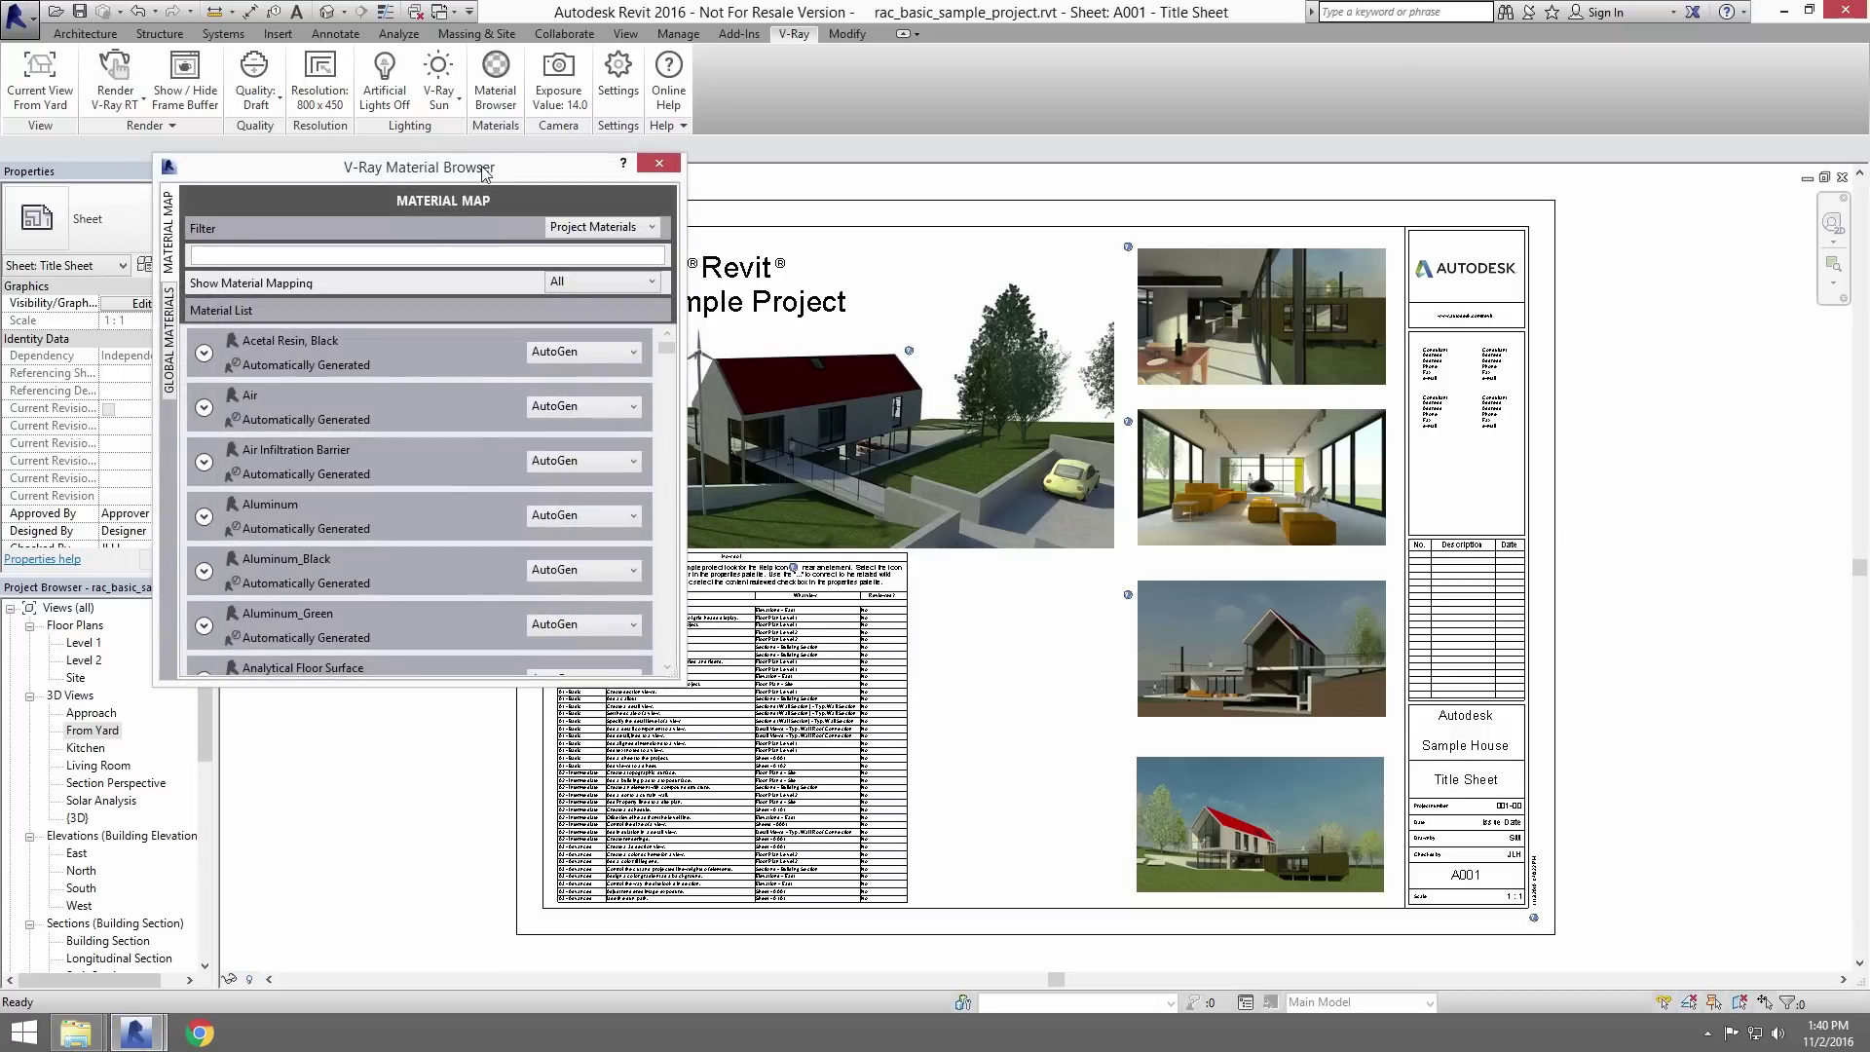
left_click_drag(482, 173, 1503, 243)
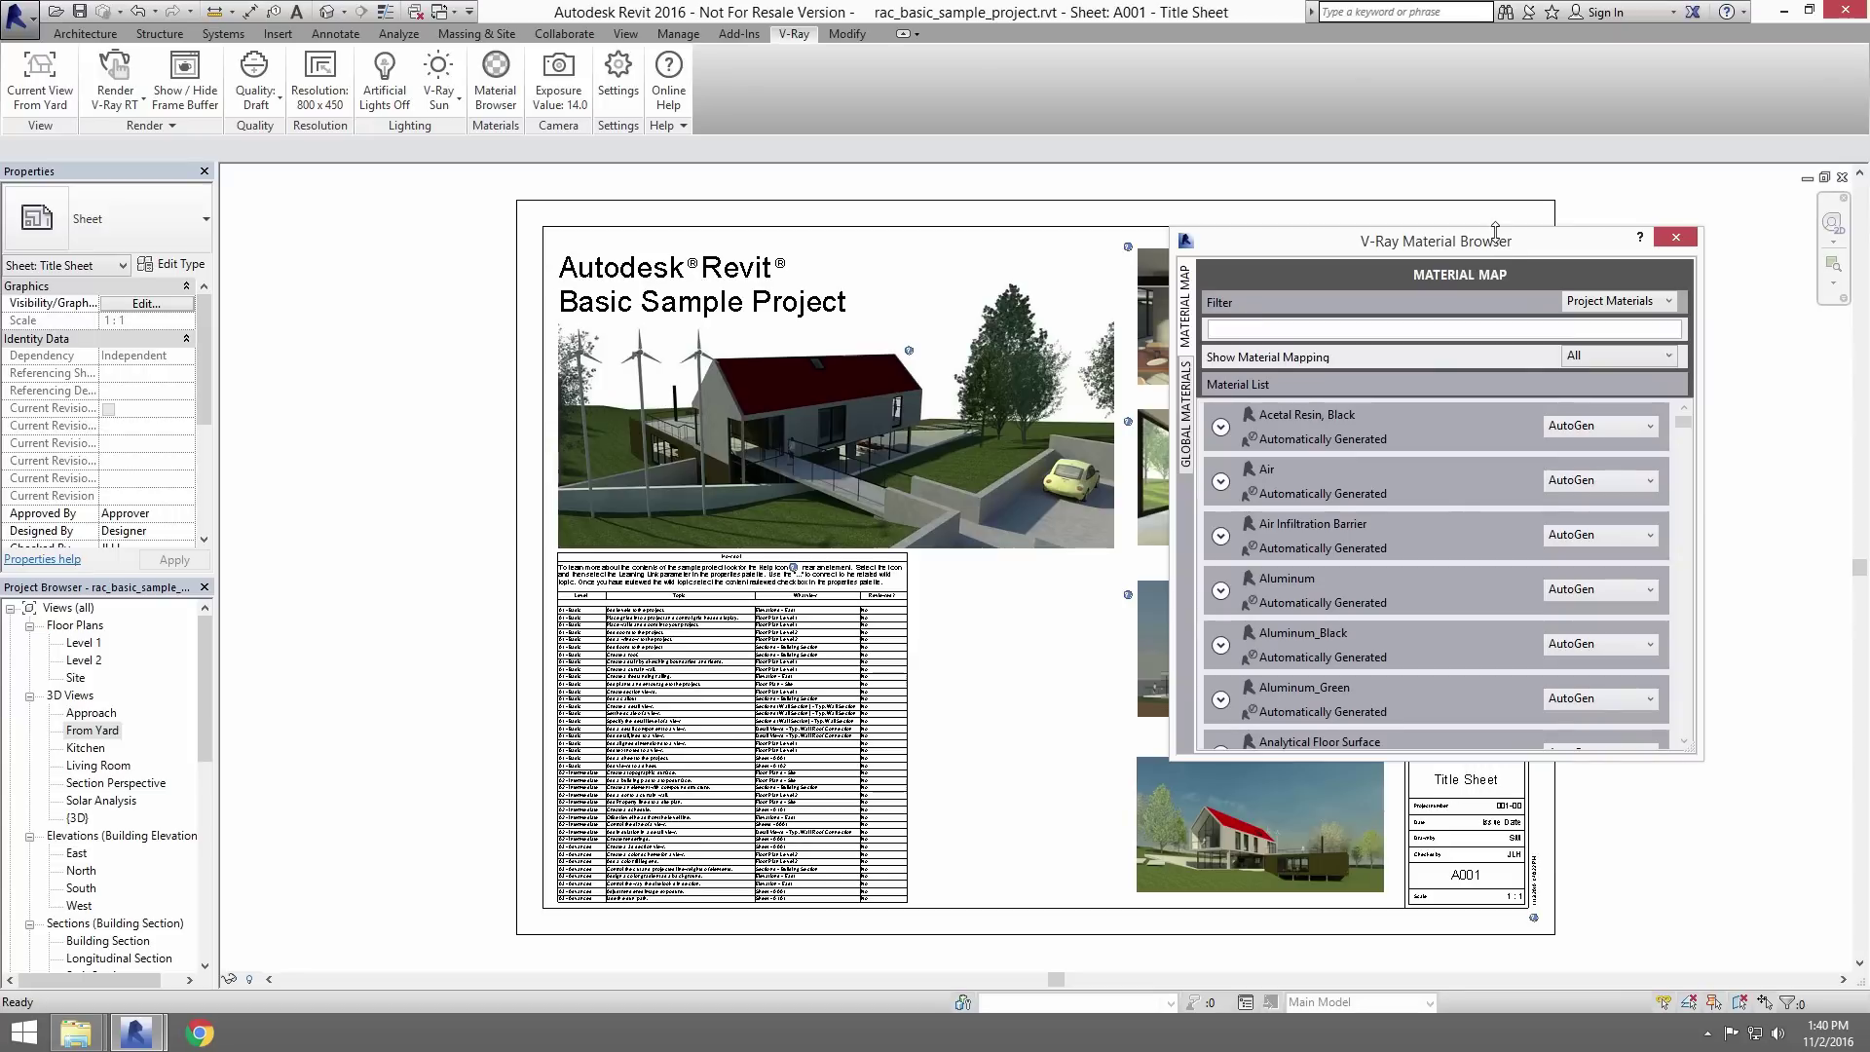
left_click_drag(1495, 233, 1473, 267)
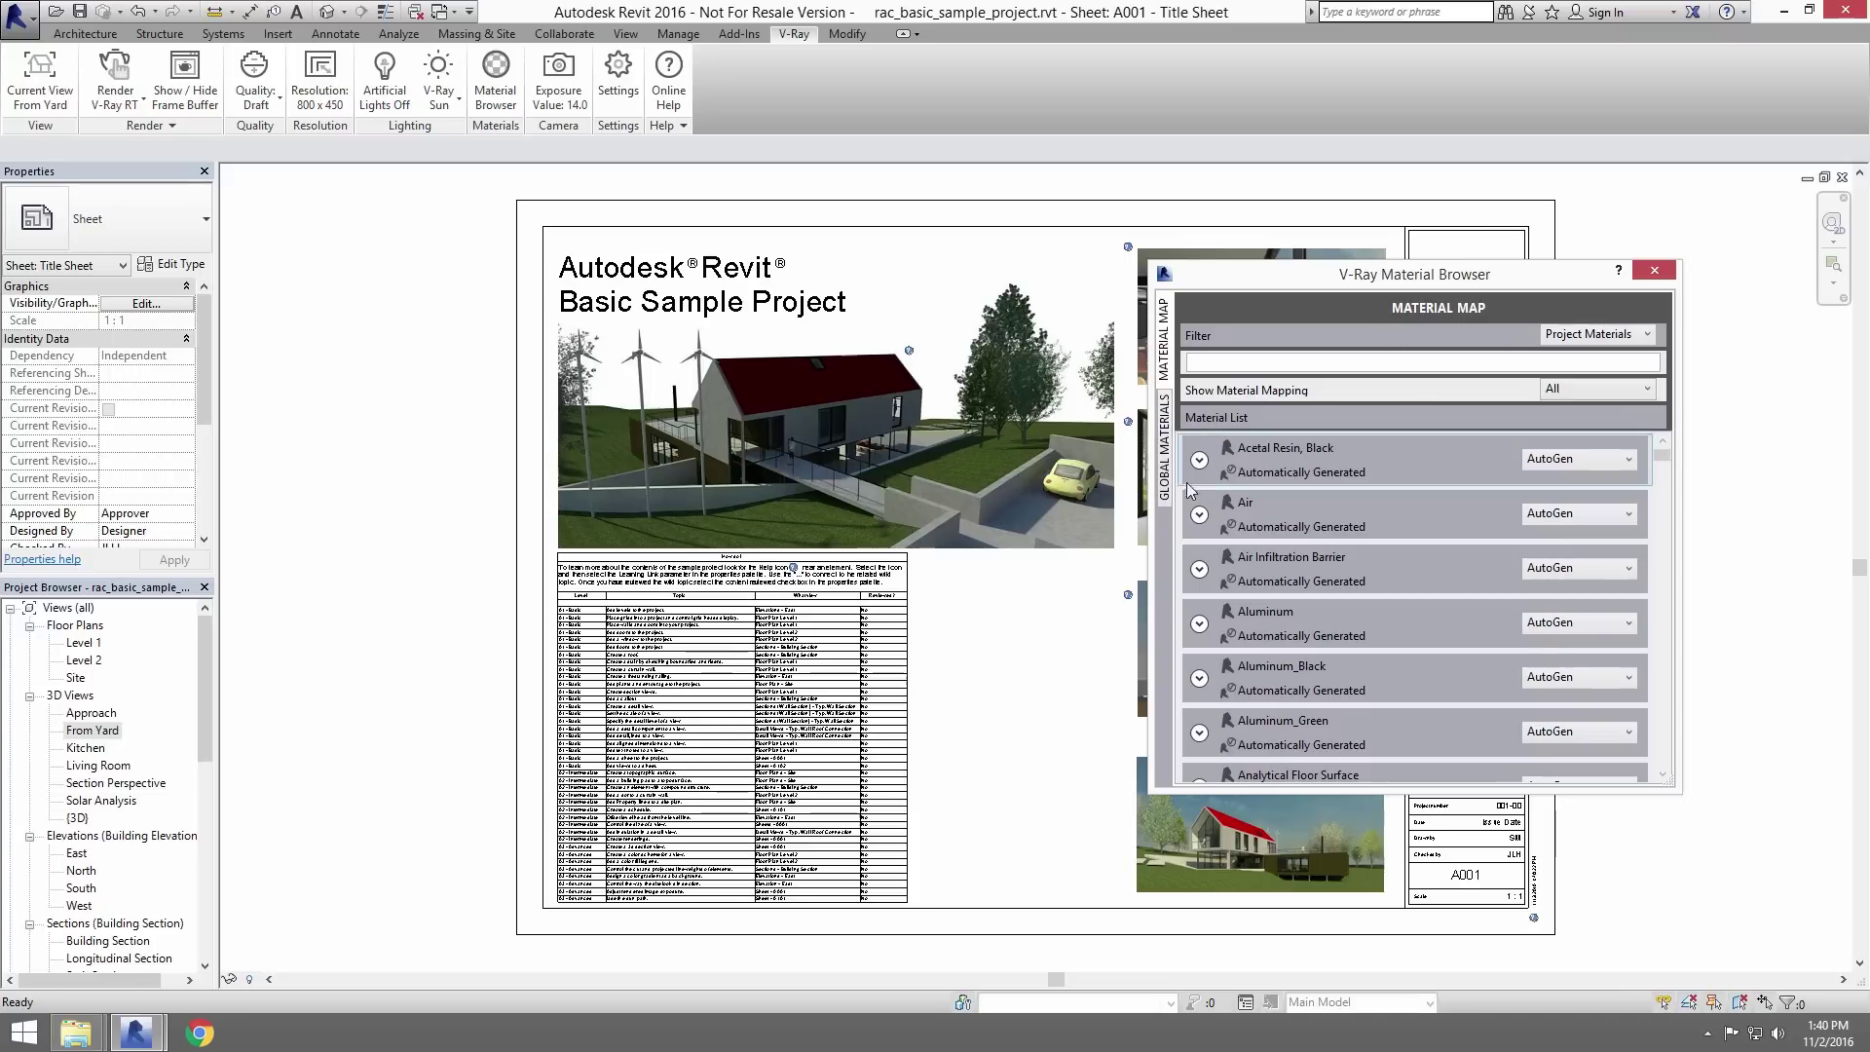
left_click(1416, 360)
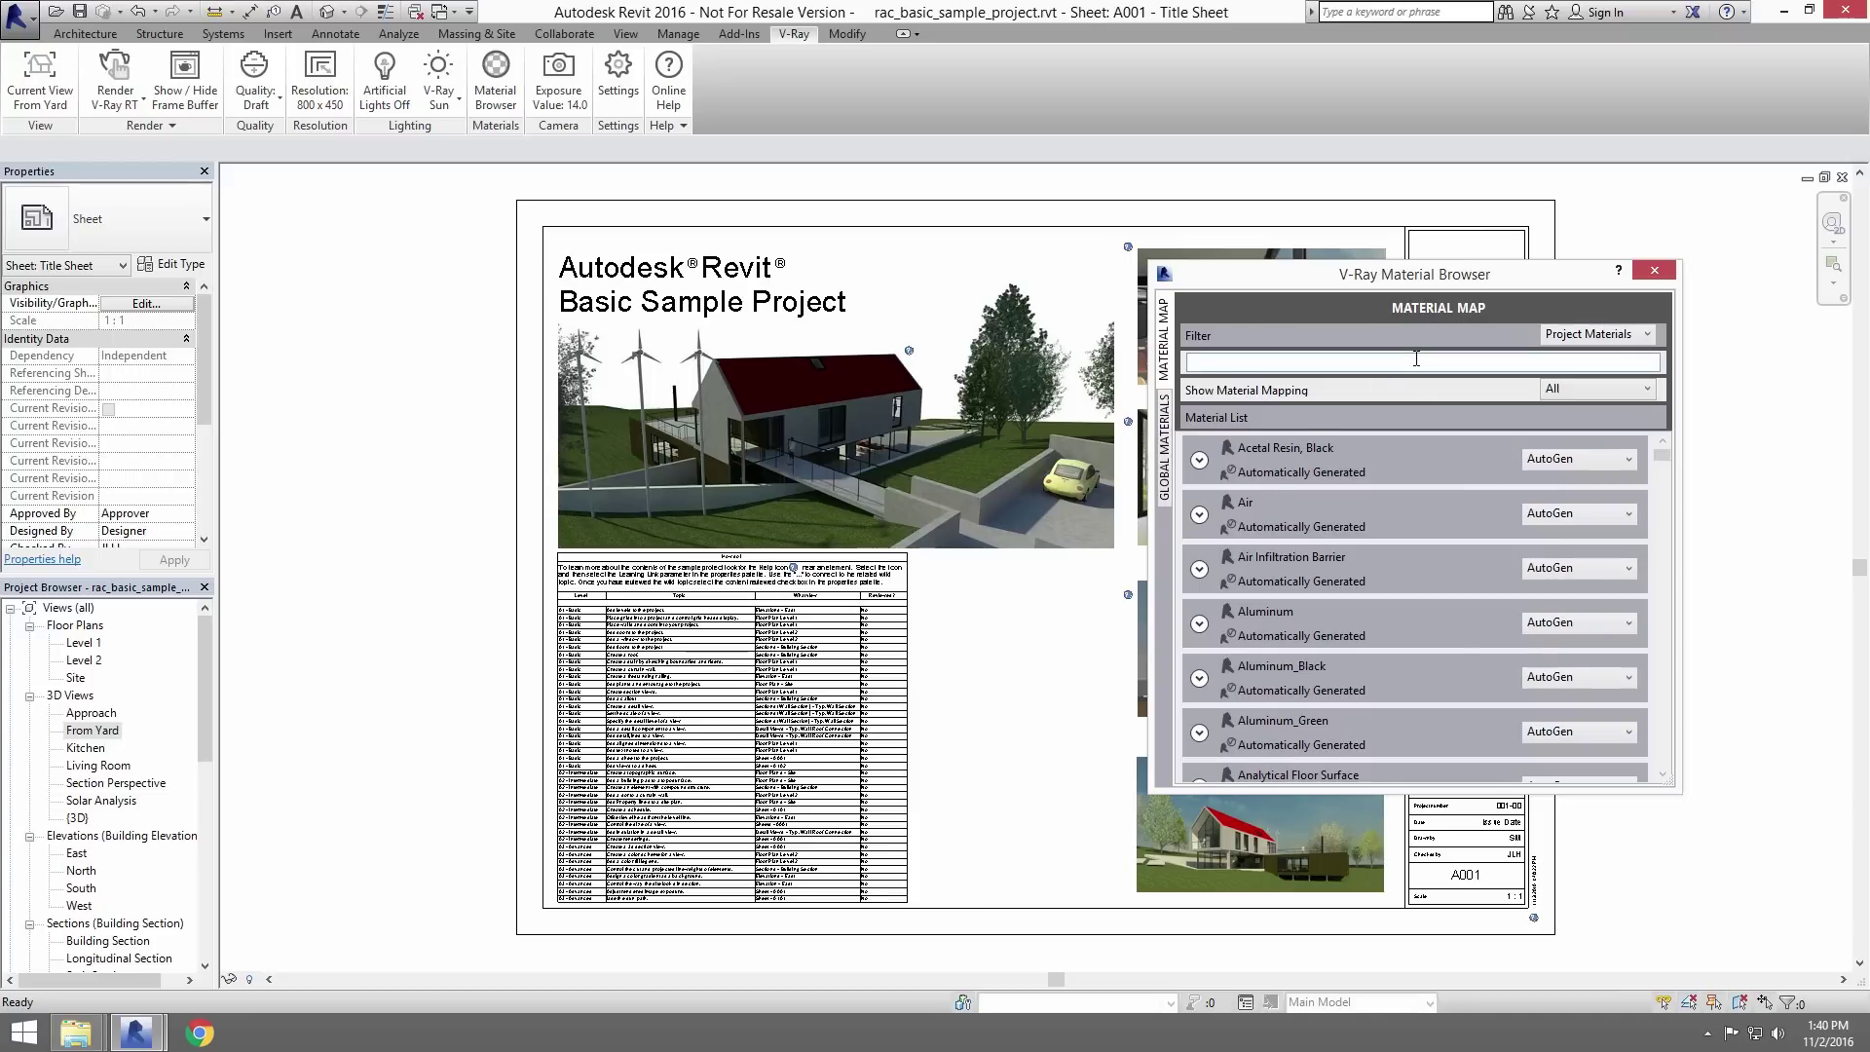
type("grass")
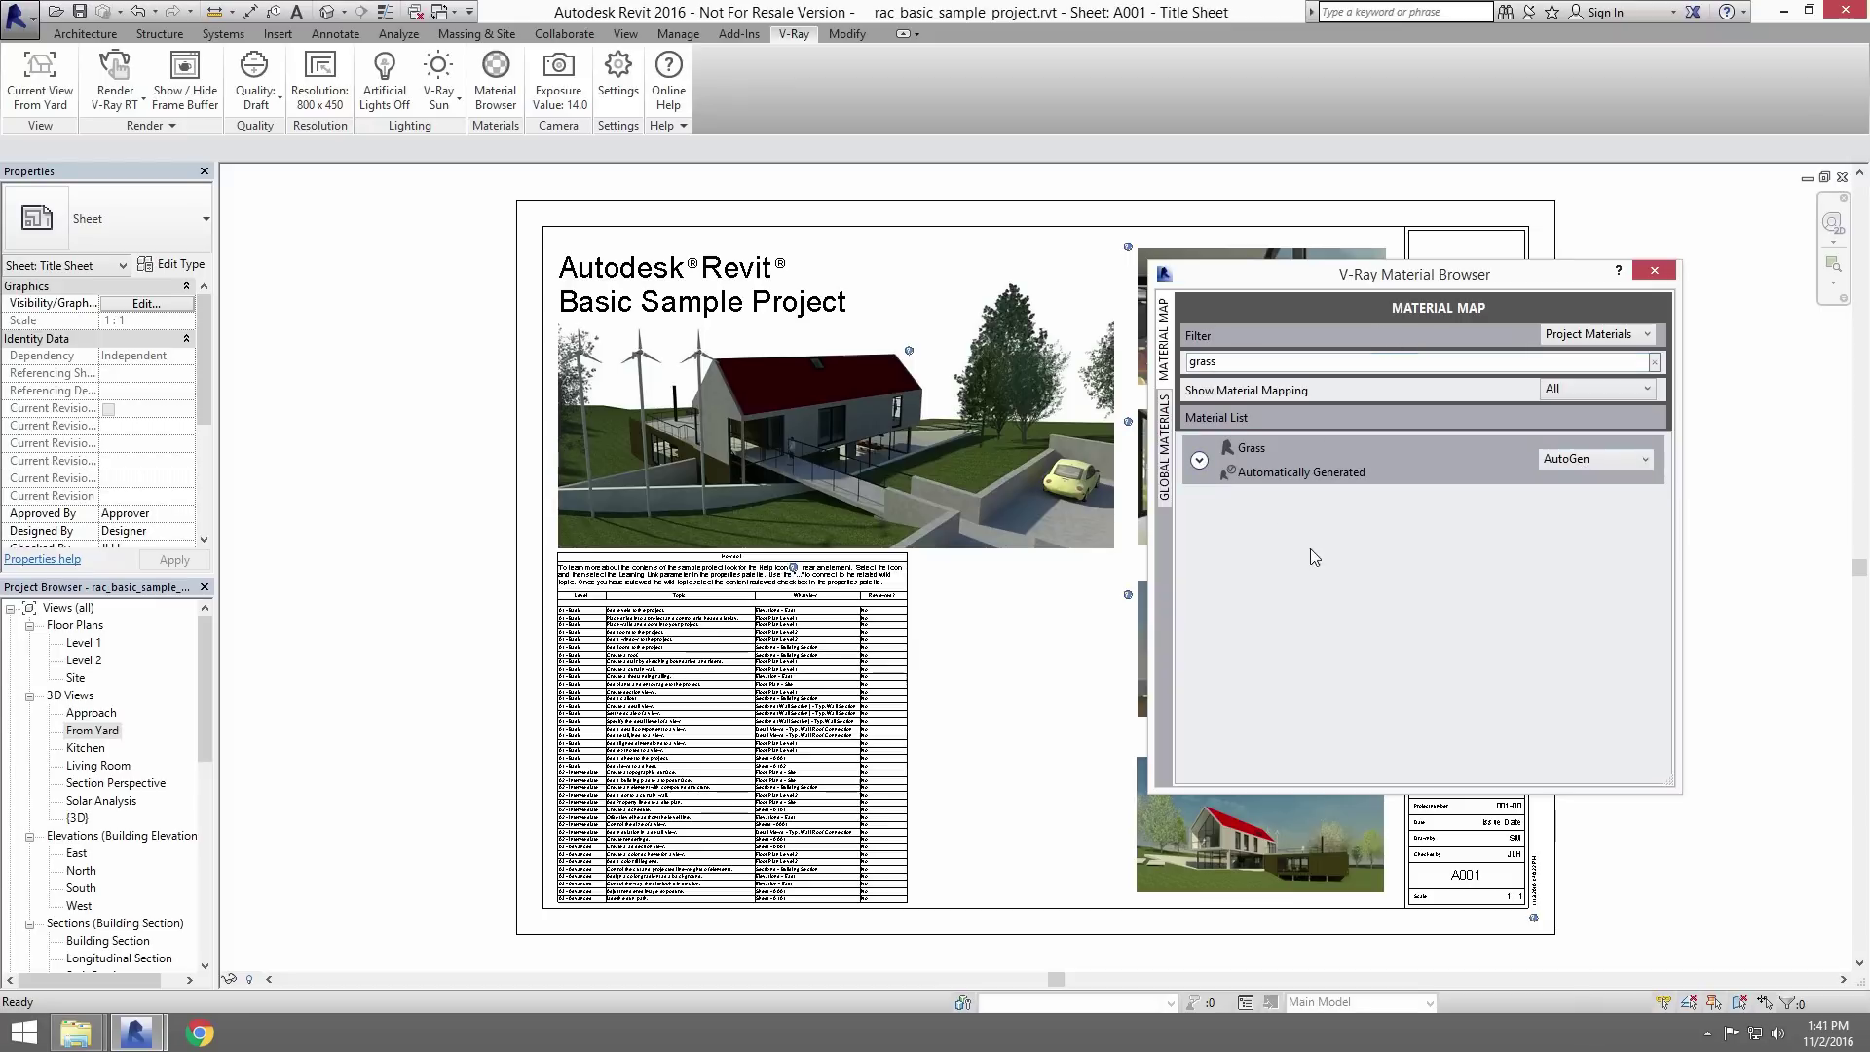
left_click(1573, 459)
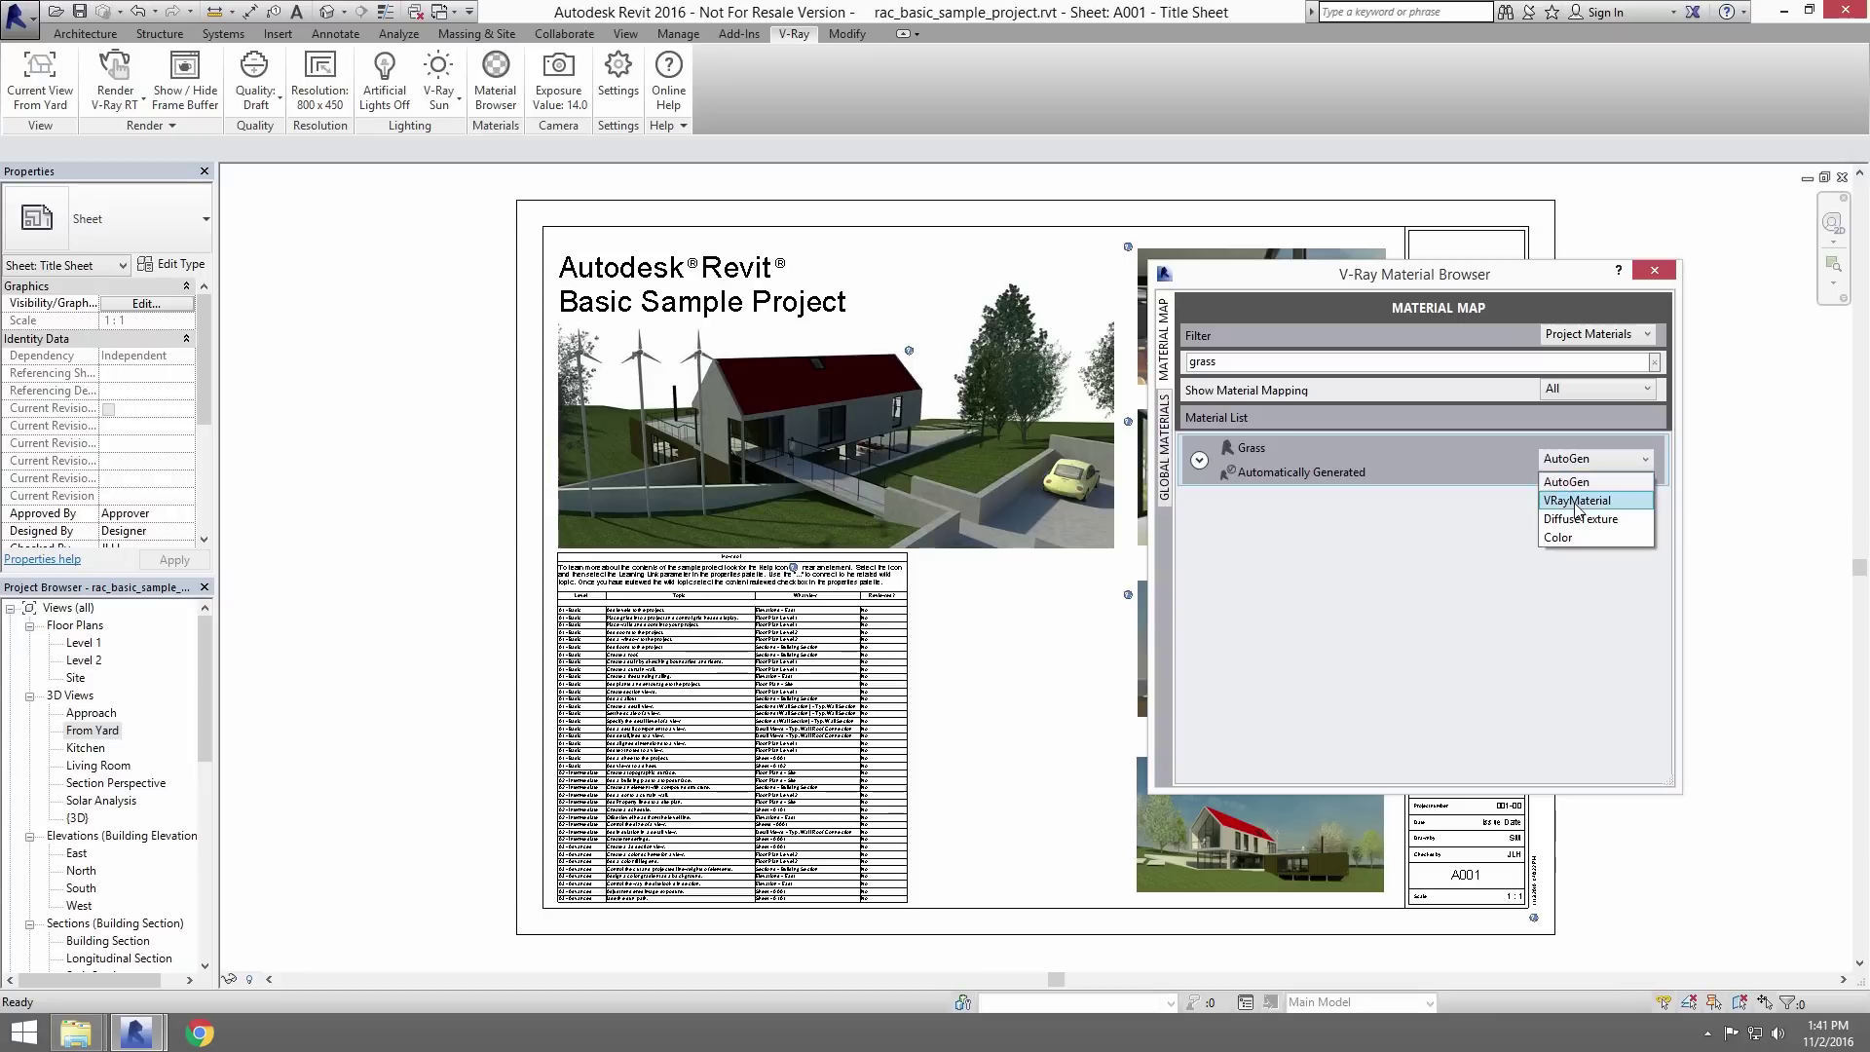
left_click(1575, 501)
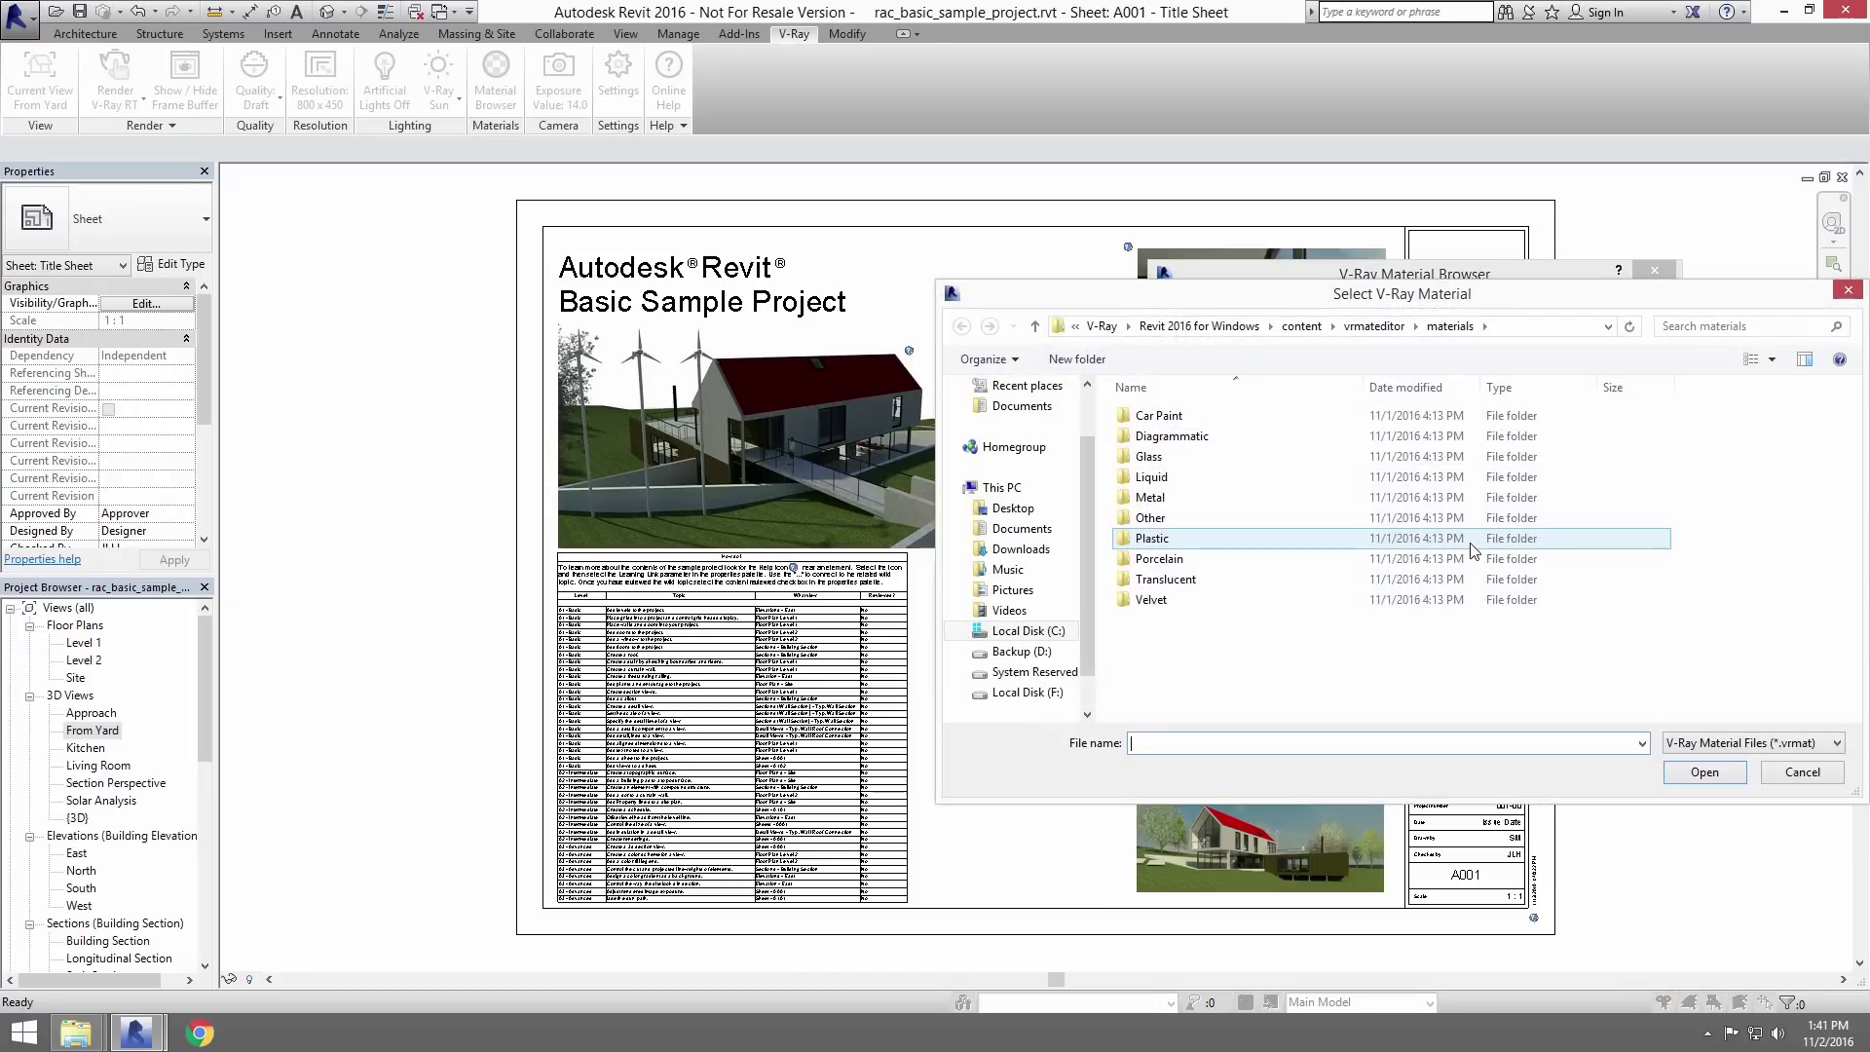
- Load Green_Grass_Dark.vrmat from the Desktop Grass folder as the Grass material
mouse_move(1003, 487)
scroll(1071, 458, "up", 1)
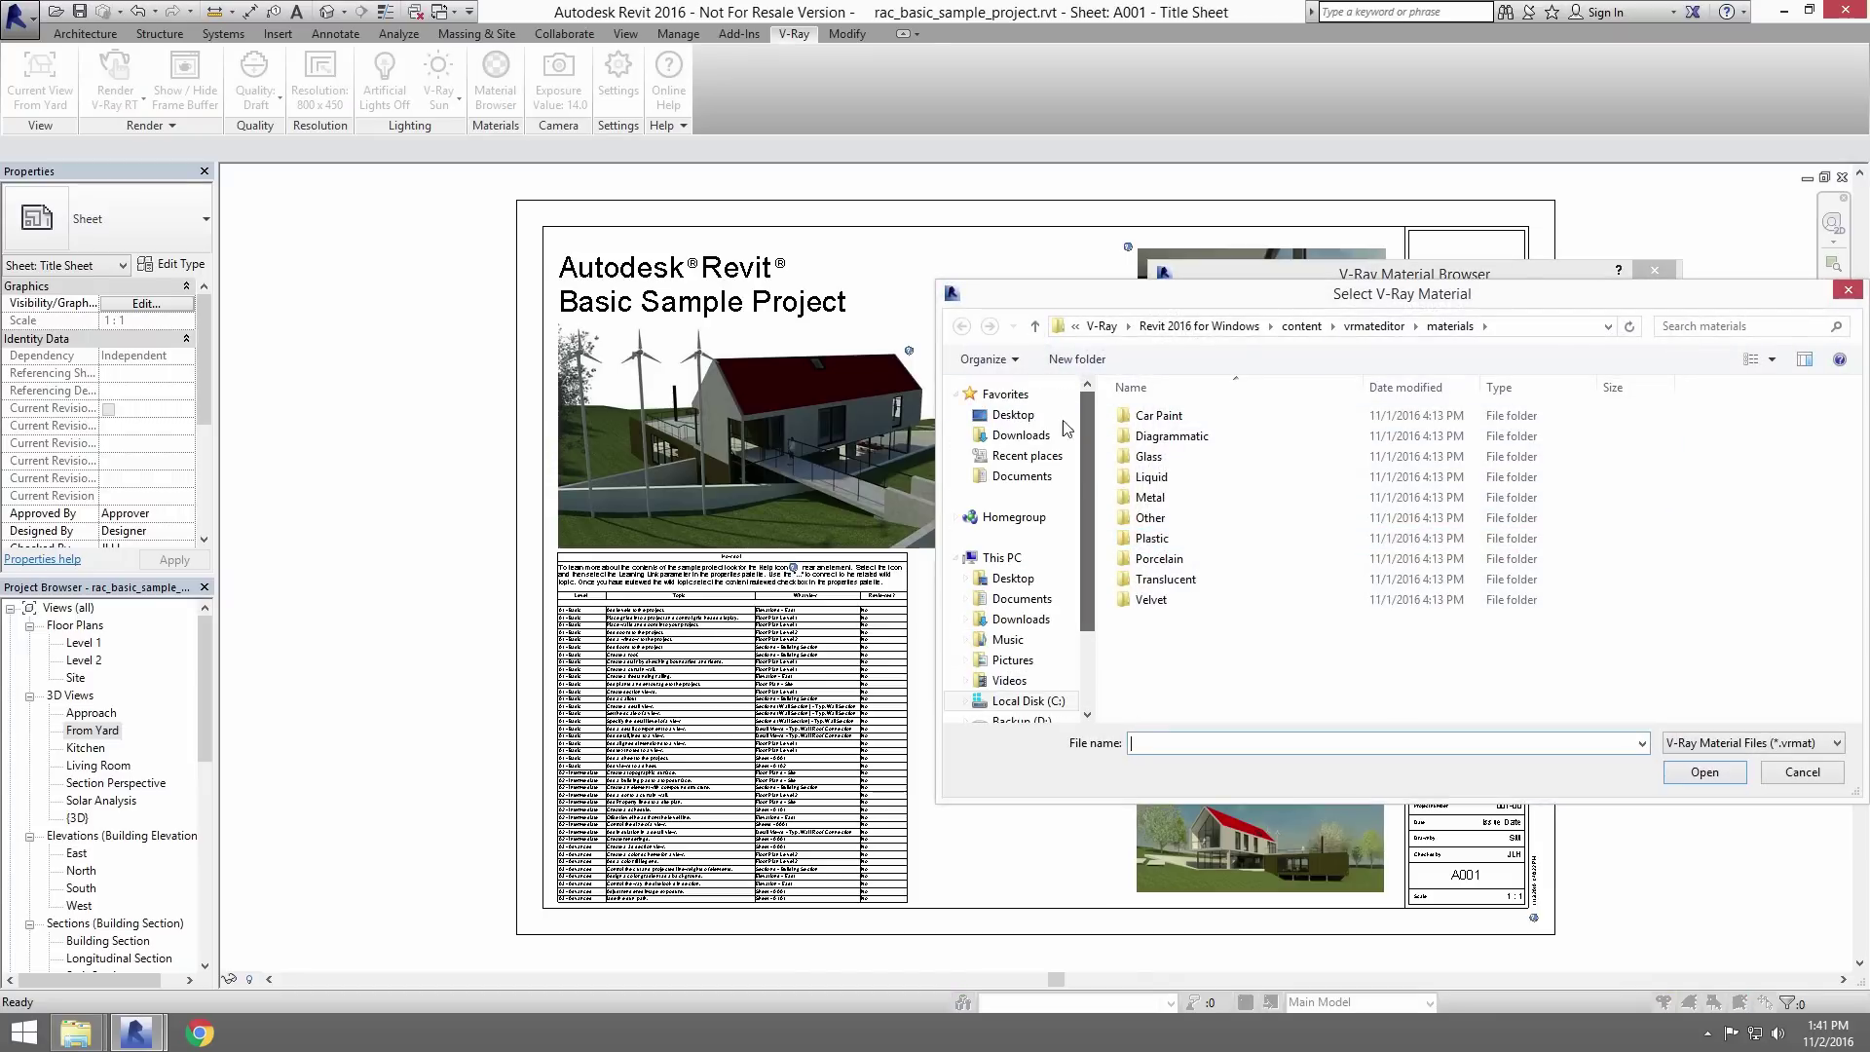
left_click(1013, 414)
double_click(1634, 457)
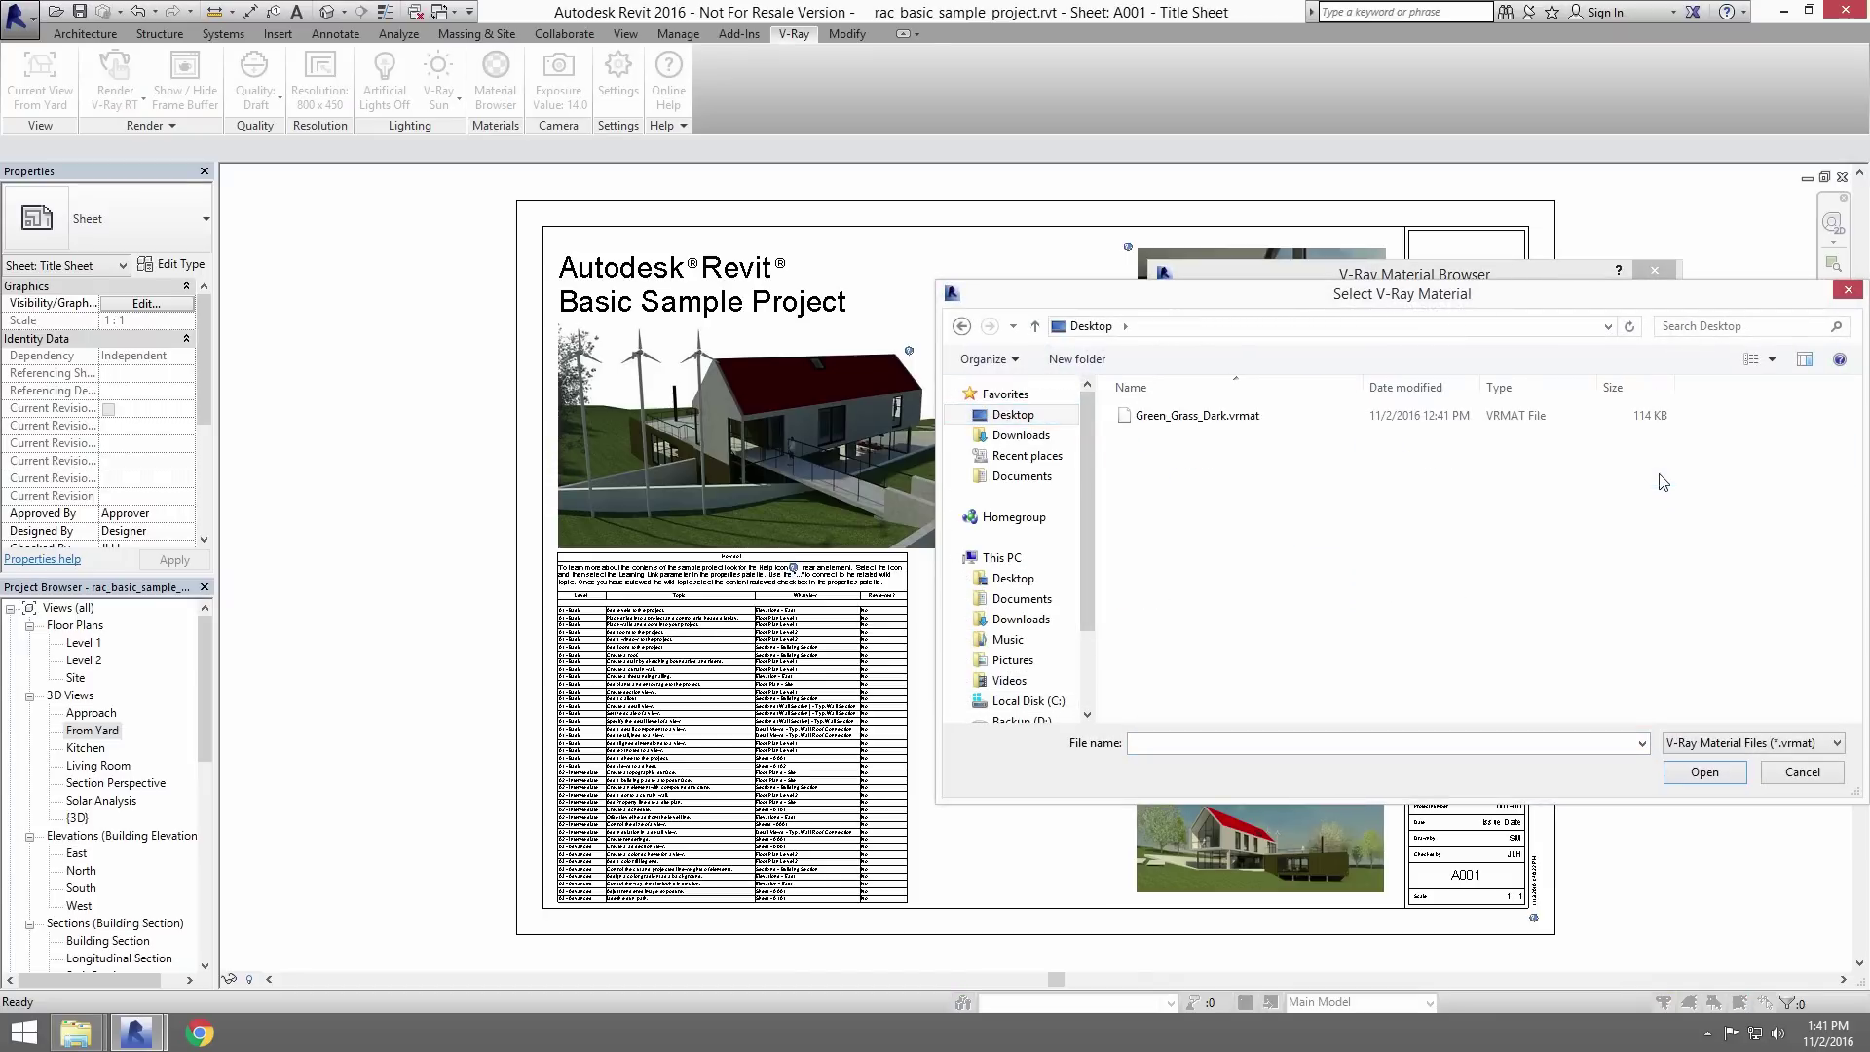
left_click(1221, 425)
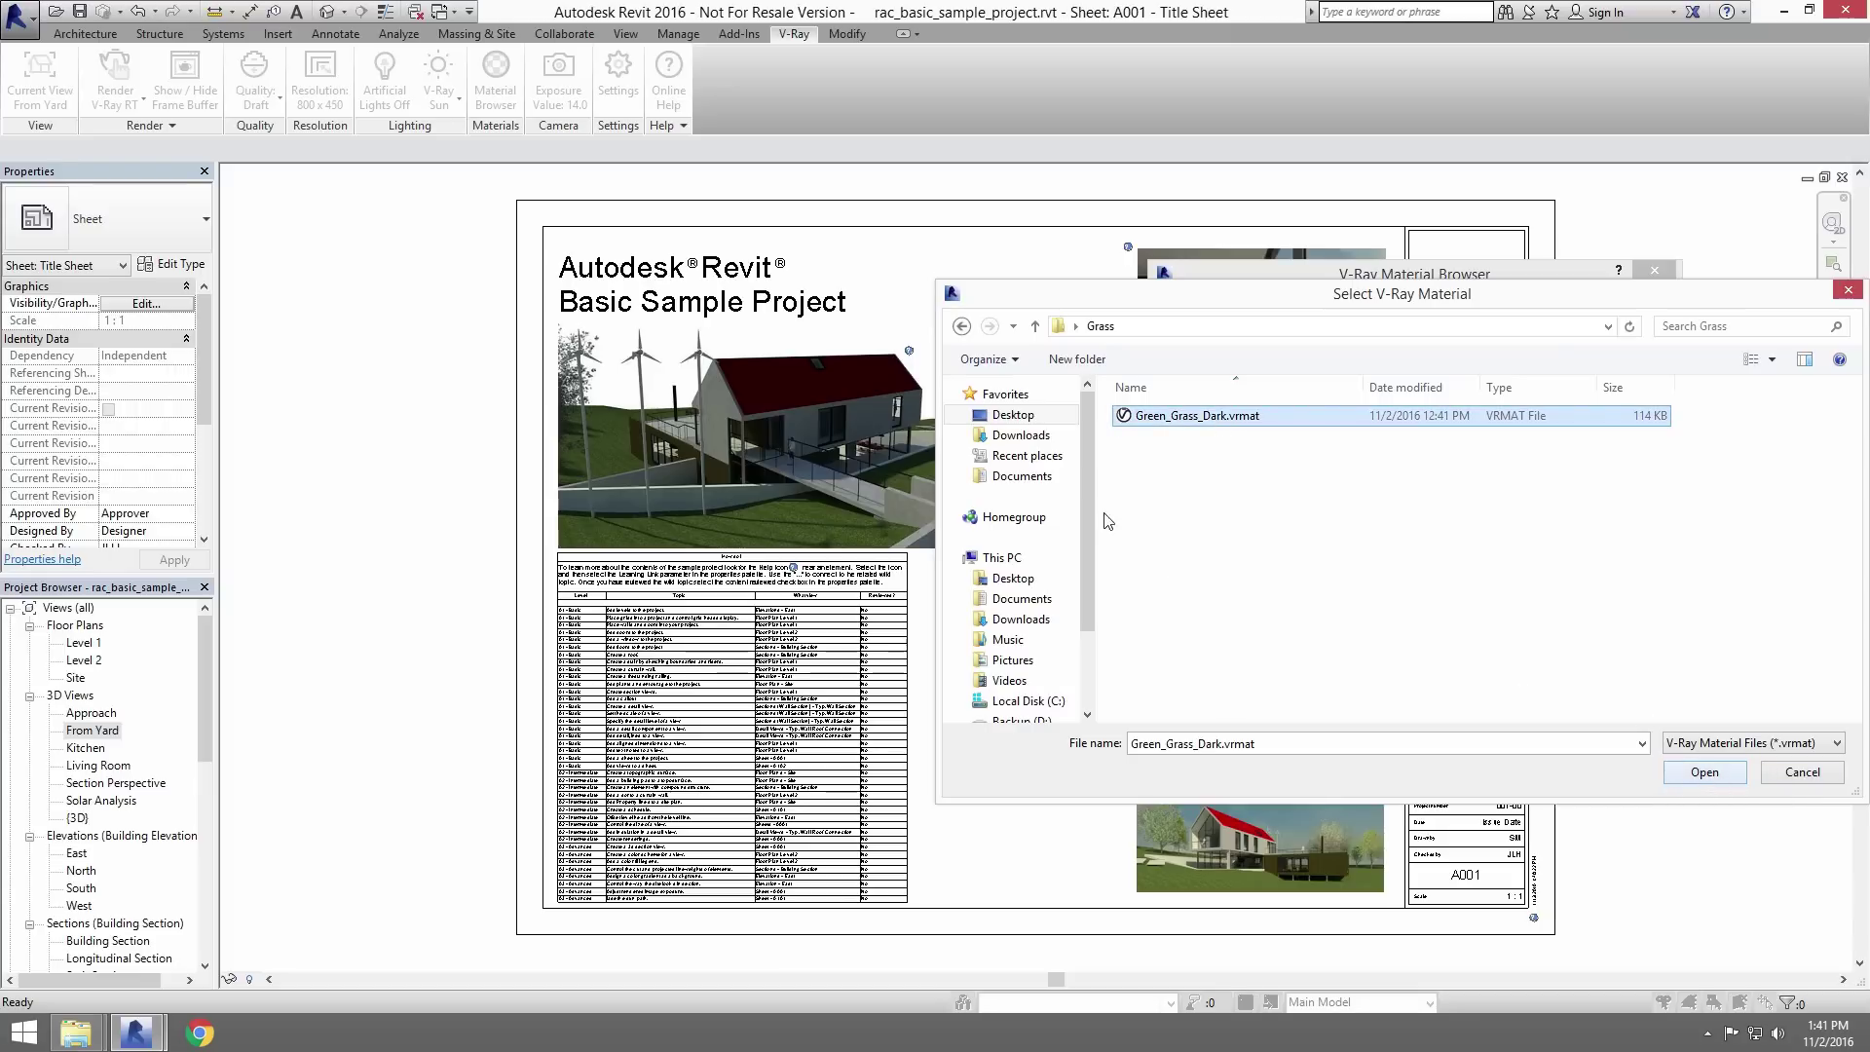
left_click(1720, 773)
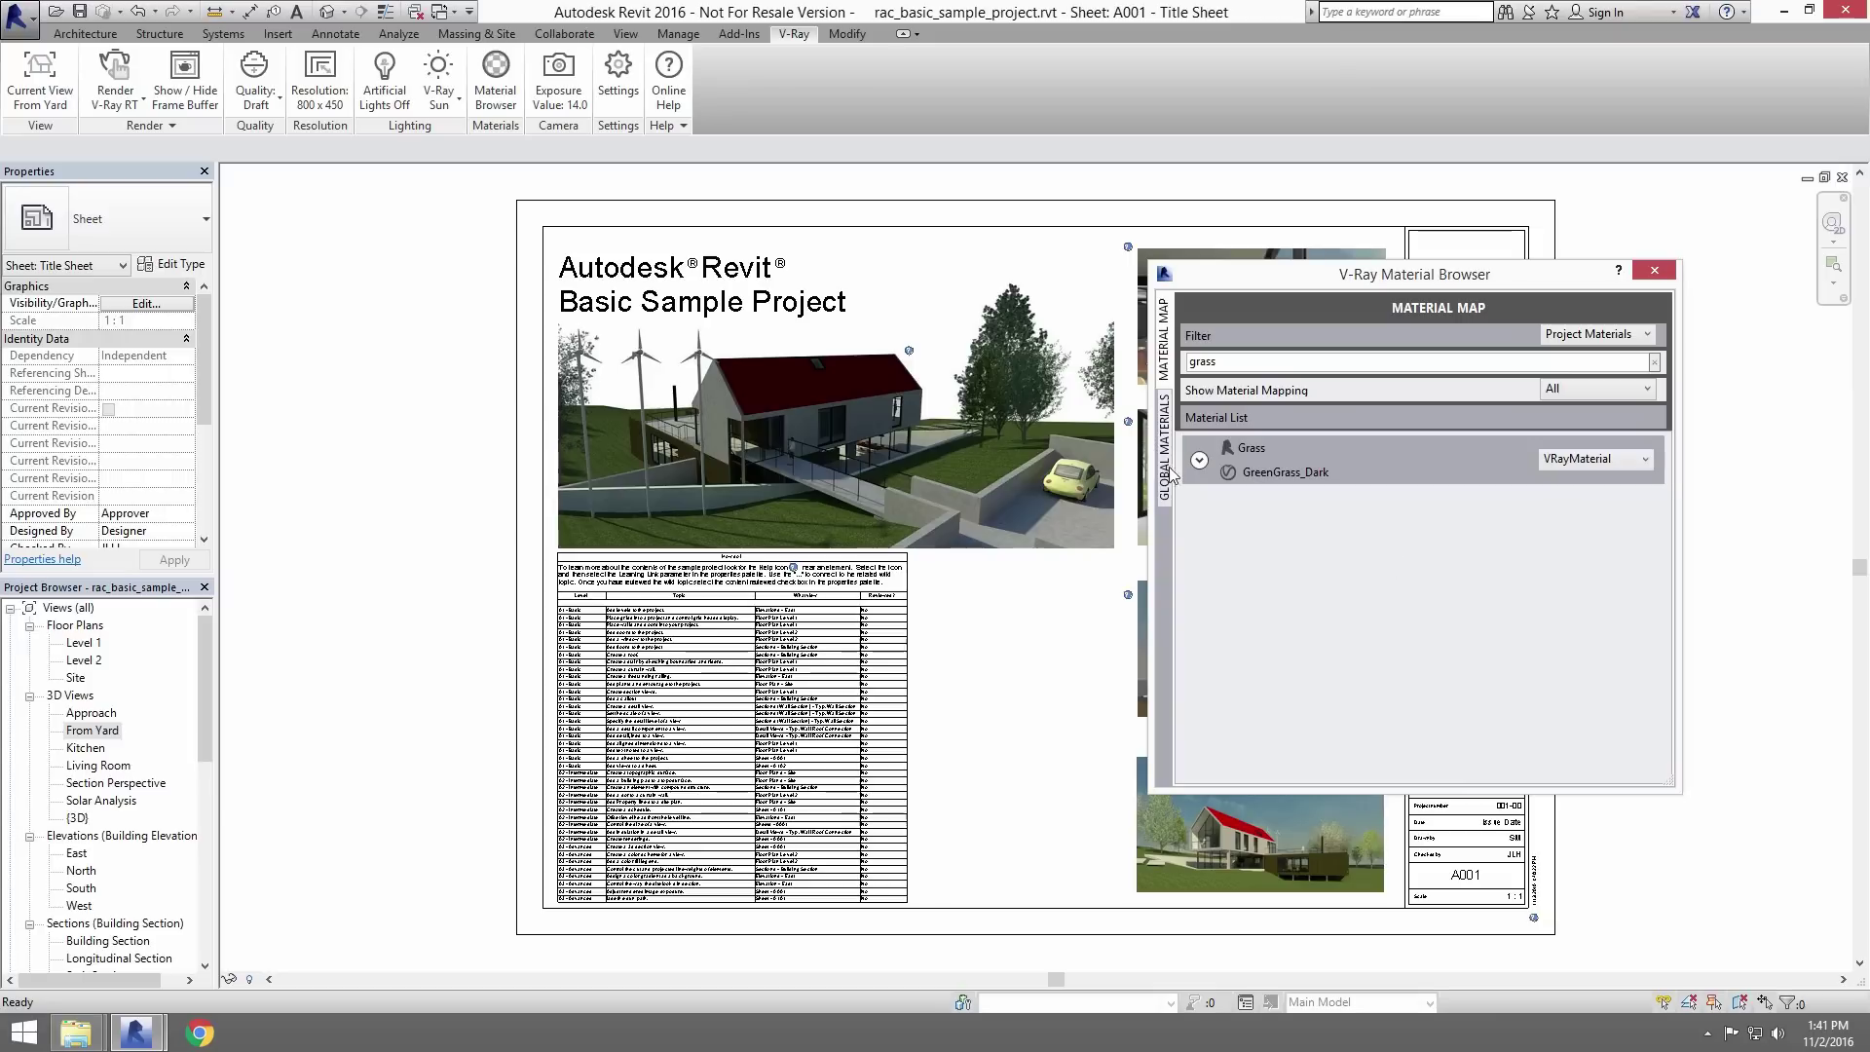
- Set the Grass sample size to 10000 mm and close the material browser
left_click(1198, 460)
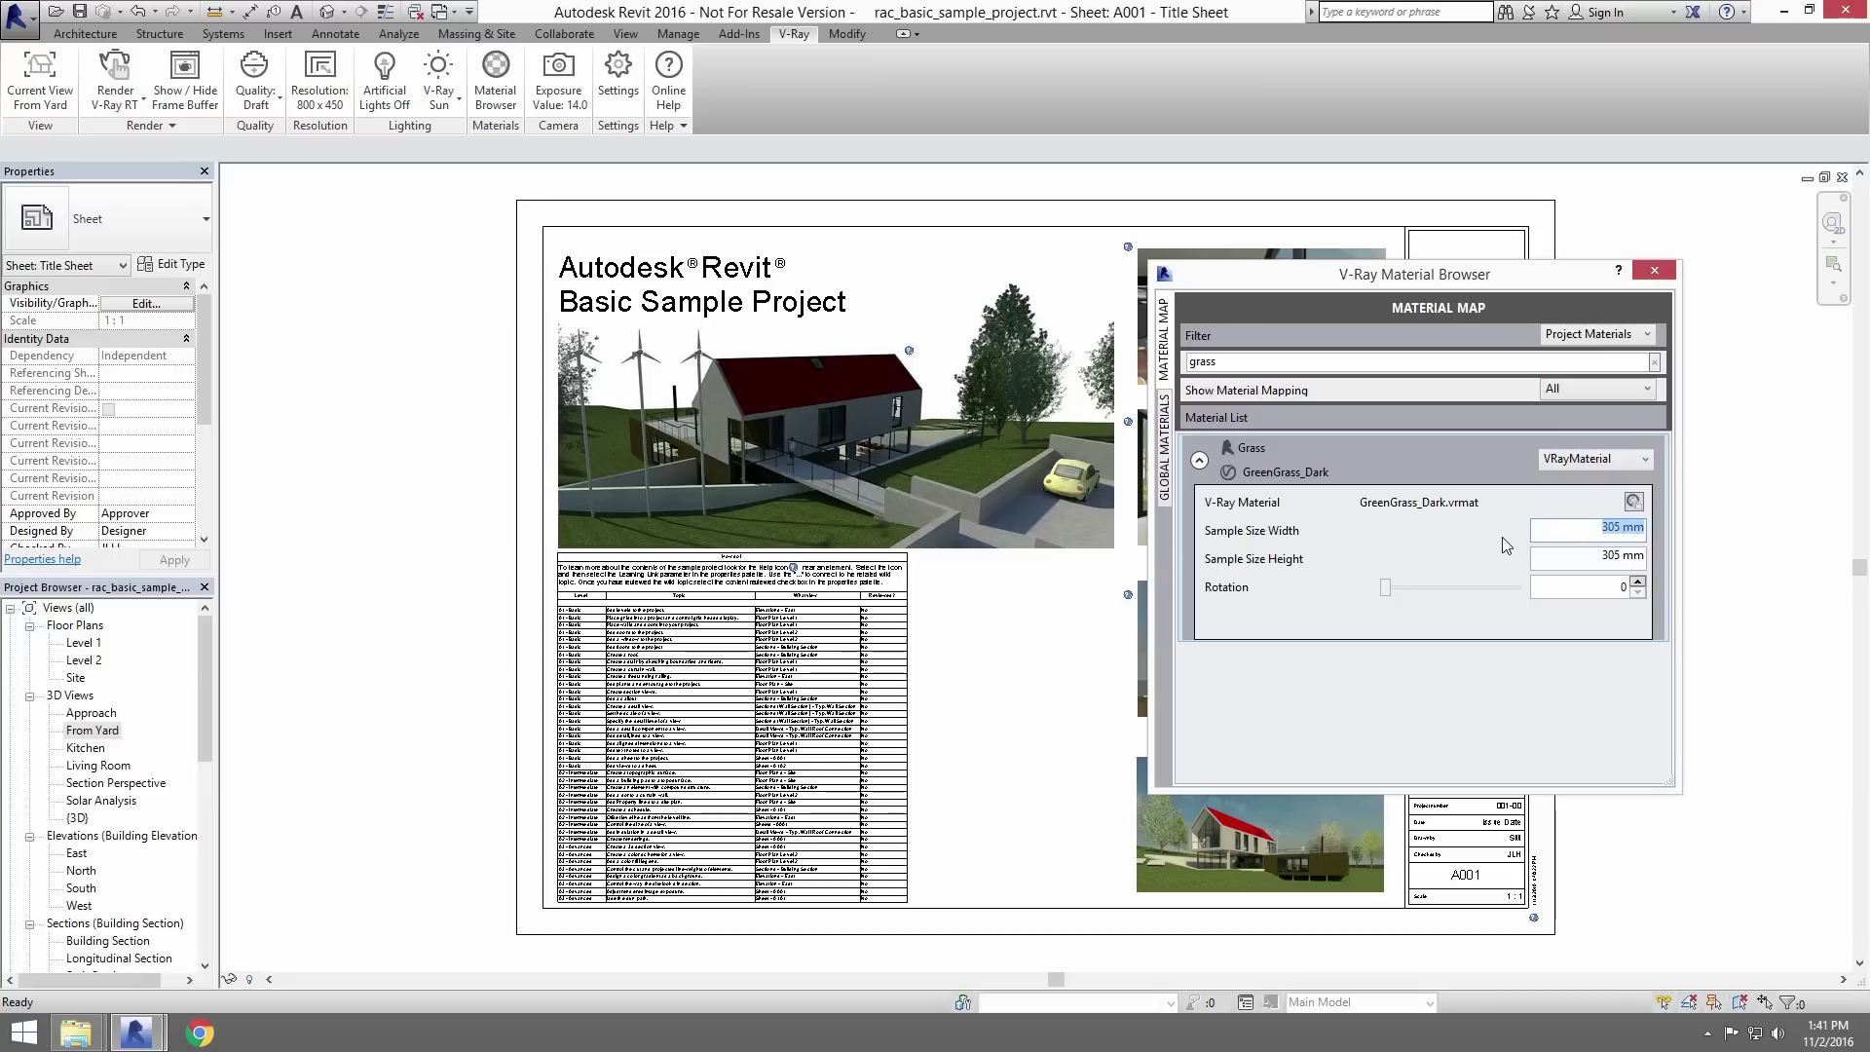
type("10000")
key("Tab")
key("ctrl+a")
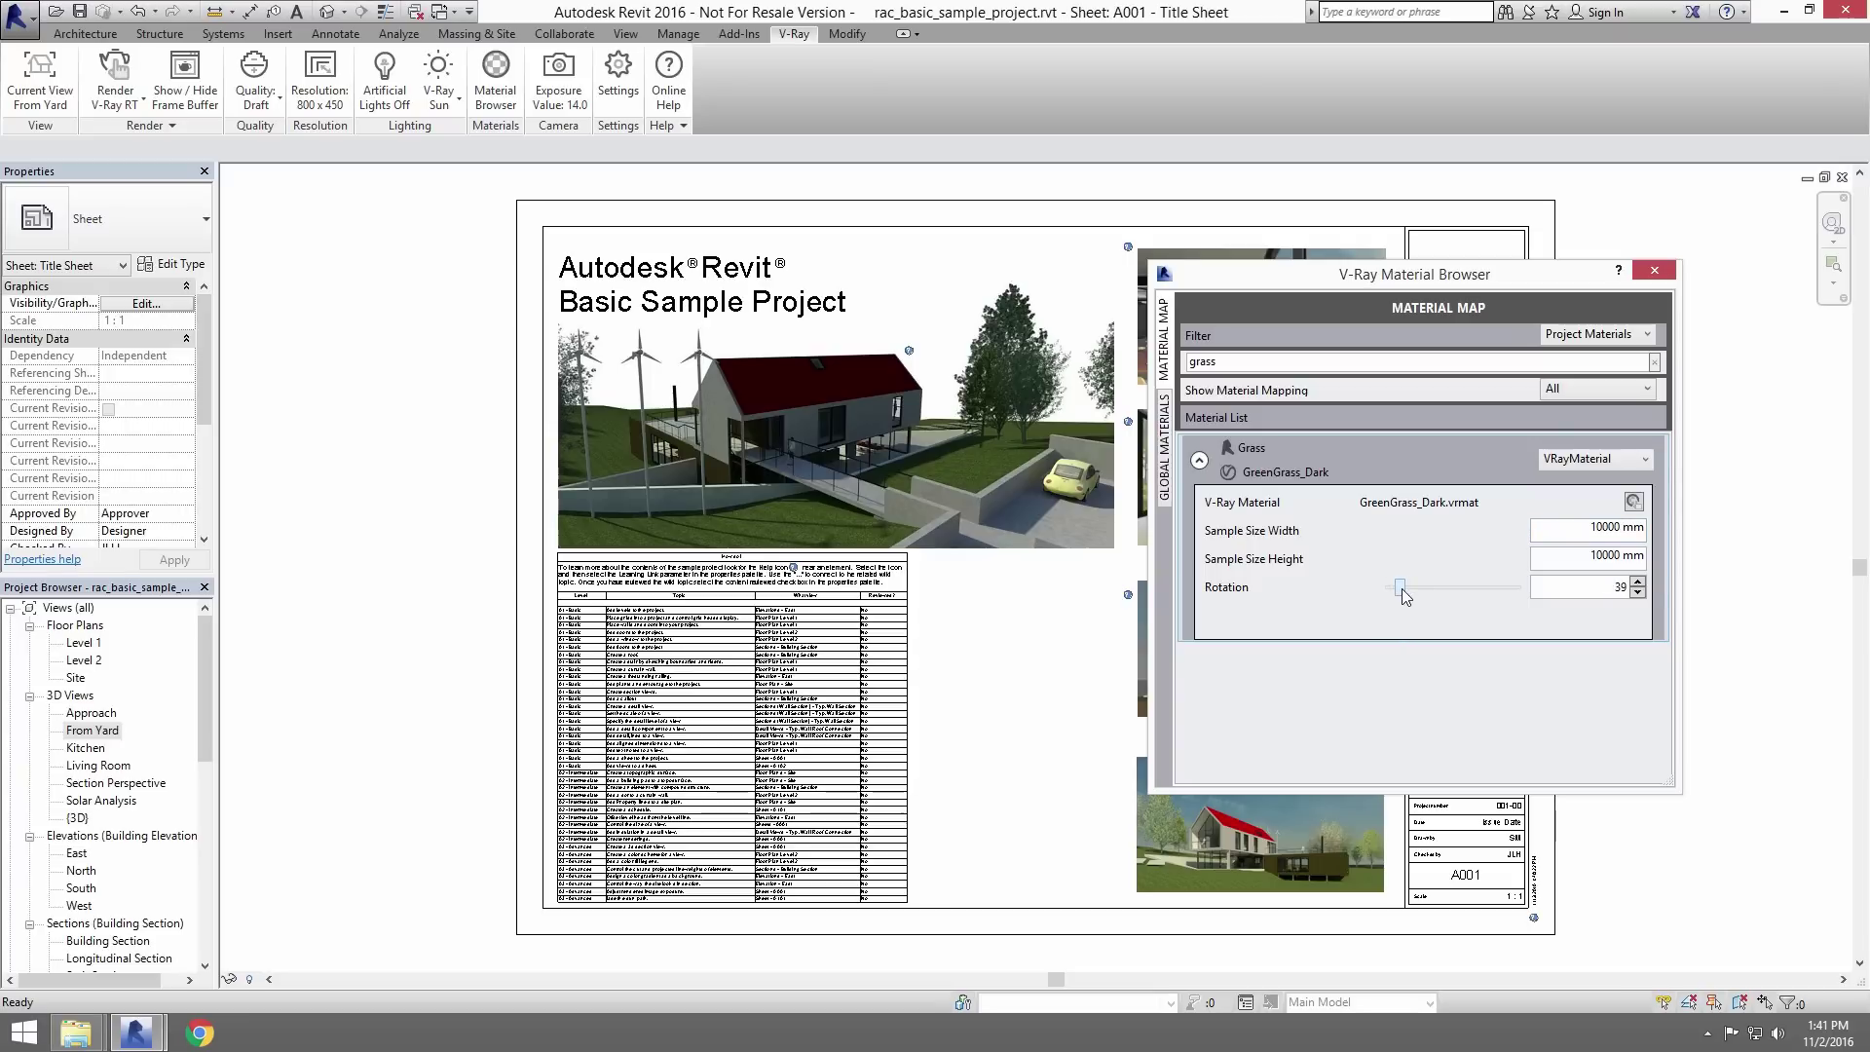
left_click(1654, 271)
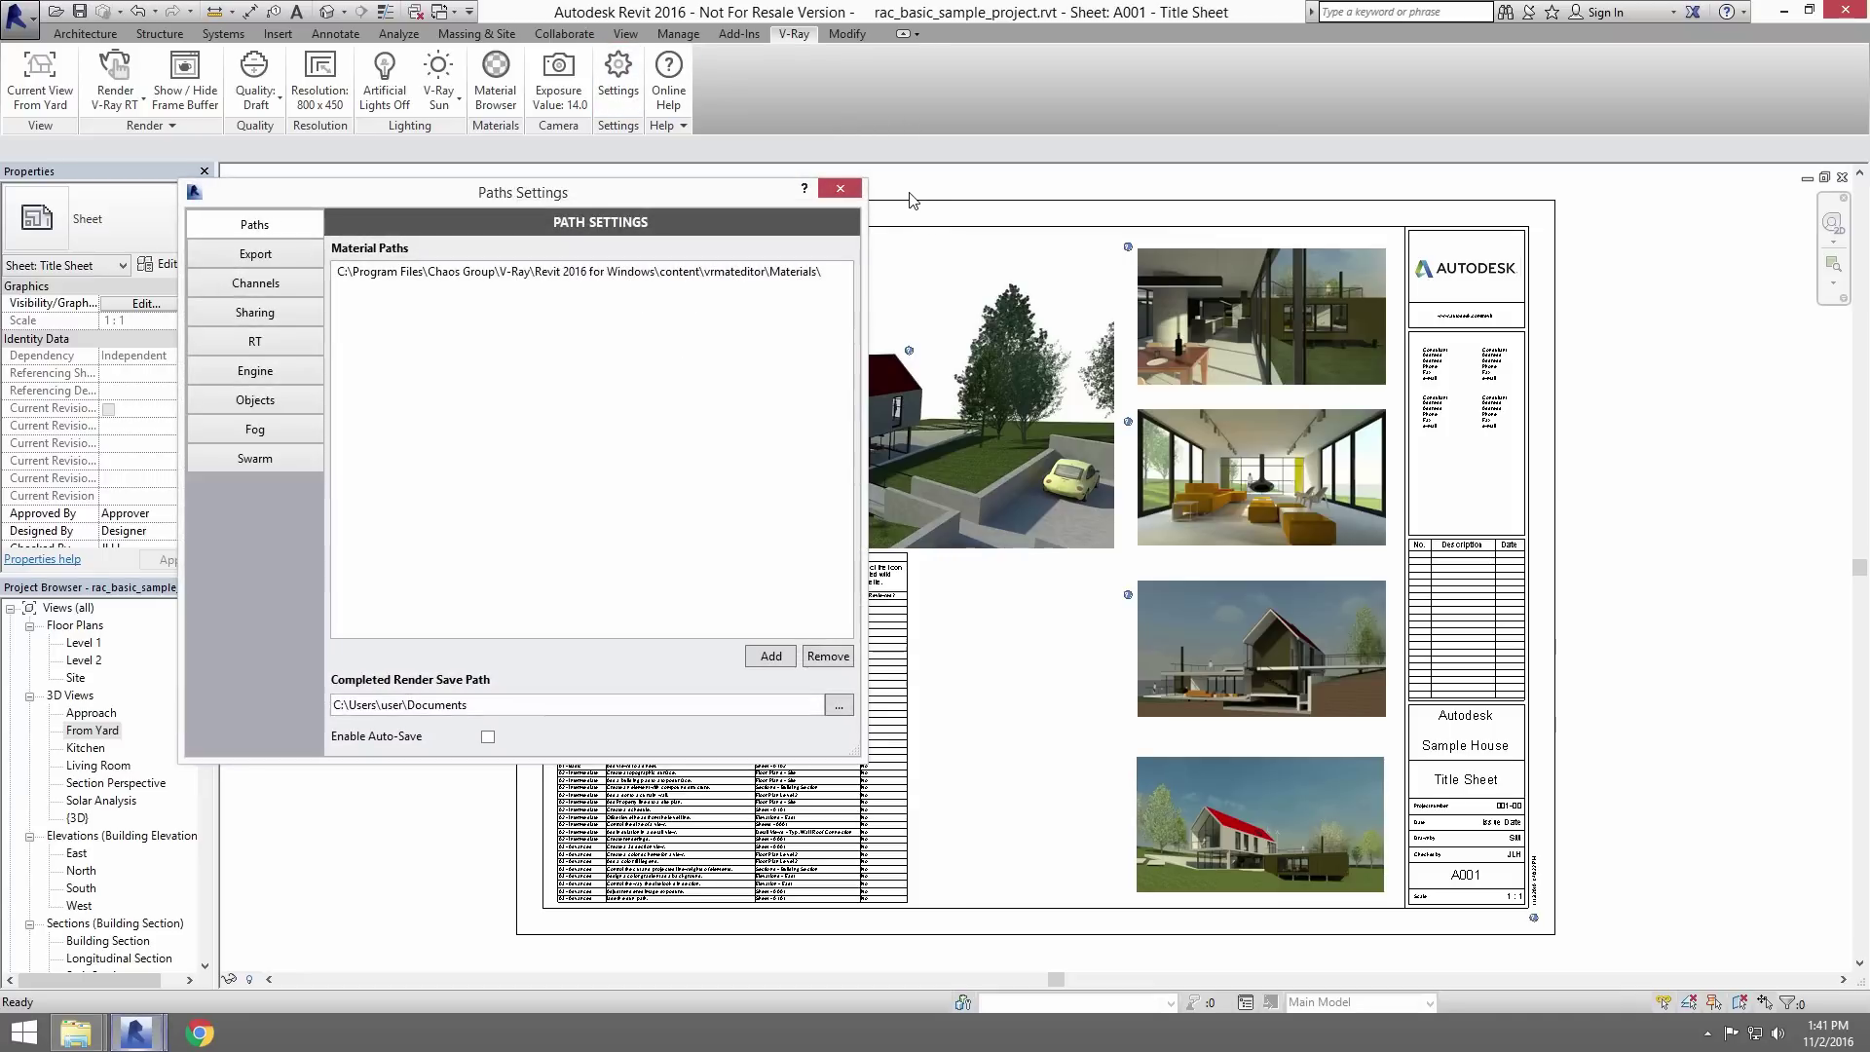
- Review the GPU Cuda options on the V-Ray Settings RT tab, then start a V-Ray RT render
left_click_drag(735, 195, 1287, 217)
left_click(806, 362)
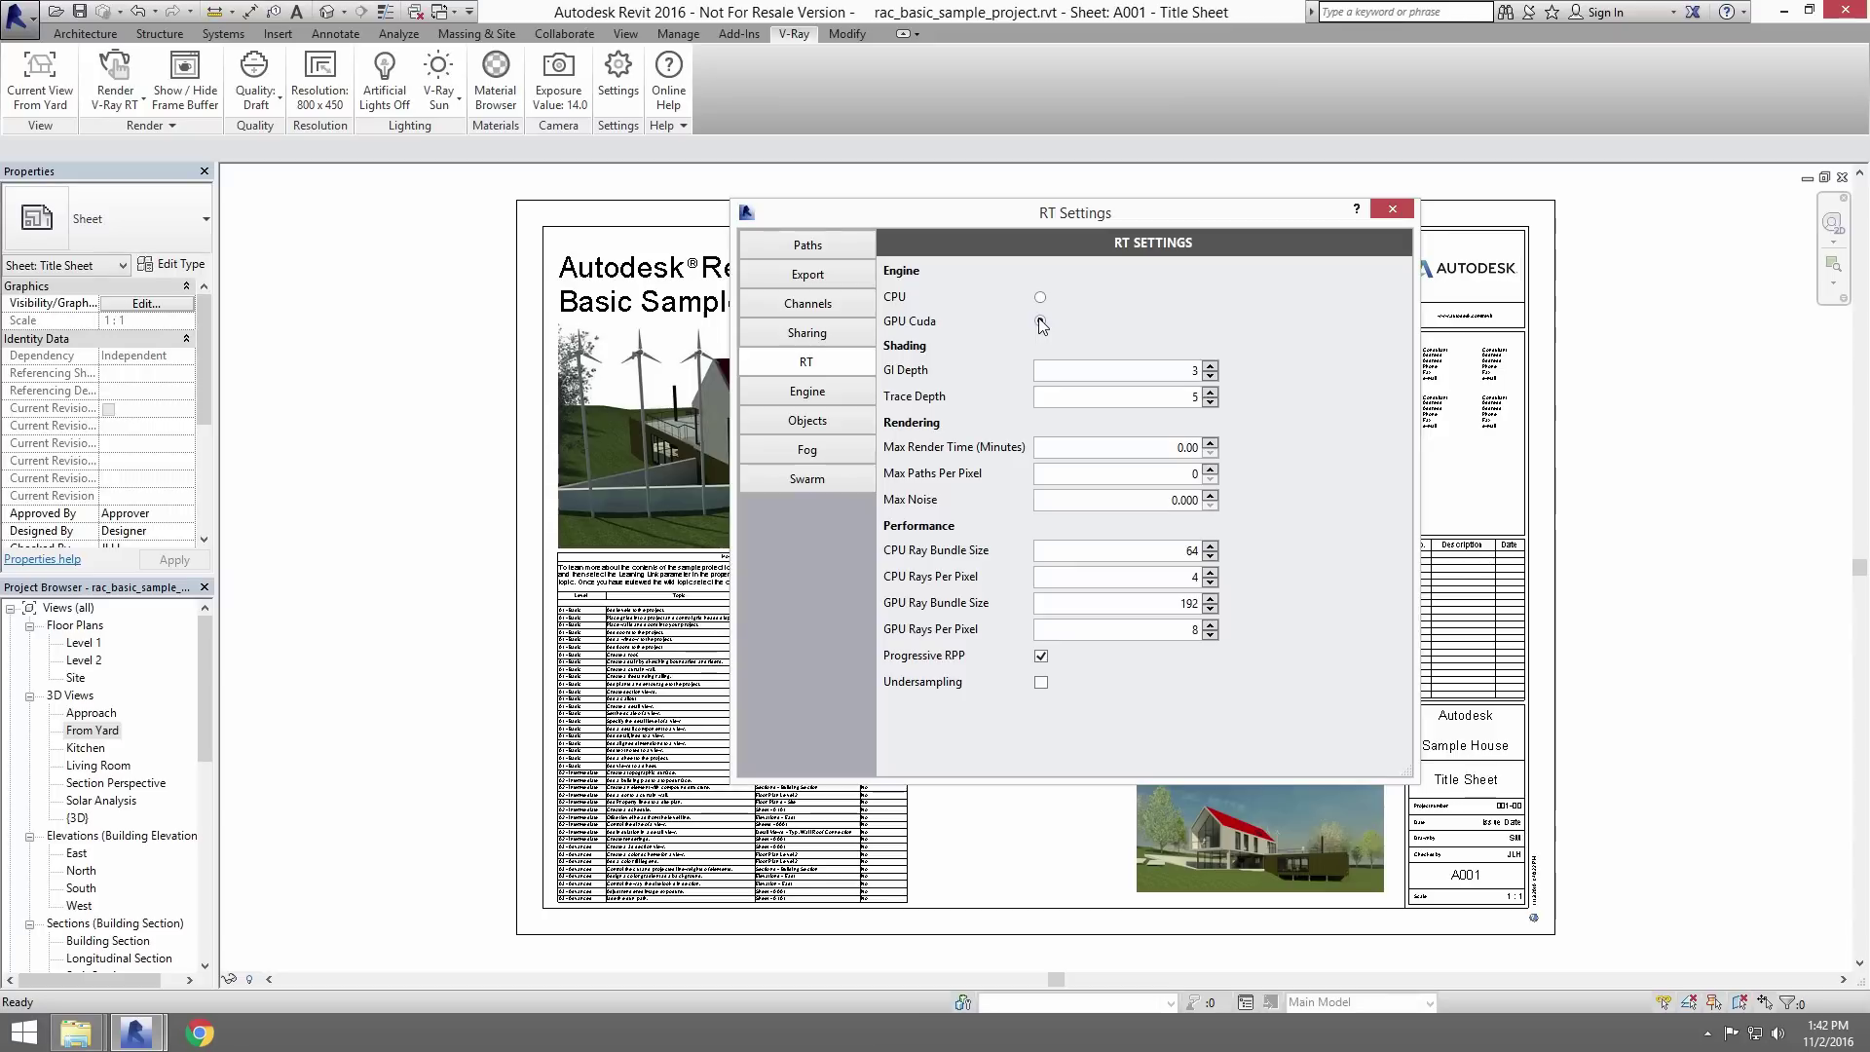
left_click(1409, 217)
left_click(114, 76)
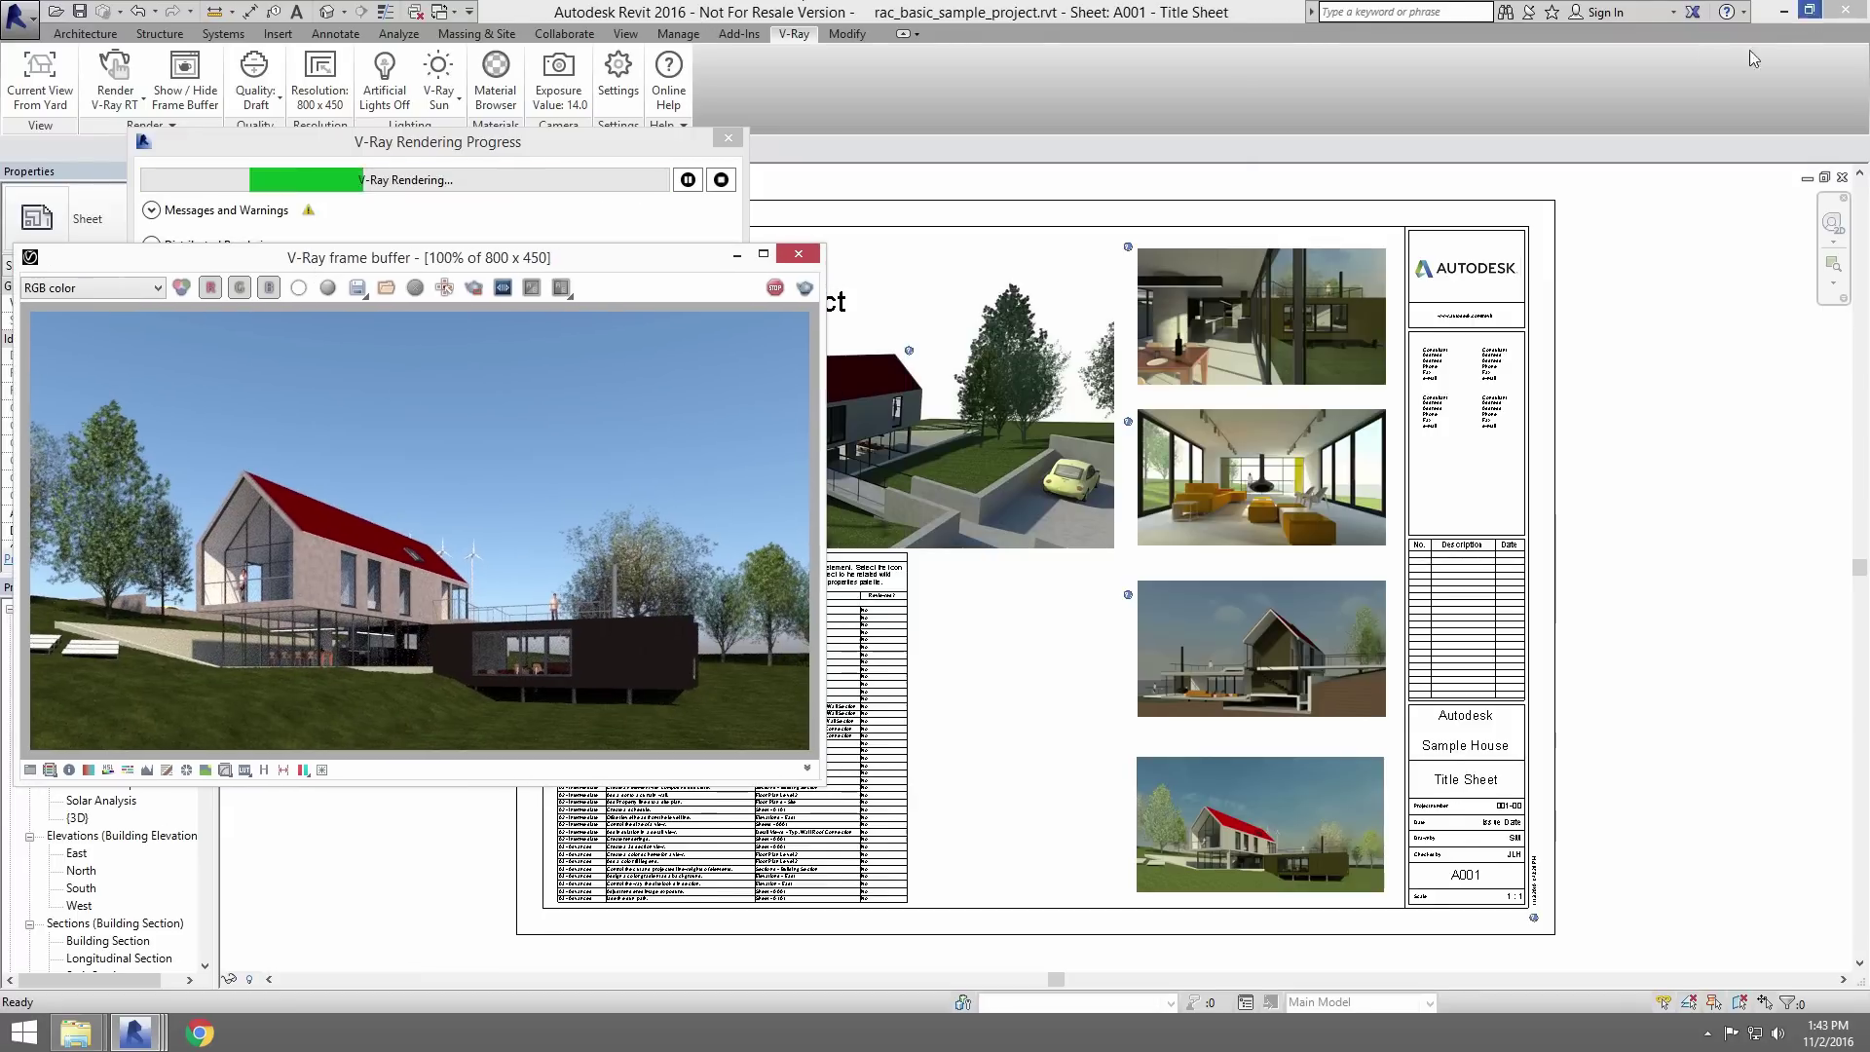
- Snap Revit to the right half and switch to the 3D View: From Yard
left_click(1809, 9)
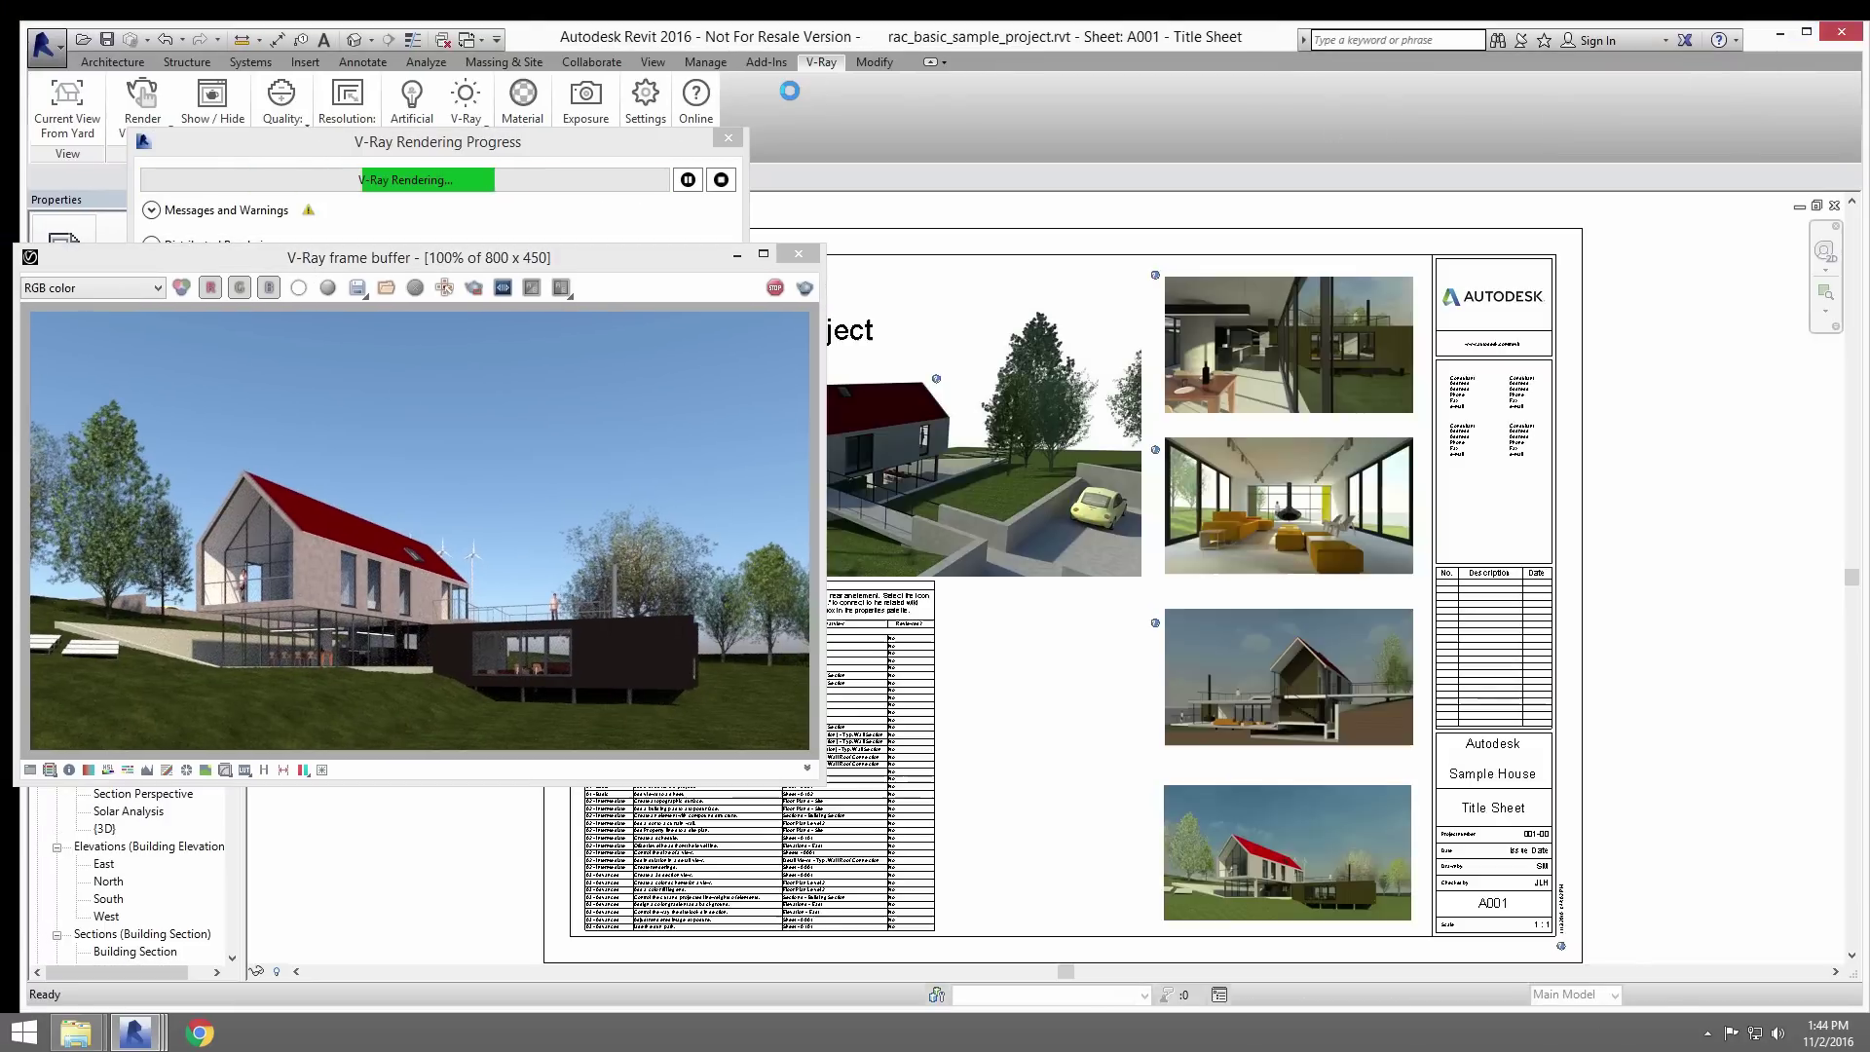
key("super+Right")
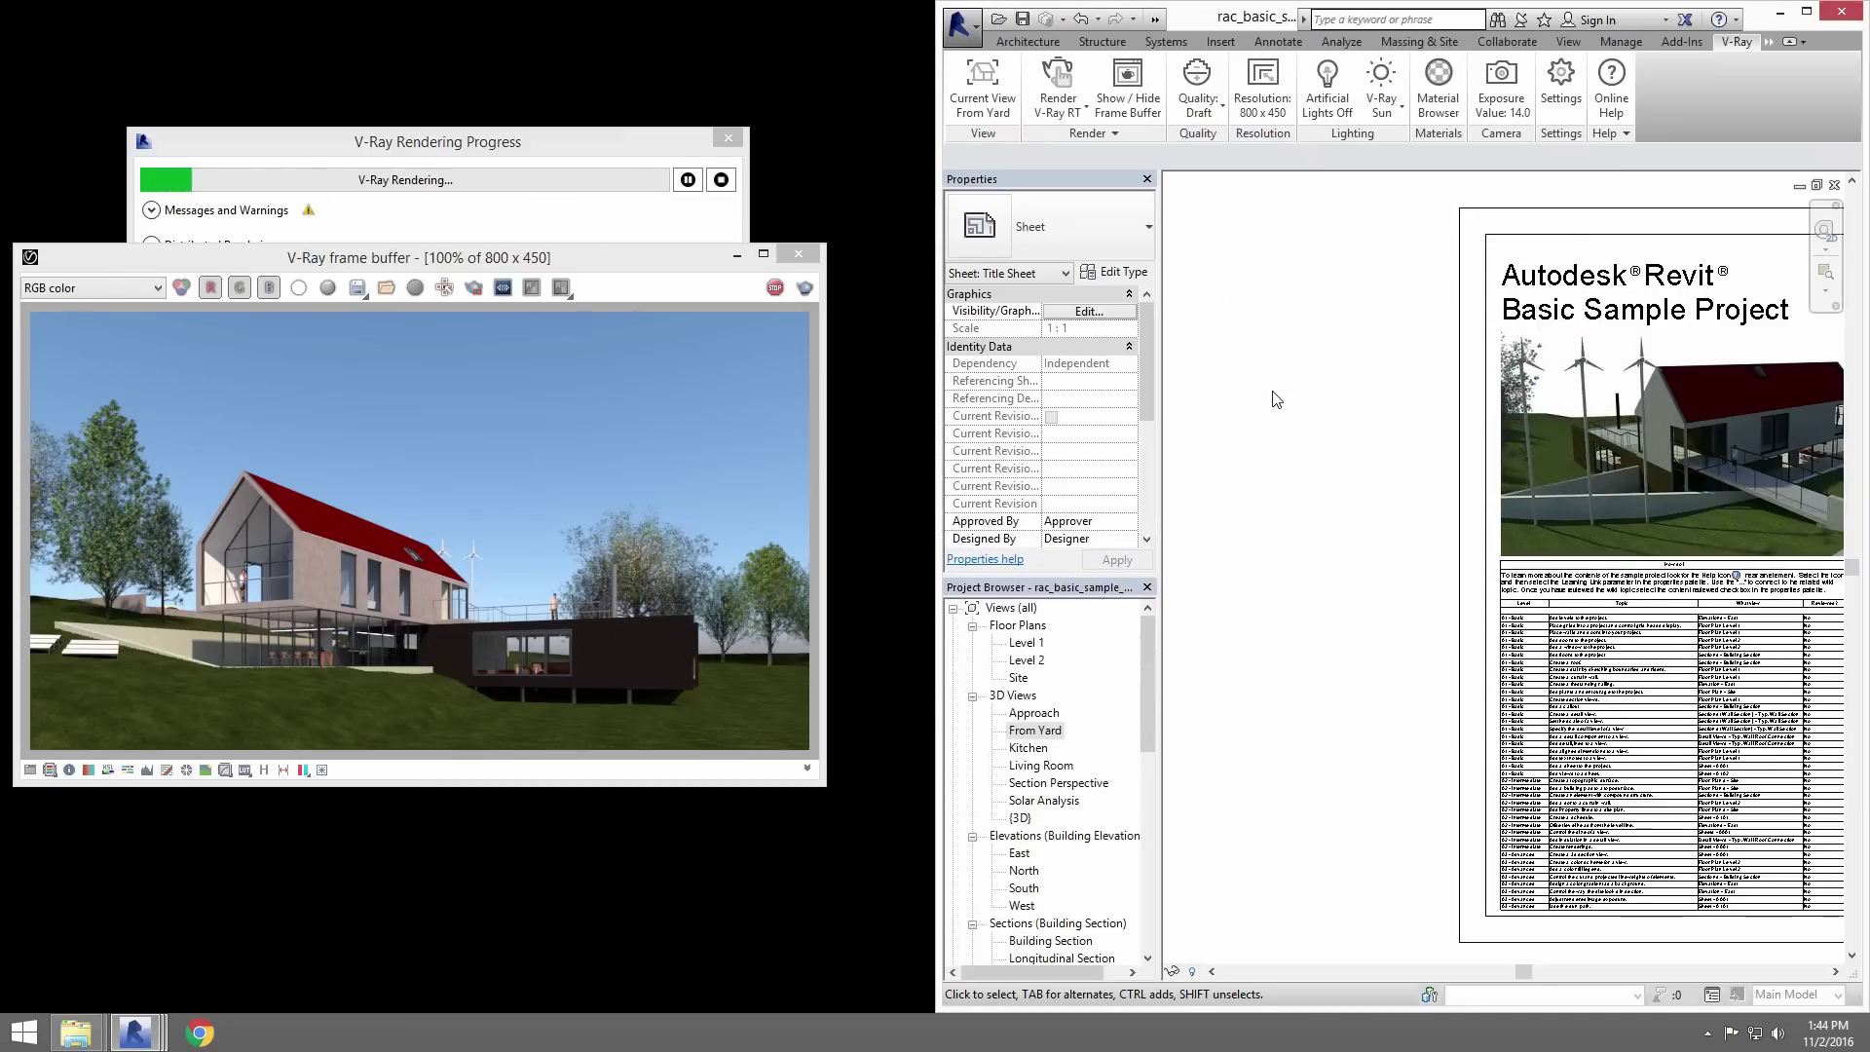
left_click(1155, 20)
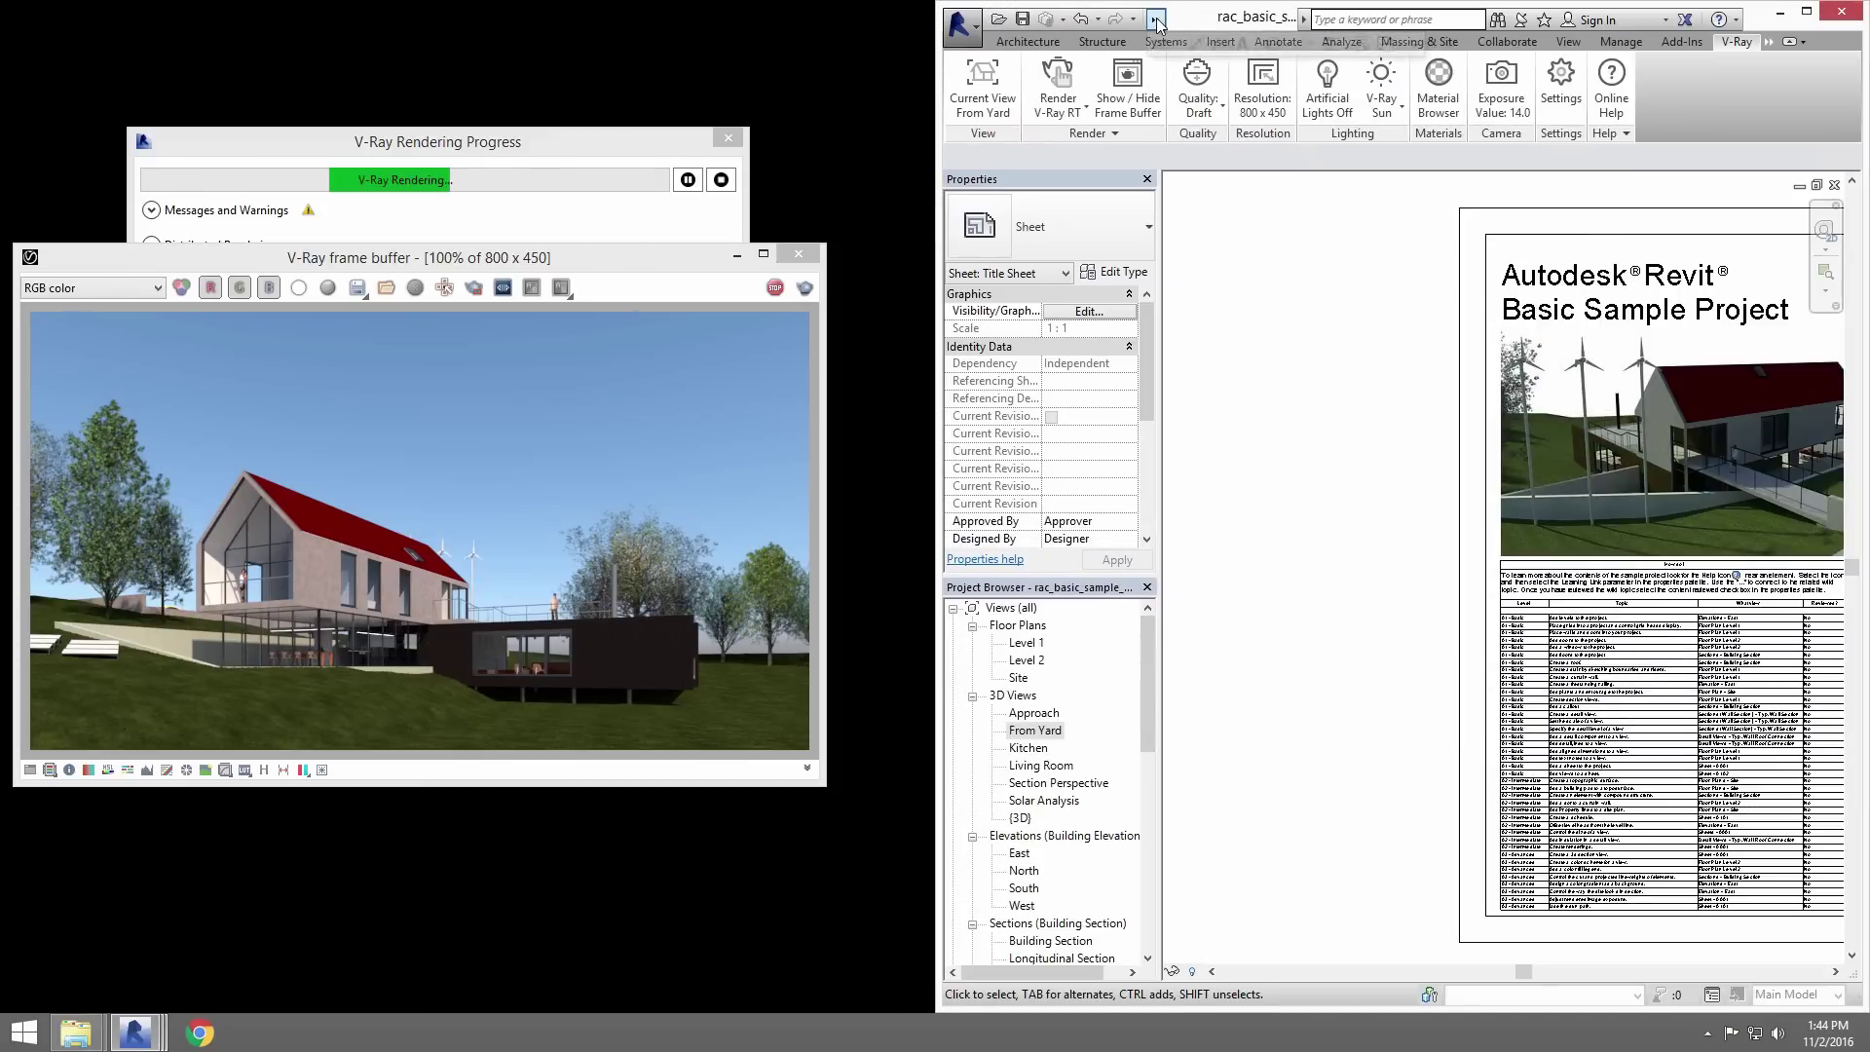
left_click(1389, 45)
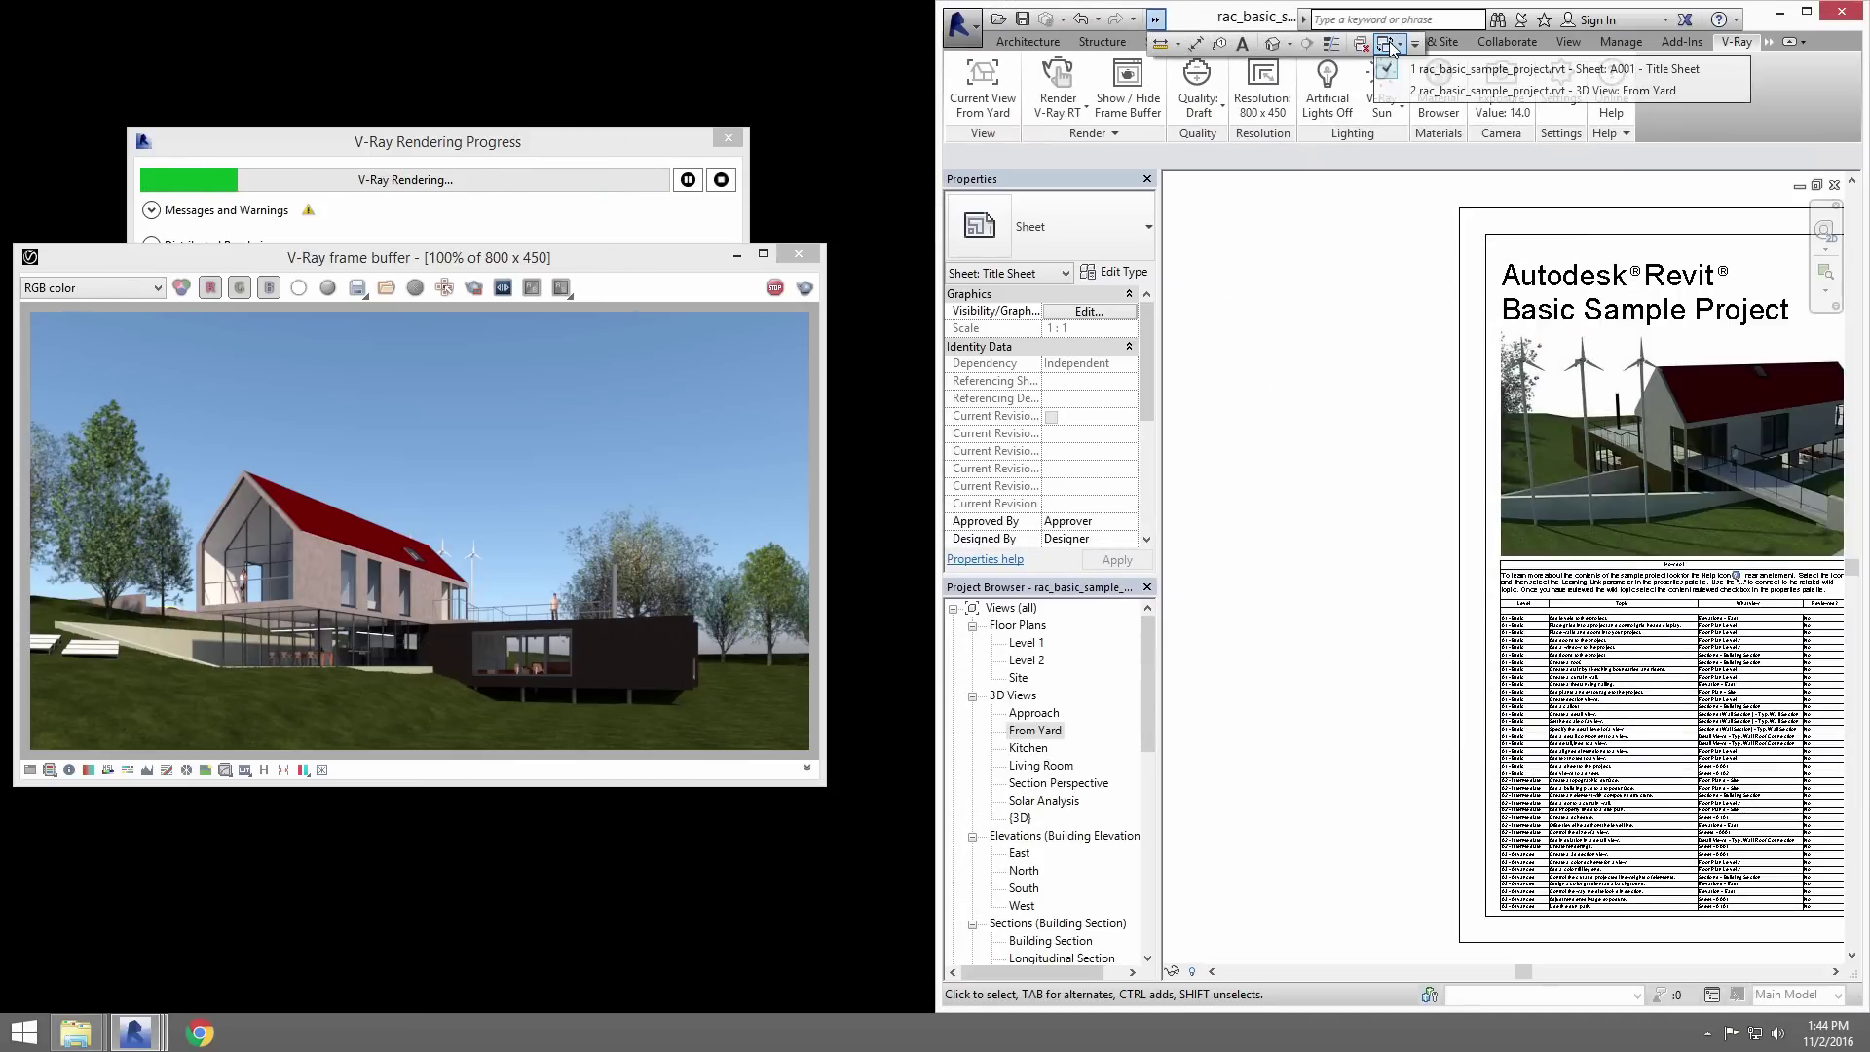
left_click(1442, 89)
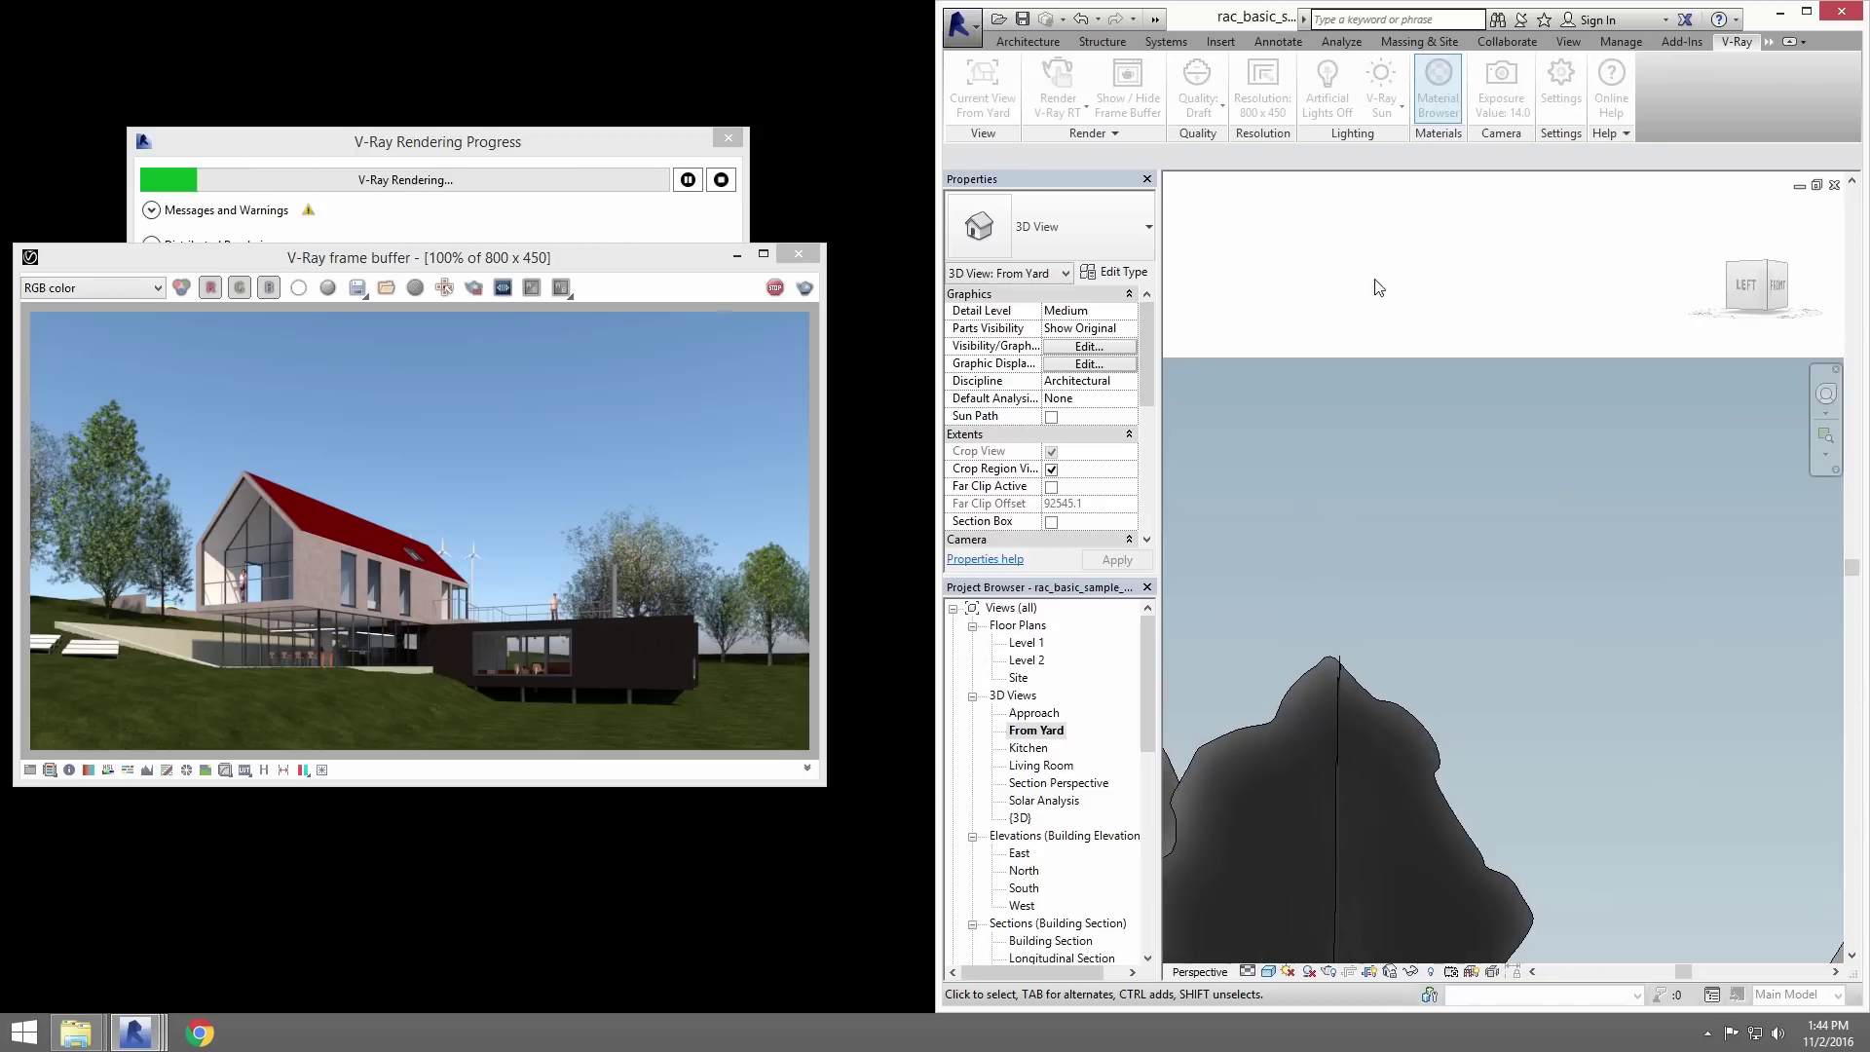
- Orbit, turn and walk the From Yard camera to a closer view of the house
left_click(1825, 395)
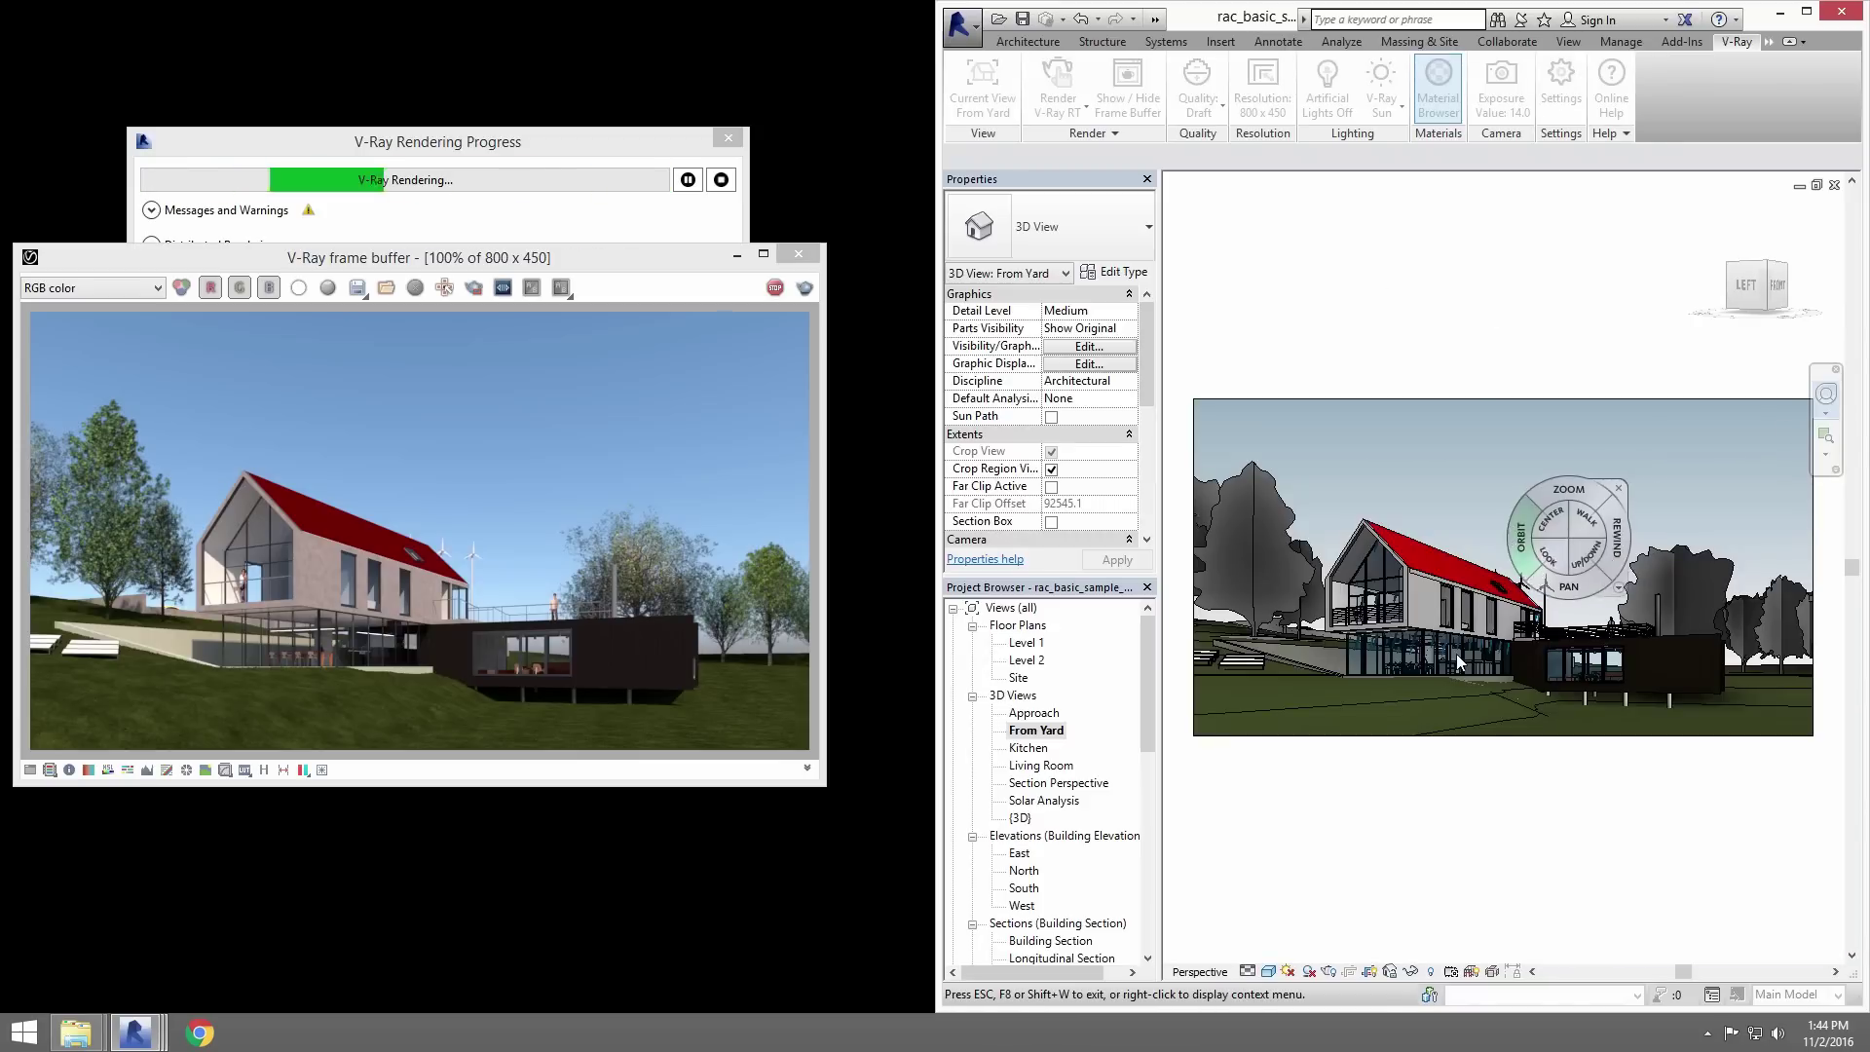
mouse_move(1486, 668)
left_mouse_down()
mouse_move(1551, 658)
mouse_move(1461, 735)
left_mouse_up()
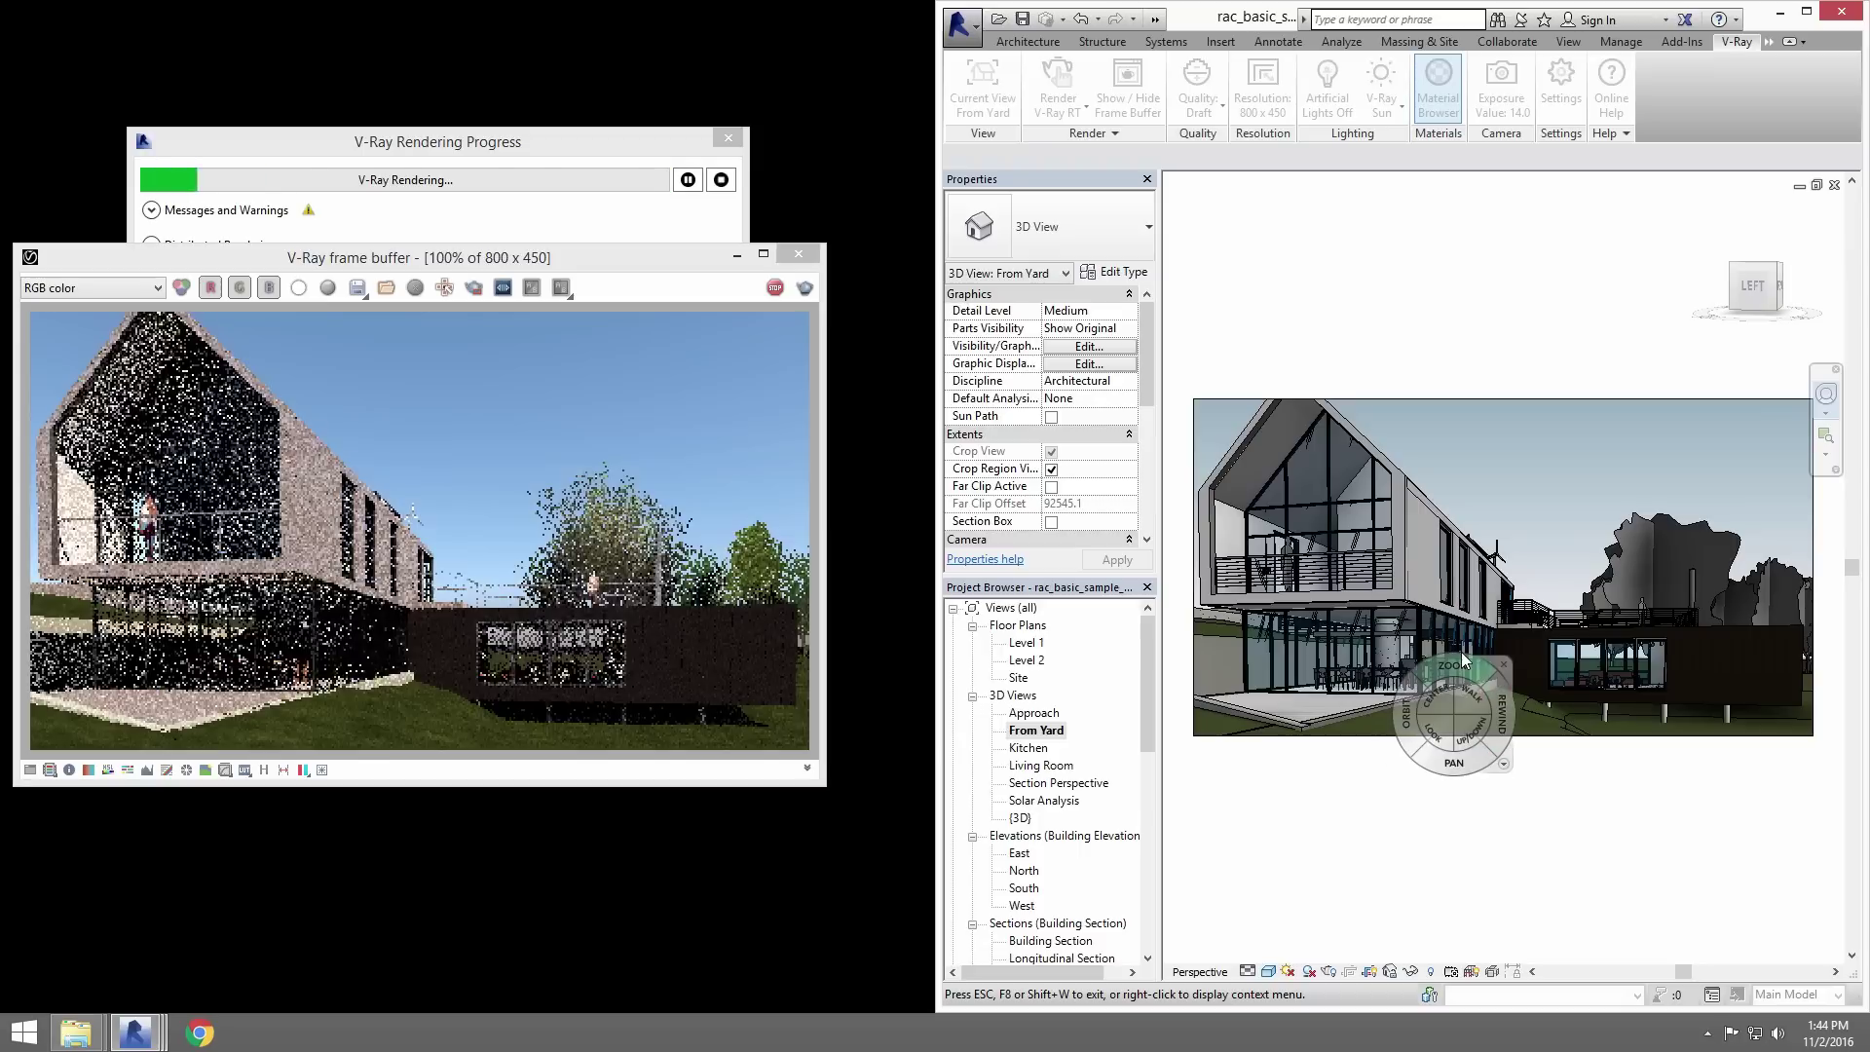
mouse_move(1459, 705)
left_mouse_down()
mouse_move(1375, 697)
mouse_move(1468, 691)
mouse_move(1455, 848)
left_mouse_up()
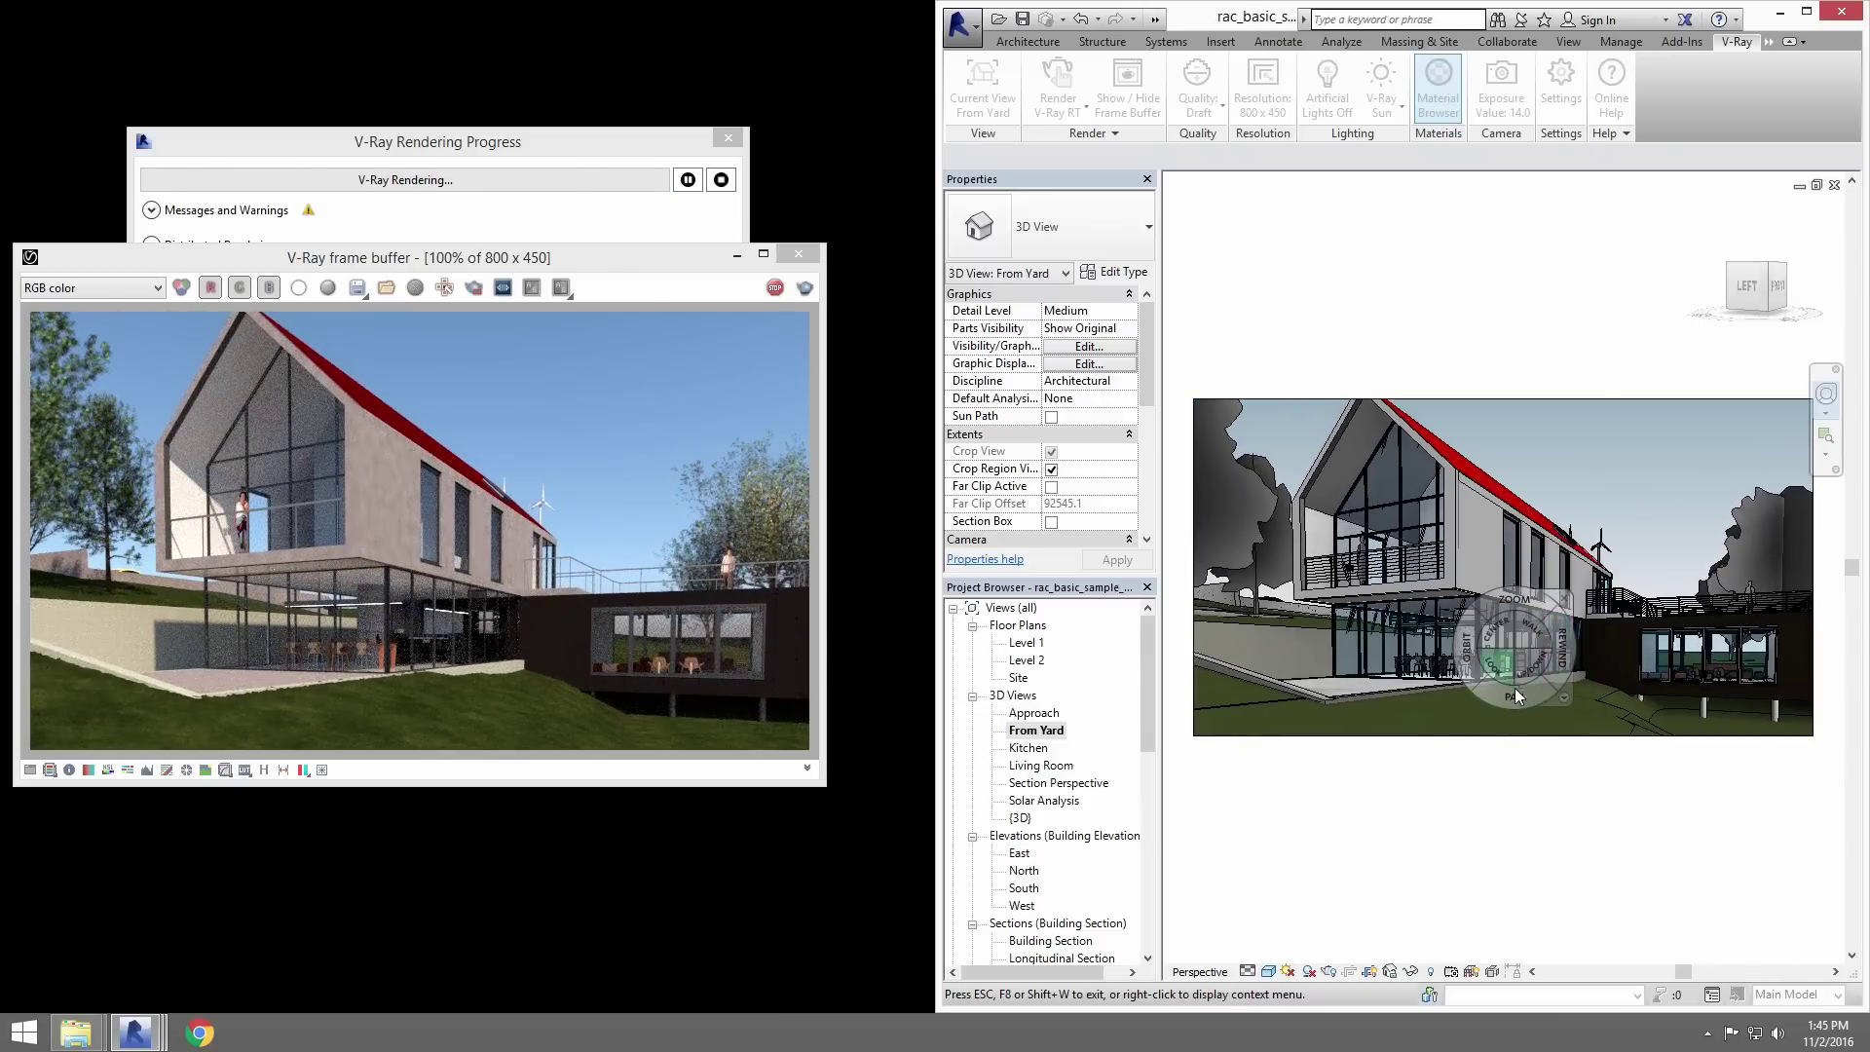
left_click_drag(1503, 804, 1481, 863)
left_click_drag(1545, 669, 1576, 609)
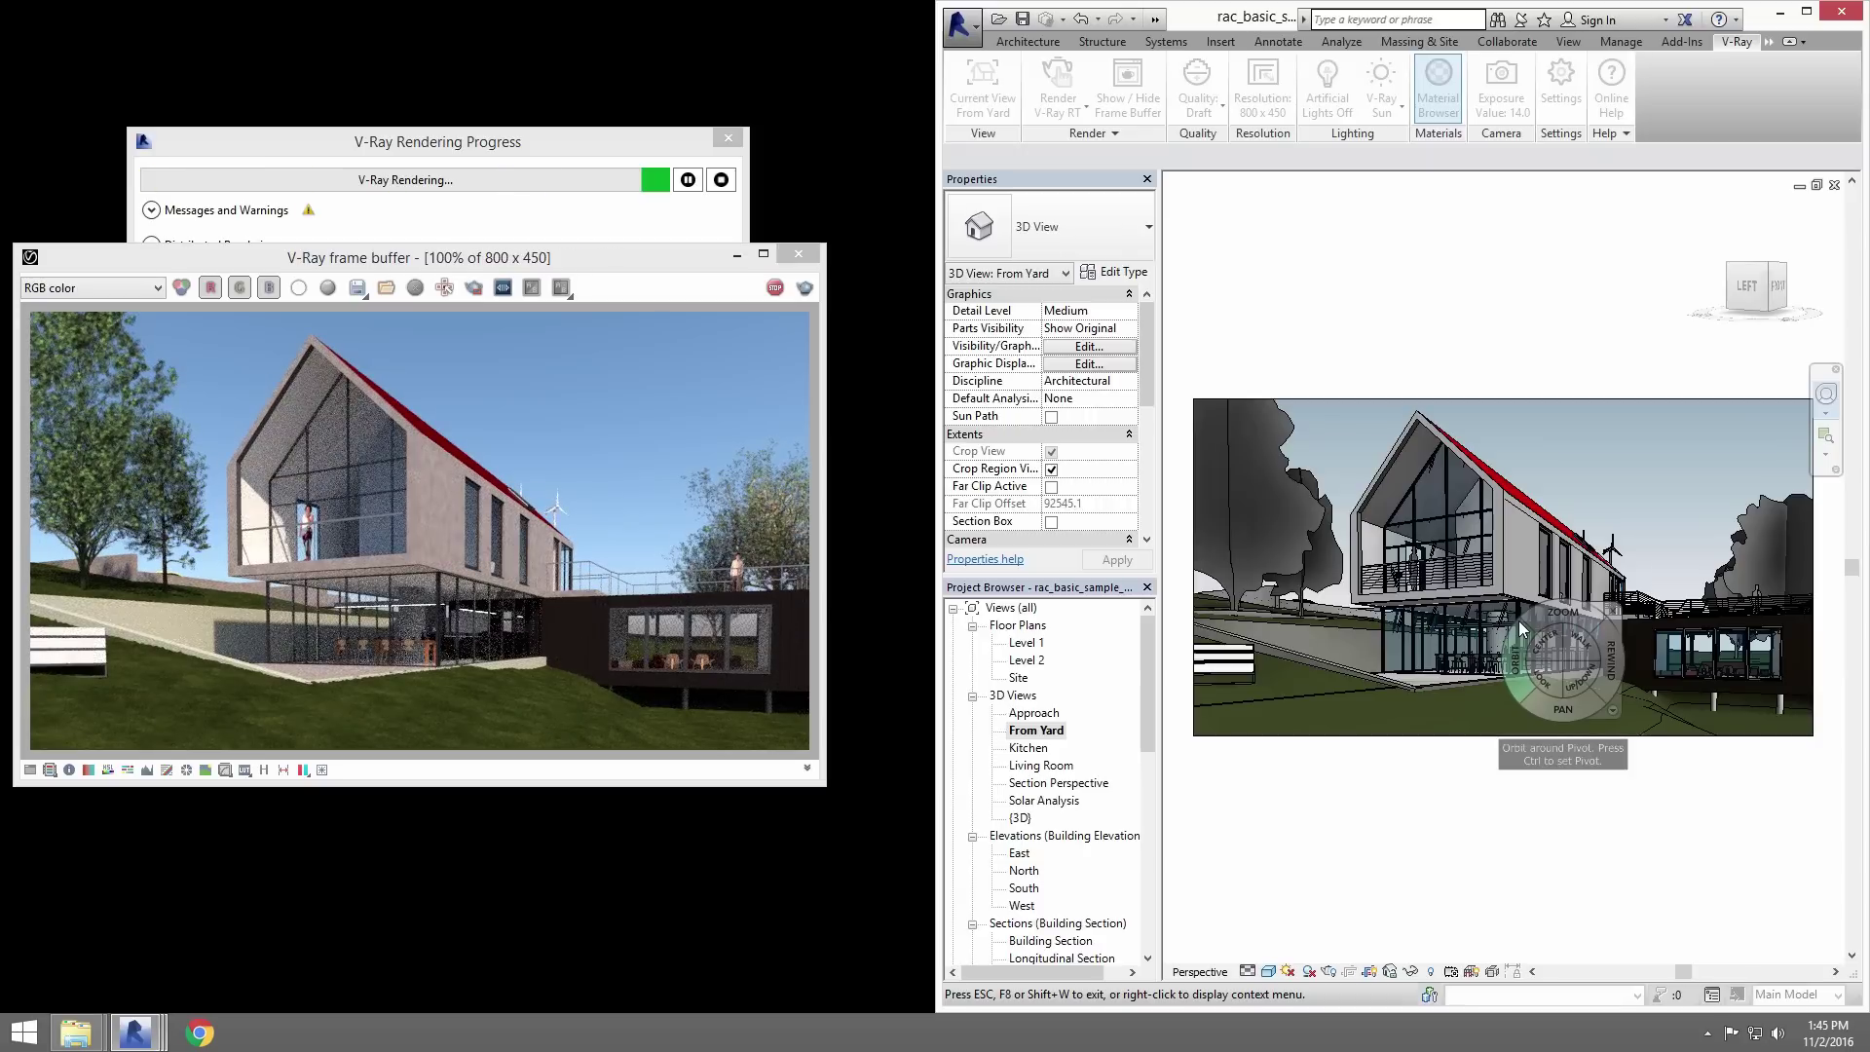
key("Escape")
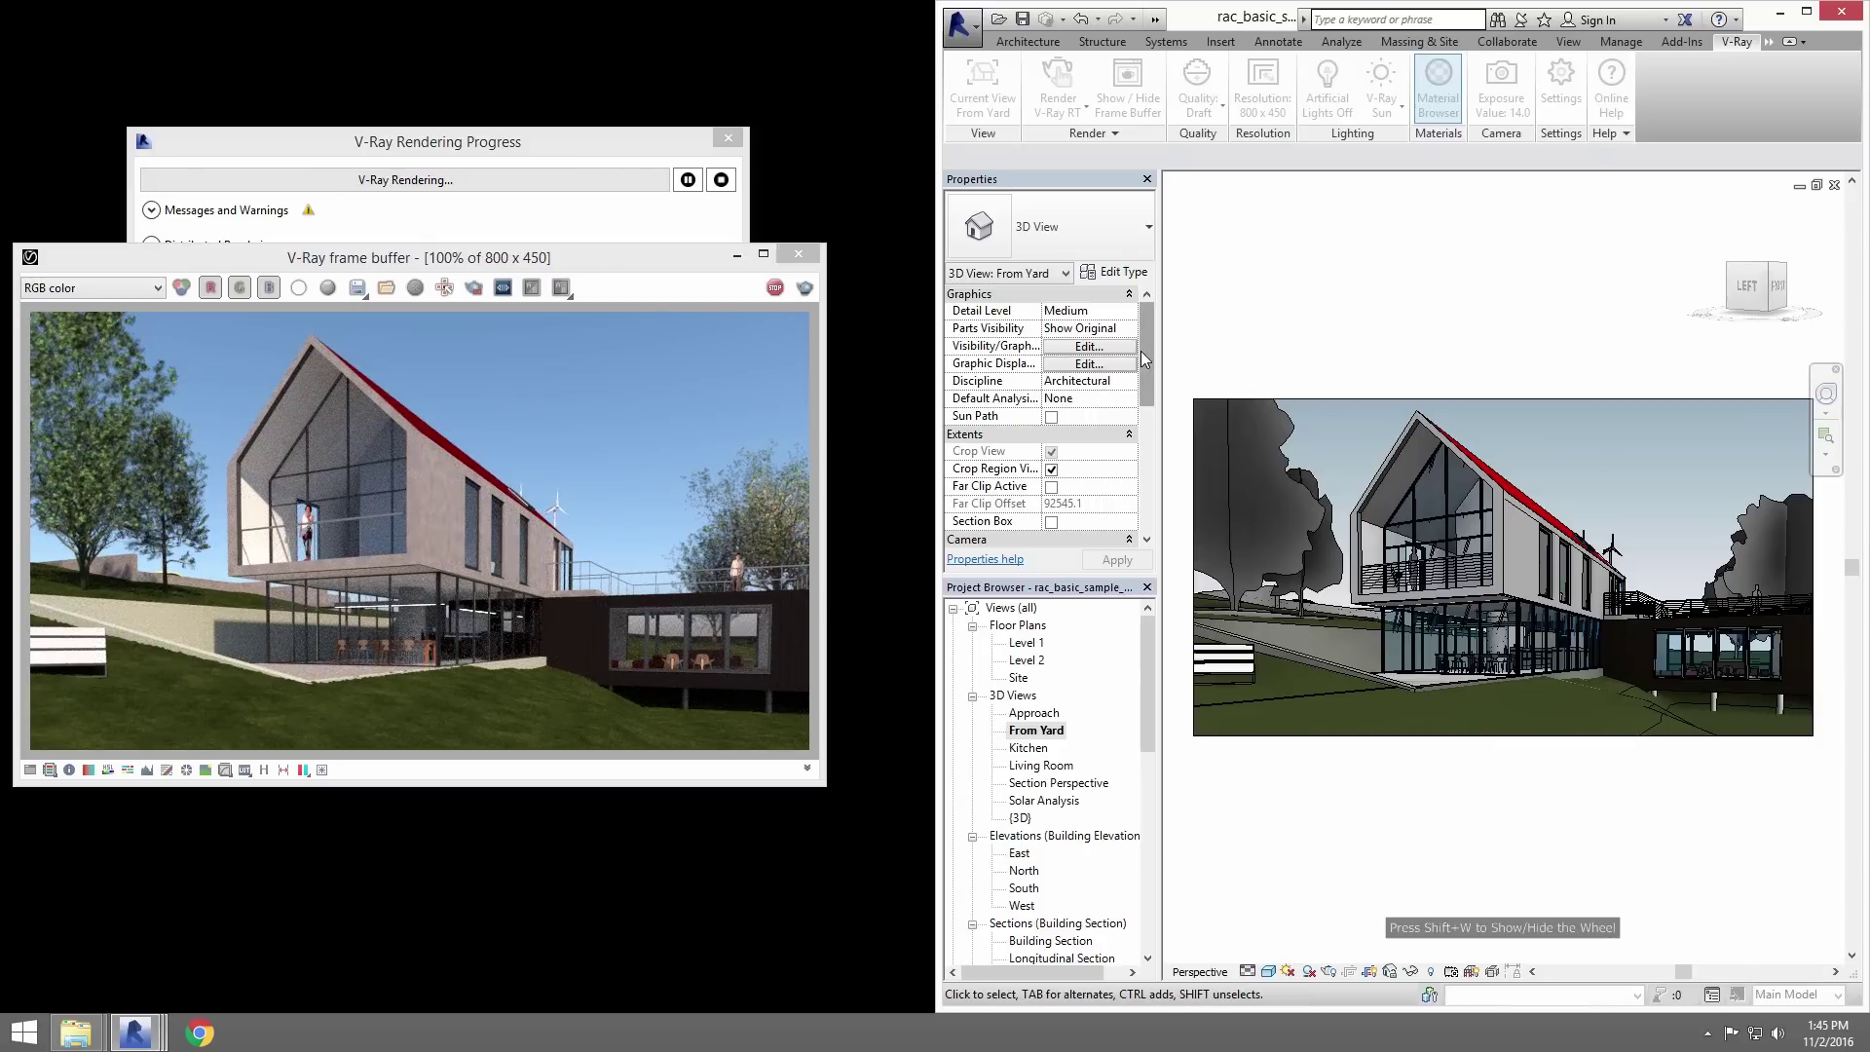
- Change the From Yard sun date month to 8 (8/20/2010, 3:00 PM) and apply it
scroll(1145, 370, "down", 2)
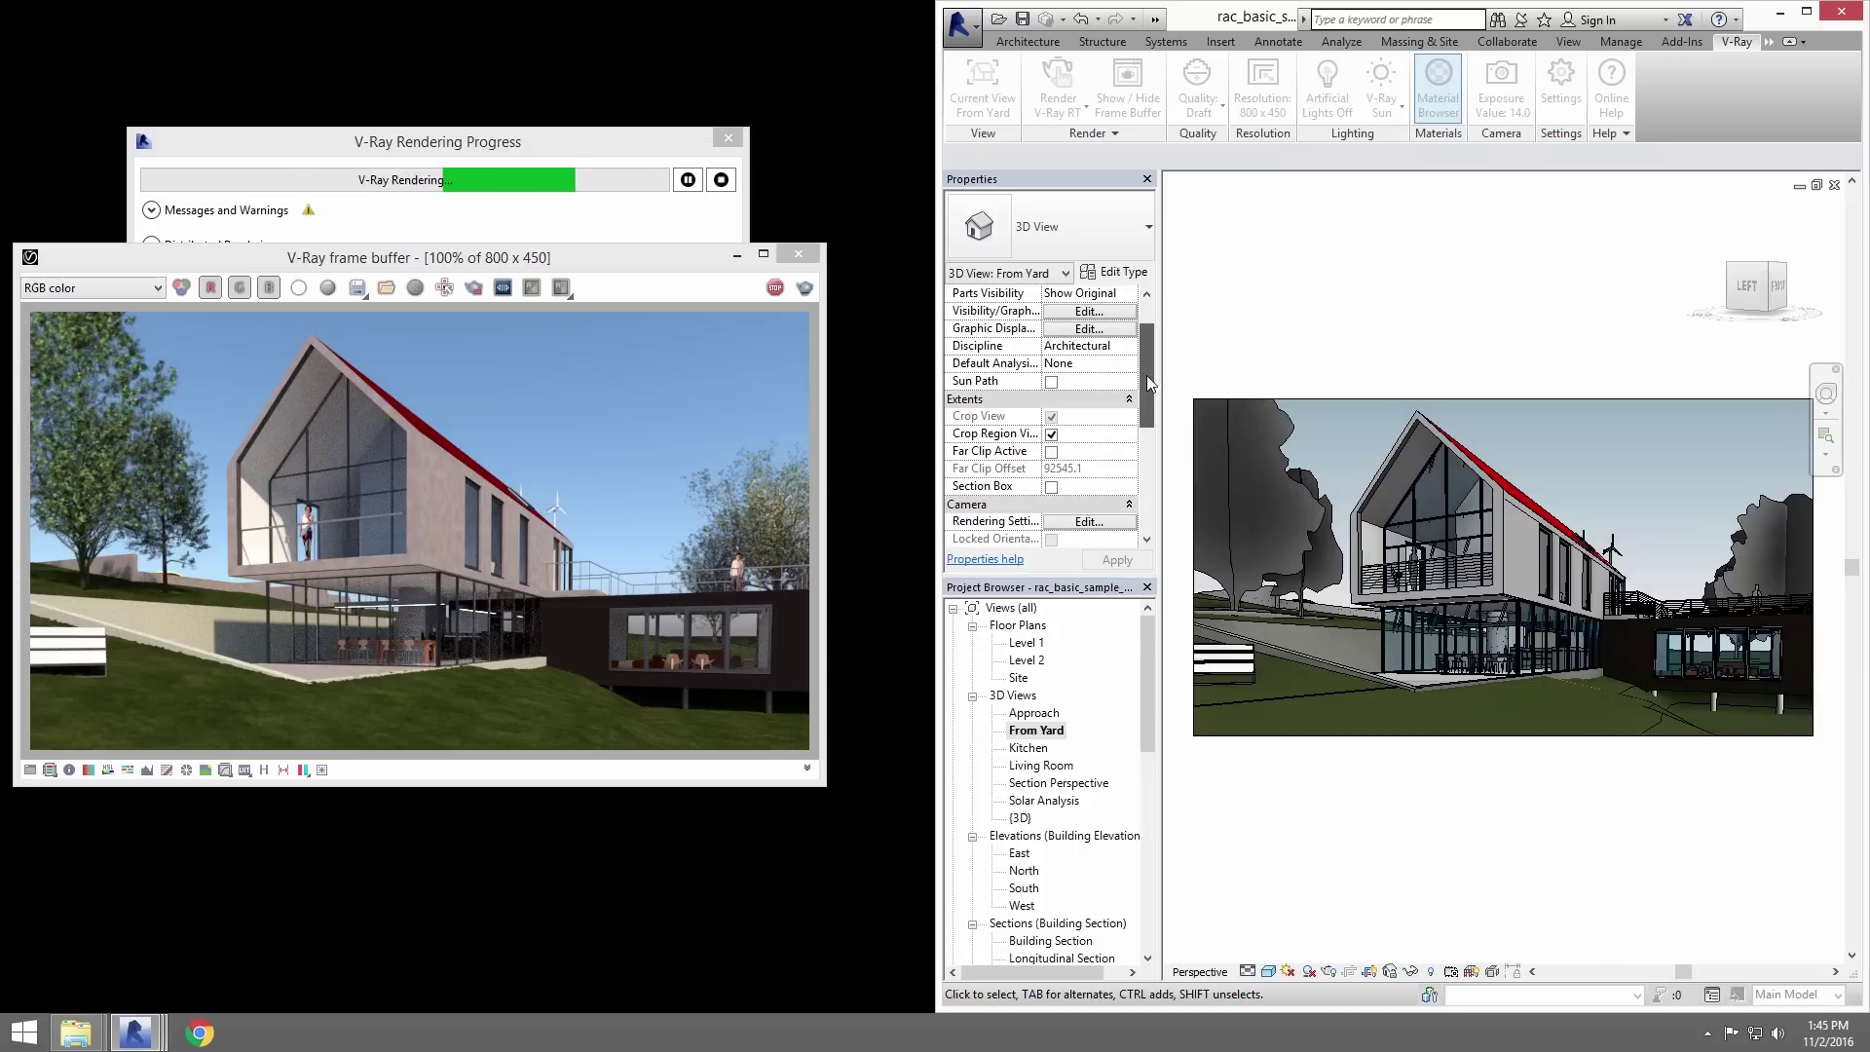
scroll(1148, 380, "down", 2)
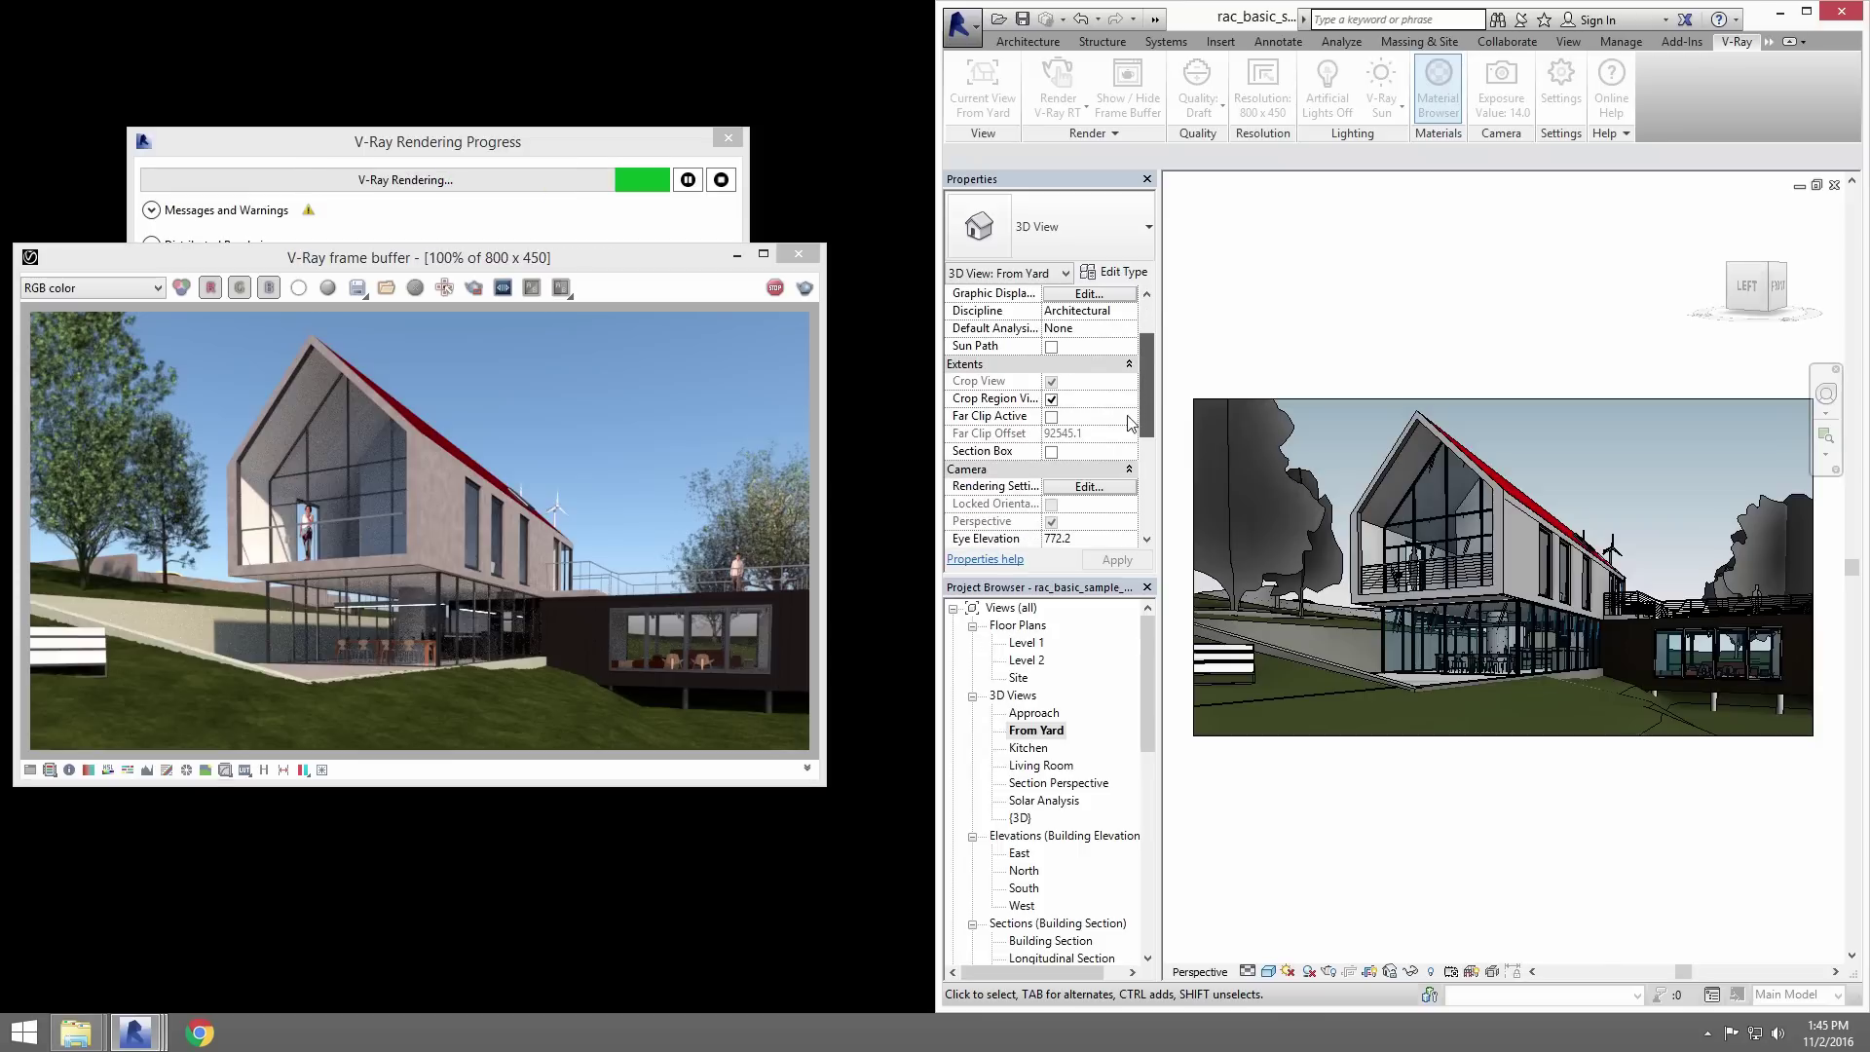
left_click(1087, 487)
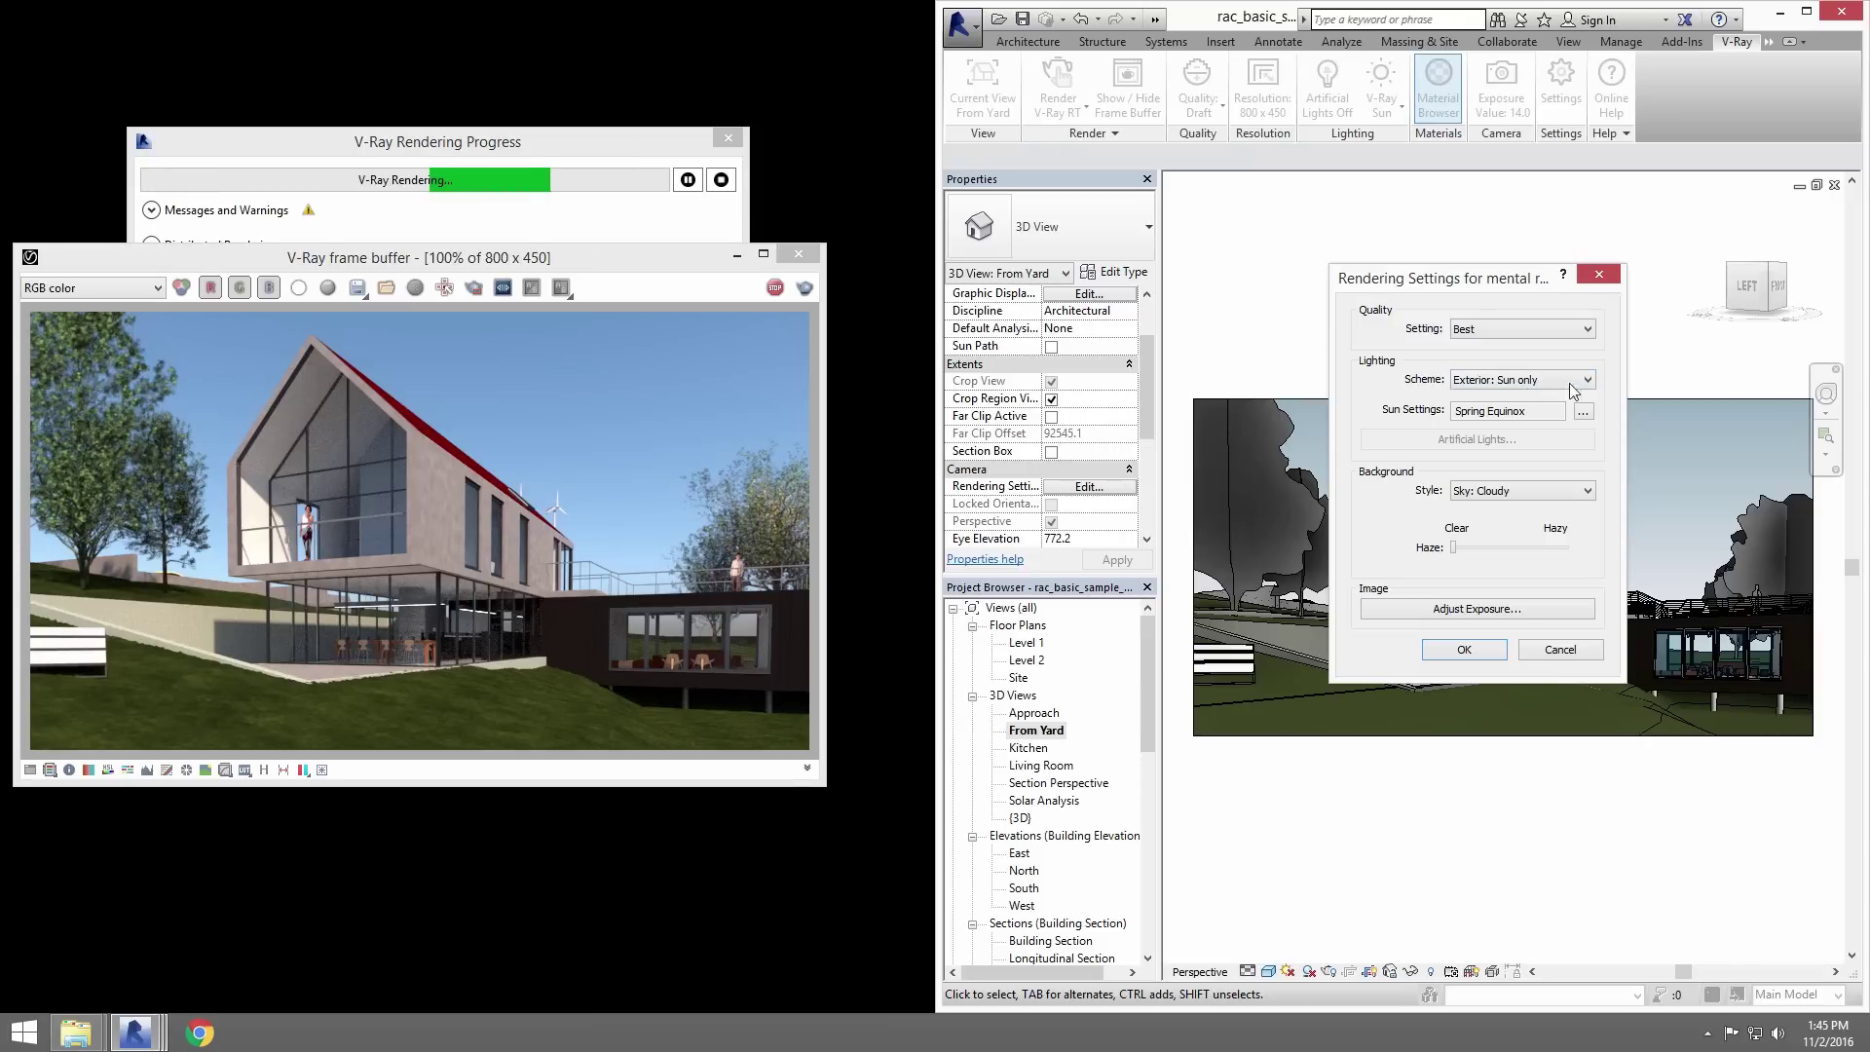
left_click(1584, 414)
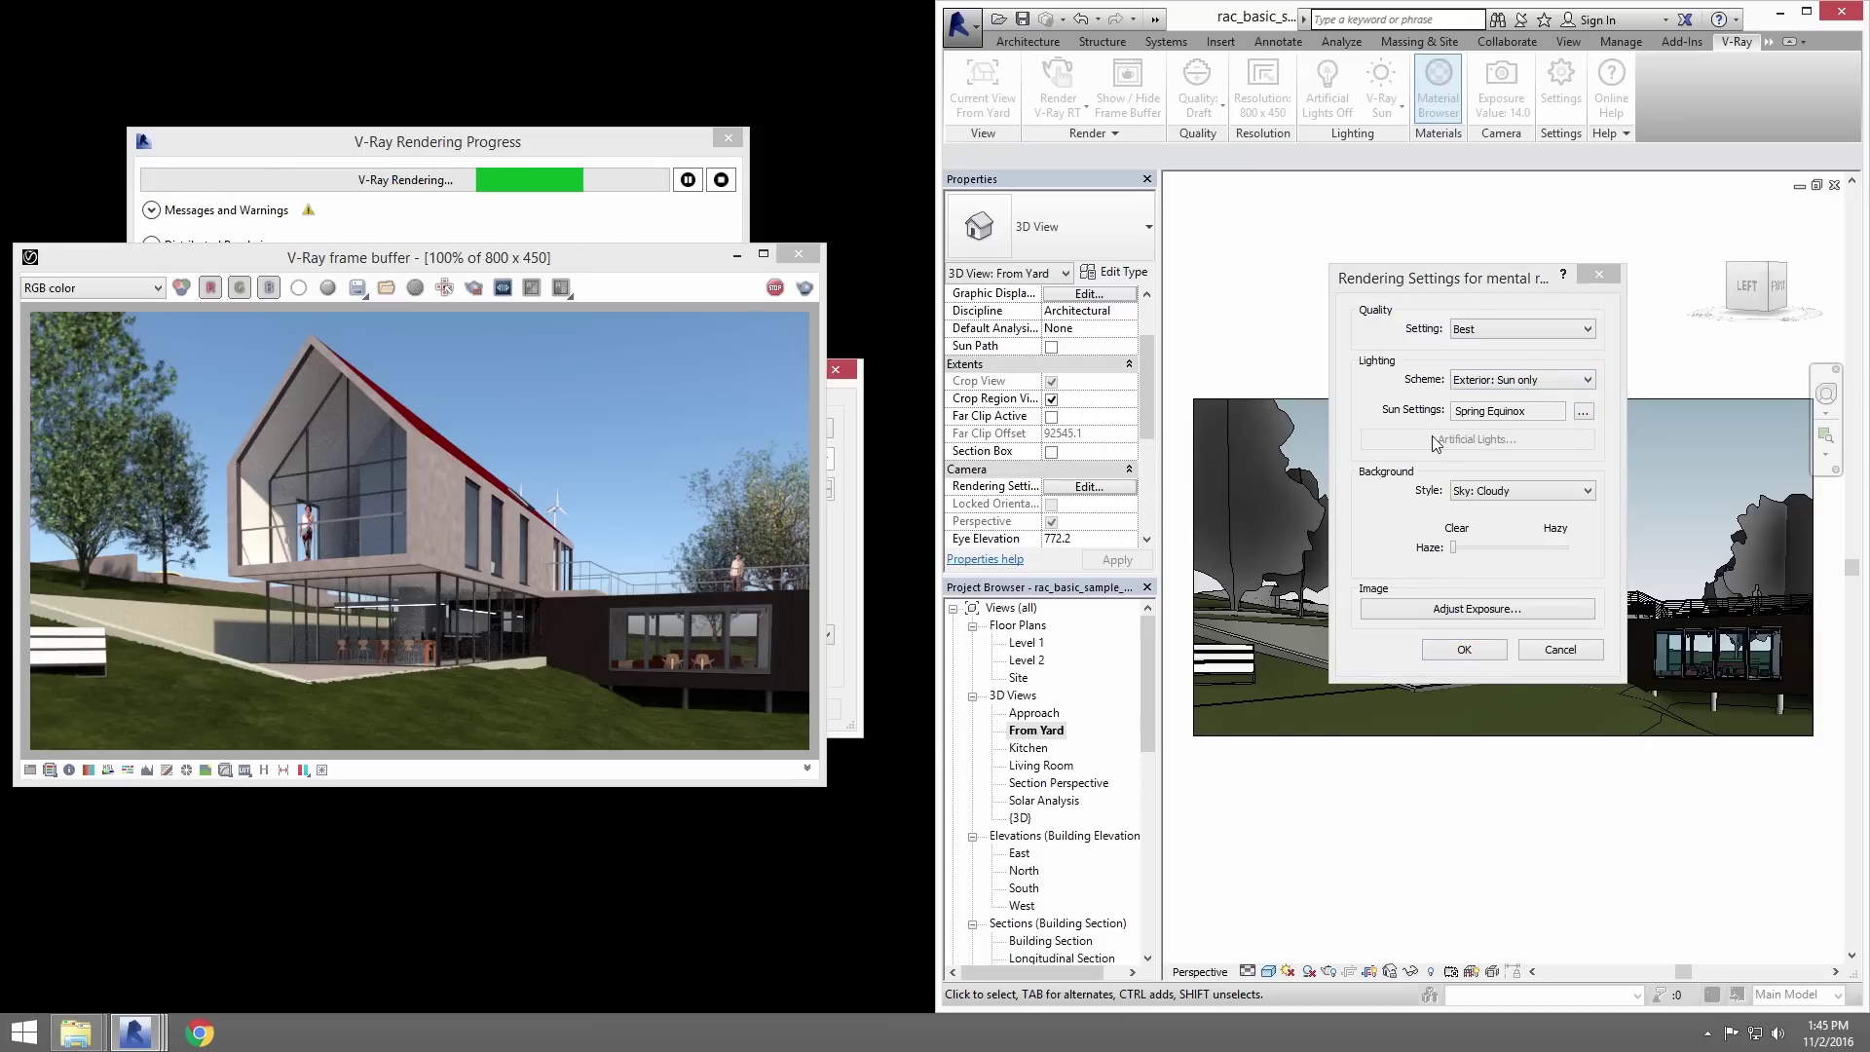
mouse_move(532, 245)
left_mouse_down()
mouse_move(453, 243)
mouse_move(581, 247)
left_mouse_up()
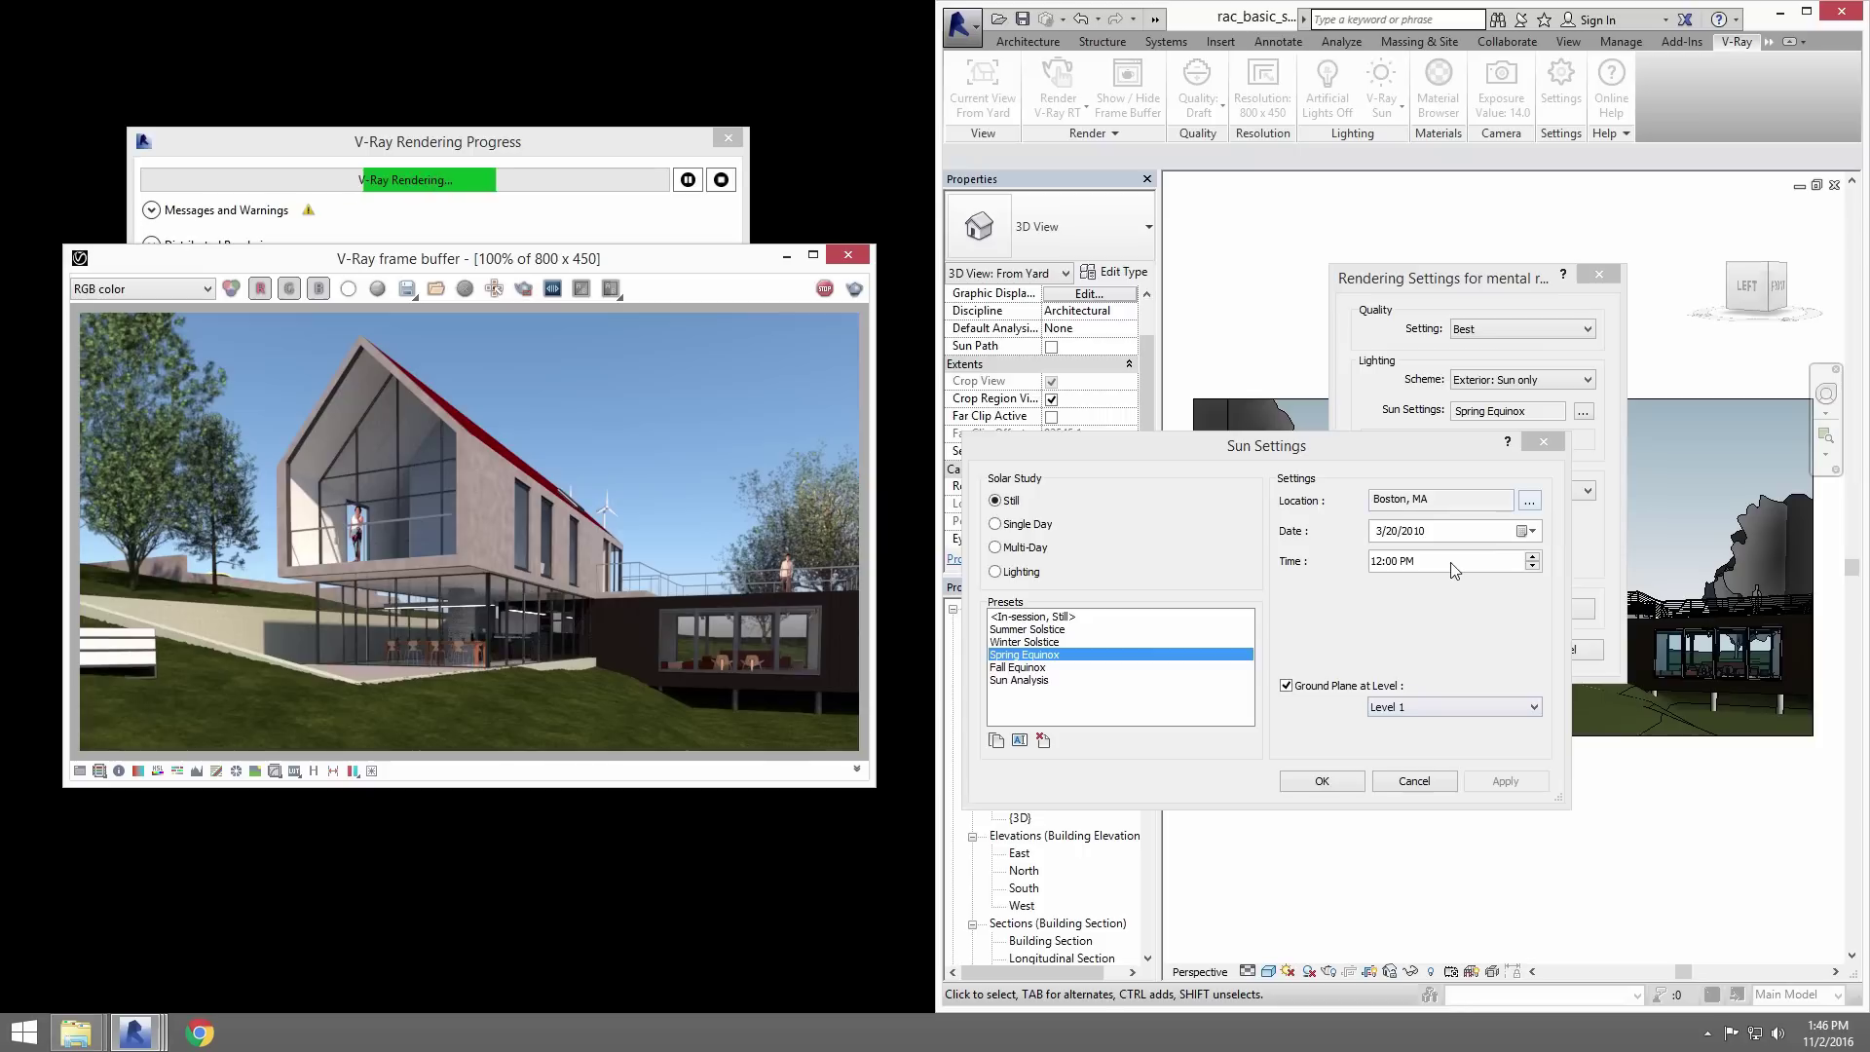
left_click(1387, 541)
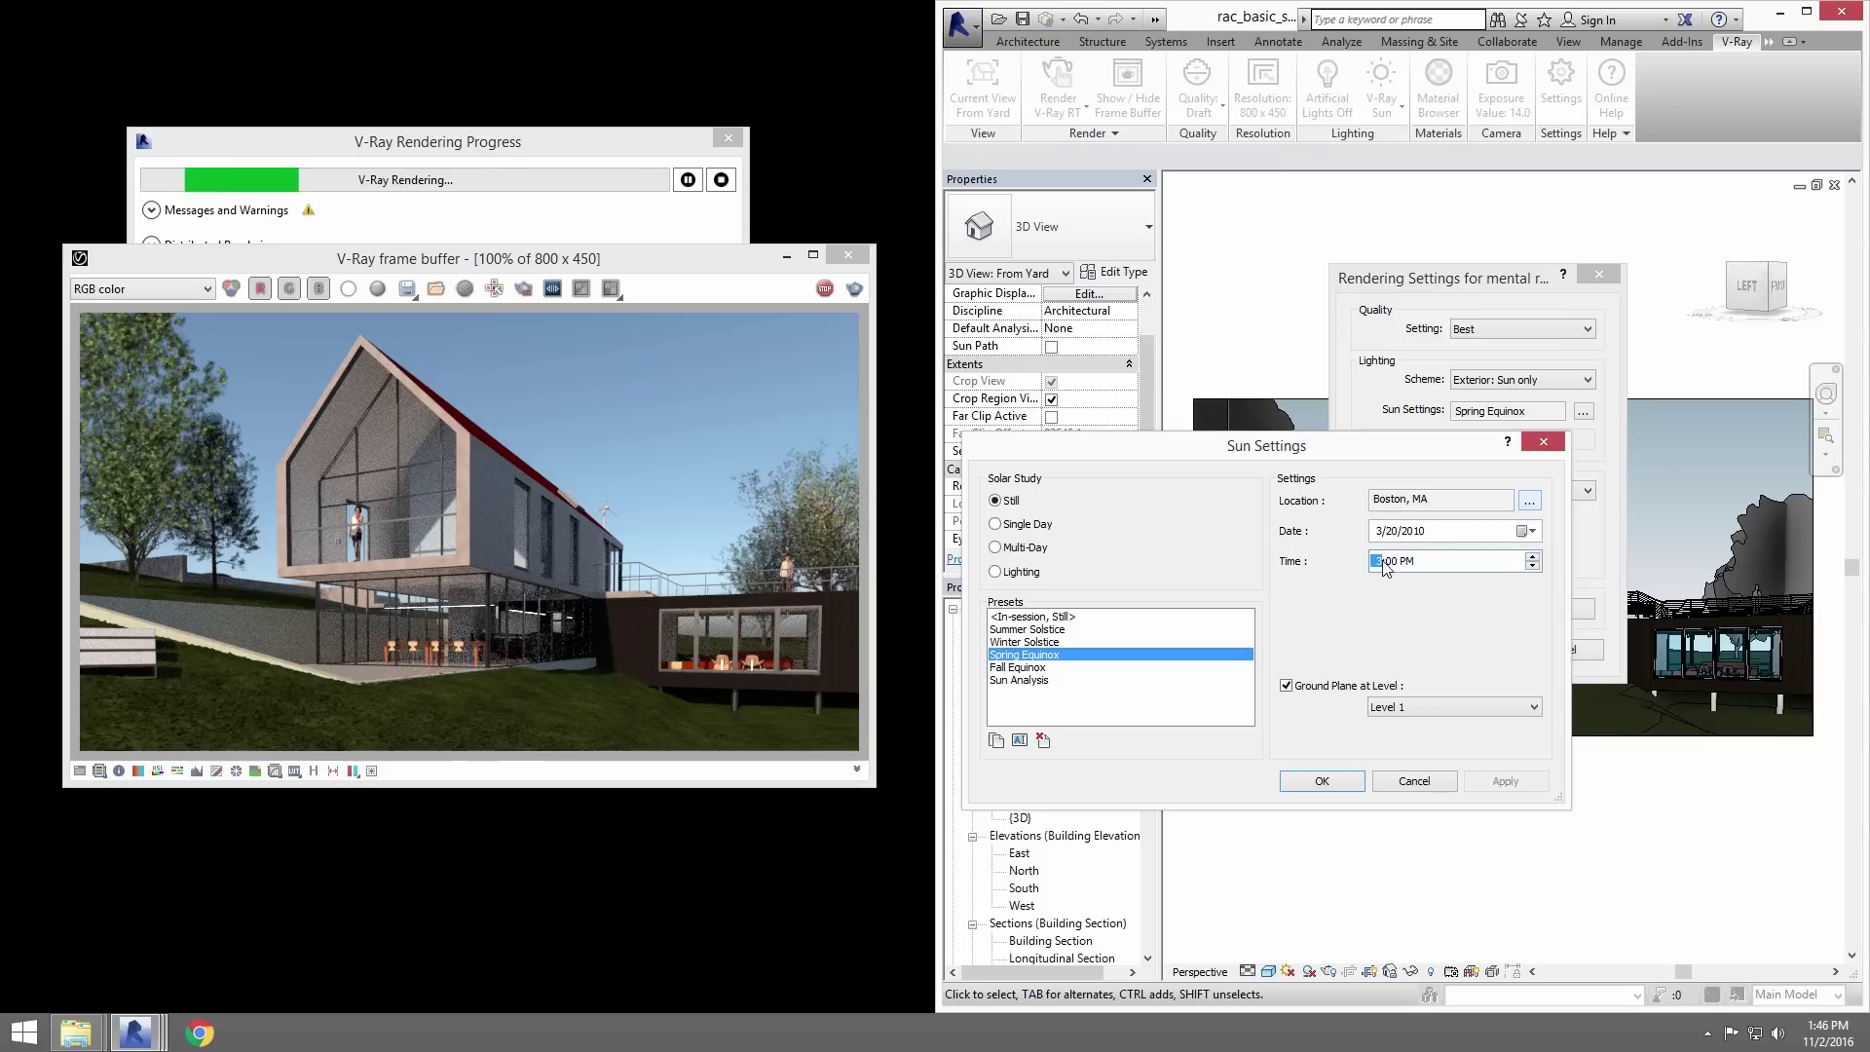
key("shift+Tab")
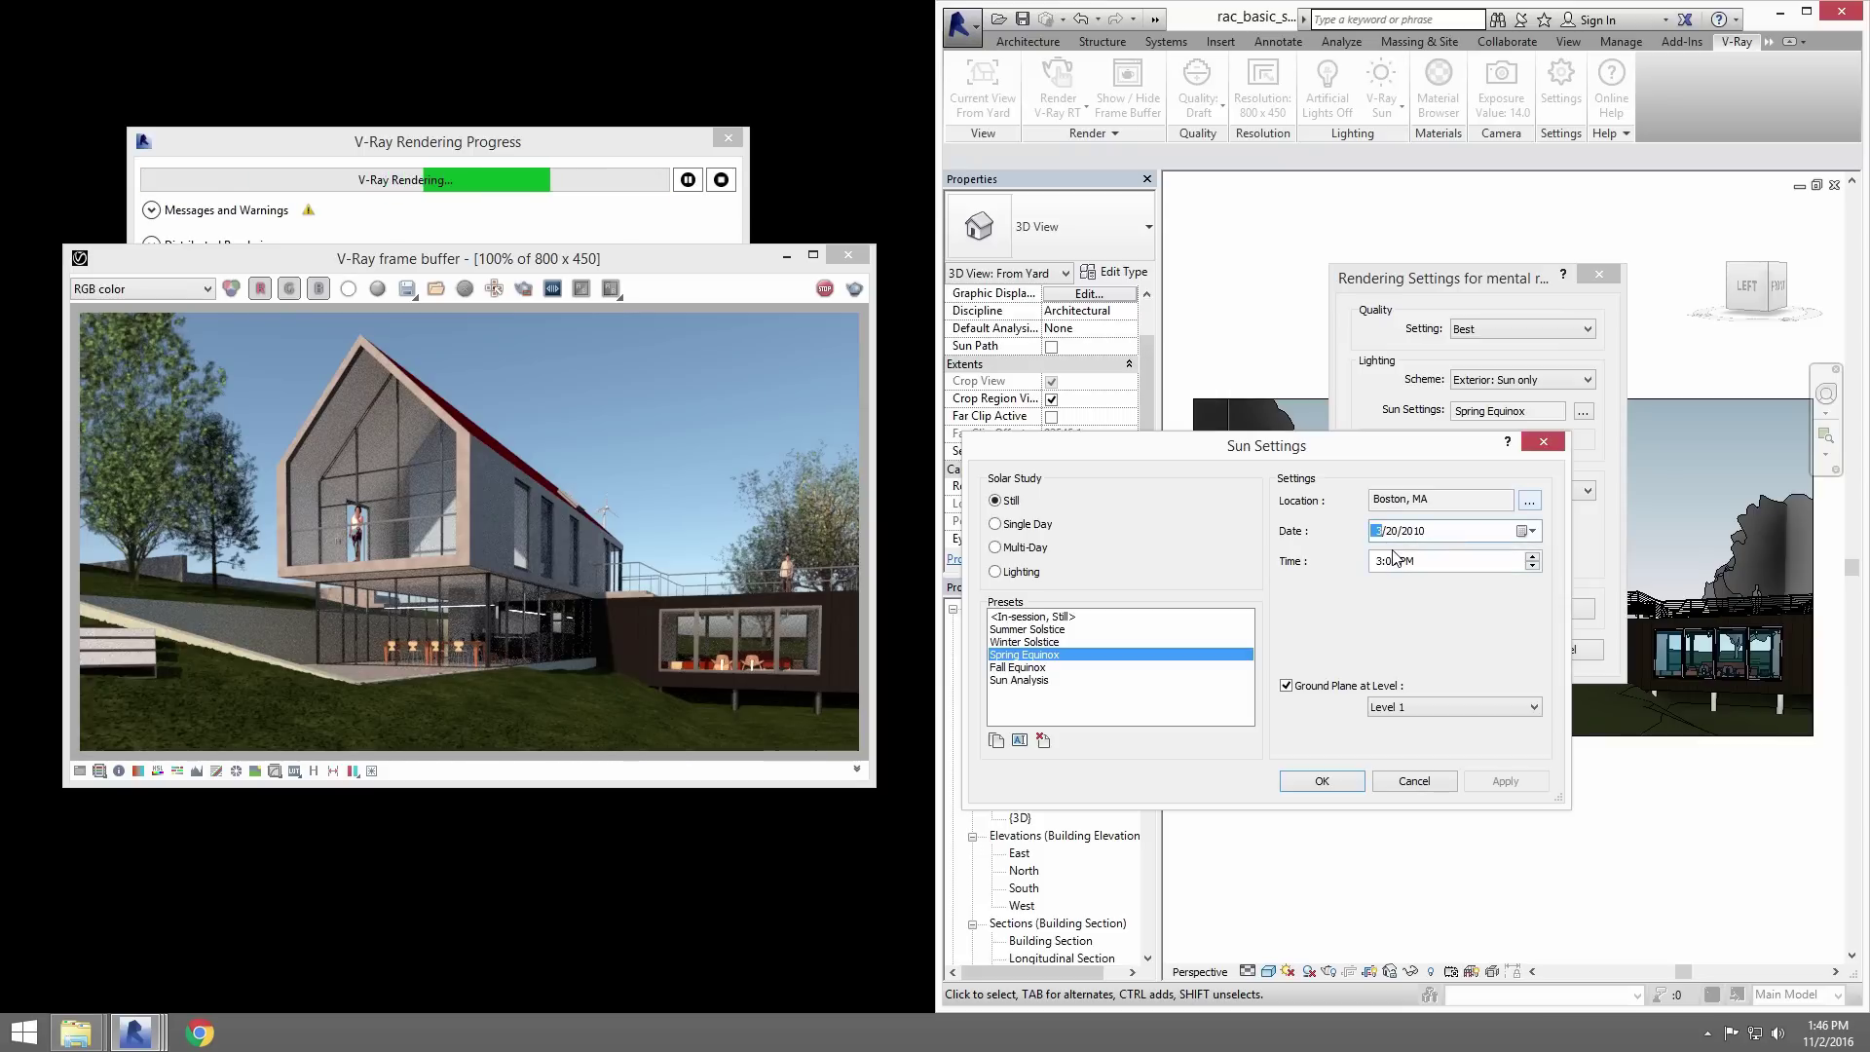
type("8")
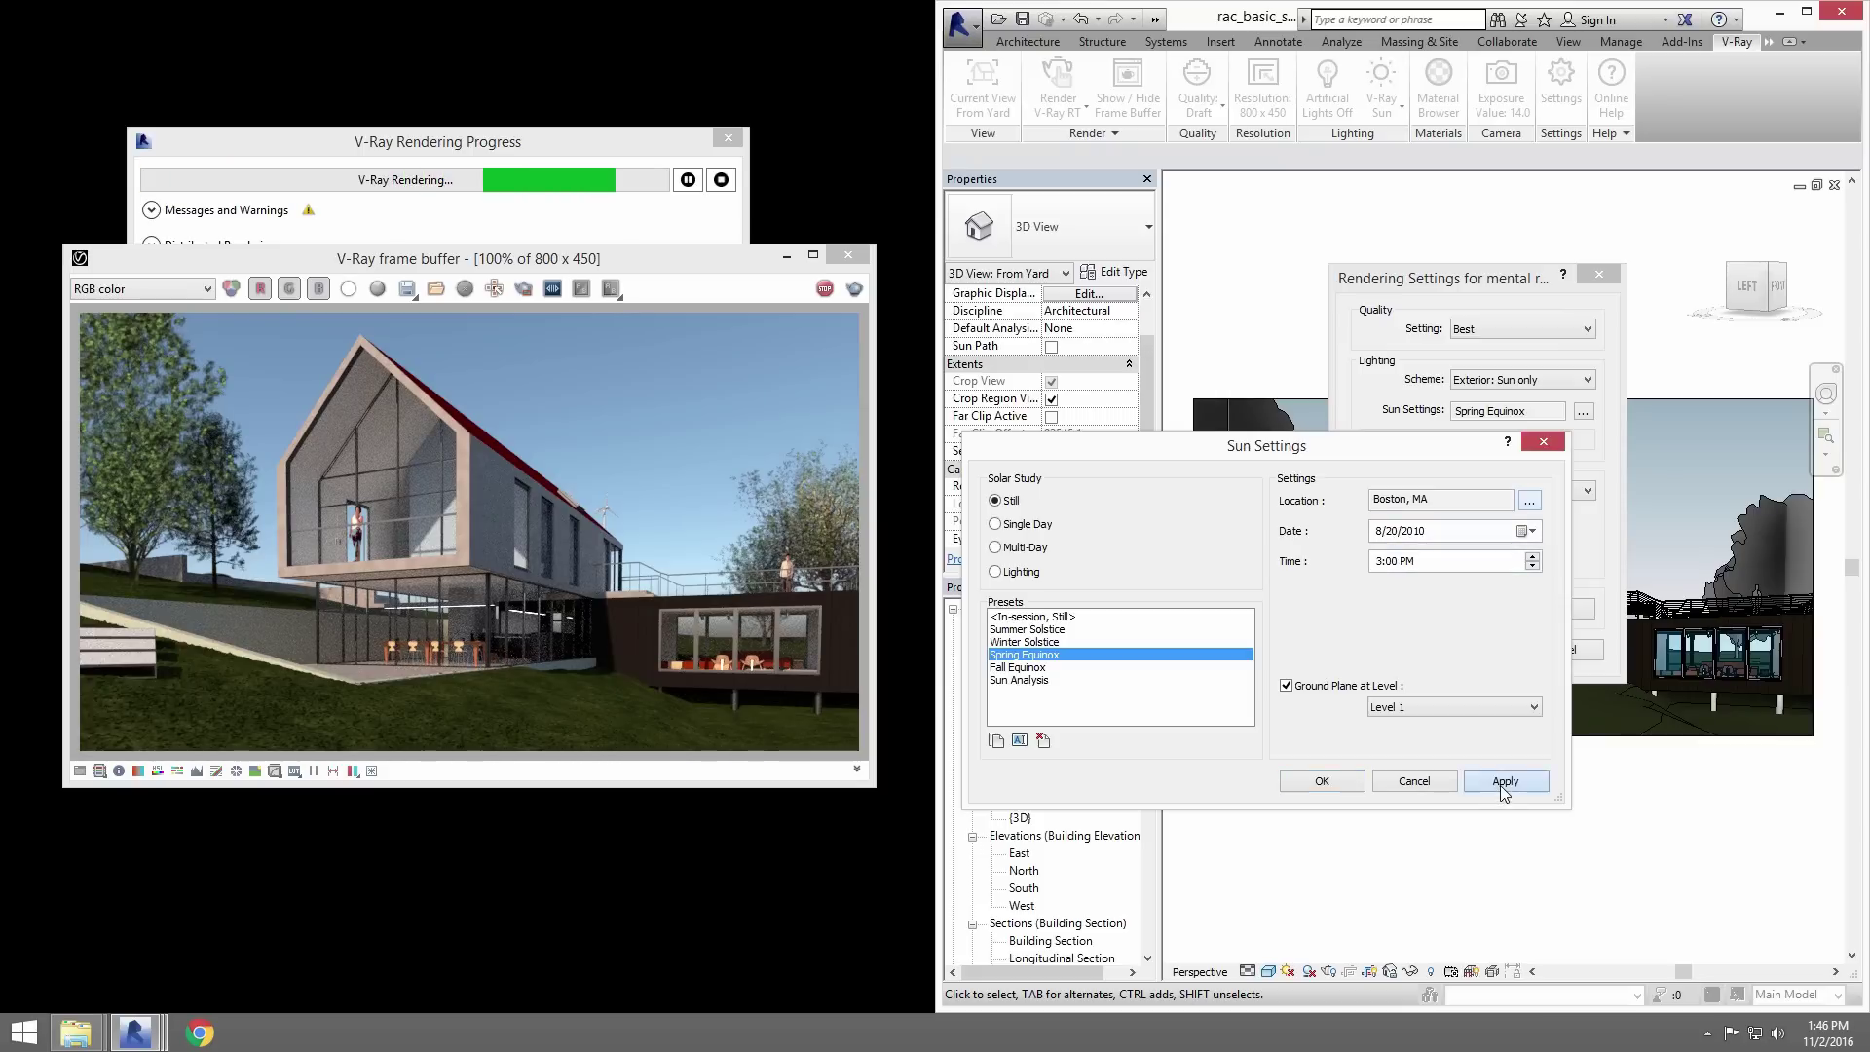
left_click(1504, 781)
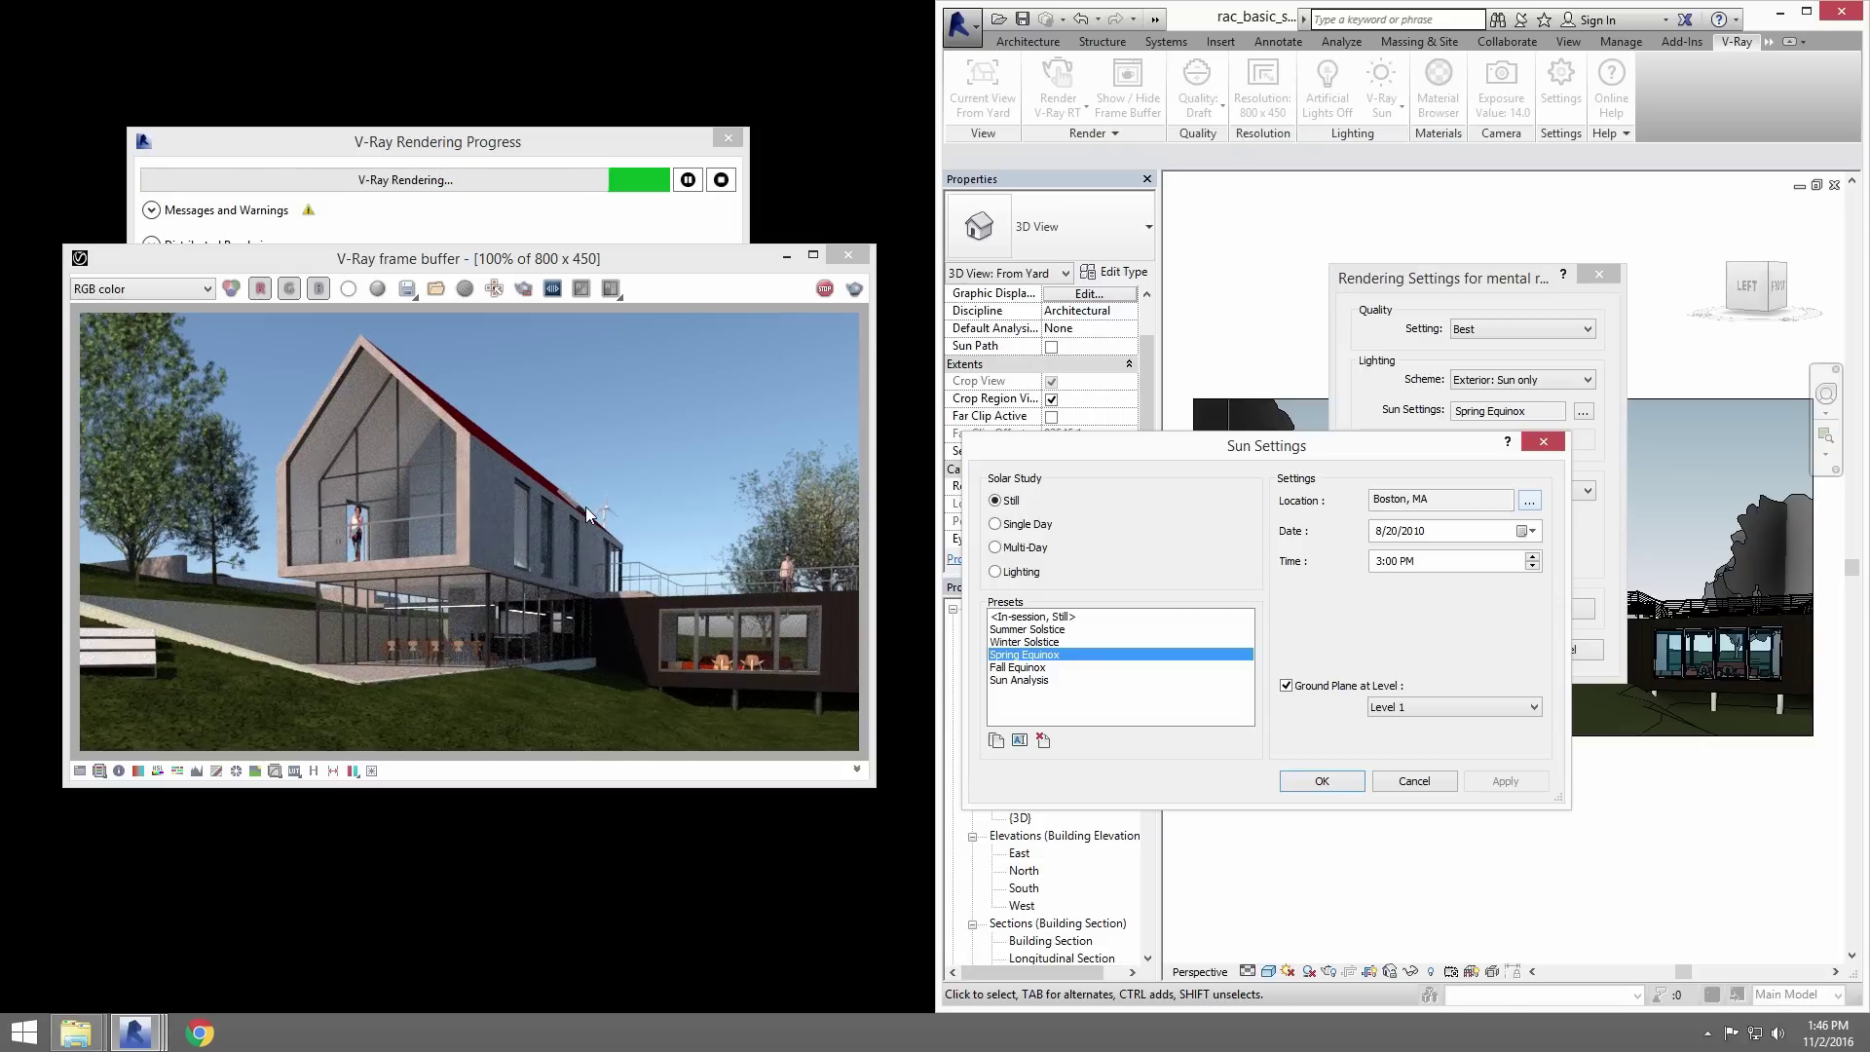
key("Return")
key("Return")
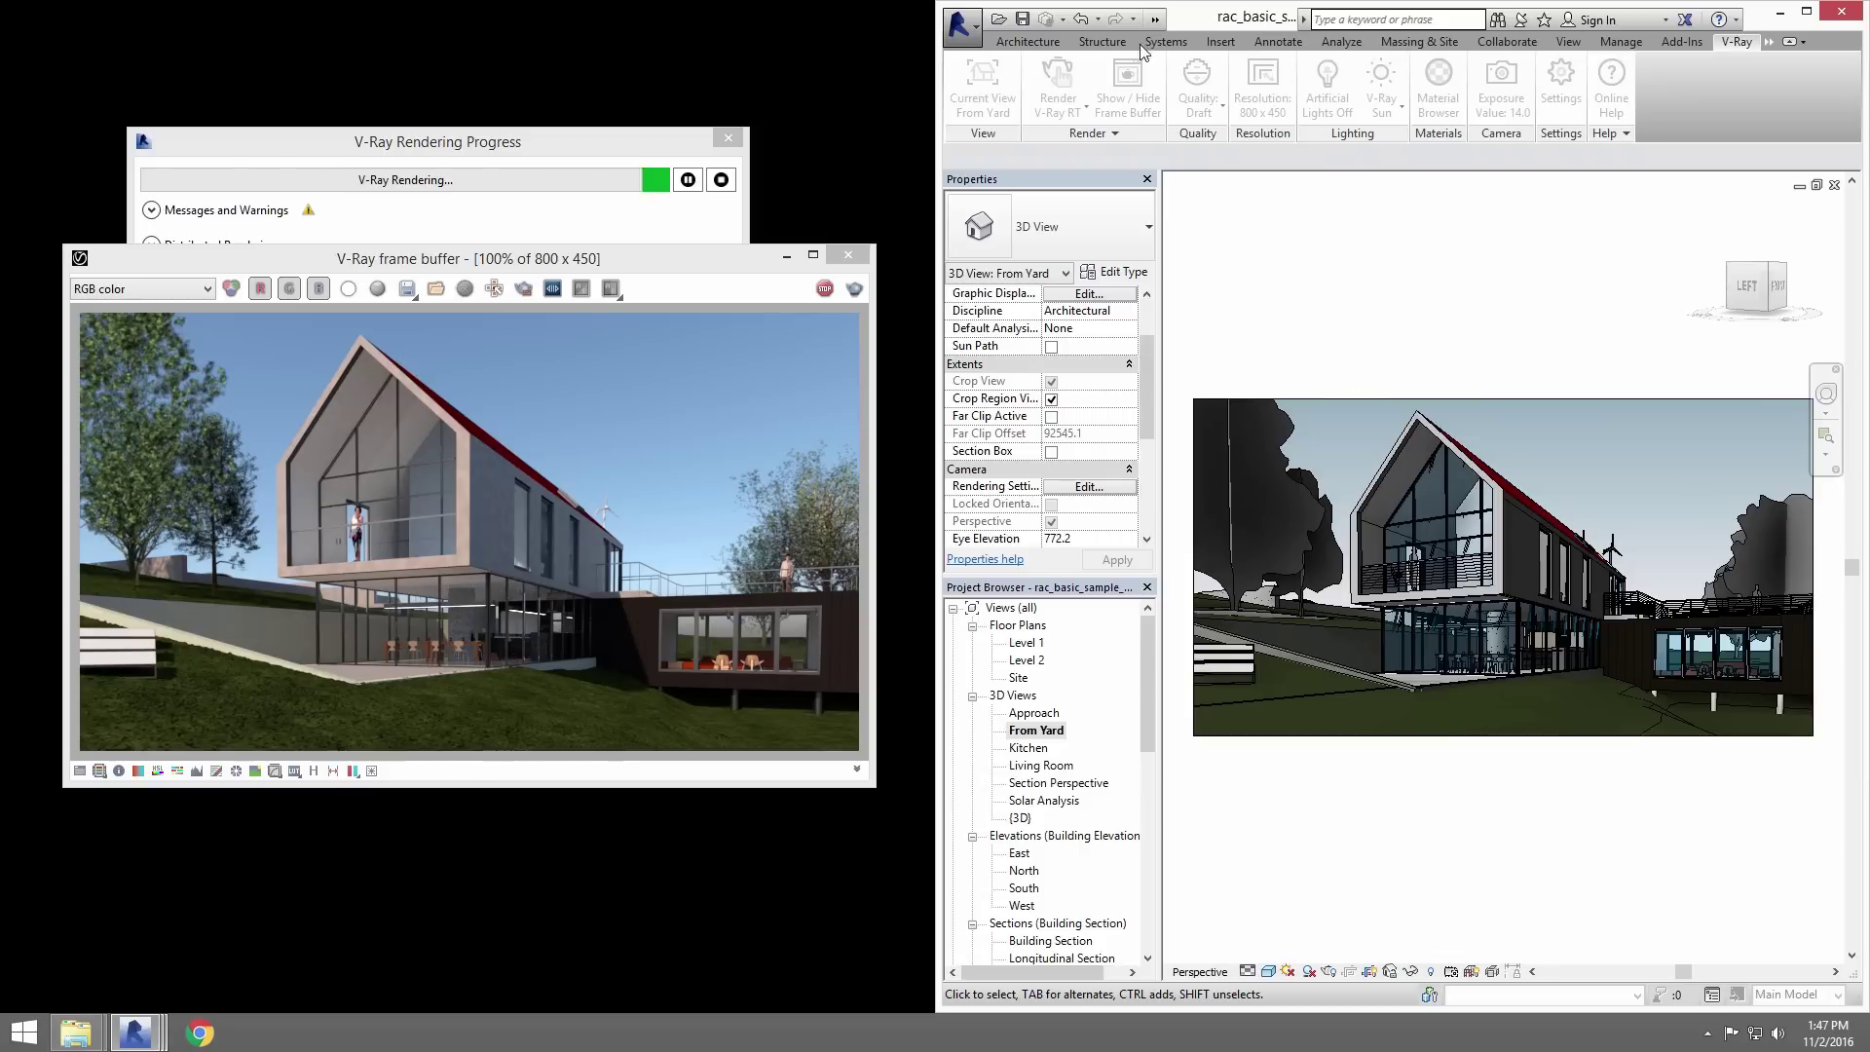
- Switch to the A001 Title Sheet and change V-Ray lighting from V-Ray Sun to Dome Light
left_click(1155, 18)
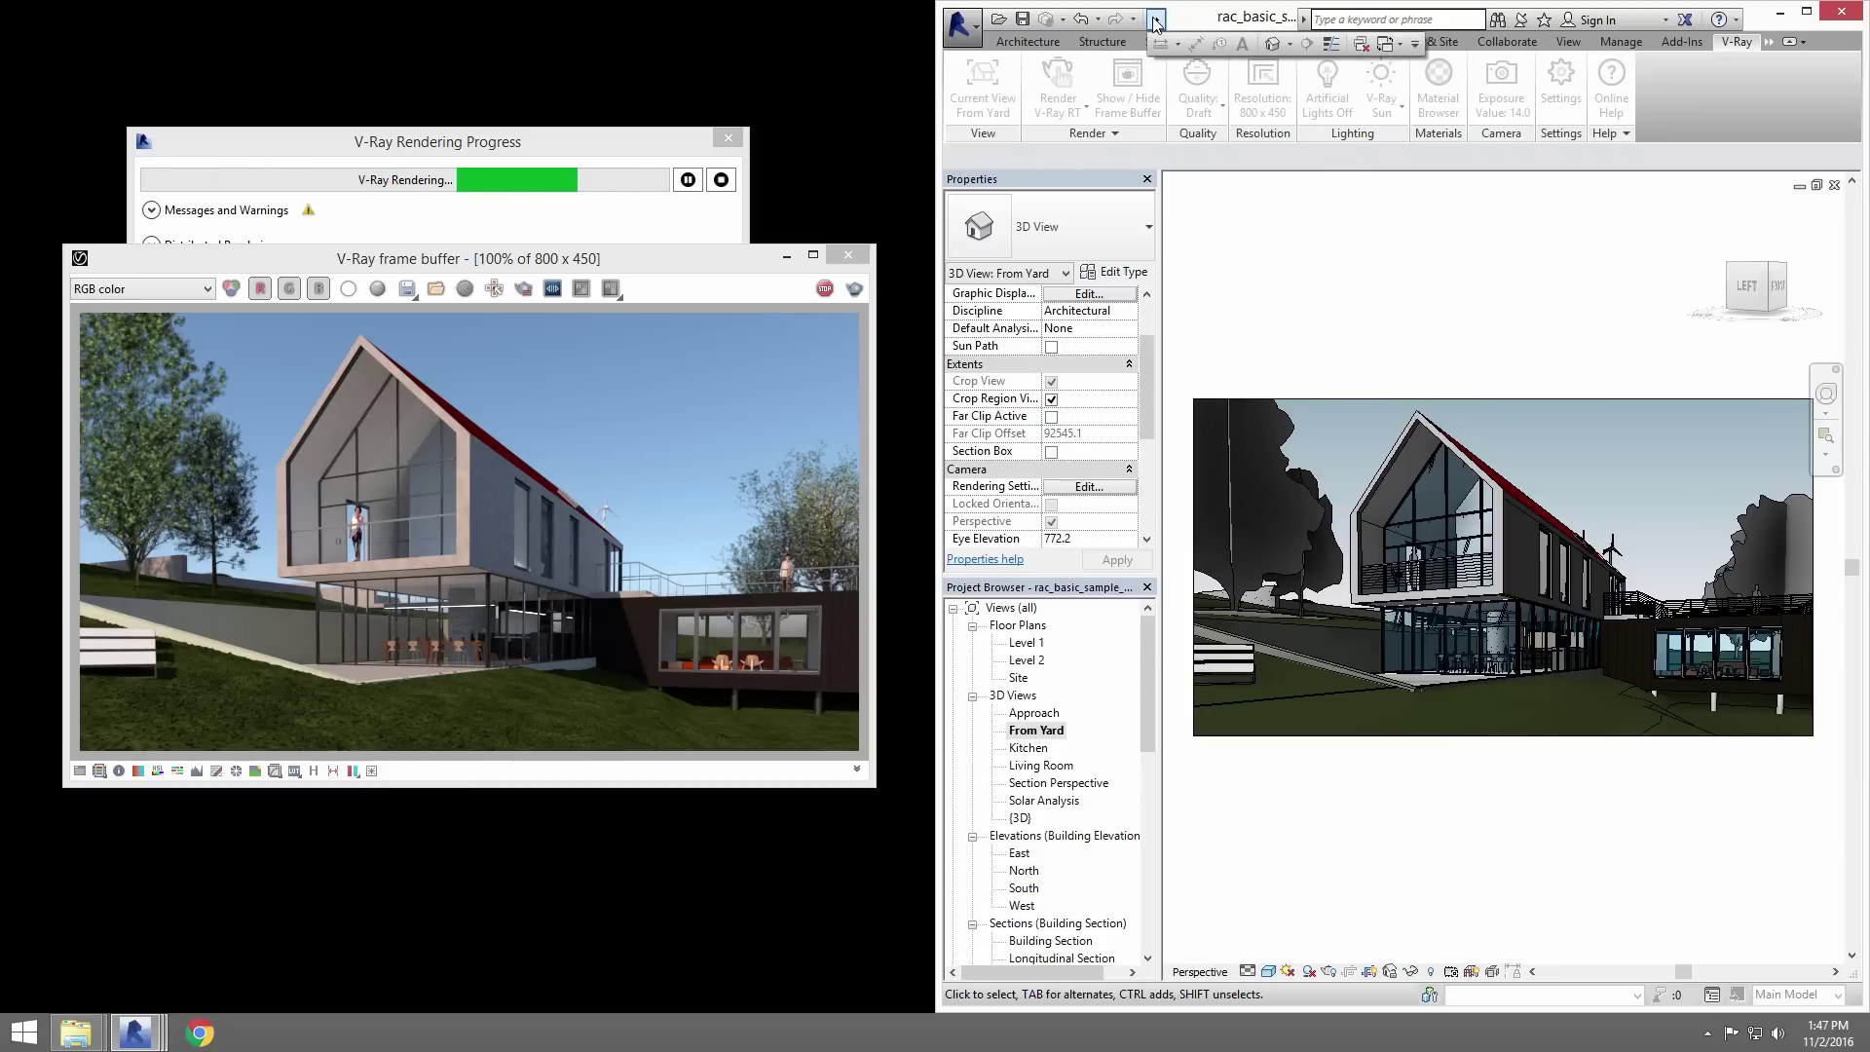
left_click(1394, 45)
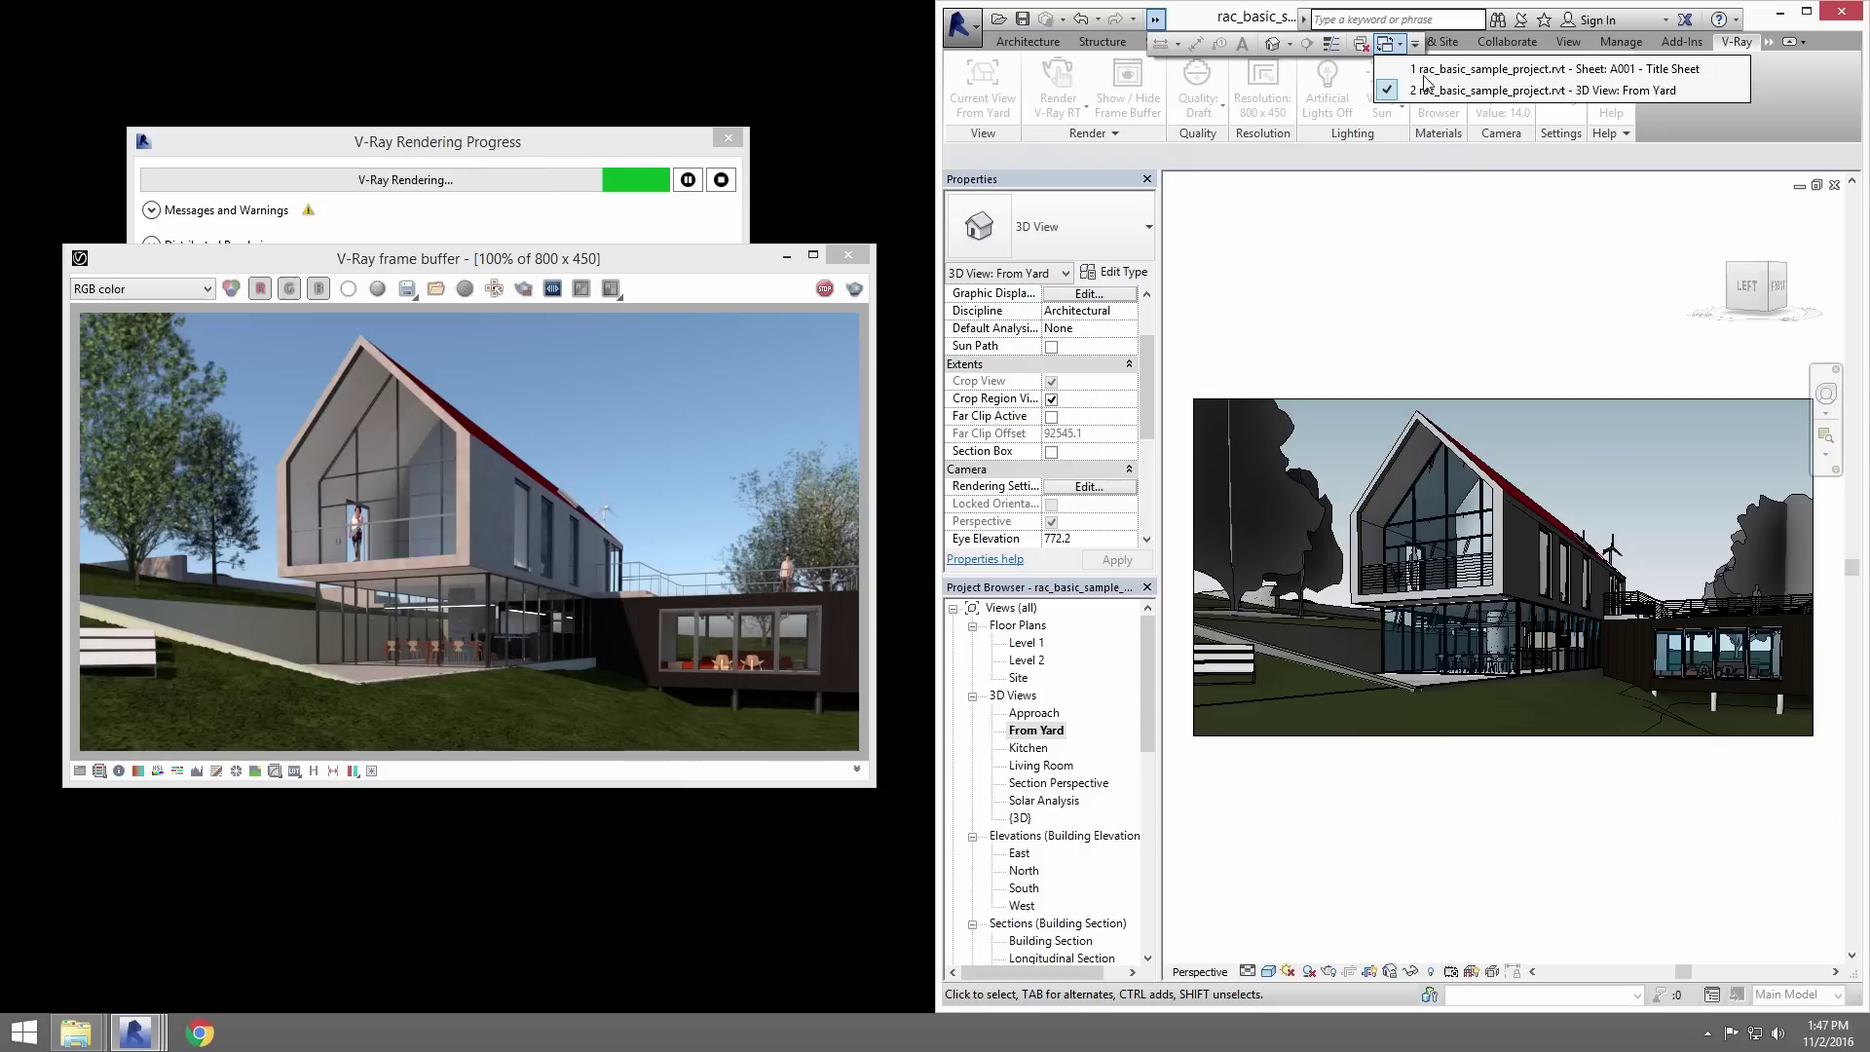
key("Return")
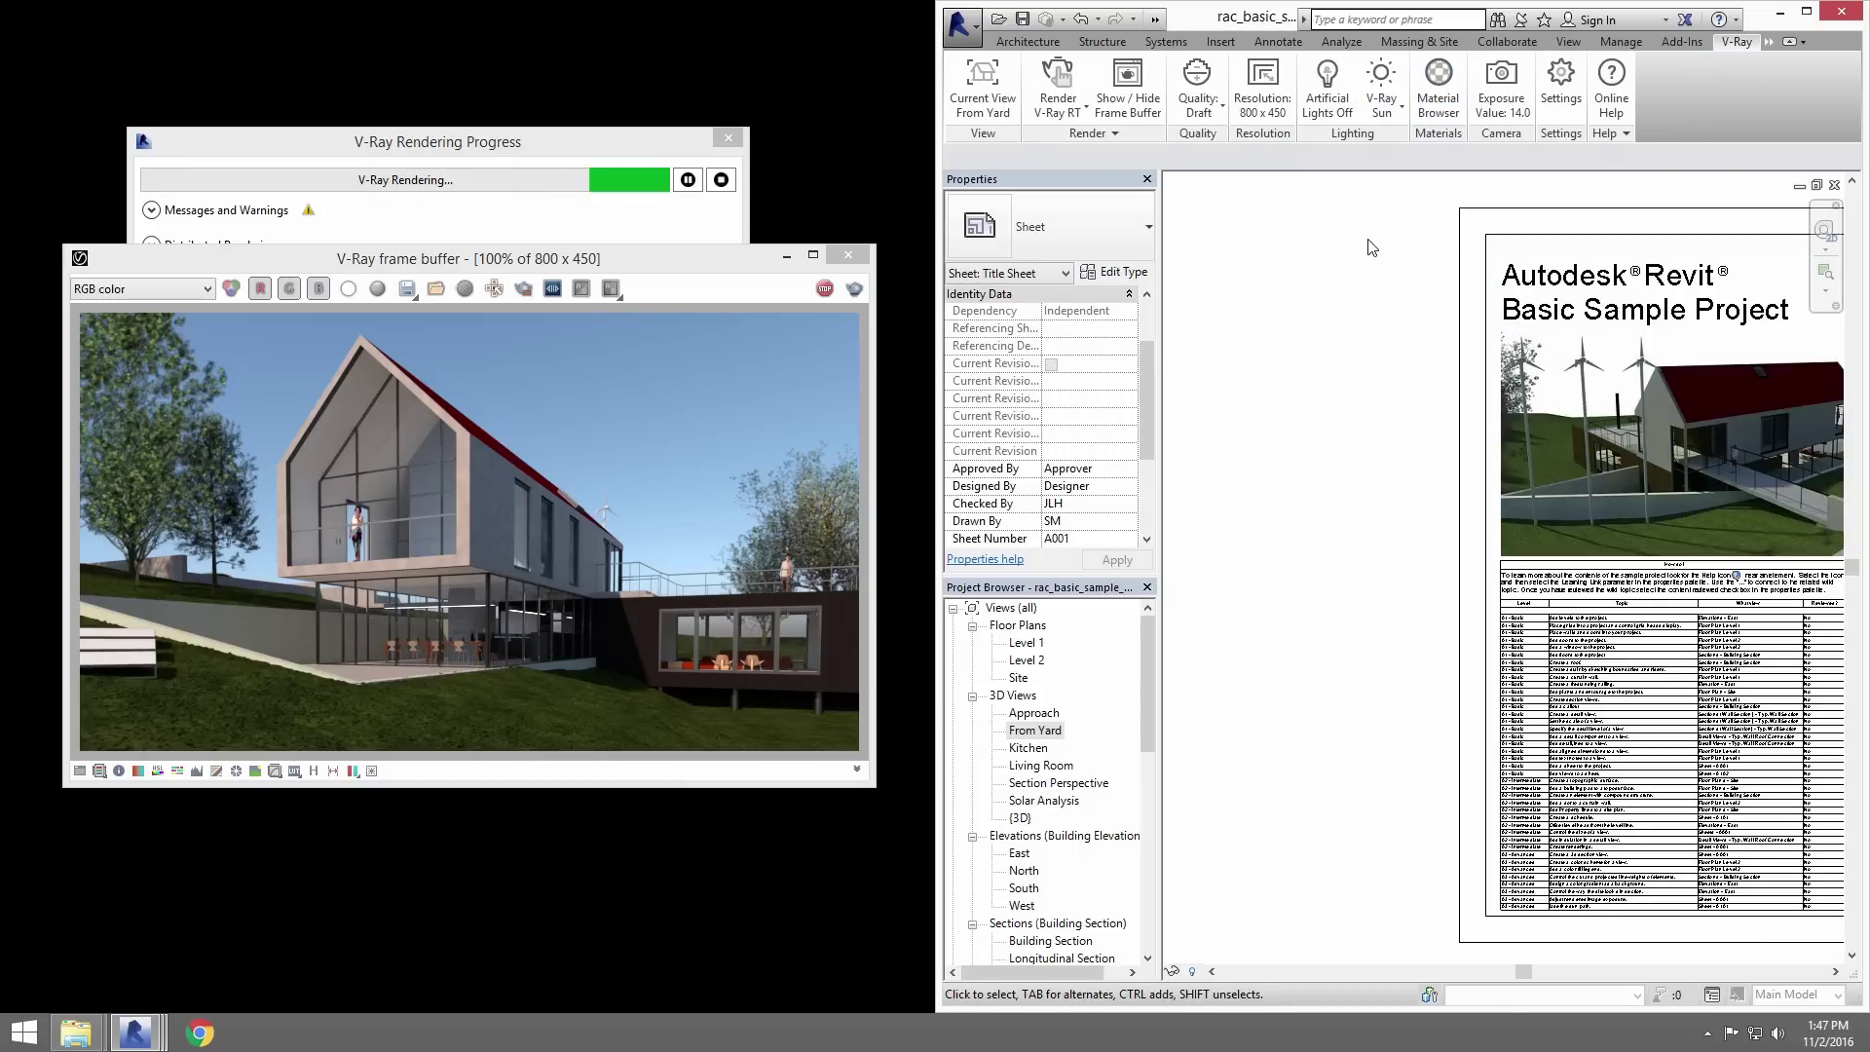
left_click(1383, 113)
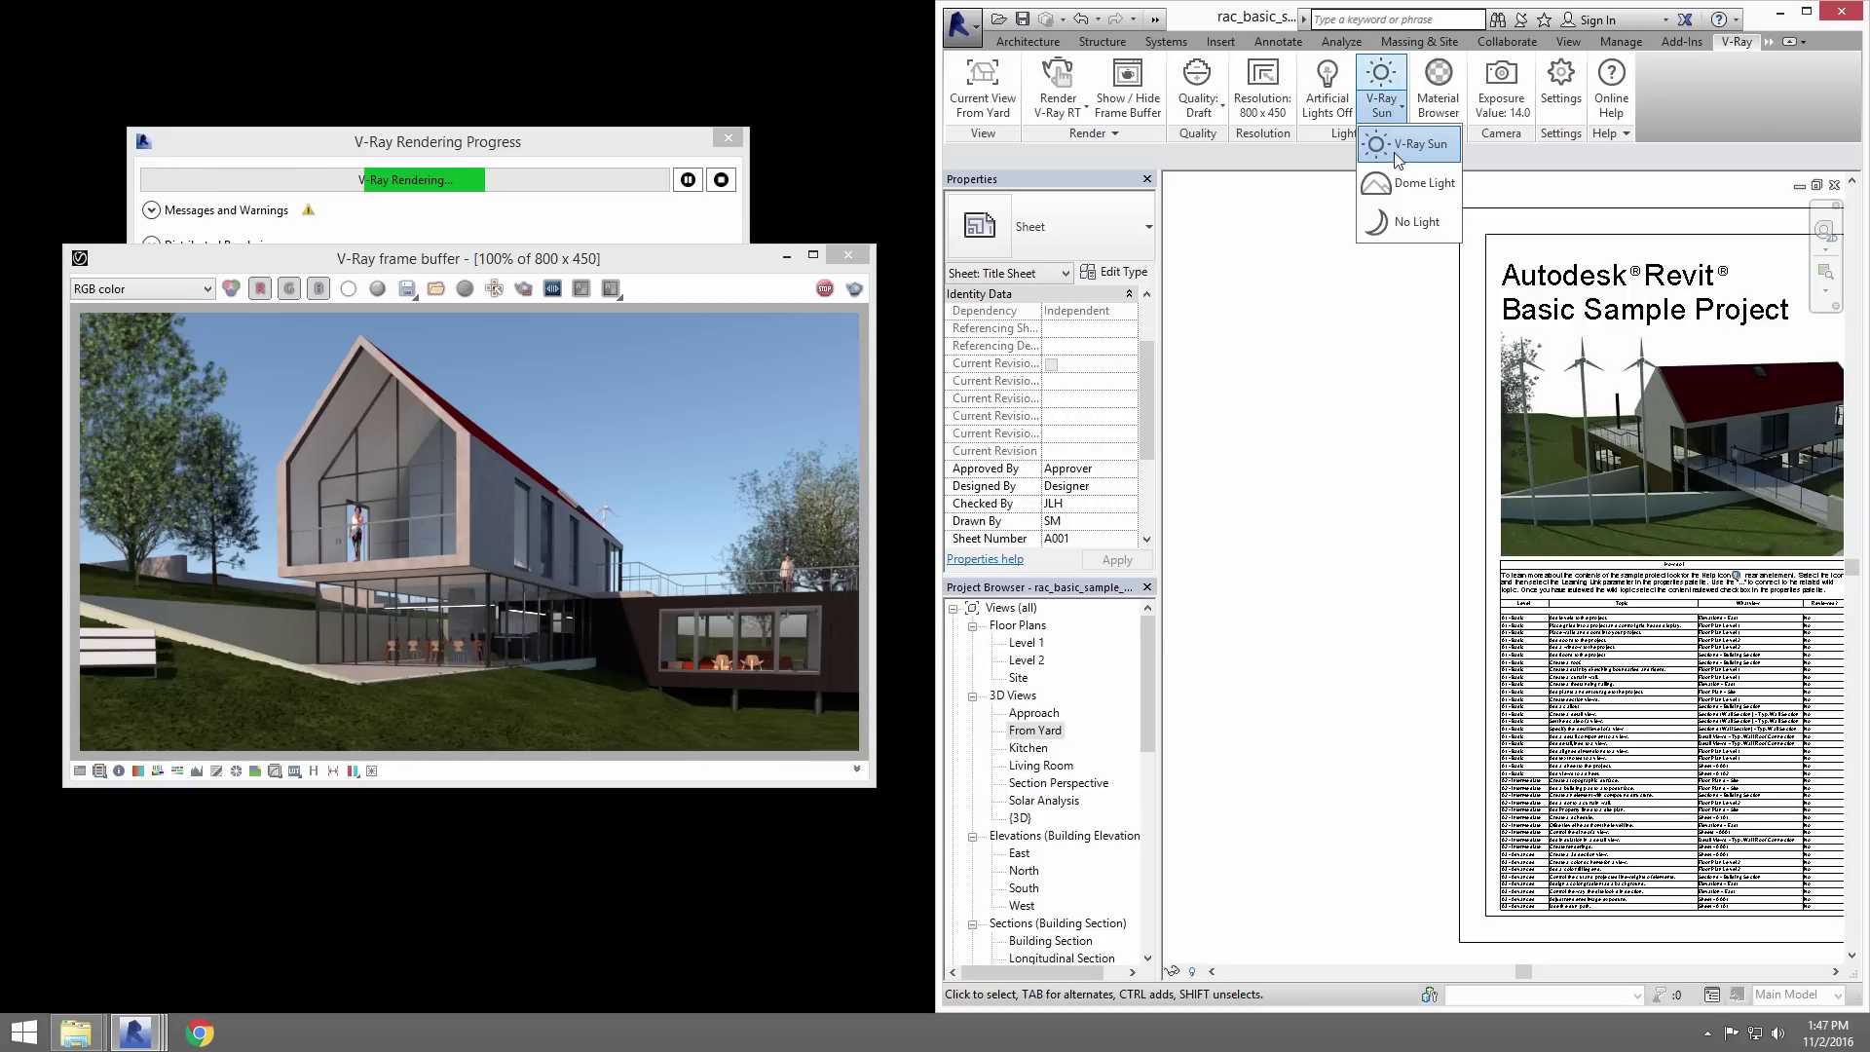
left_click(1400, 207)
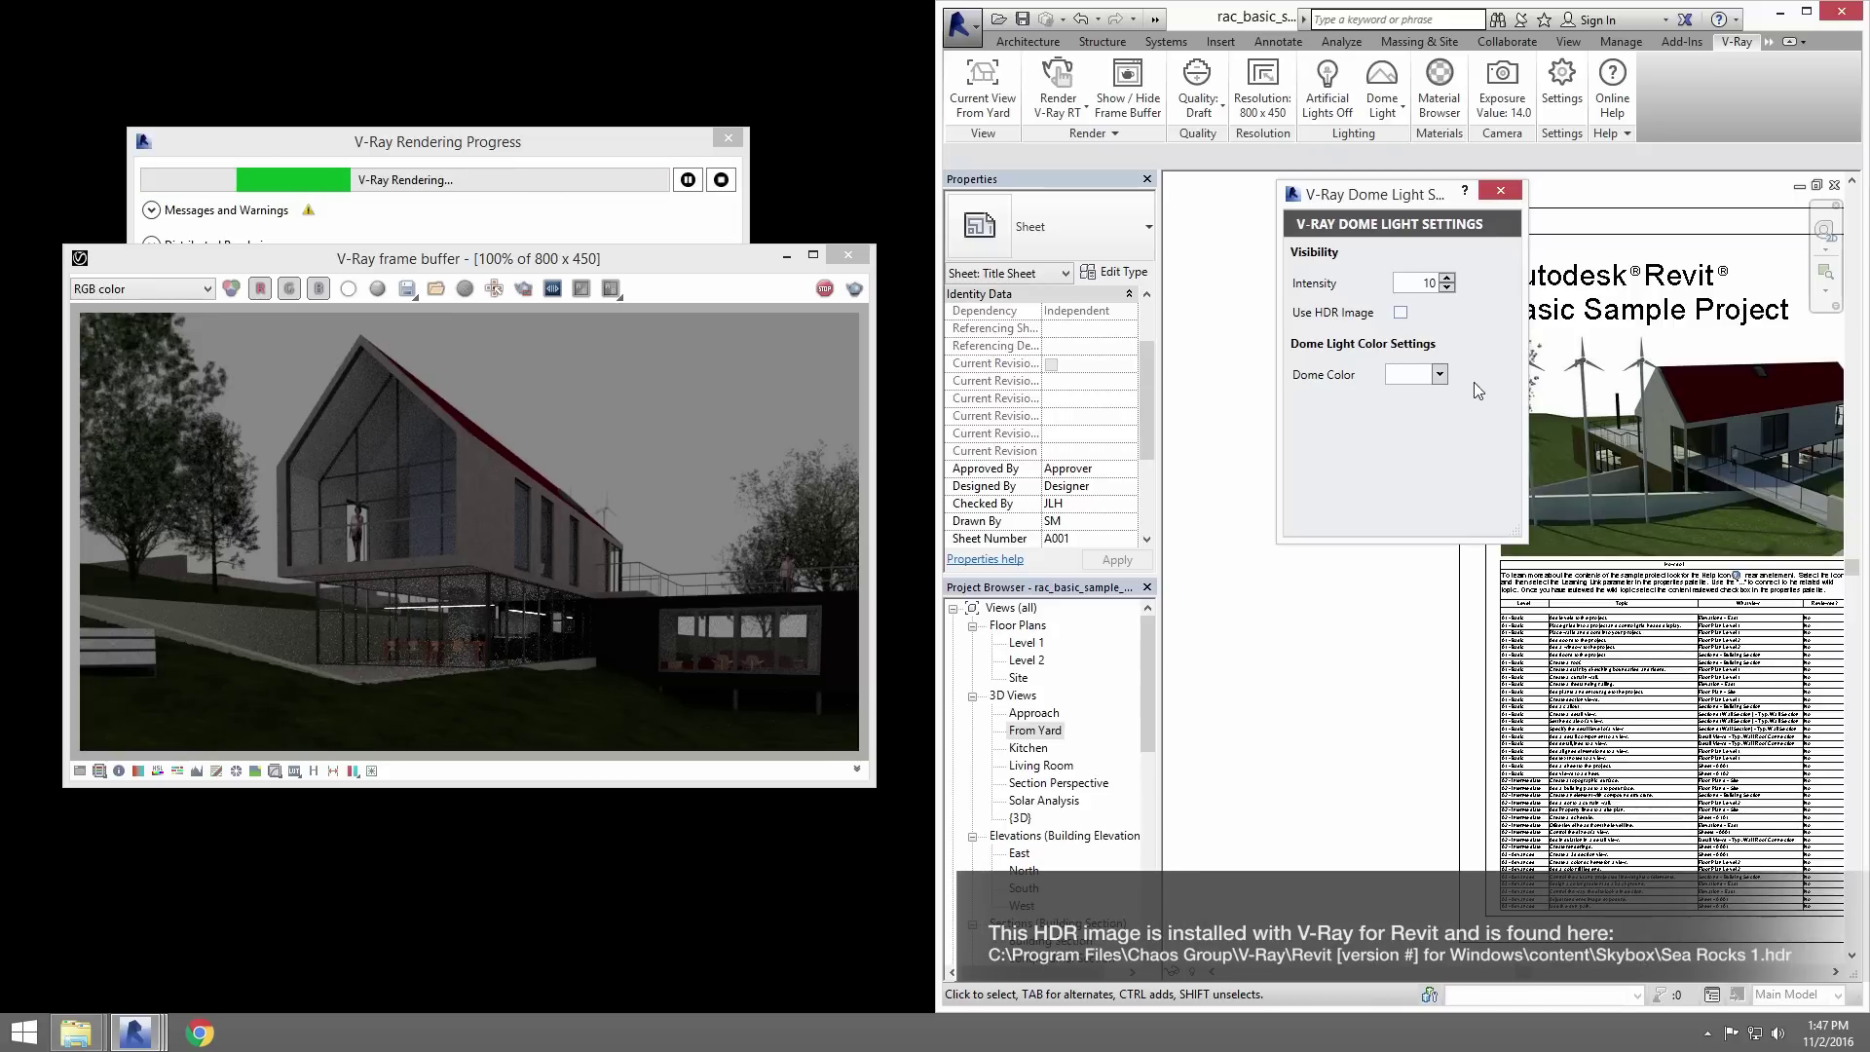
- Enable Use HDR Image on the dome light, set its rotation to 145, and close the settings
left_click(1400, 312)
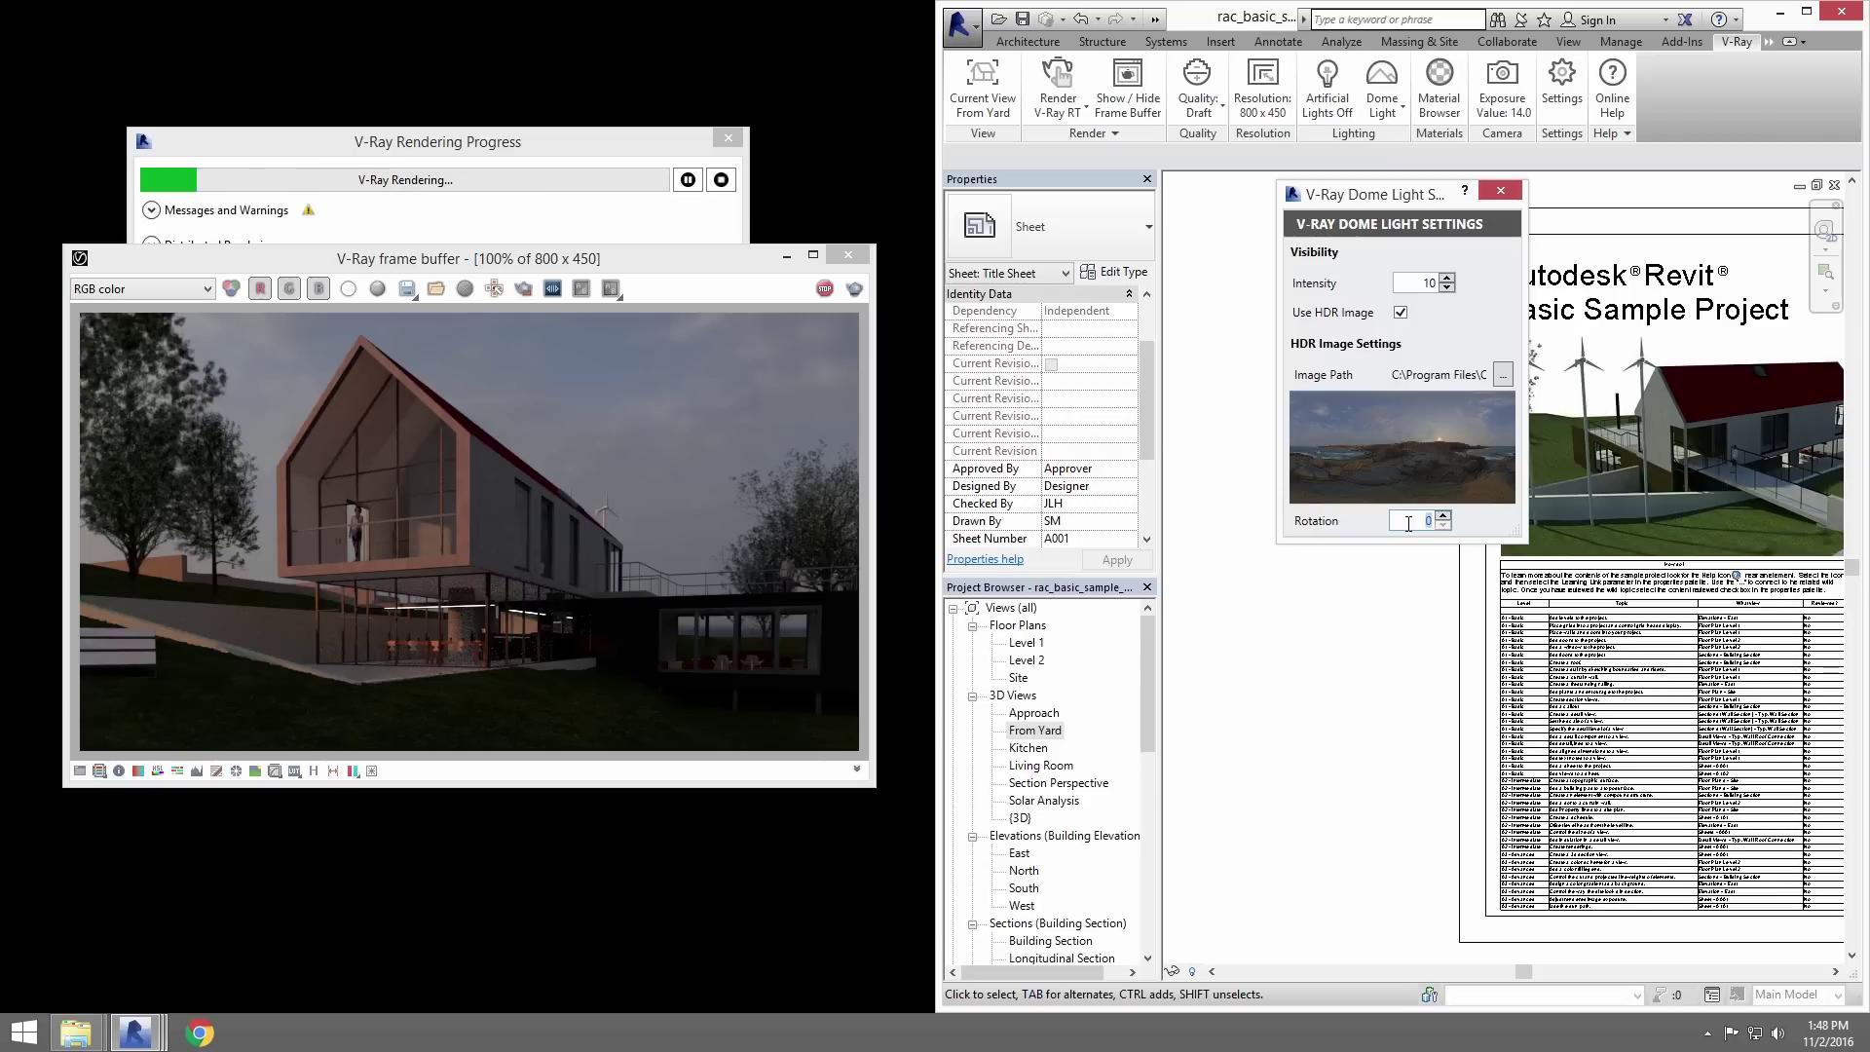
type("270")
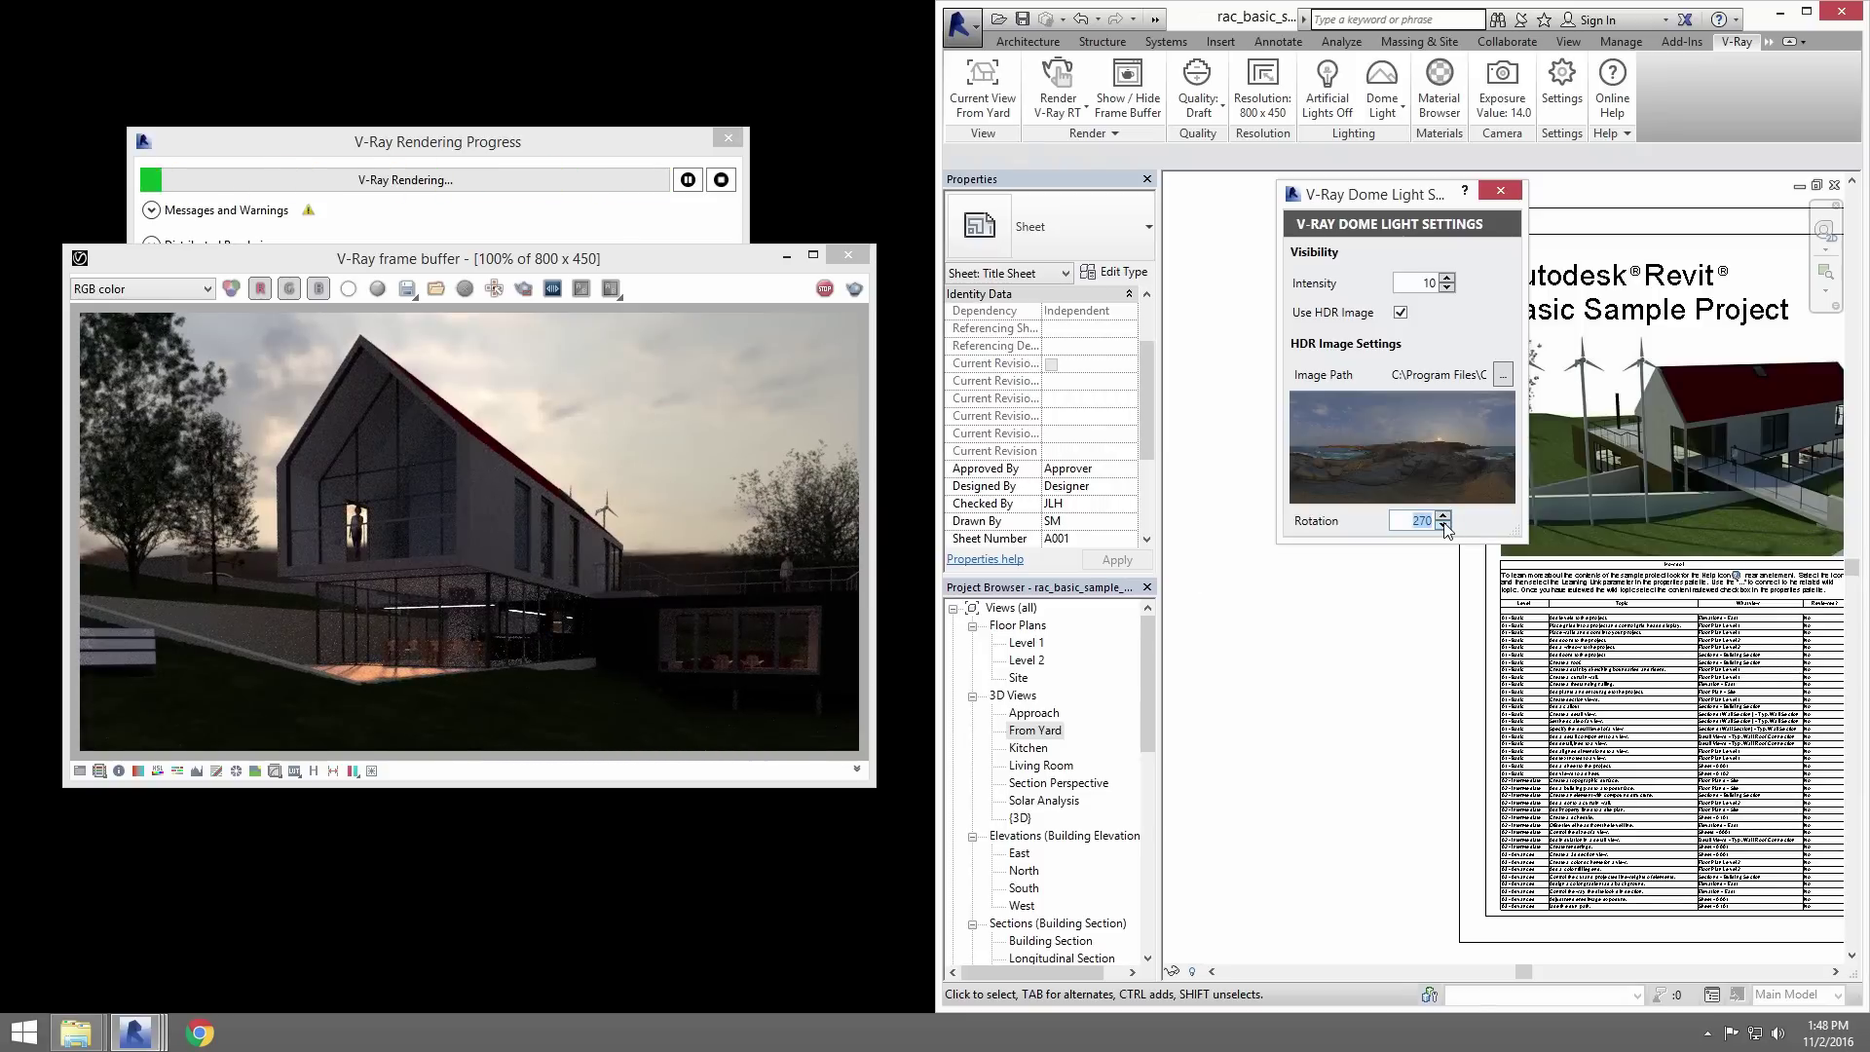
left_click(1443, 524)
type("4")
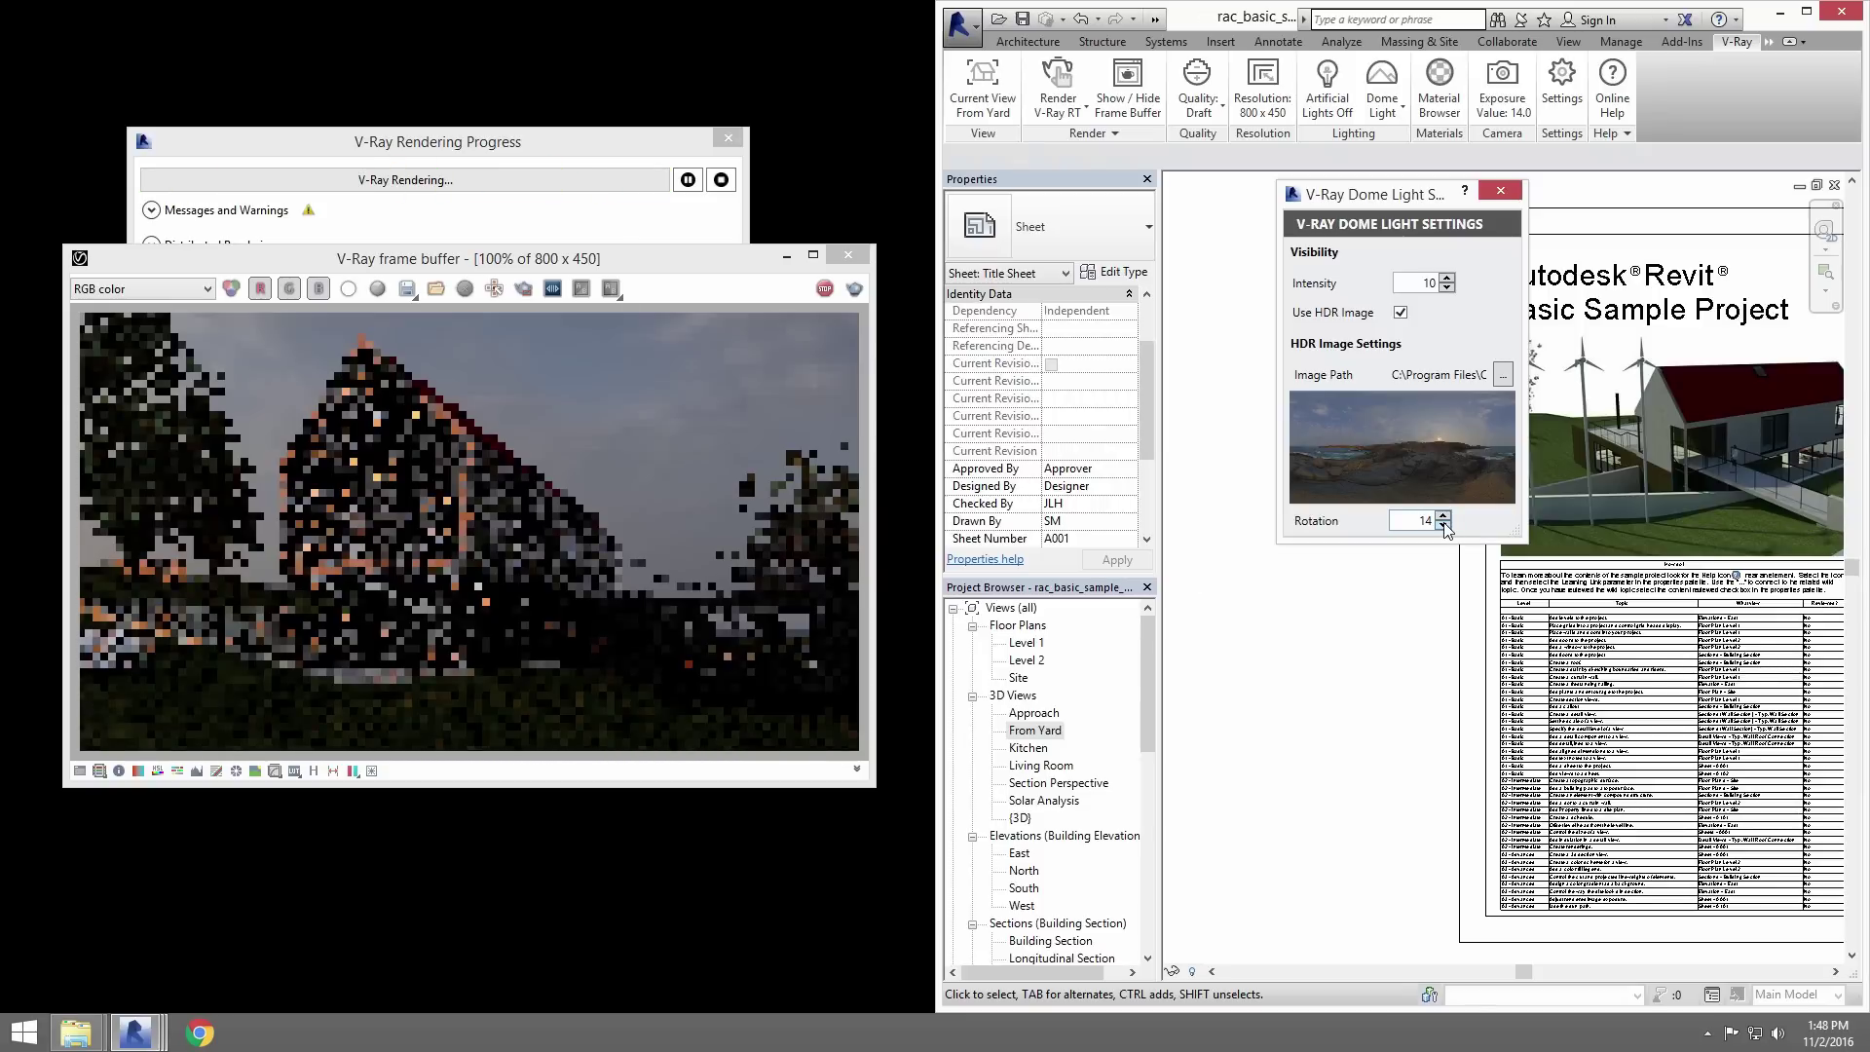
type("5")
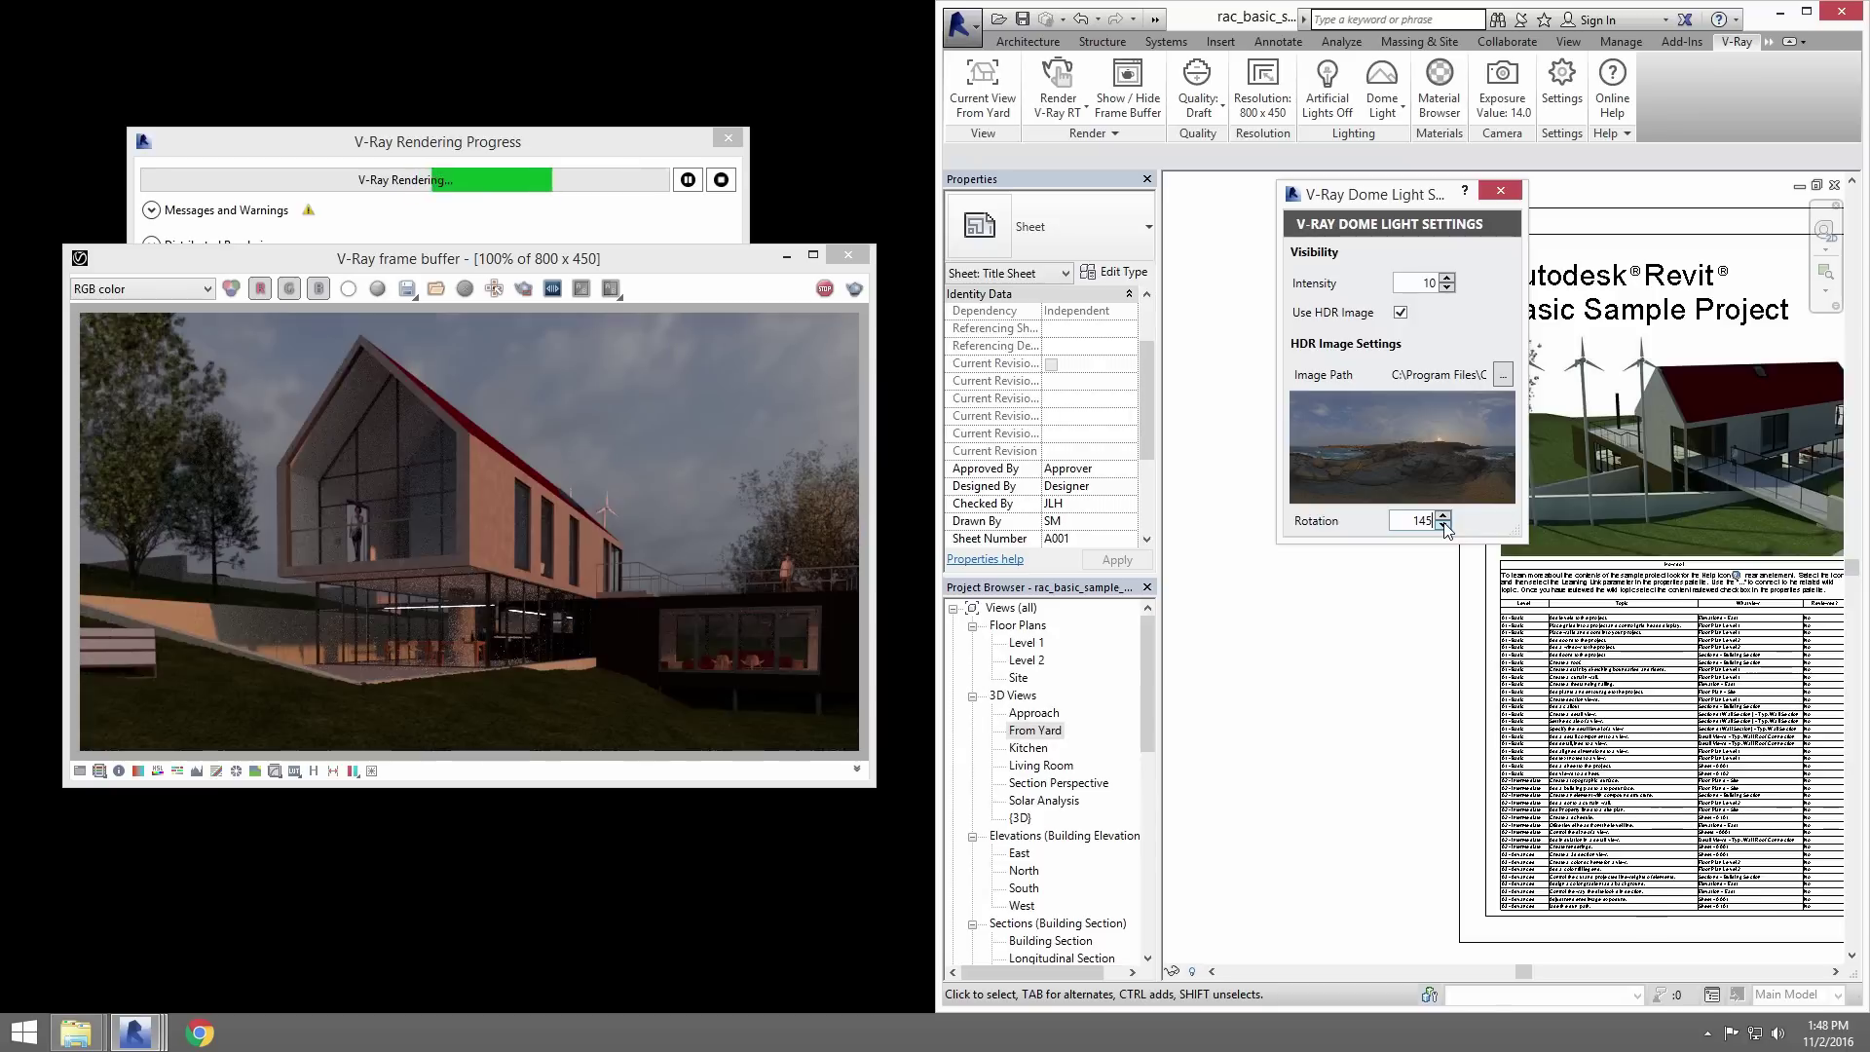
left_click(1500, 191)
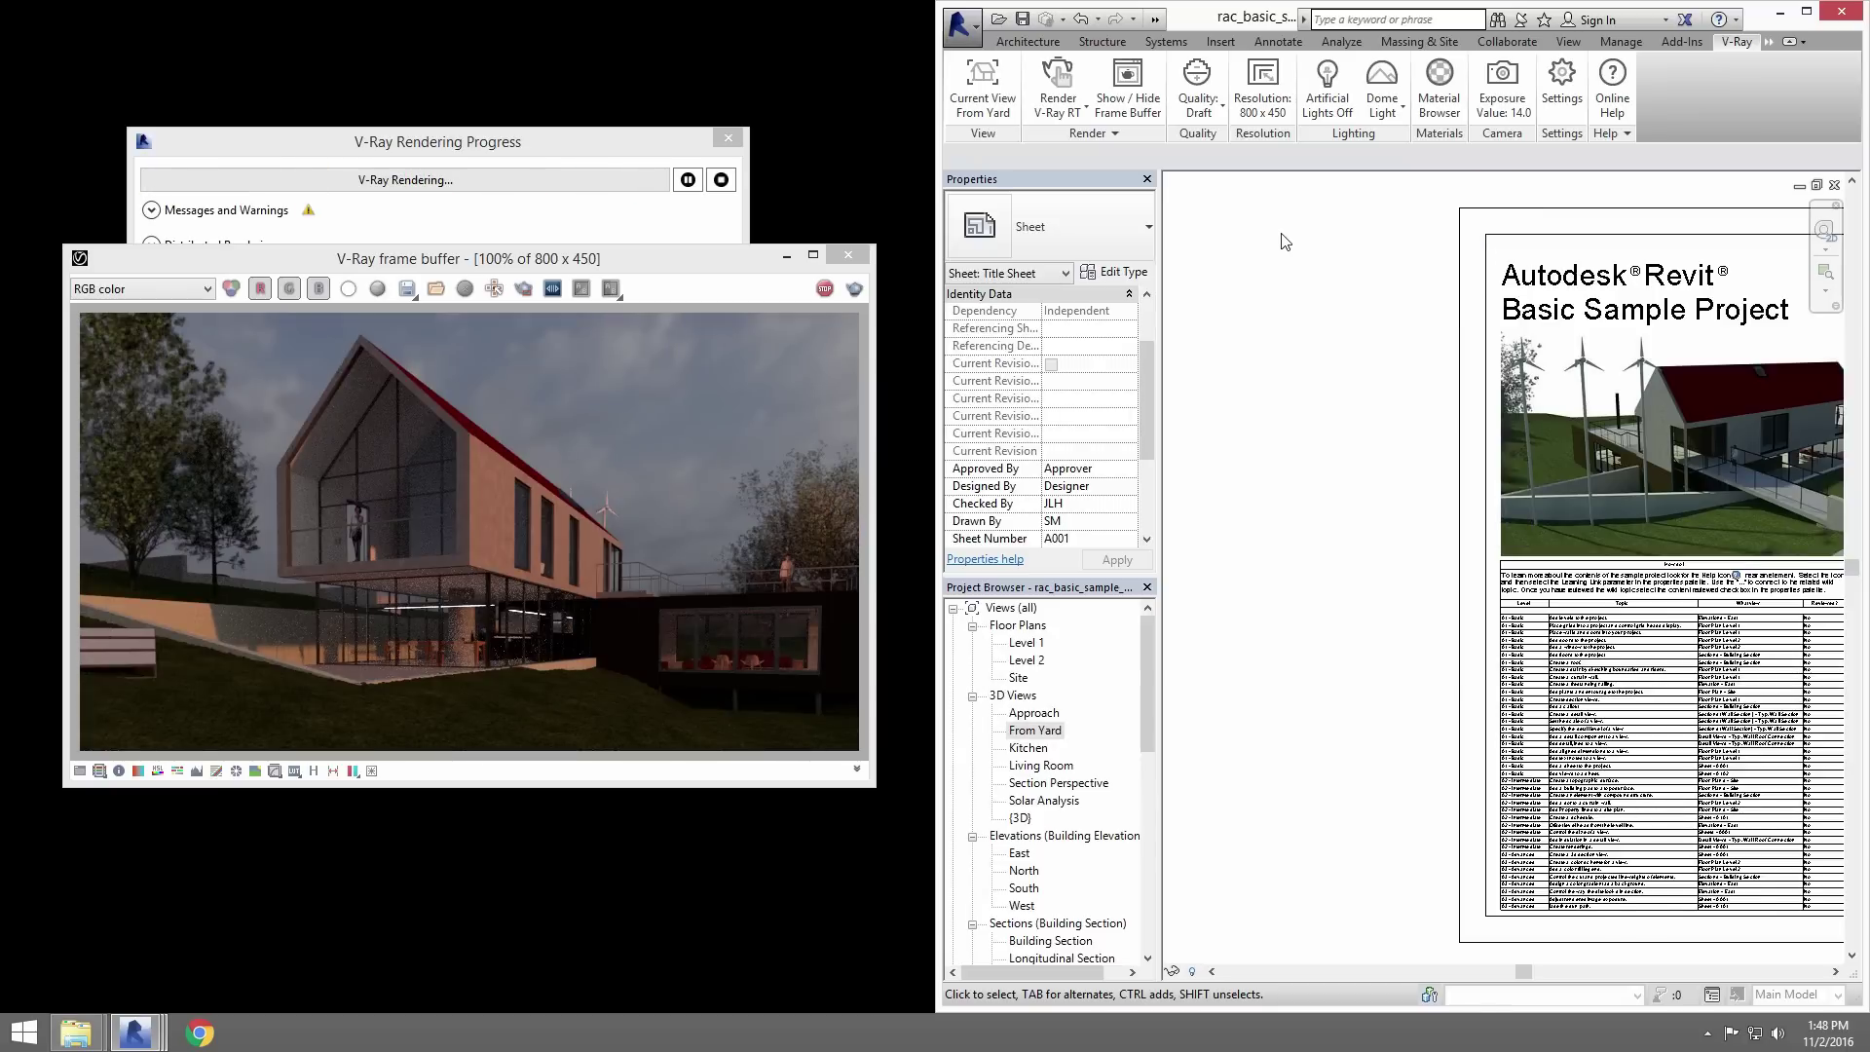
- Raise the V-Ray camera exposure to 12.25 and lower the white balance to 6305.825
left_click(1502, 86)
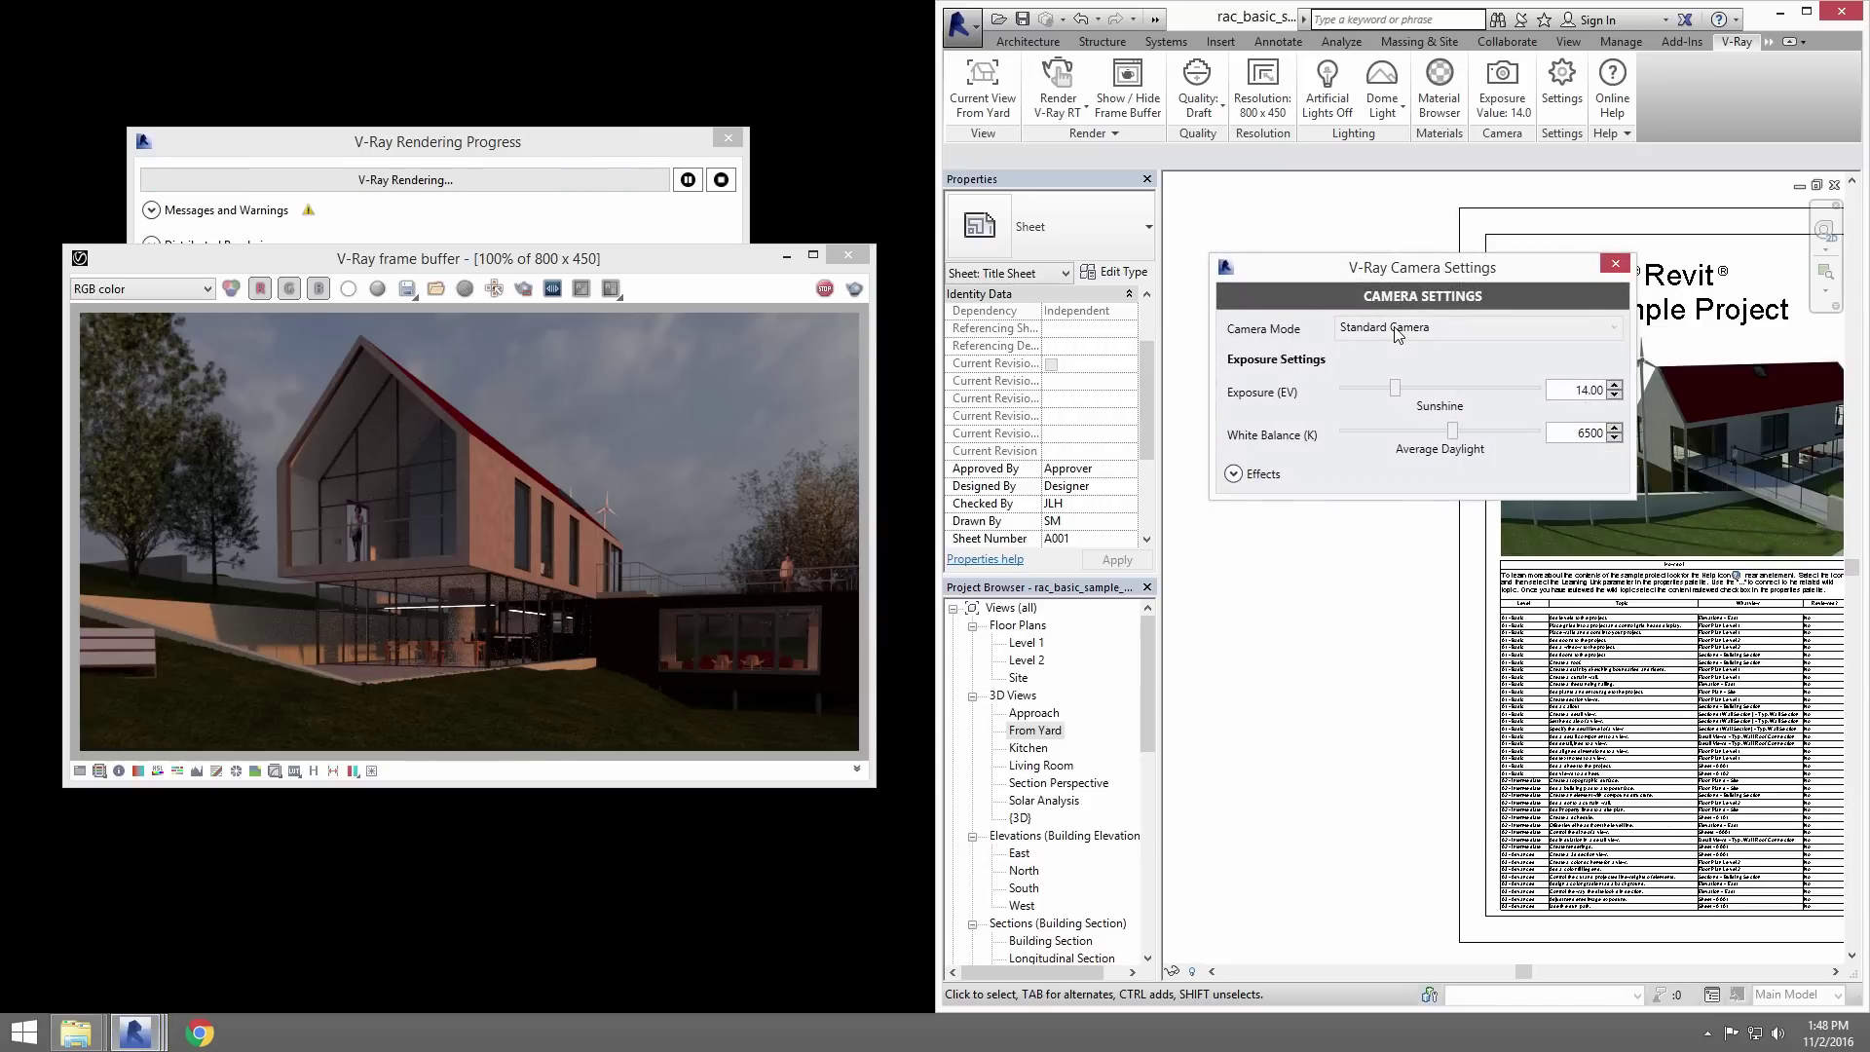
left_click_drag(1395, 388, 1404, 388)
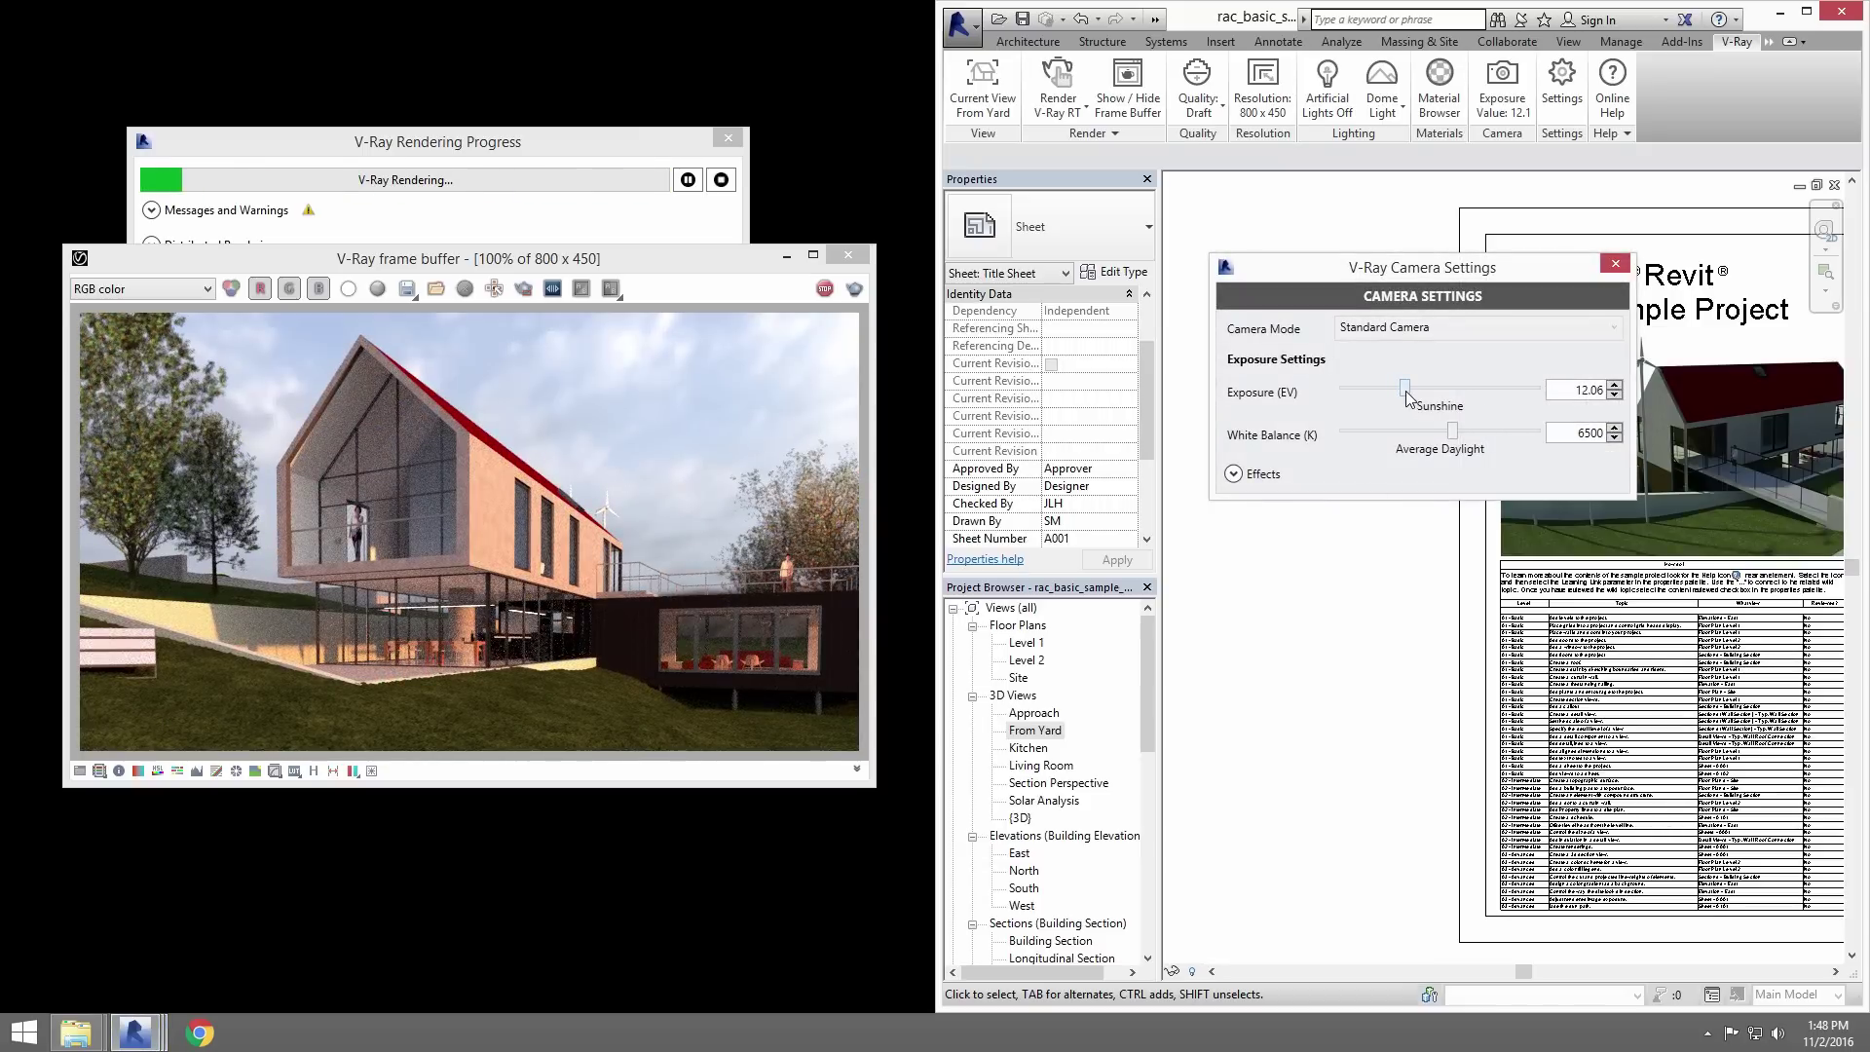
left_click_drag(1405, 391, 1403, 389)
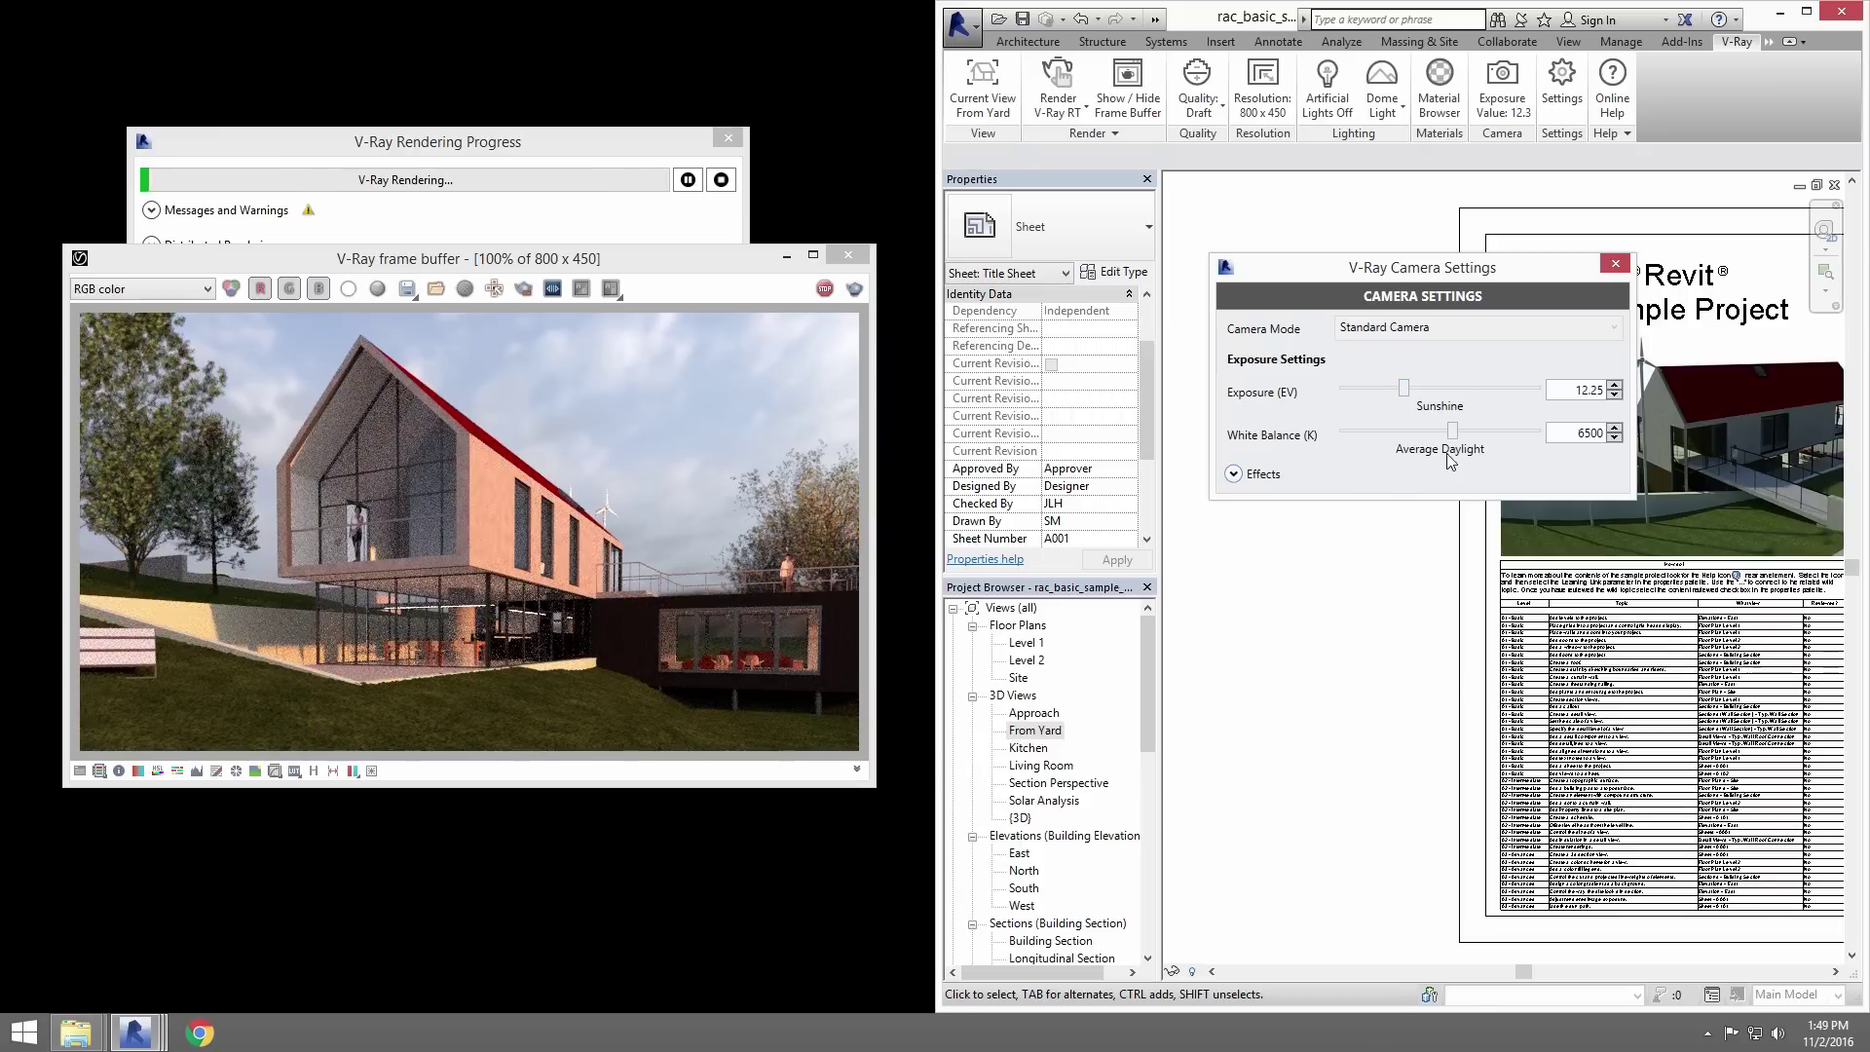
mouse_move(1452, 432)
left_mouse_down()
mouse_move(1470, 431)
mouse_move(1448, 433)
left_mouse_up()
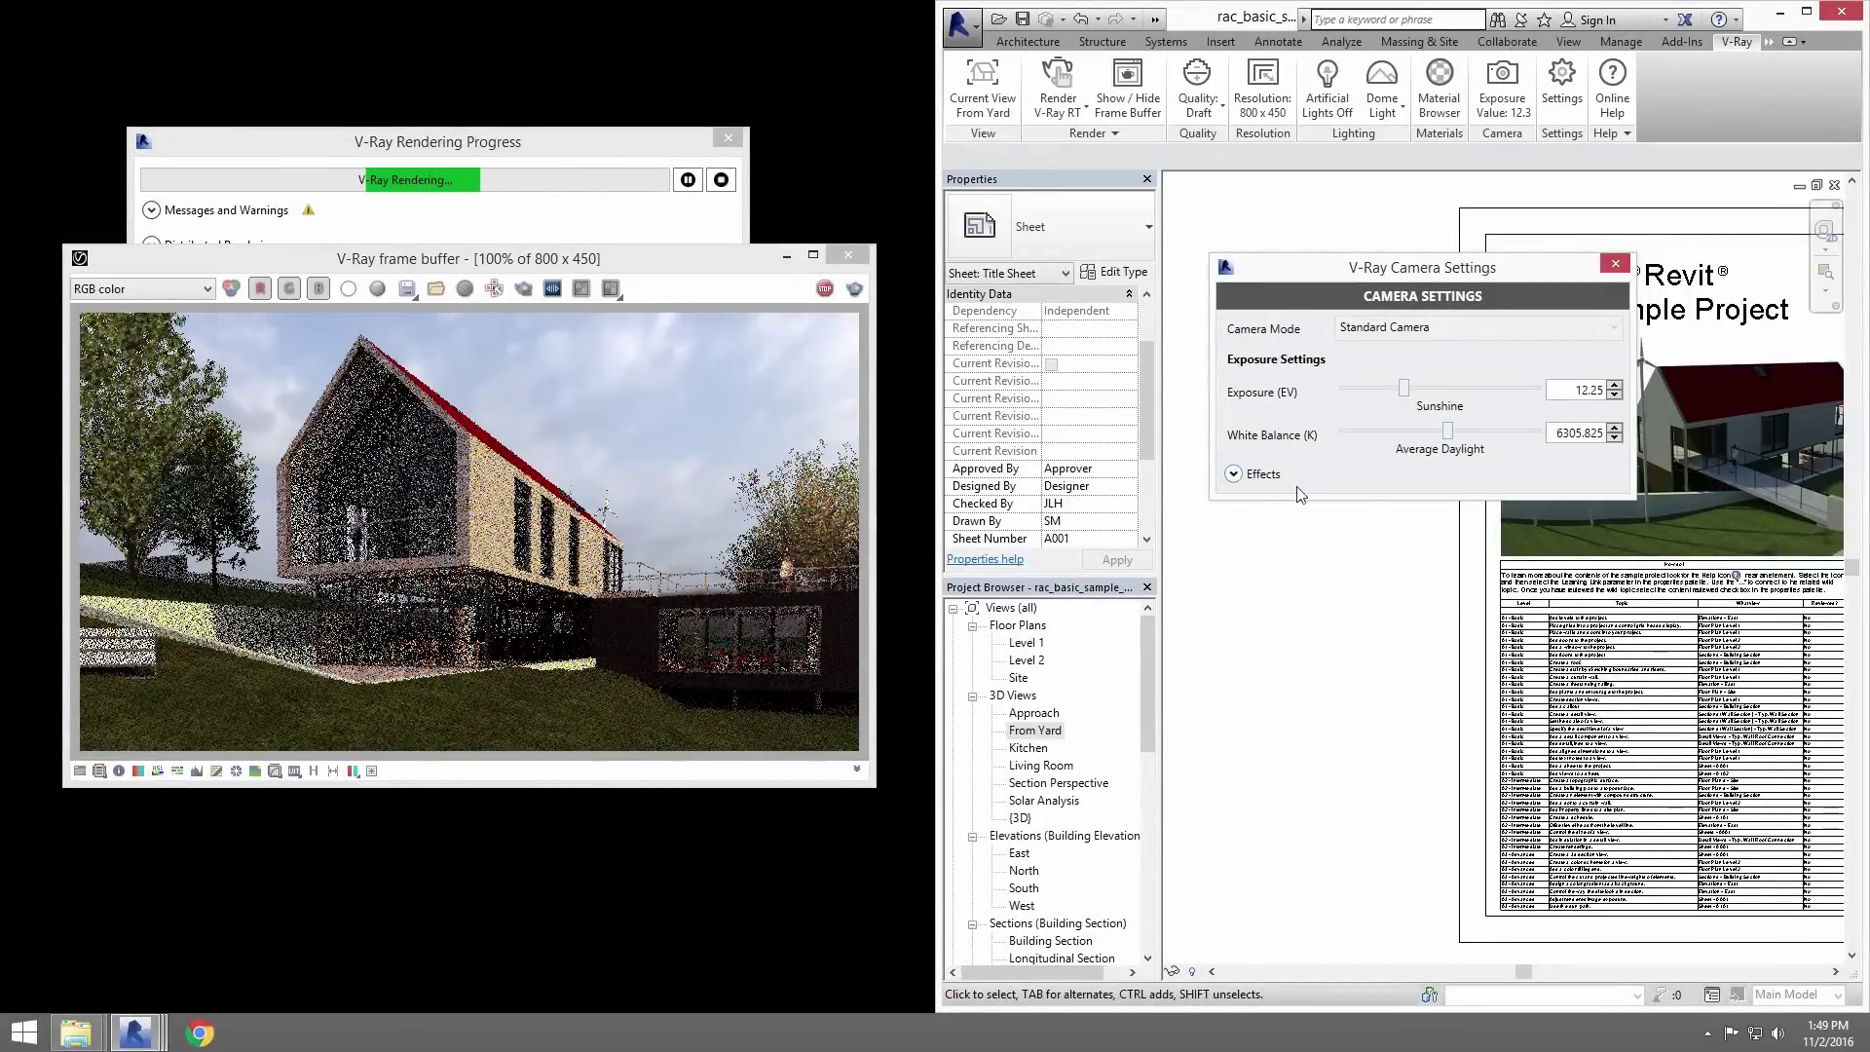
- Test depth-of-field defocus with a 40000 mm focus distance, then set optical vignetting to 1.36
left_click(1264, 474)
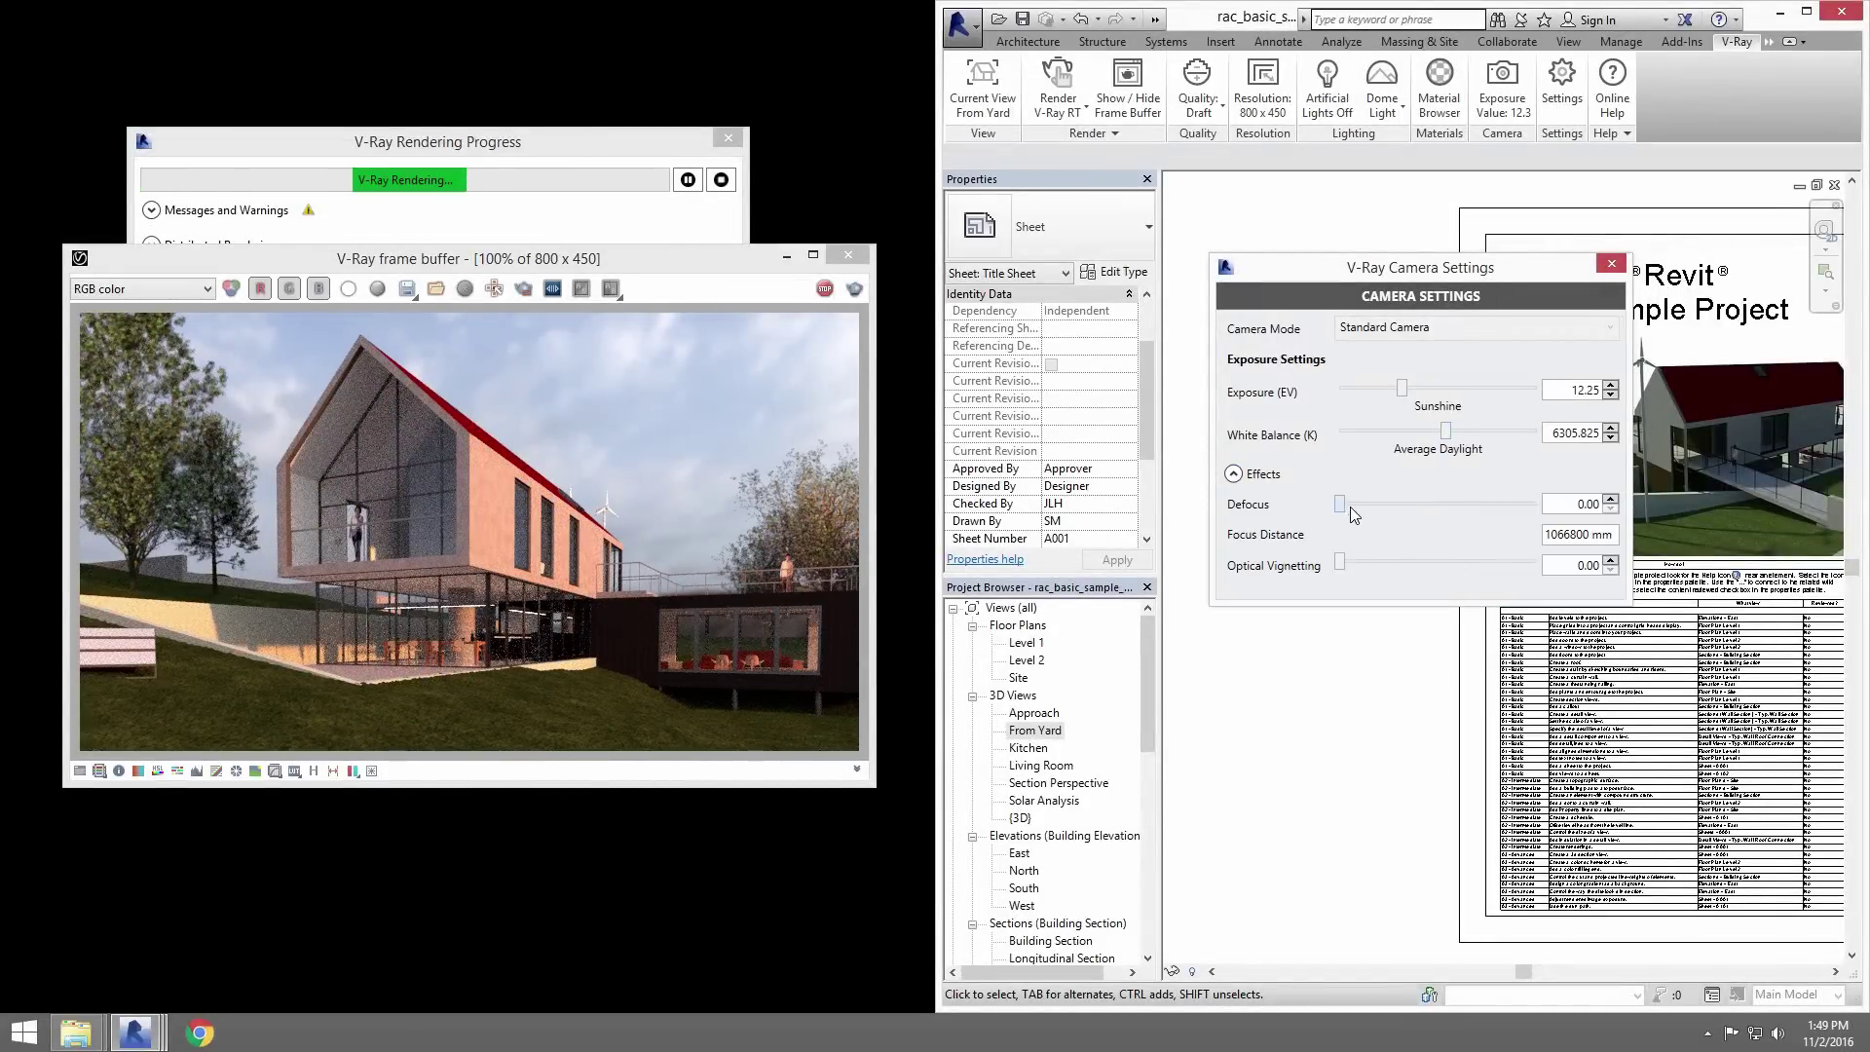
left_click_drag(1340, 504, 1383, 504)
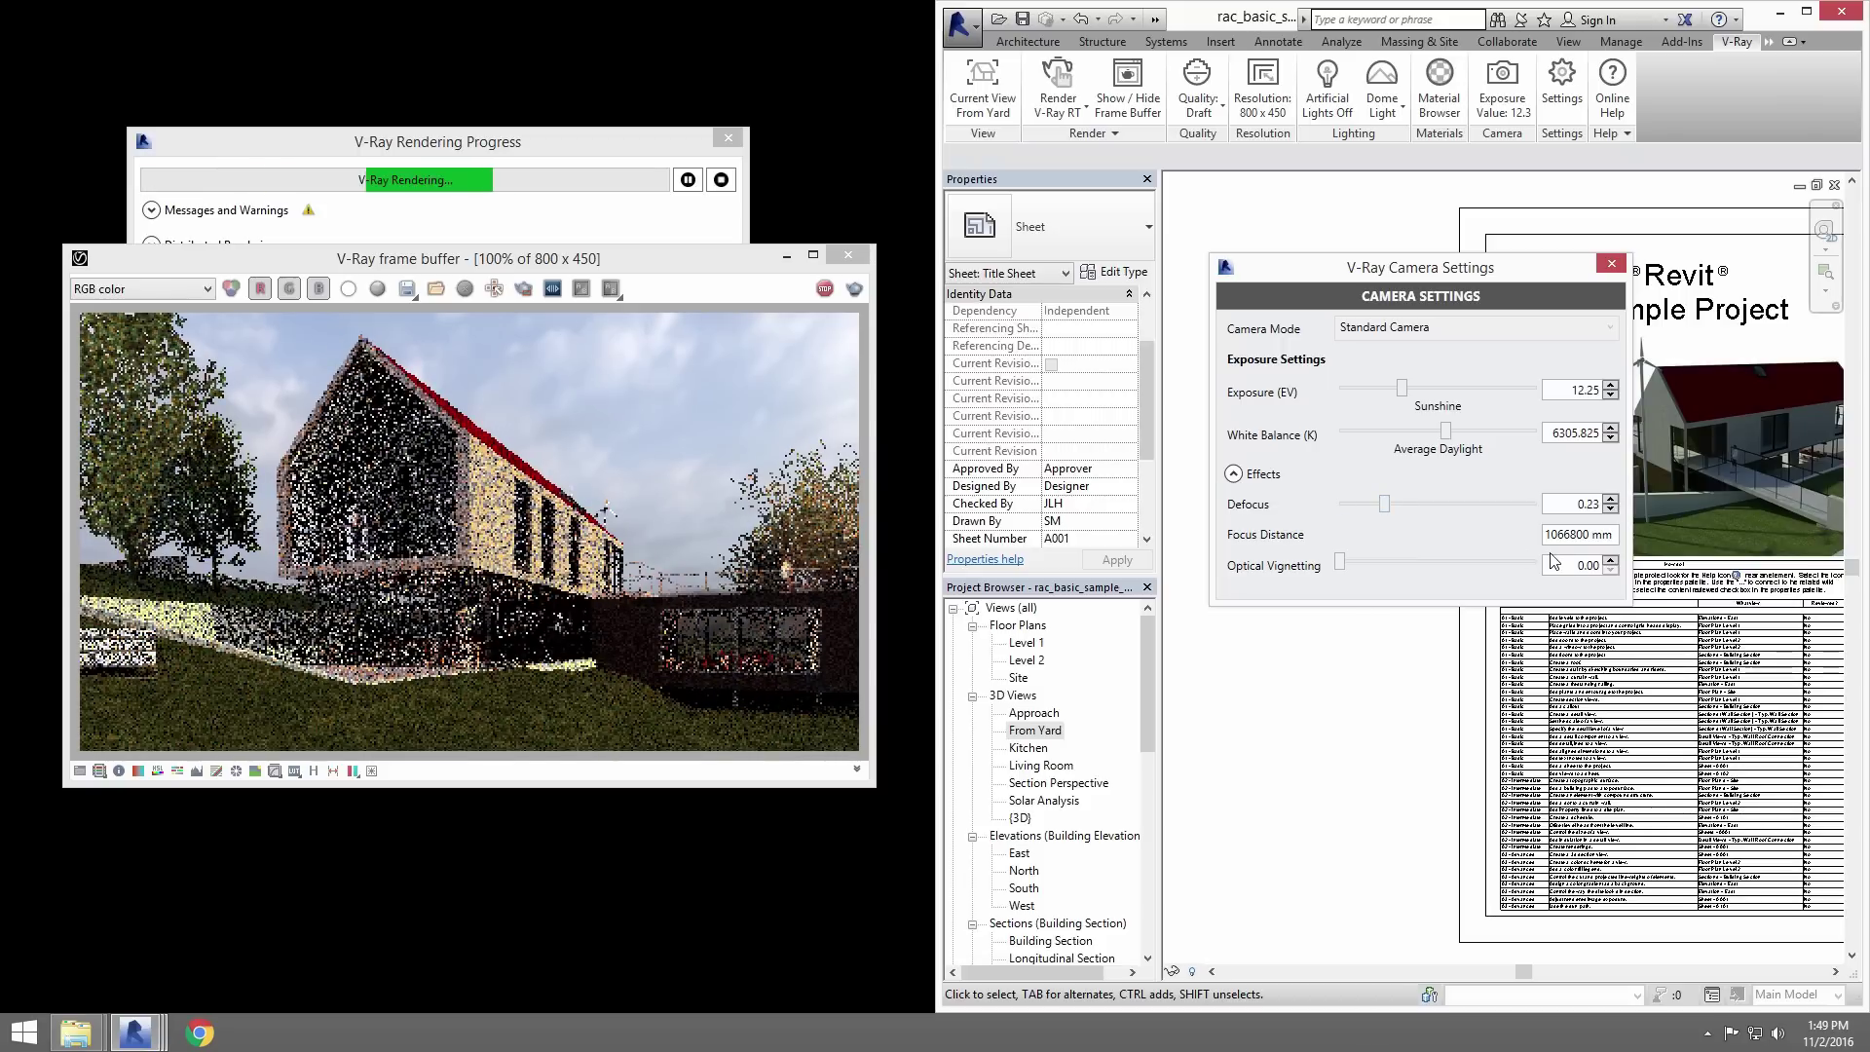
type("40000")
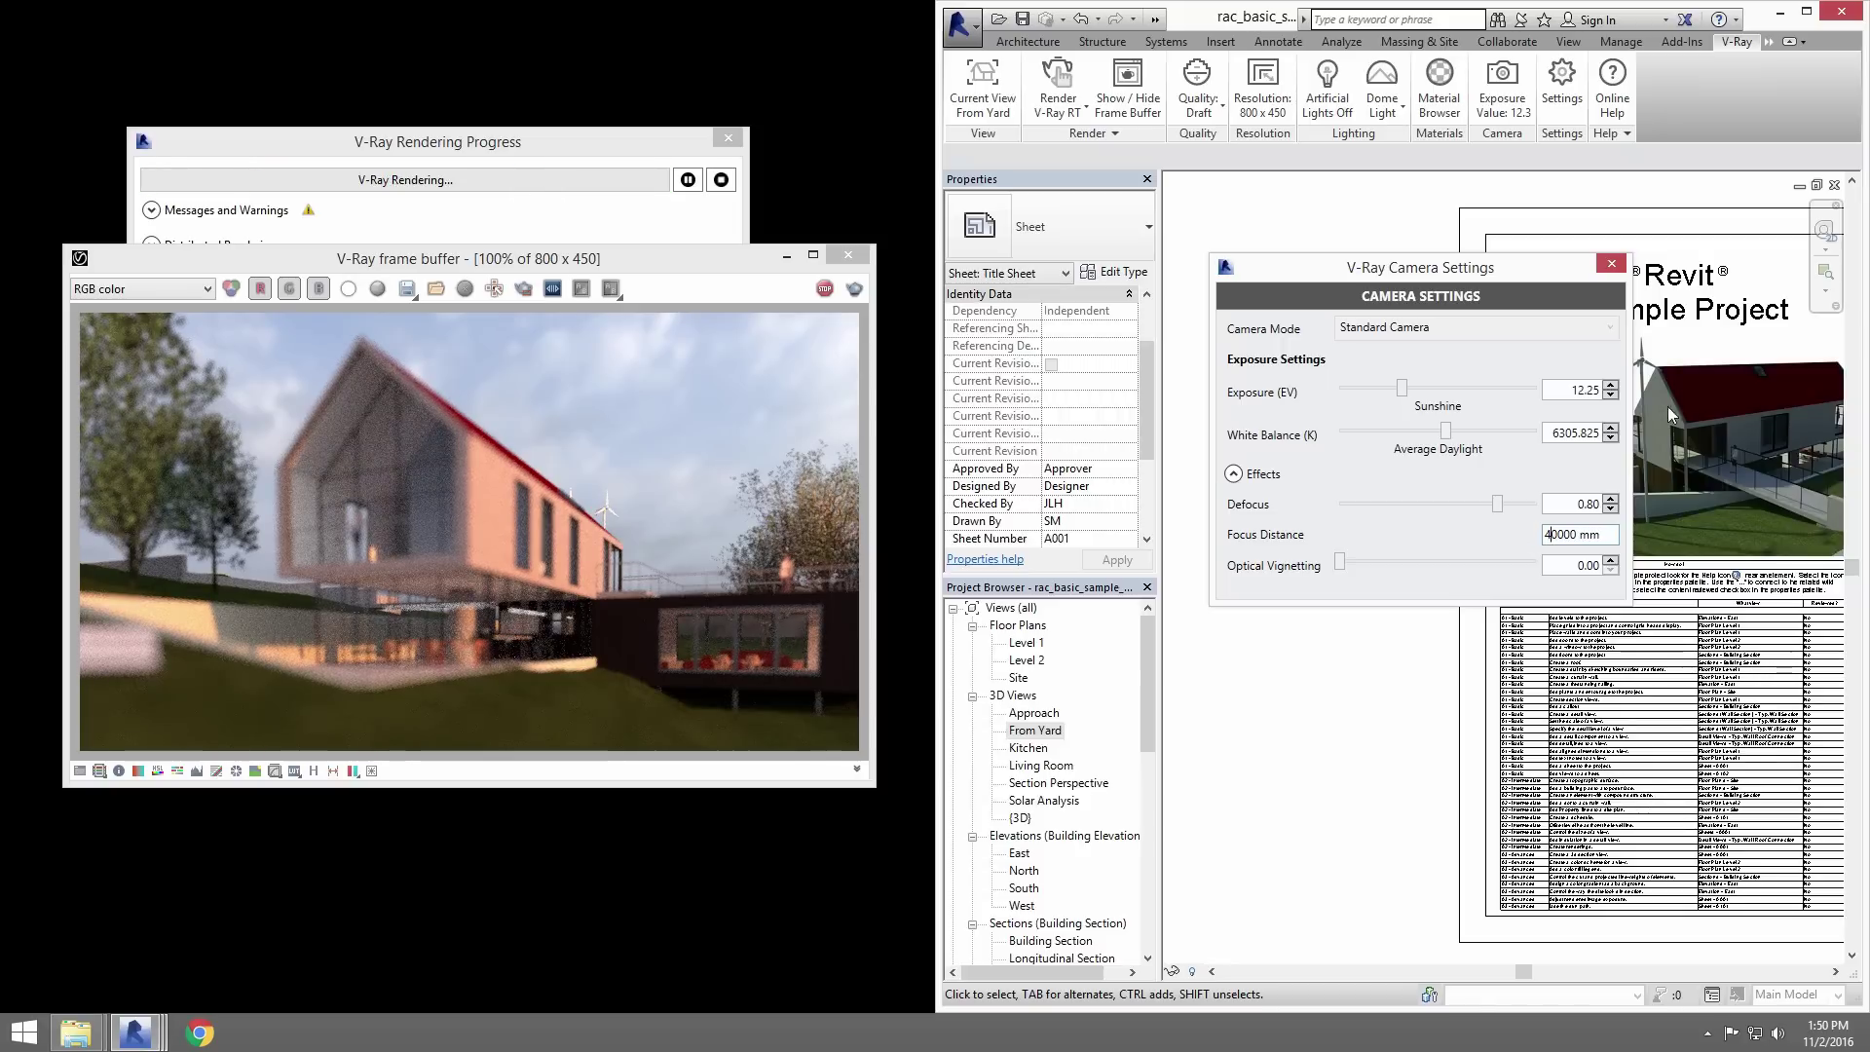
mouse_move(1497, 504)
left_mouse_down()
mouse_move(1517, 503)
mouse_move(1294, 495)
left_mouse_up()
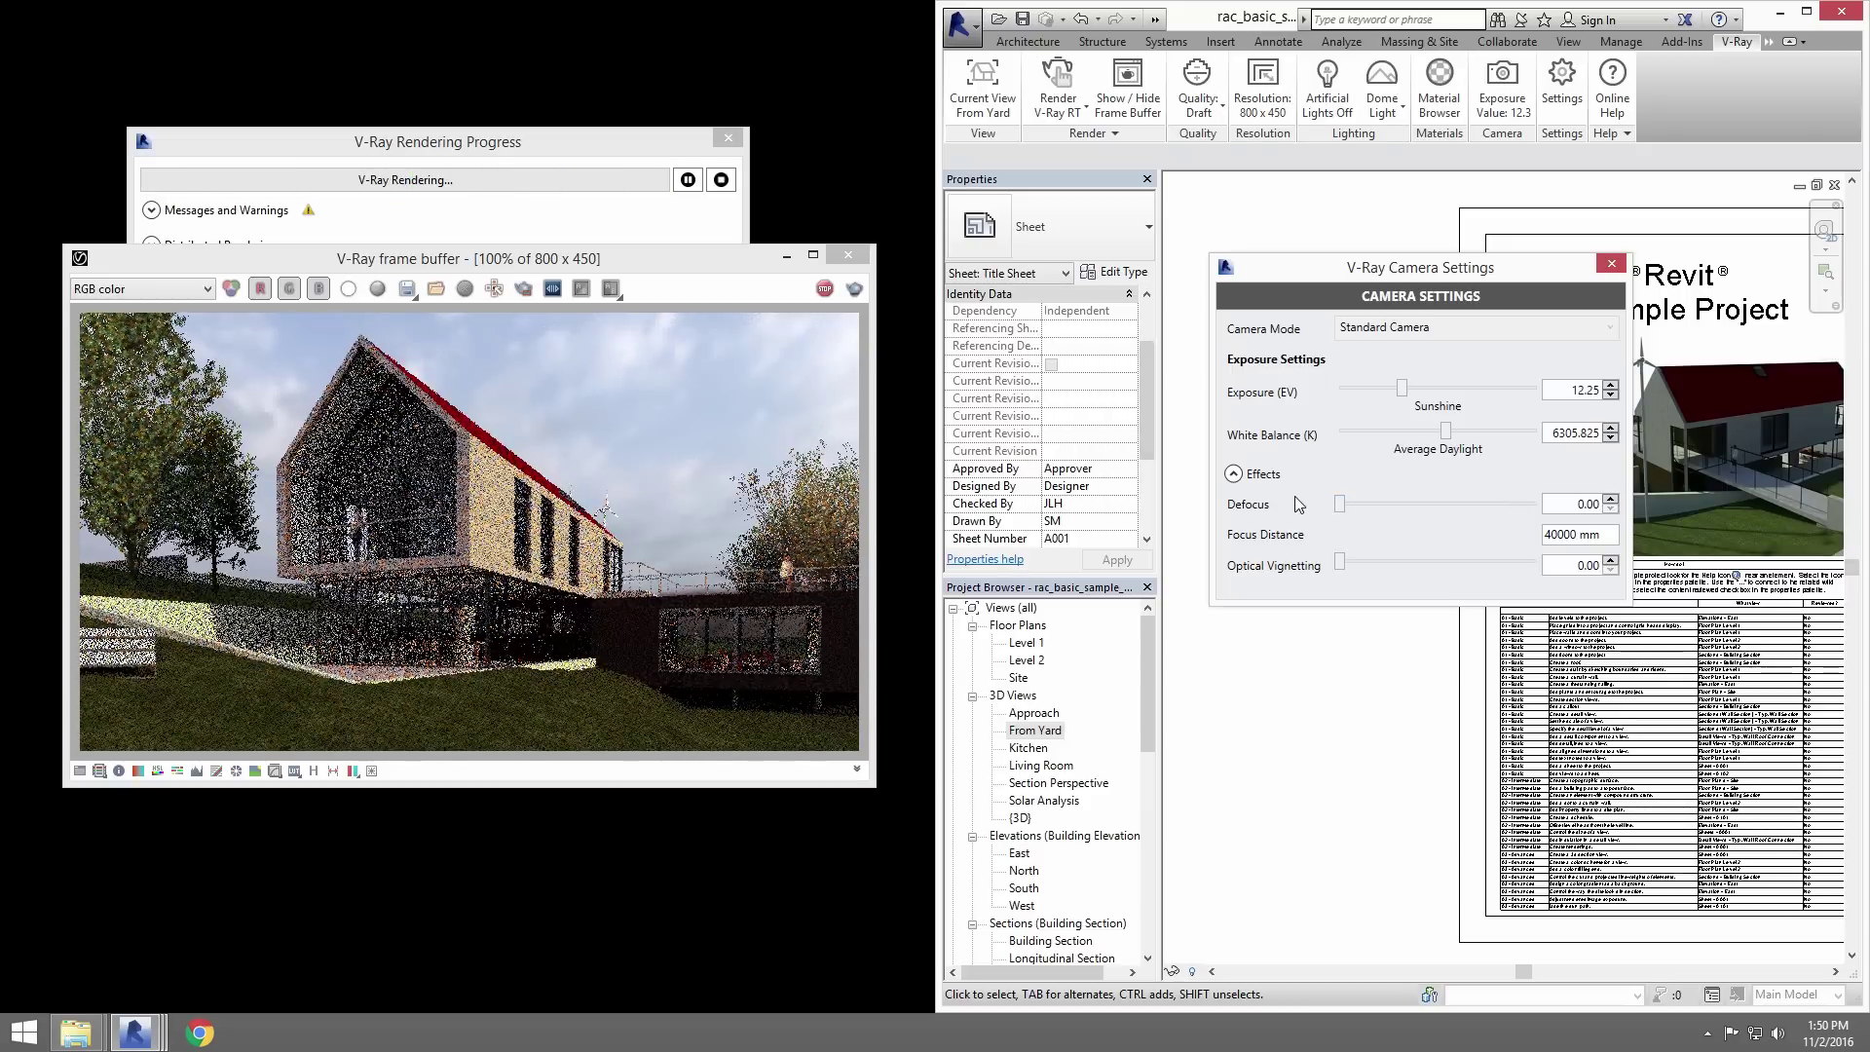
left_click_drag(1340, 562, 1400, 562)
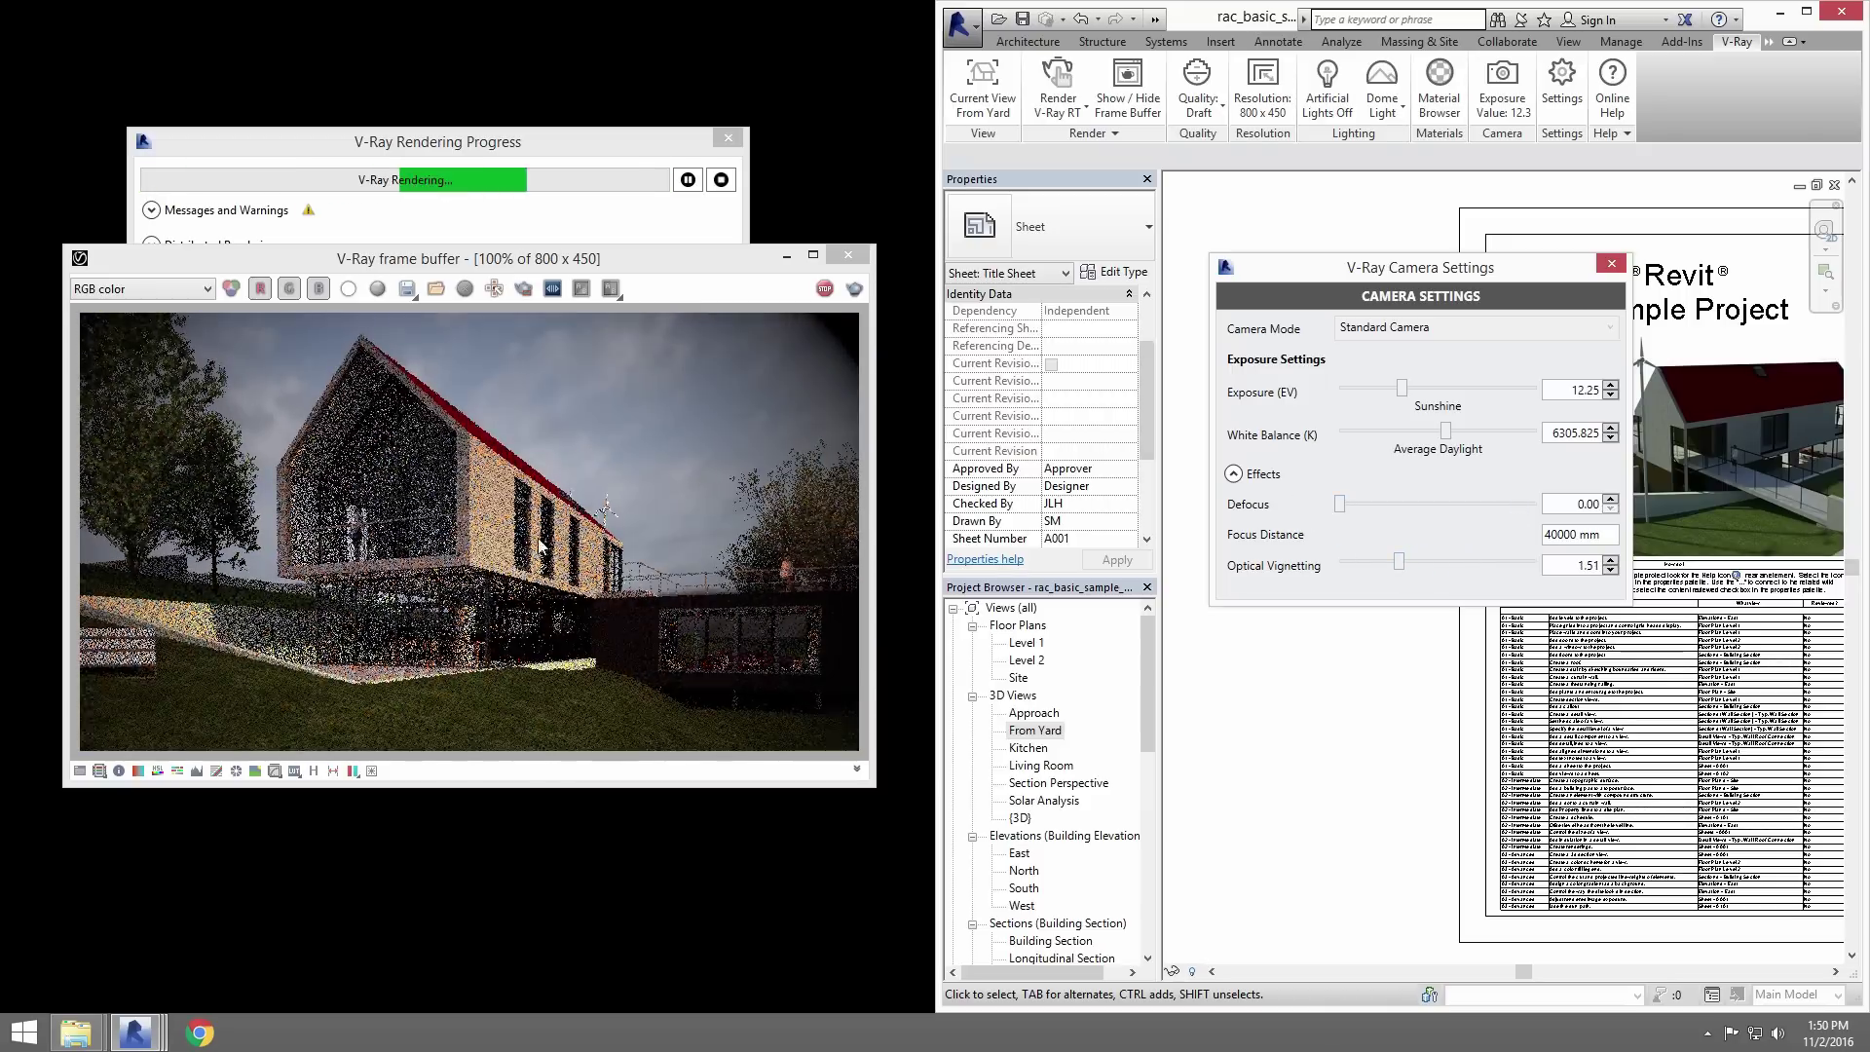
scroll(647, 611, "down", 1)
left_click_drag(1396, 565, 1390, 563)
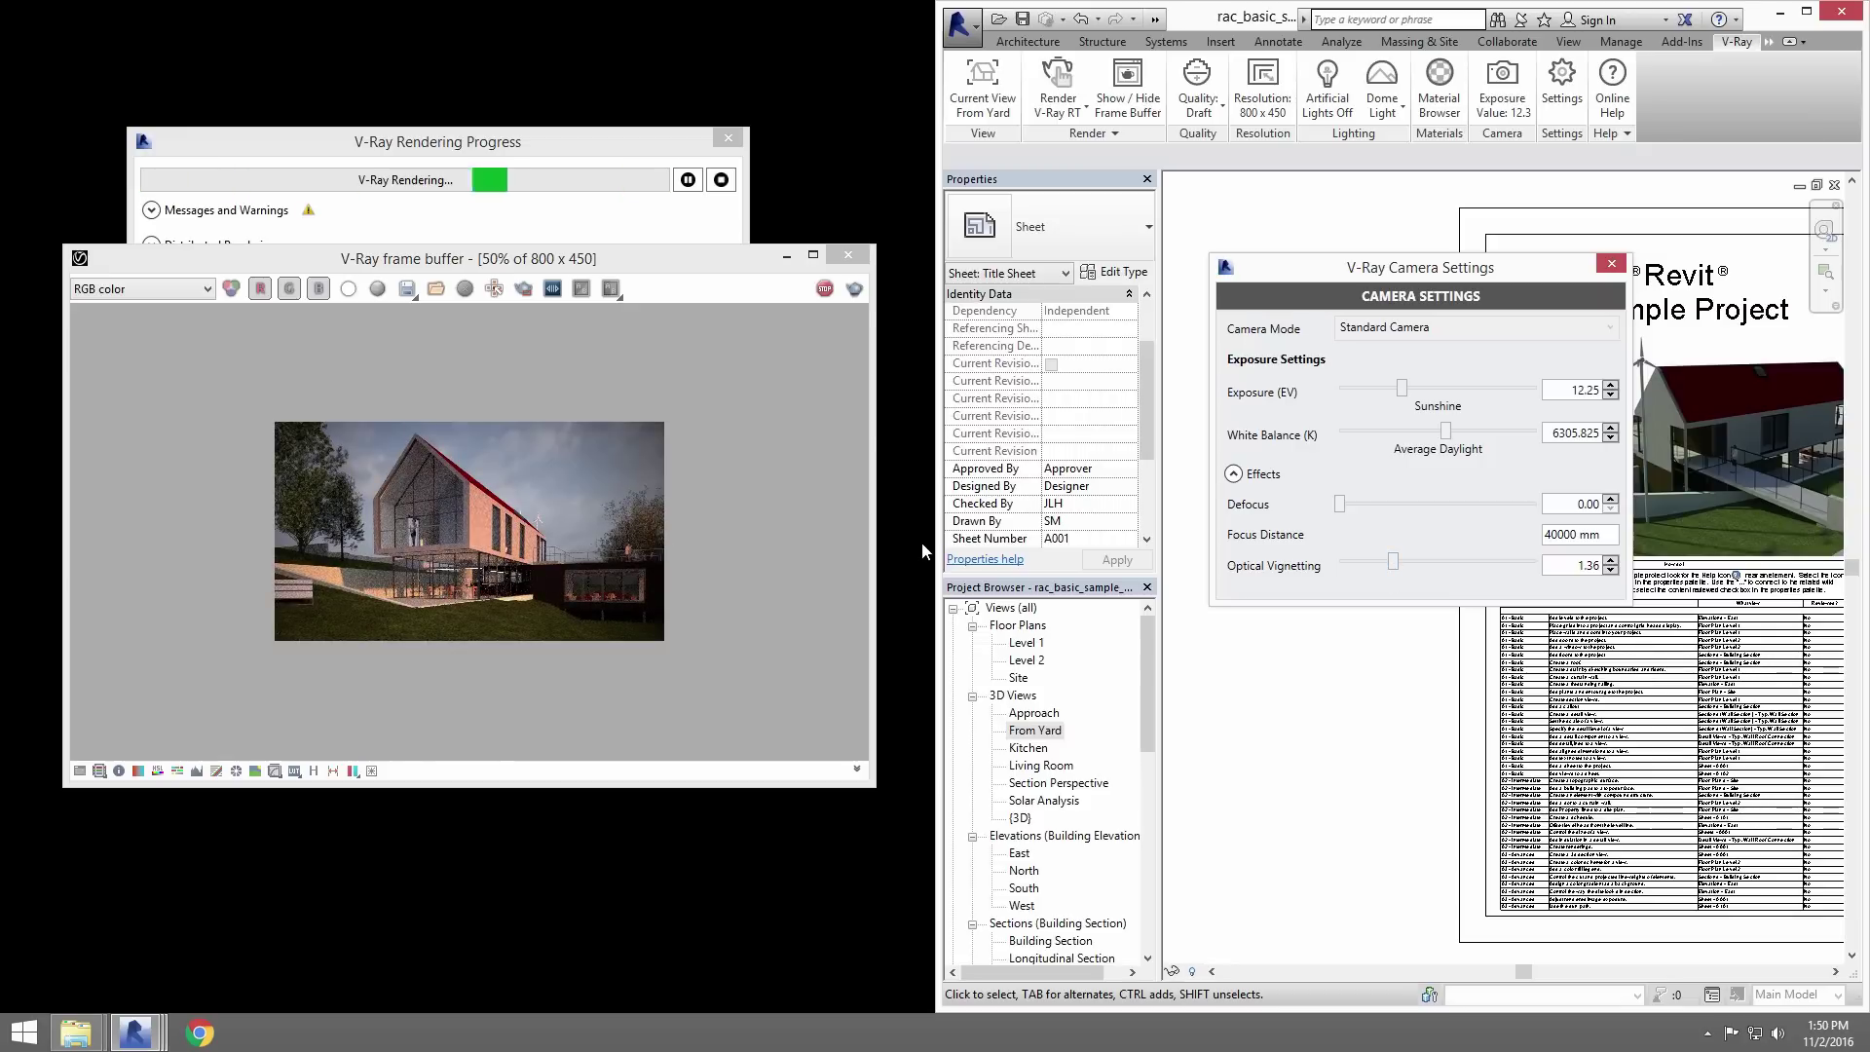
- Stop the live render and set the V-Ray render quality to High
left_click(825, 288)
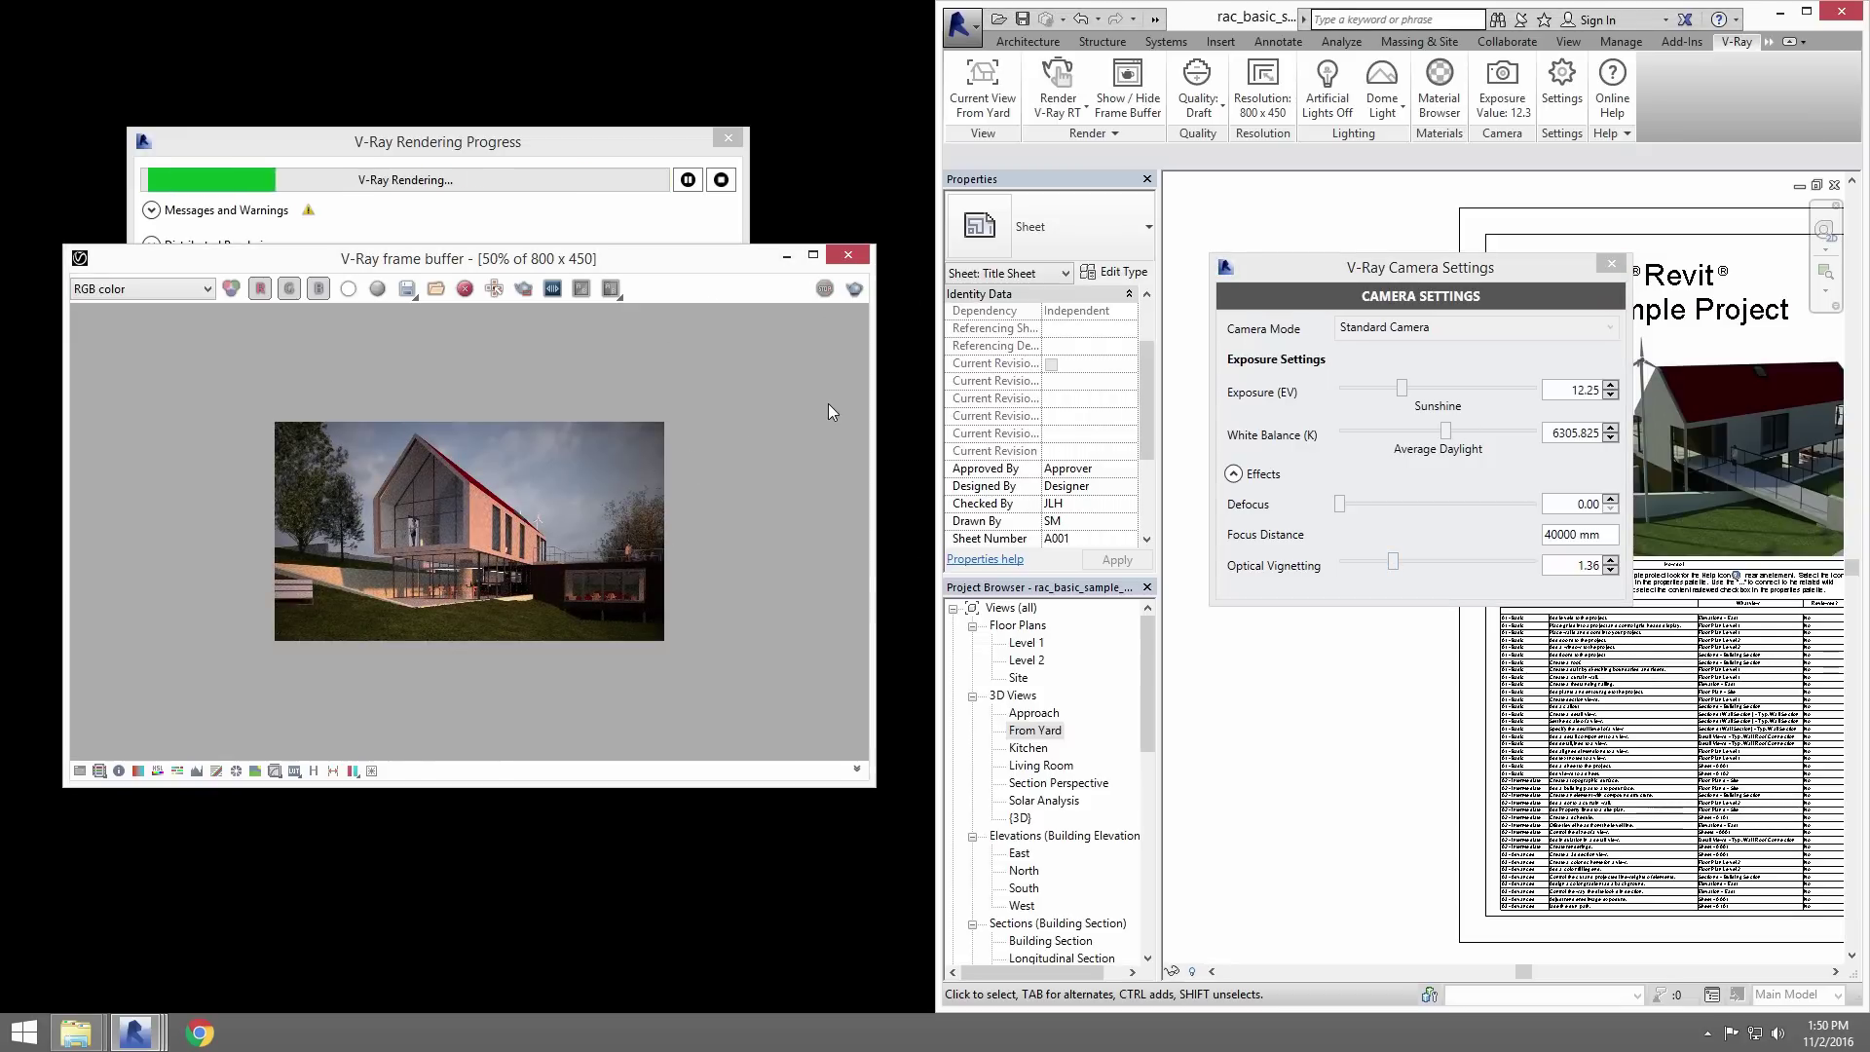
left_click(1205, 115)
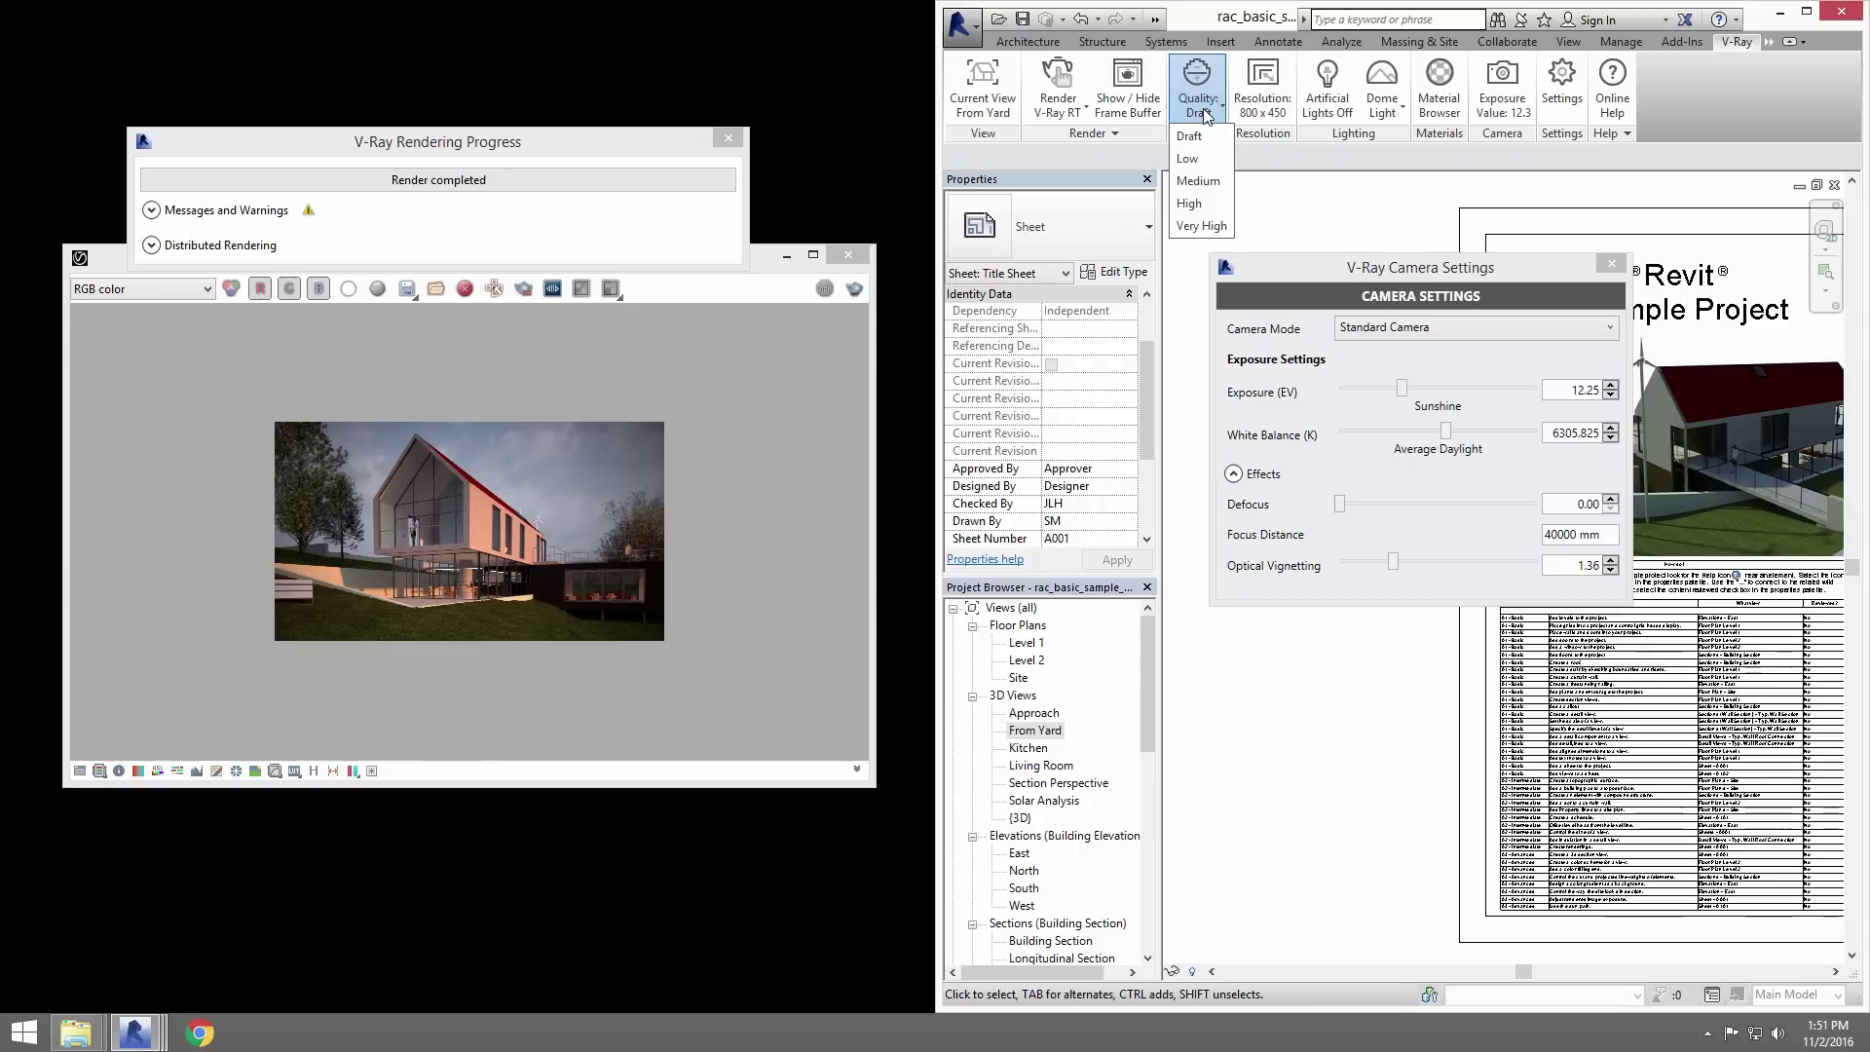
left_click(1189, 204)
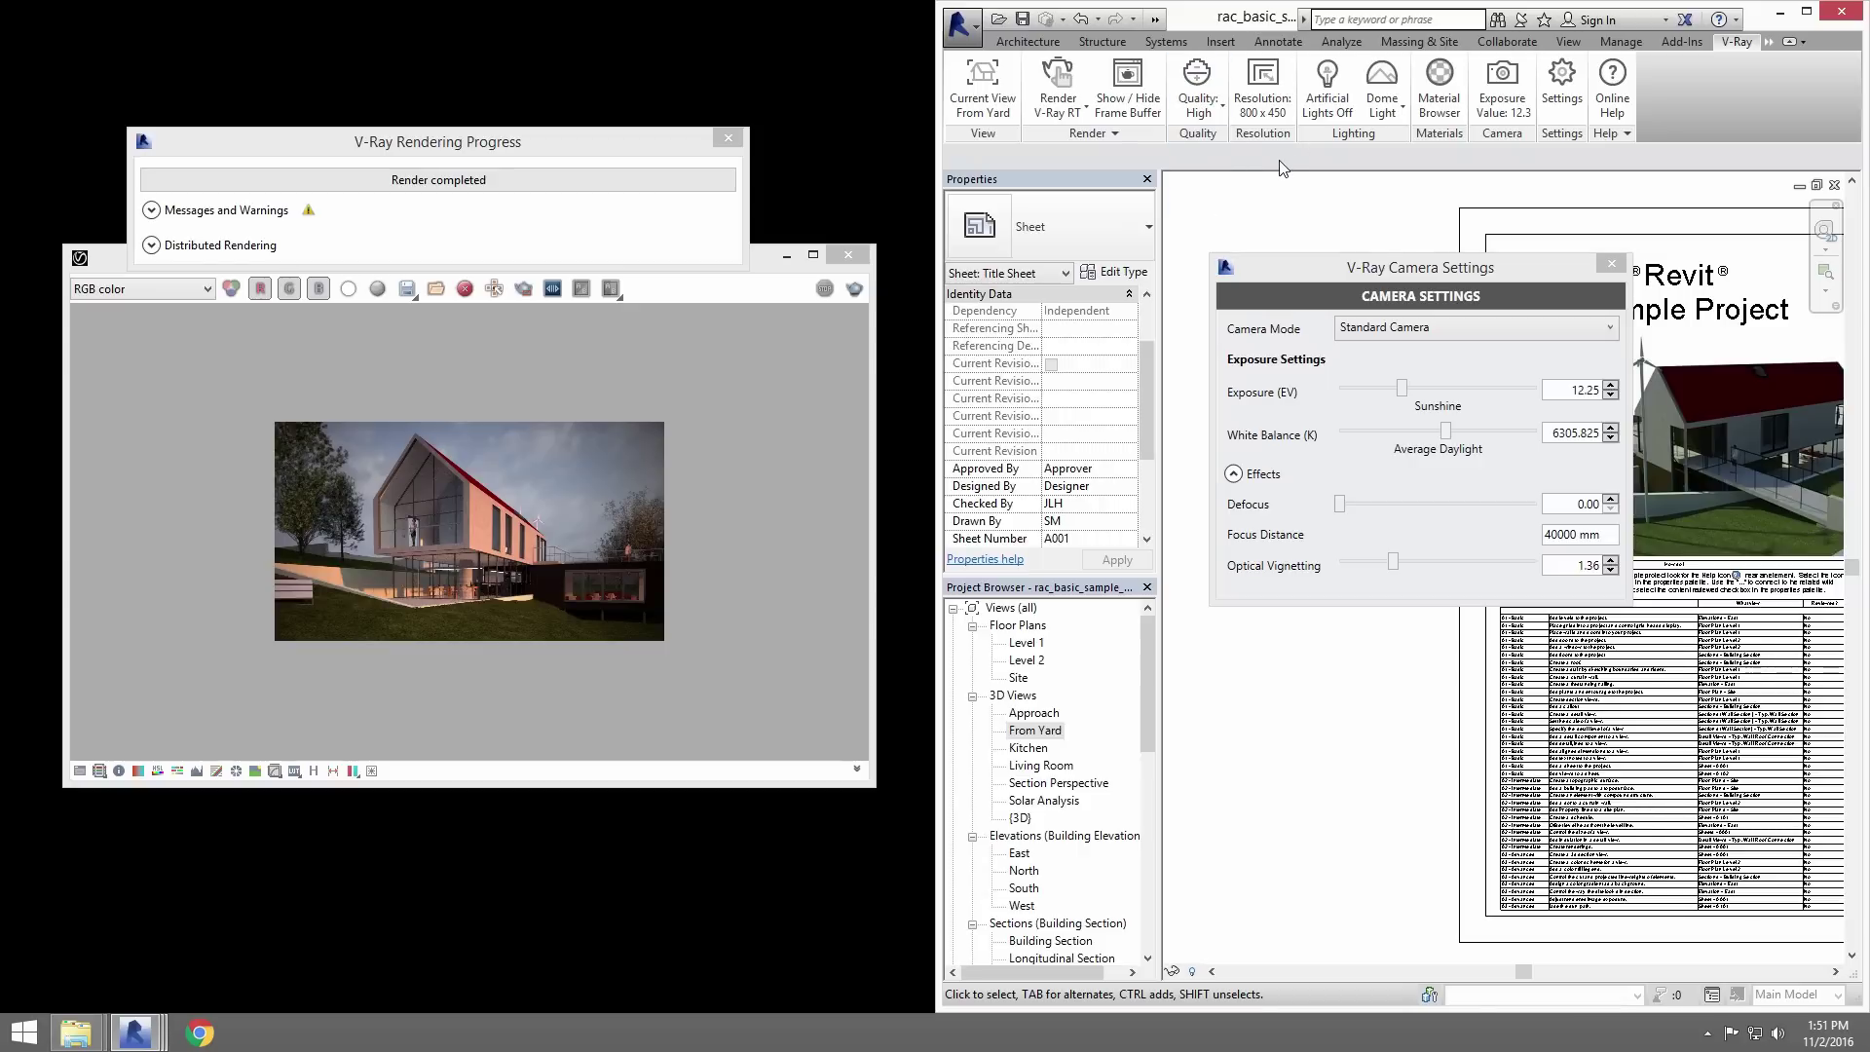
- Set the output resolution to the 1280 x 720 preset
left_click(1263, 92)
left_click(374, 256)
scroll(375, 292, "up", 1)
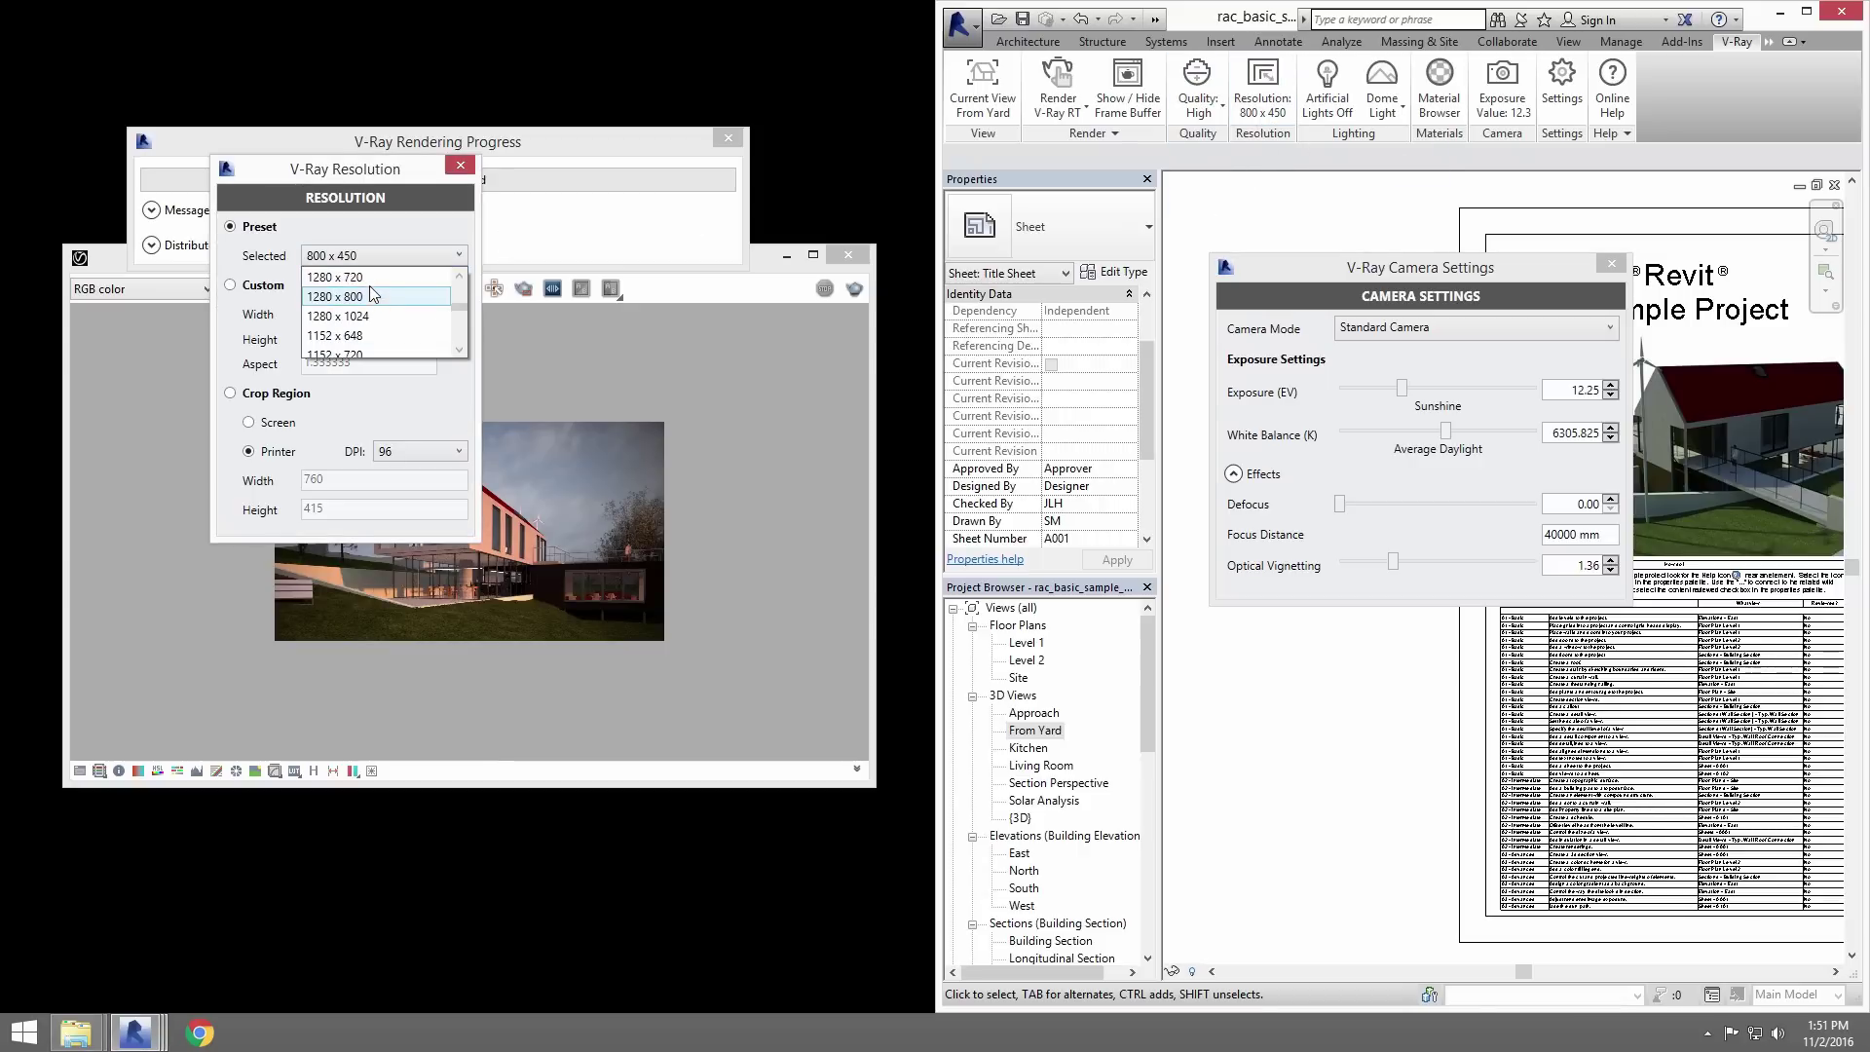
left_click(370, 285)
left_click(461, 166)
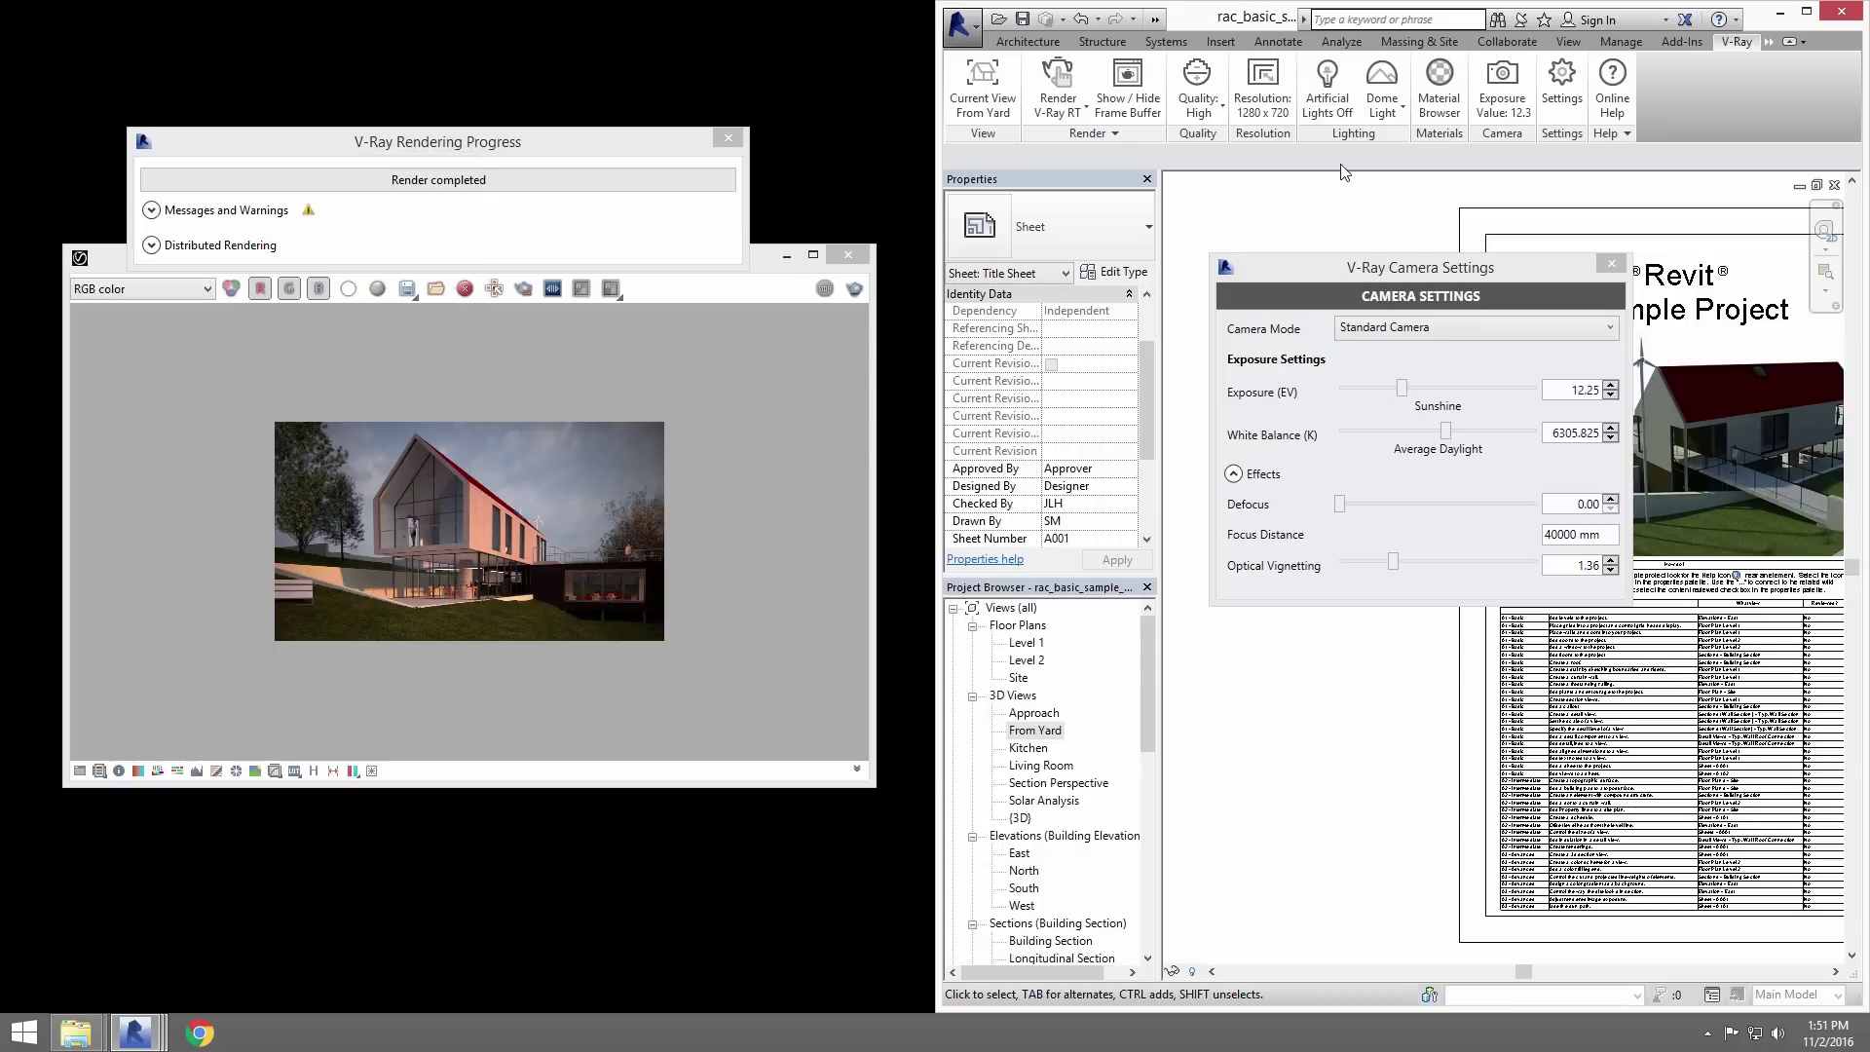
left_click(1059, 101)
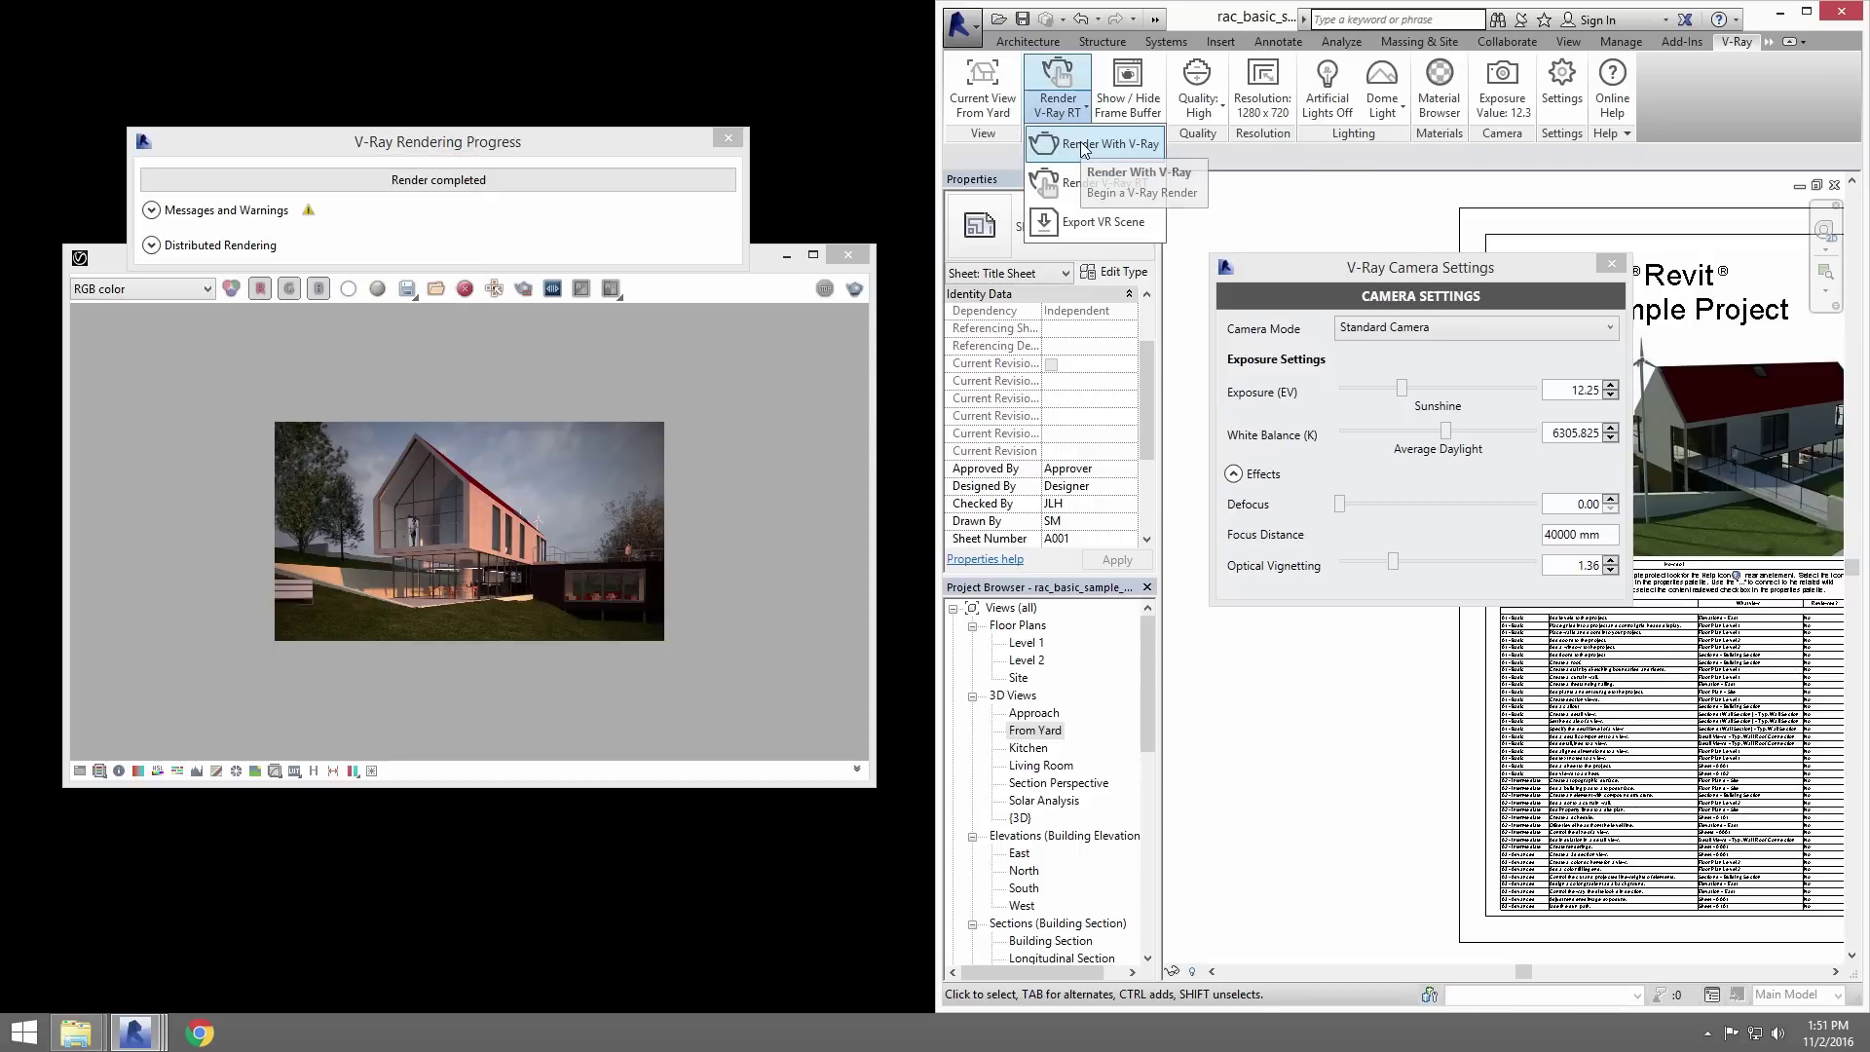
- Render the From Yard view with V-Ray and maximize the frame buffer window
left_click(1083, 146)
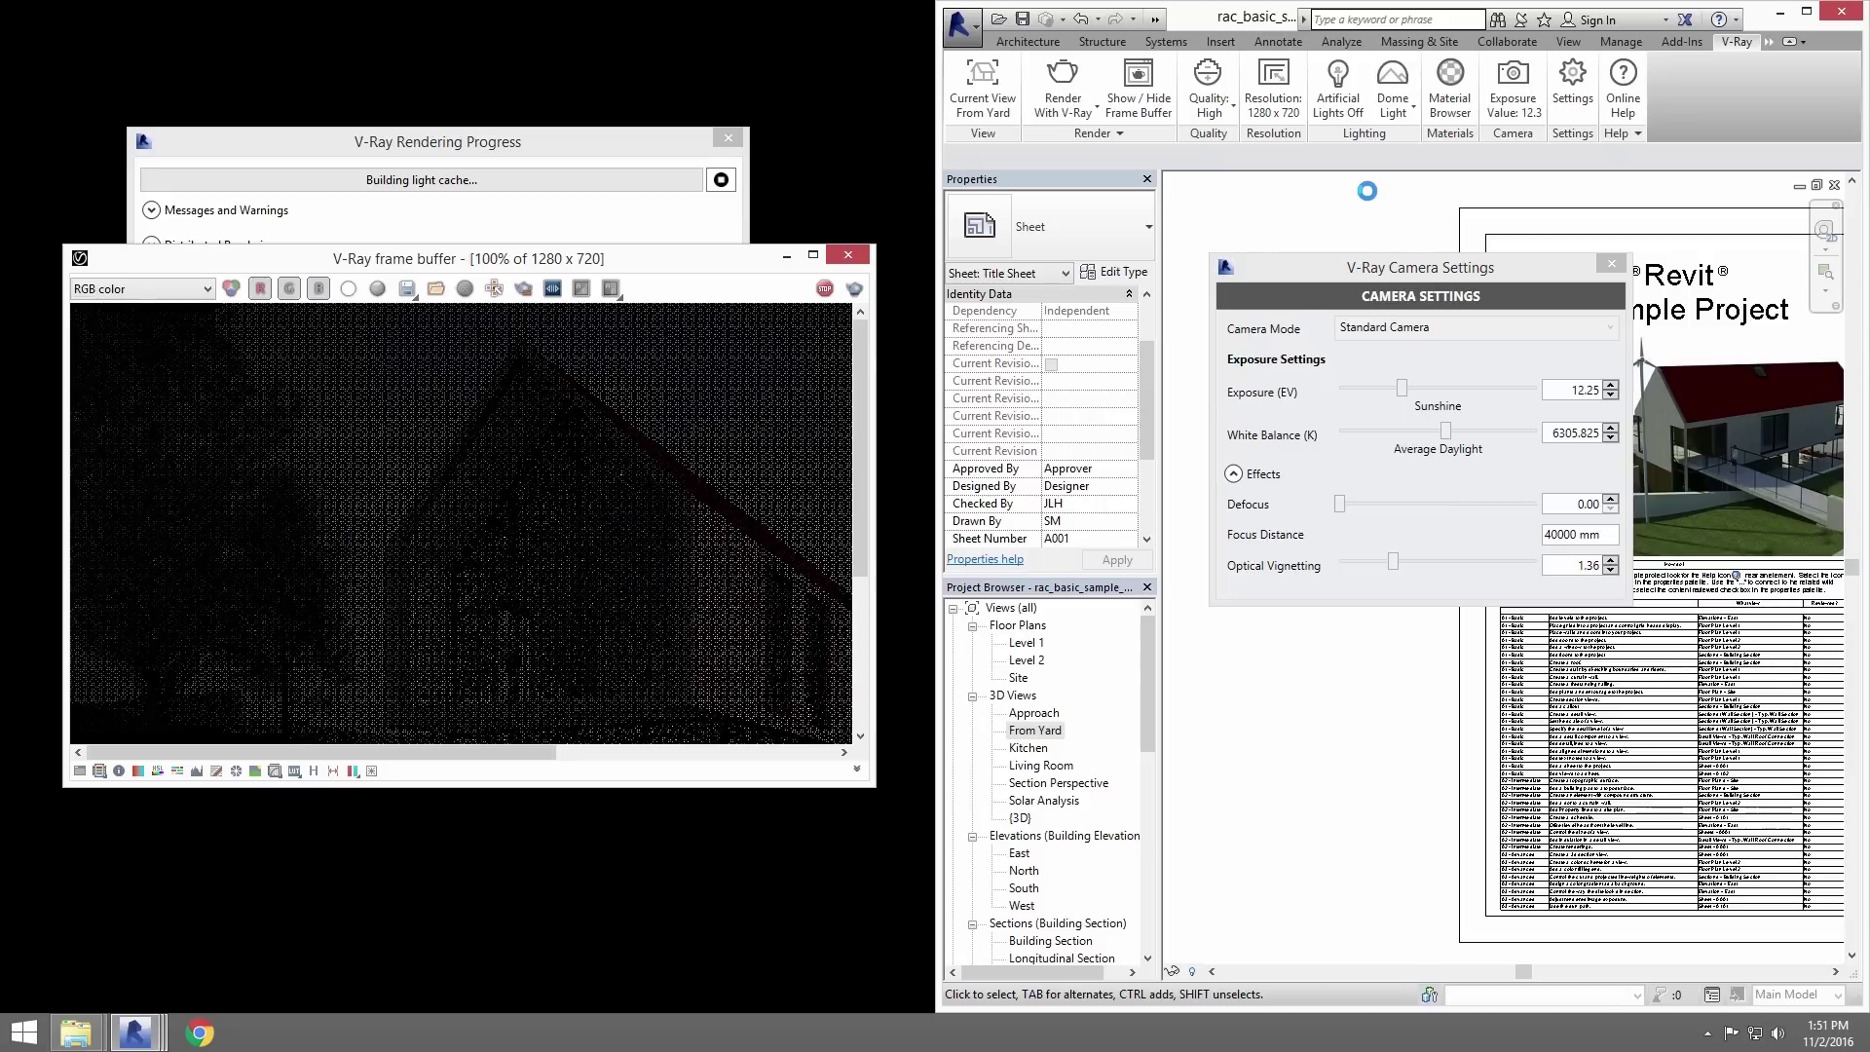
left_click(814, 255)
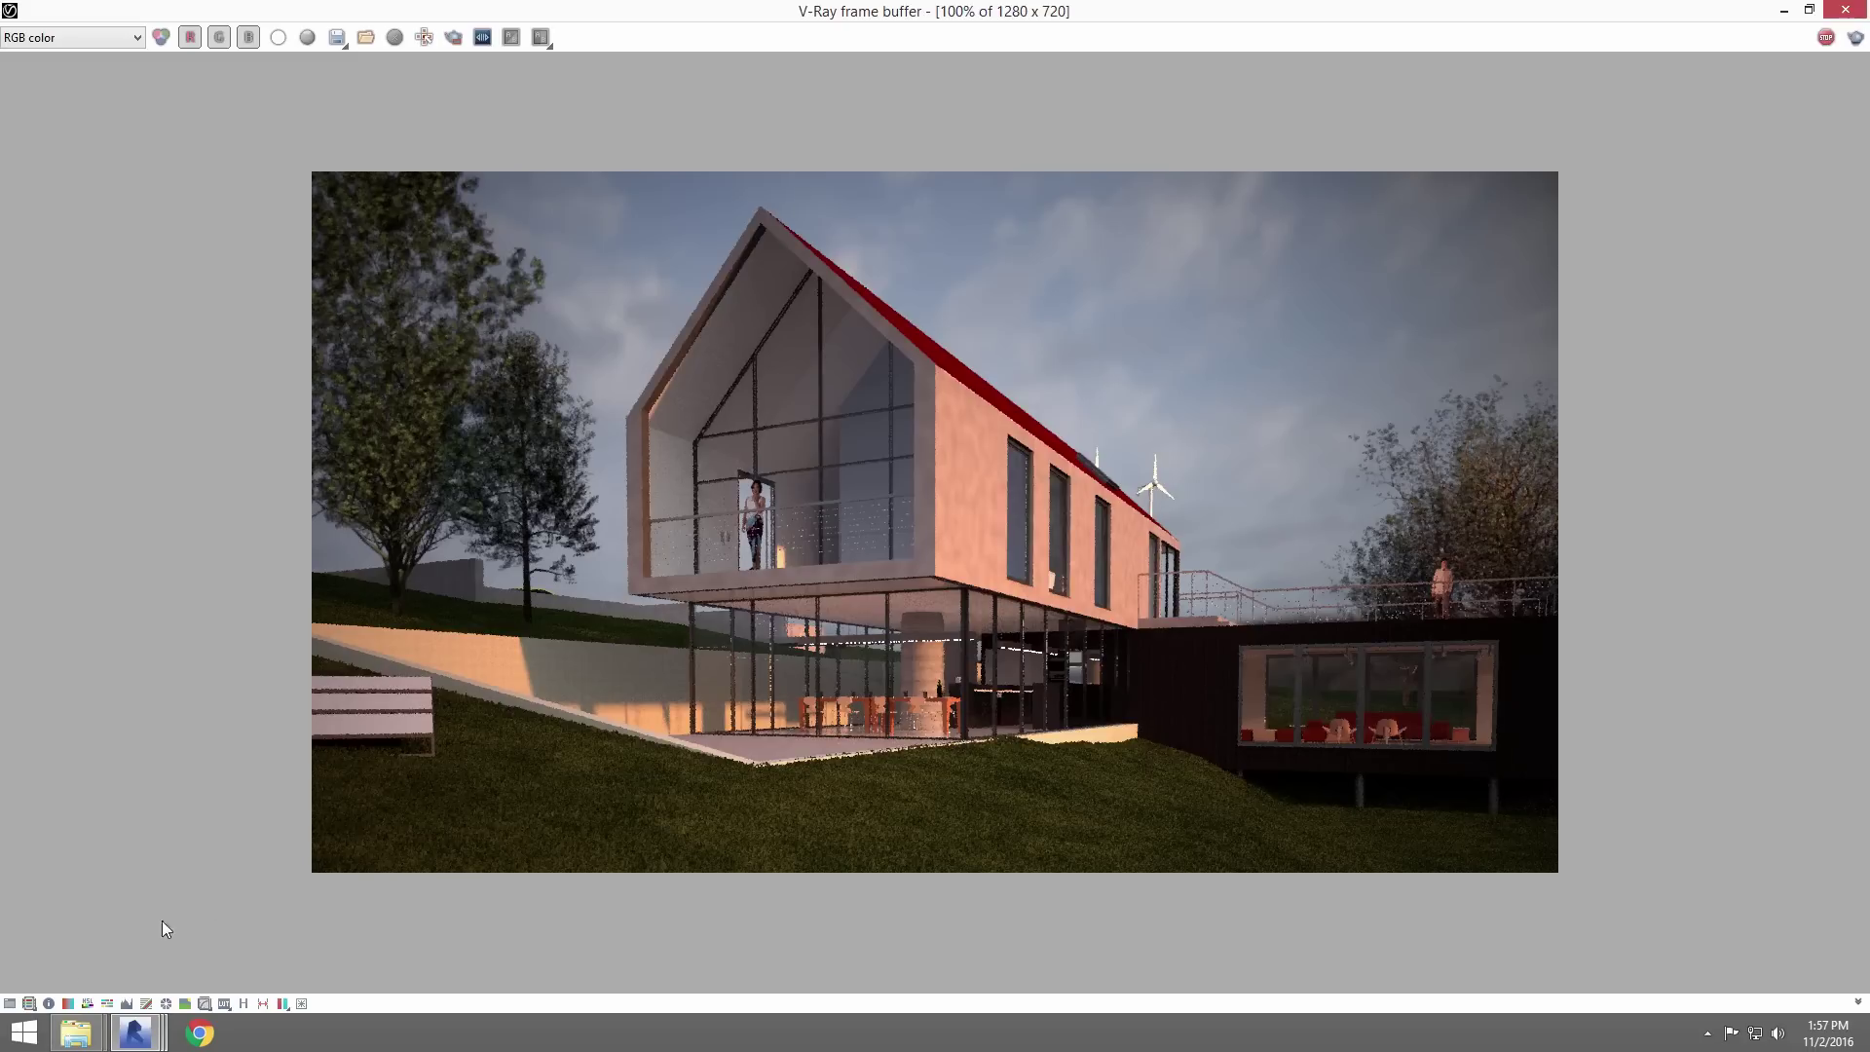
- Enable frame-buffer exposure 1.08 with highlight burn 0.39 and white balance 6408
left_click(10, 1004)
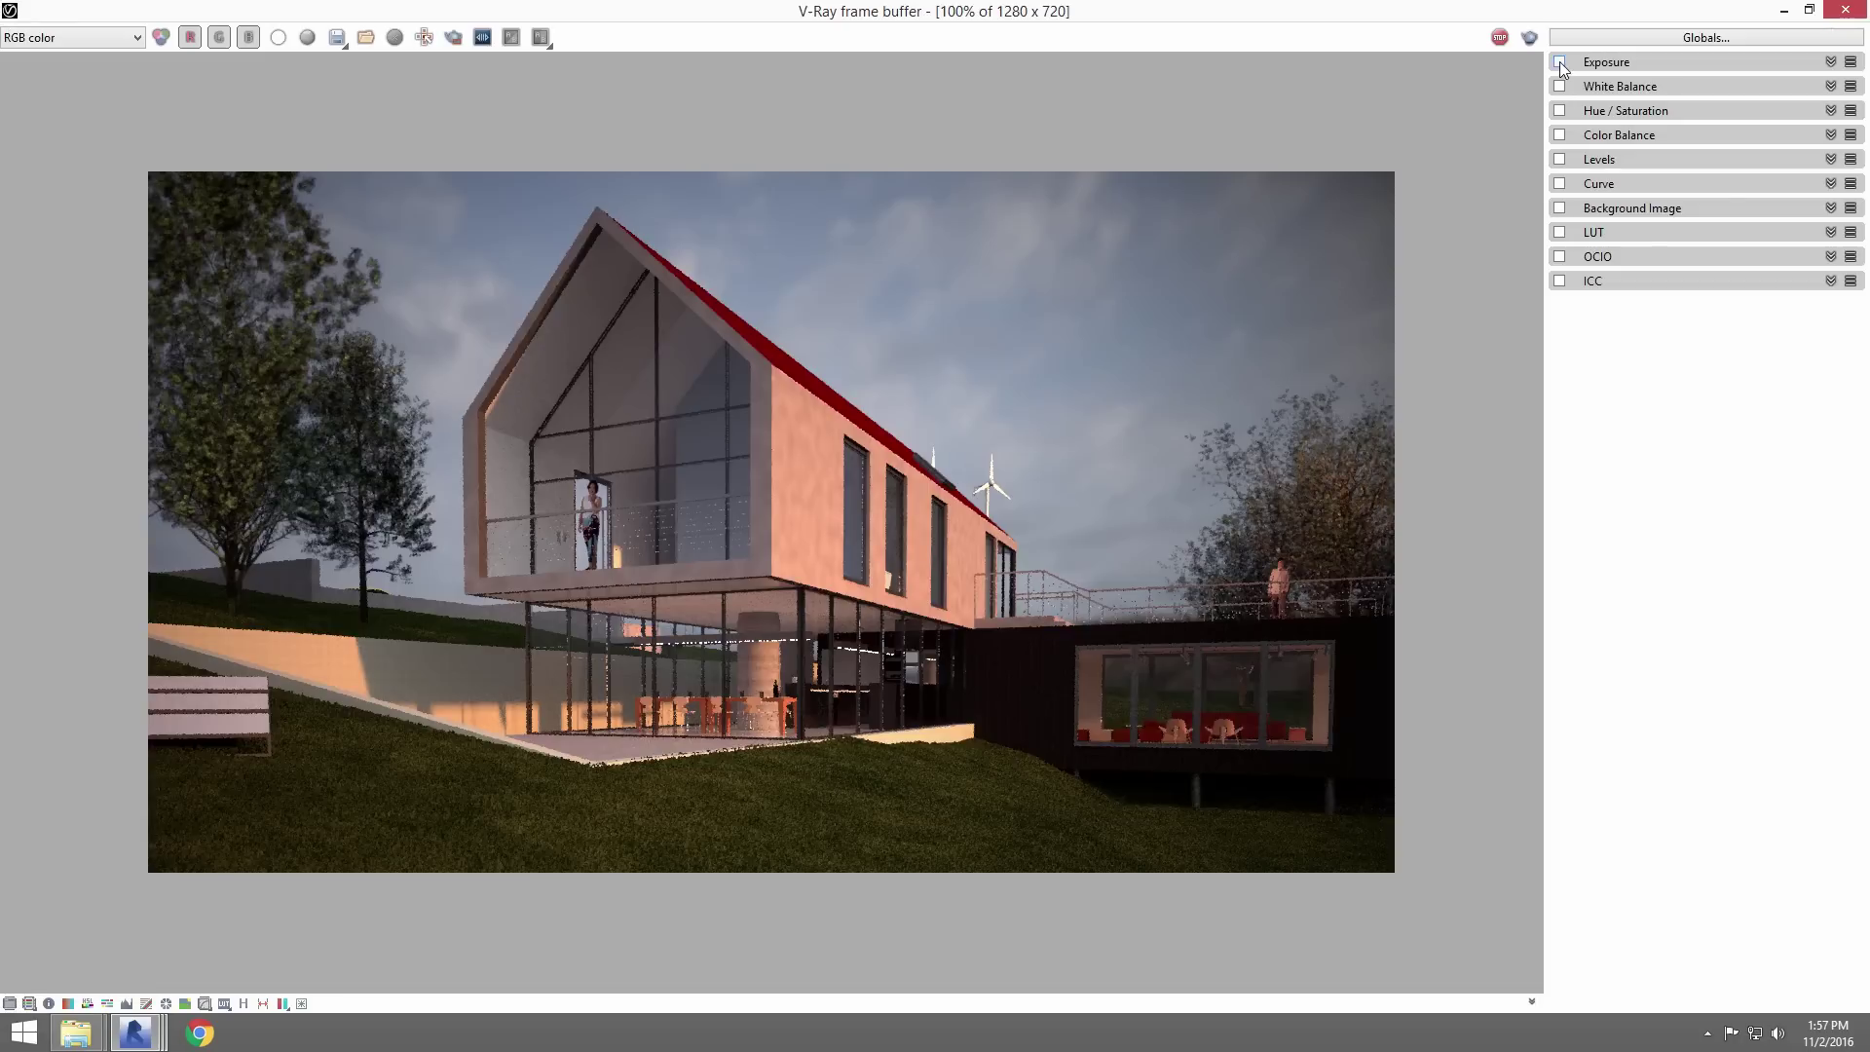
left_click(1830, 61)
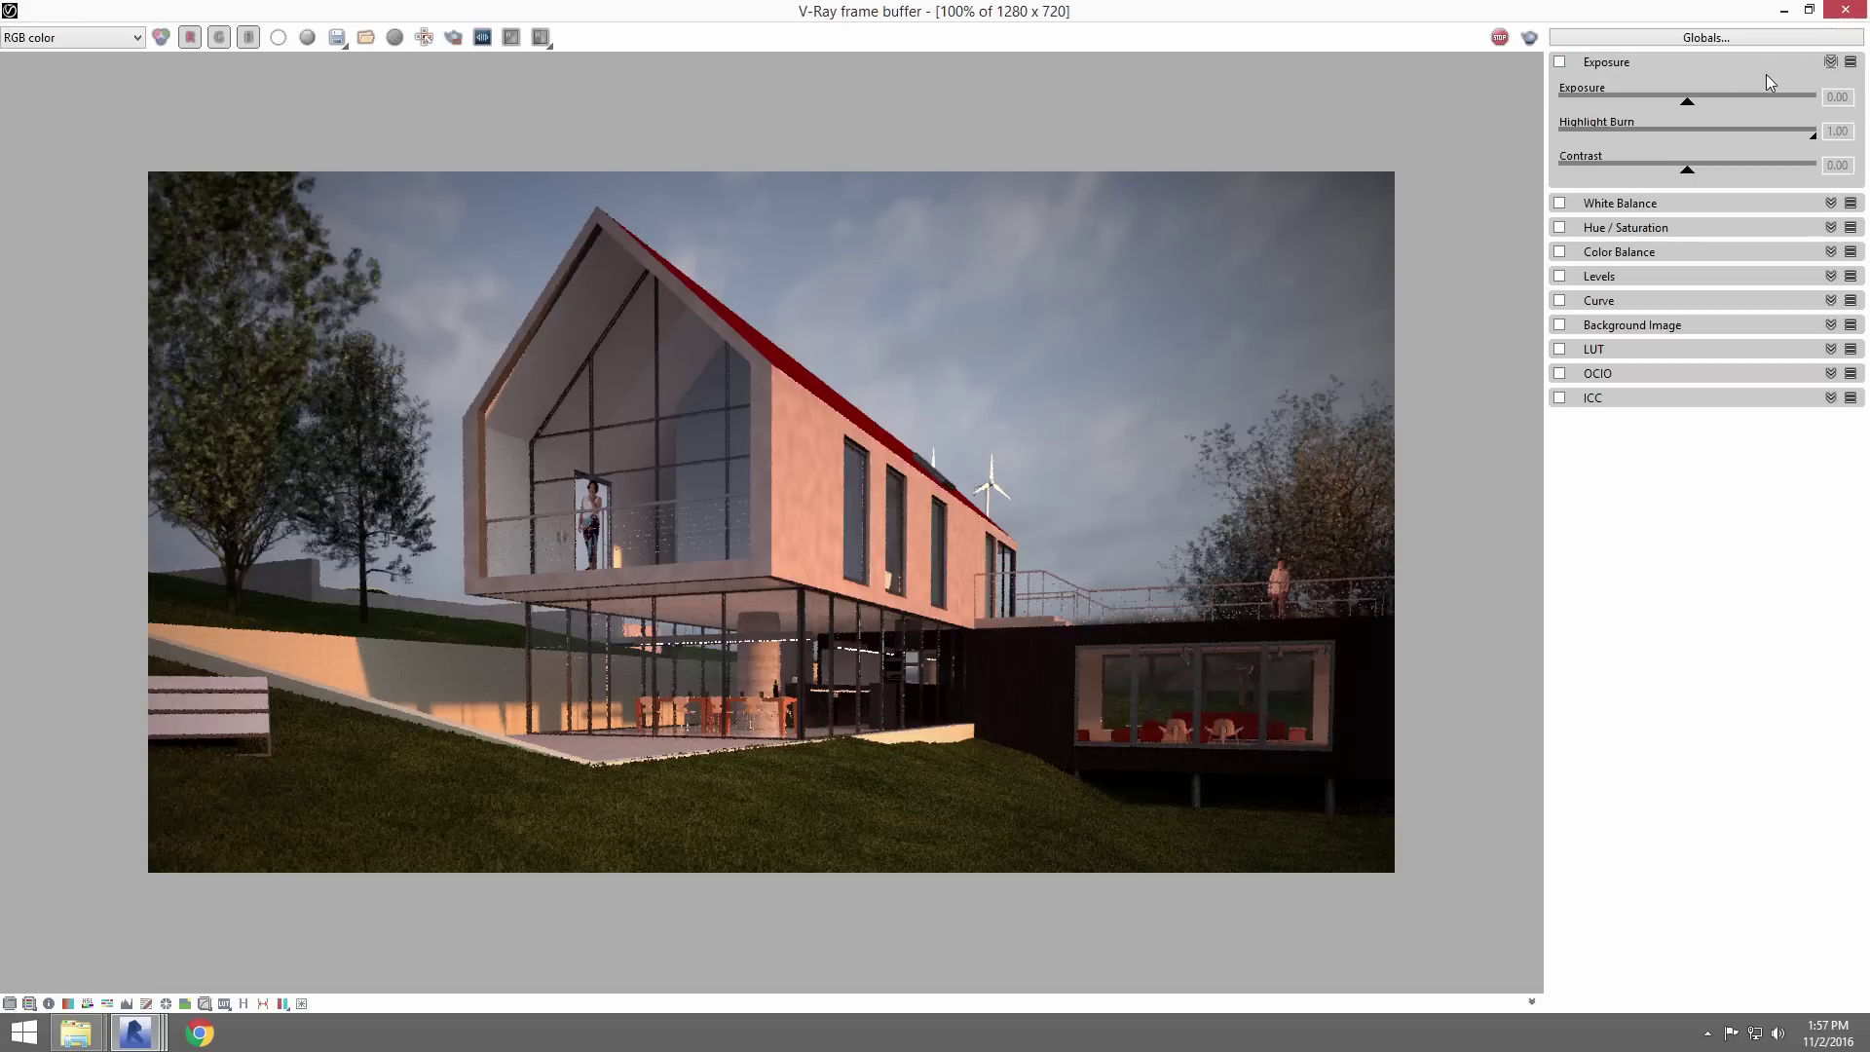
mouse_move(1687, 101)
left_mouse_down()
mouse_move(1704, 100)
mouse_move(1658, 134)
mouse_move(1714, 99)
left_mouse_up()
left_click(1741, 132)
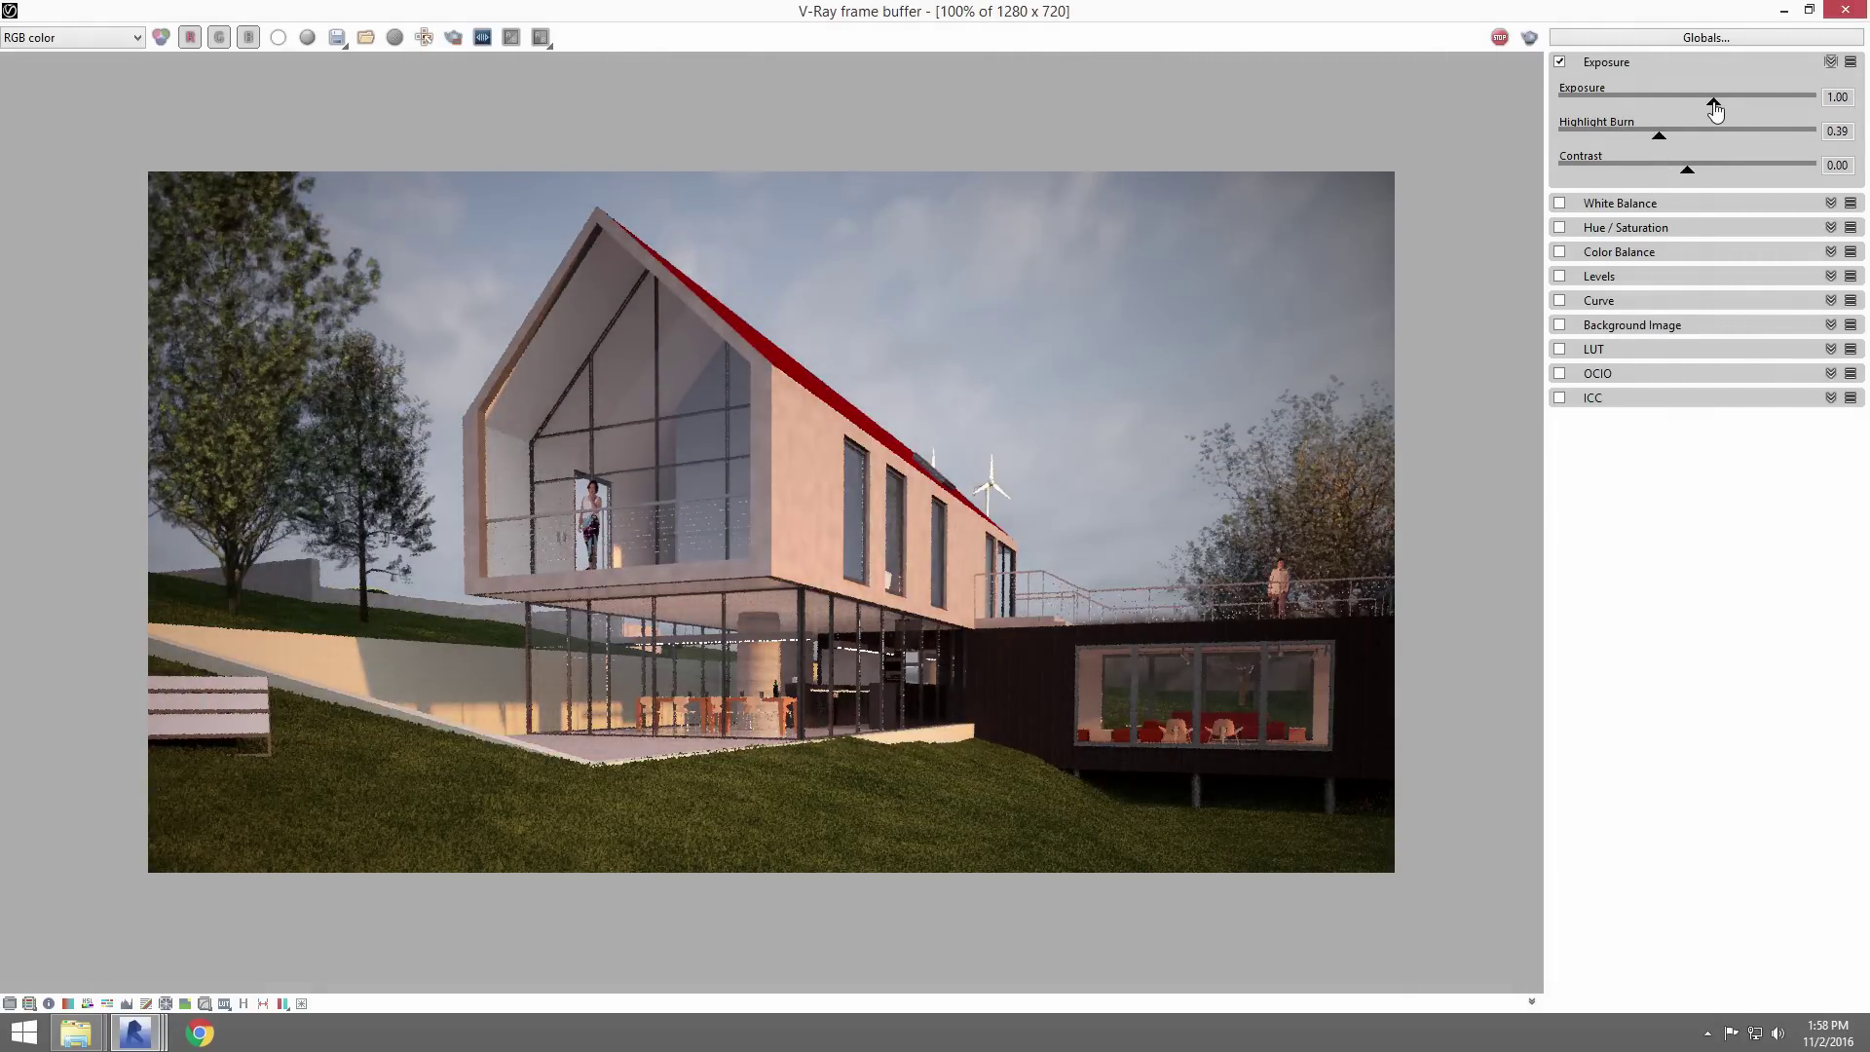
left_click(1559, 203)
mouse_move(1692, 243)
left_mouse_down()
mouse_move(1650, 251)
mouse_move(1684, 252)
left_mouse_up()
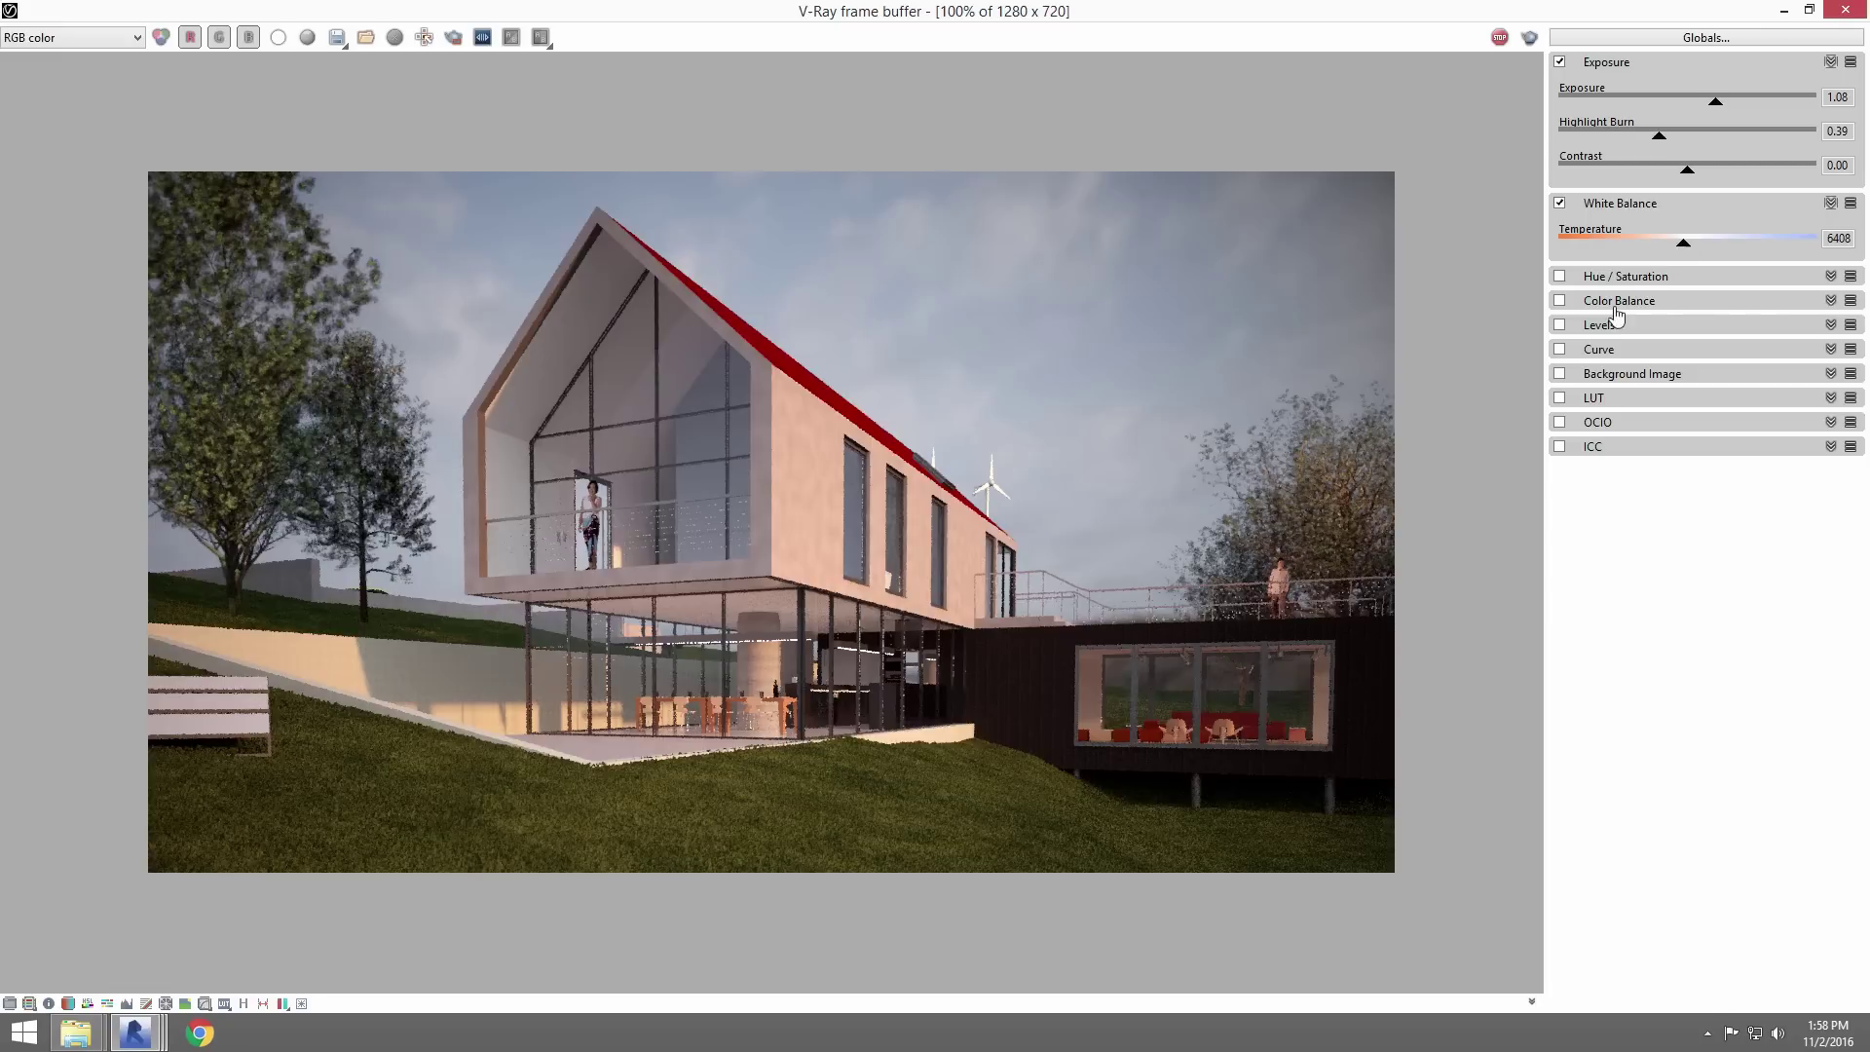
- Try a Hue/Saturation change and disable it, then preview the Color Balance, Levels and Curve sections
left_click(1626, 281)
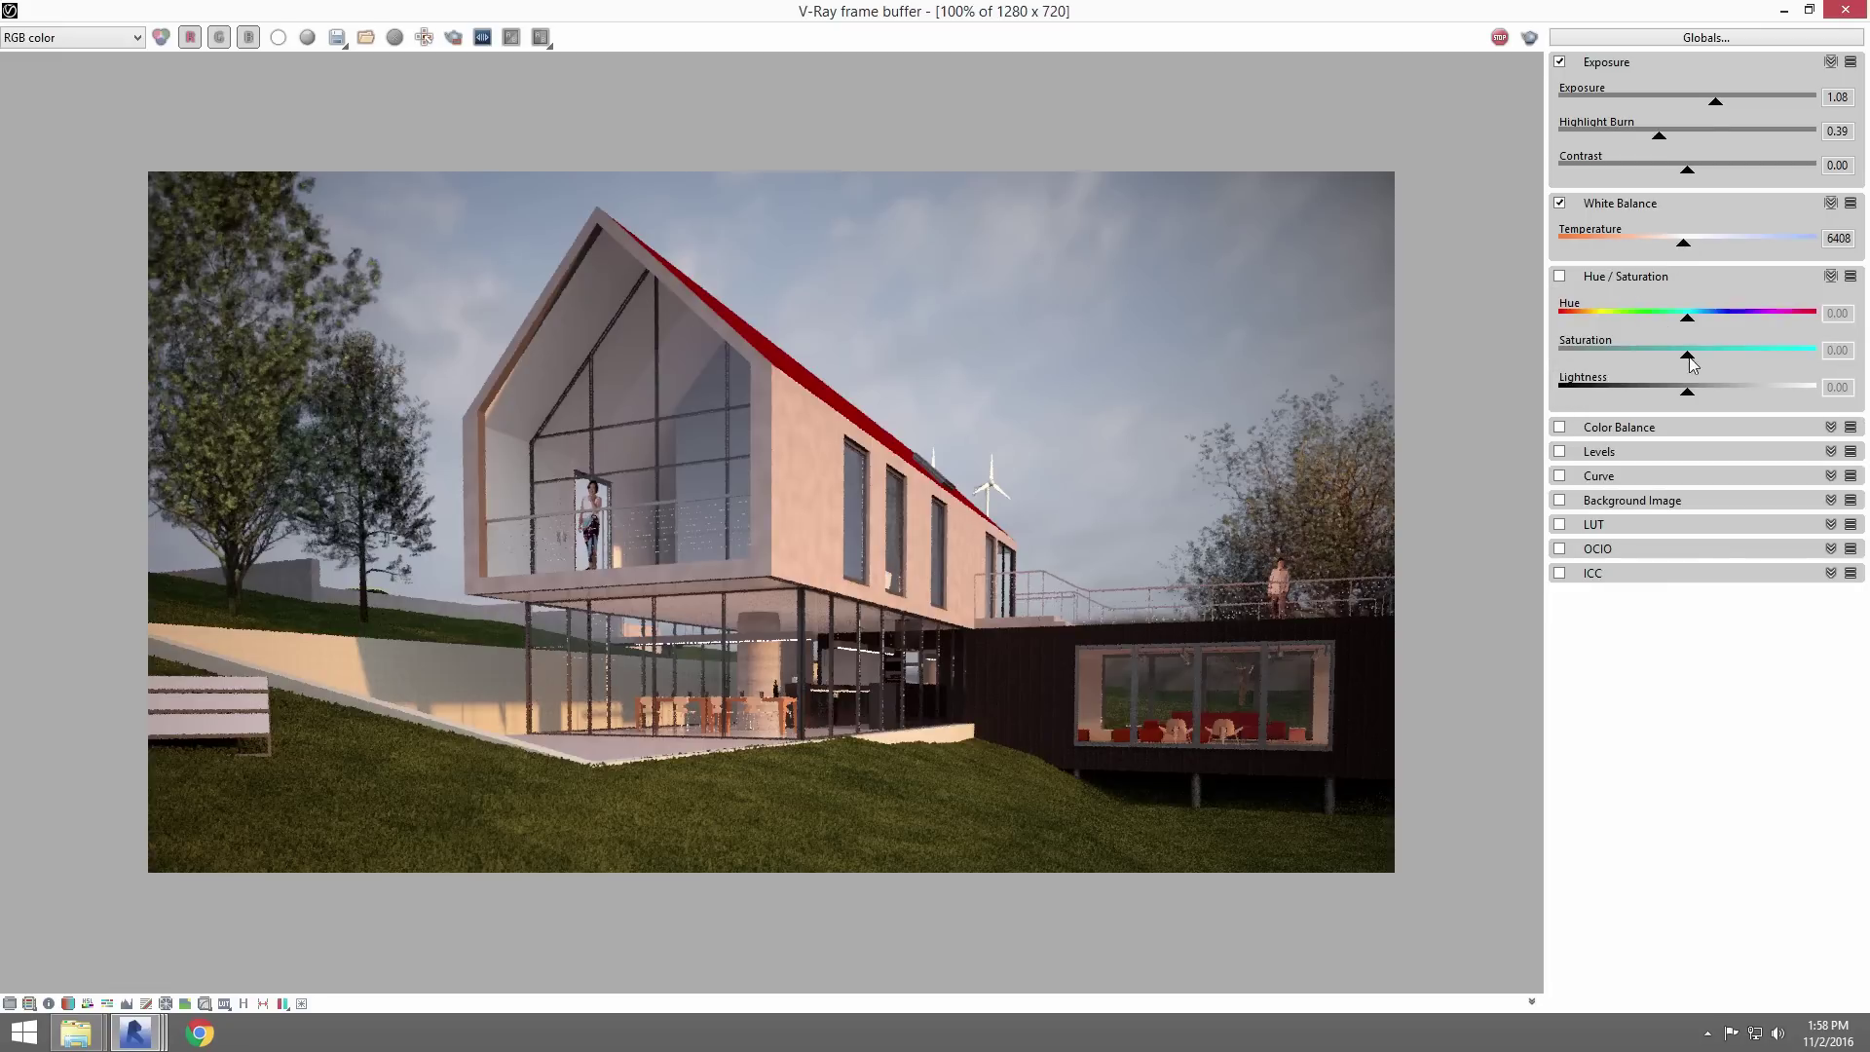
mouse_move(1688, 357)
left_mouse_down()
mouse_move(1559, 360)
mouse_move(1735, 354)
mouse_move(1700, 358)
left_mouse_up()
left_click(1560, 277)
left_click(1630, 435)
left_click(1624, 609)
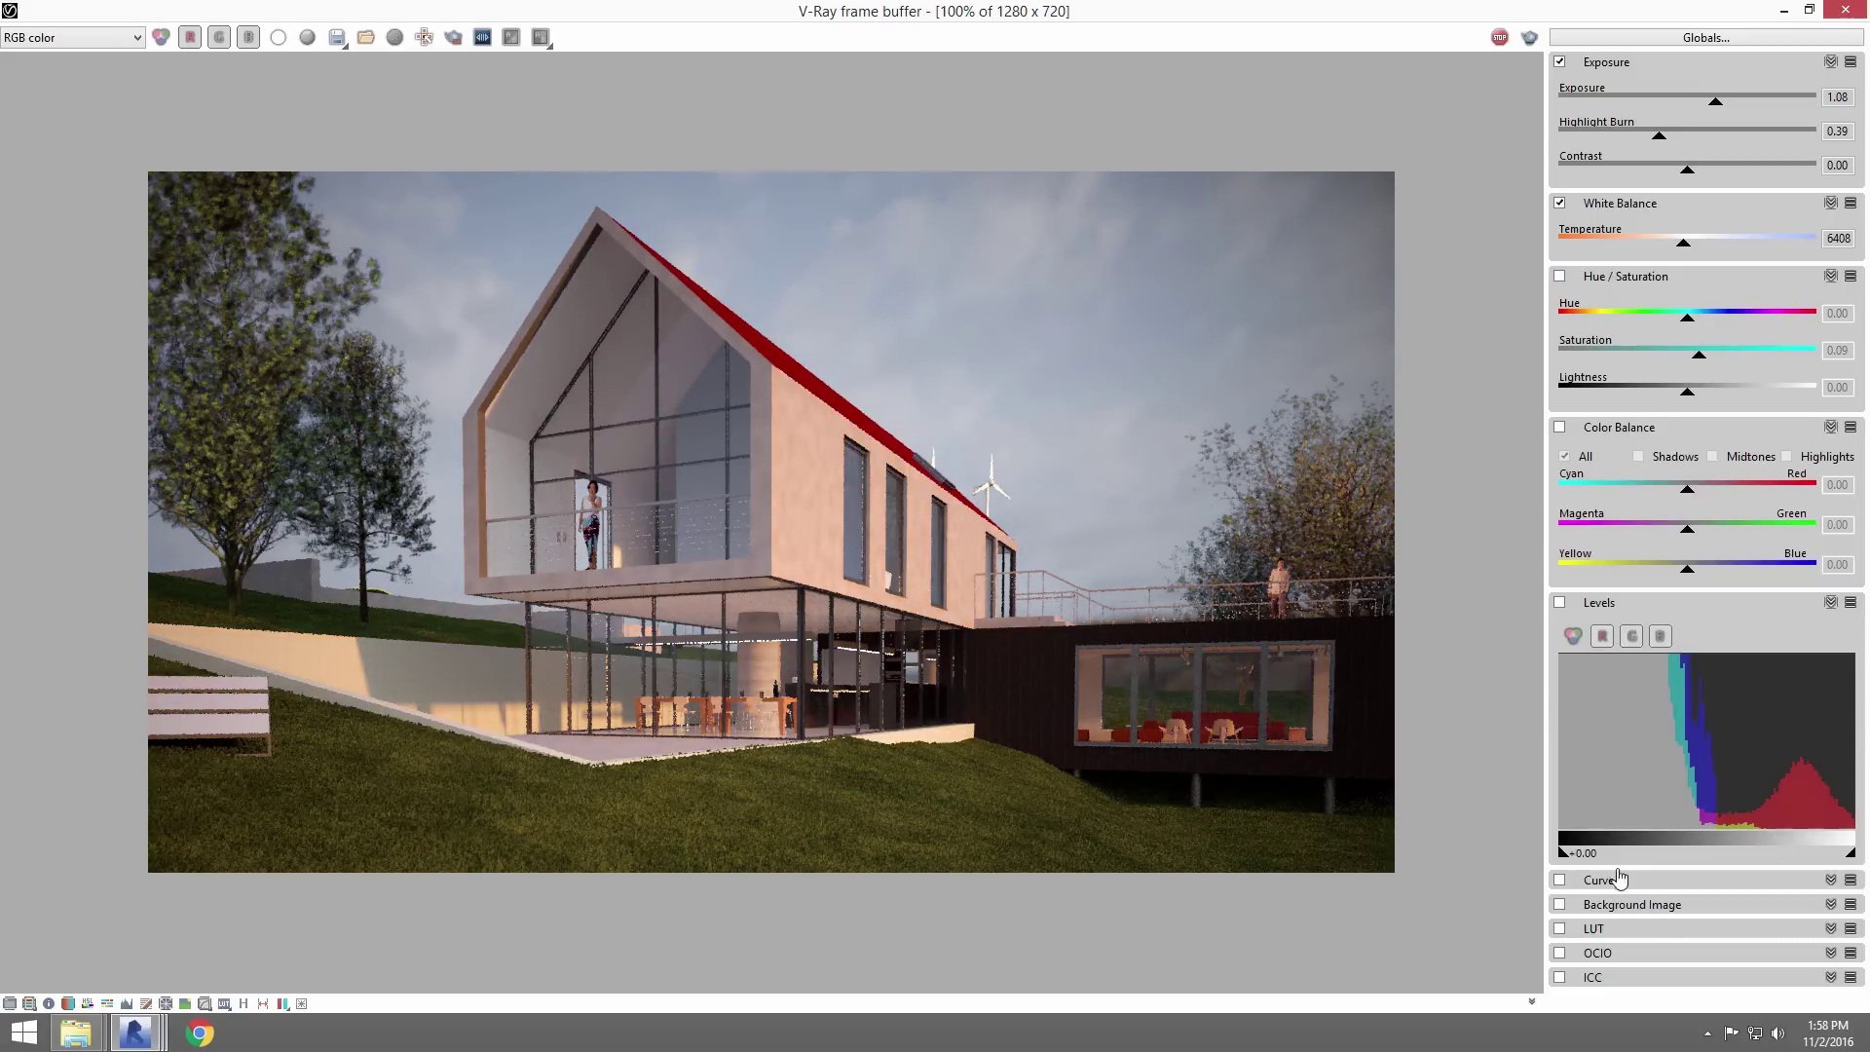
left_click(1602, 603)
- Experiment with a brightening tone curve, then disable the curve and close the corrections panel
left_click(1592, 913)
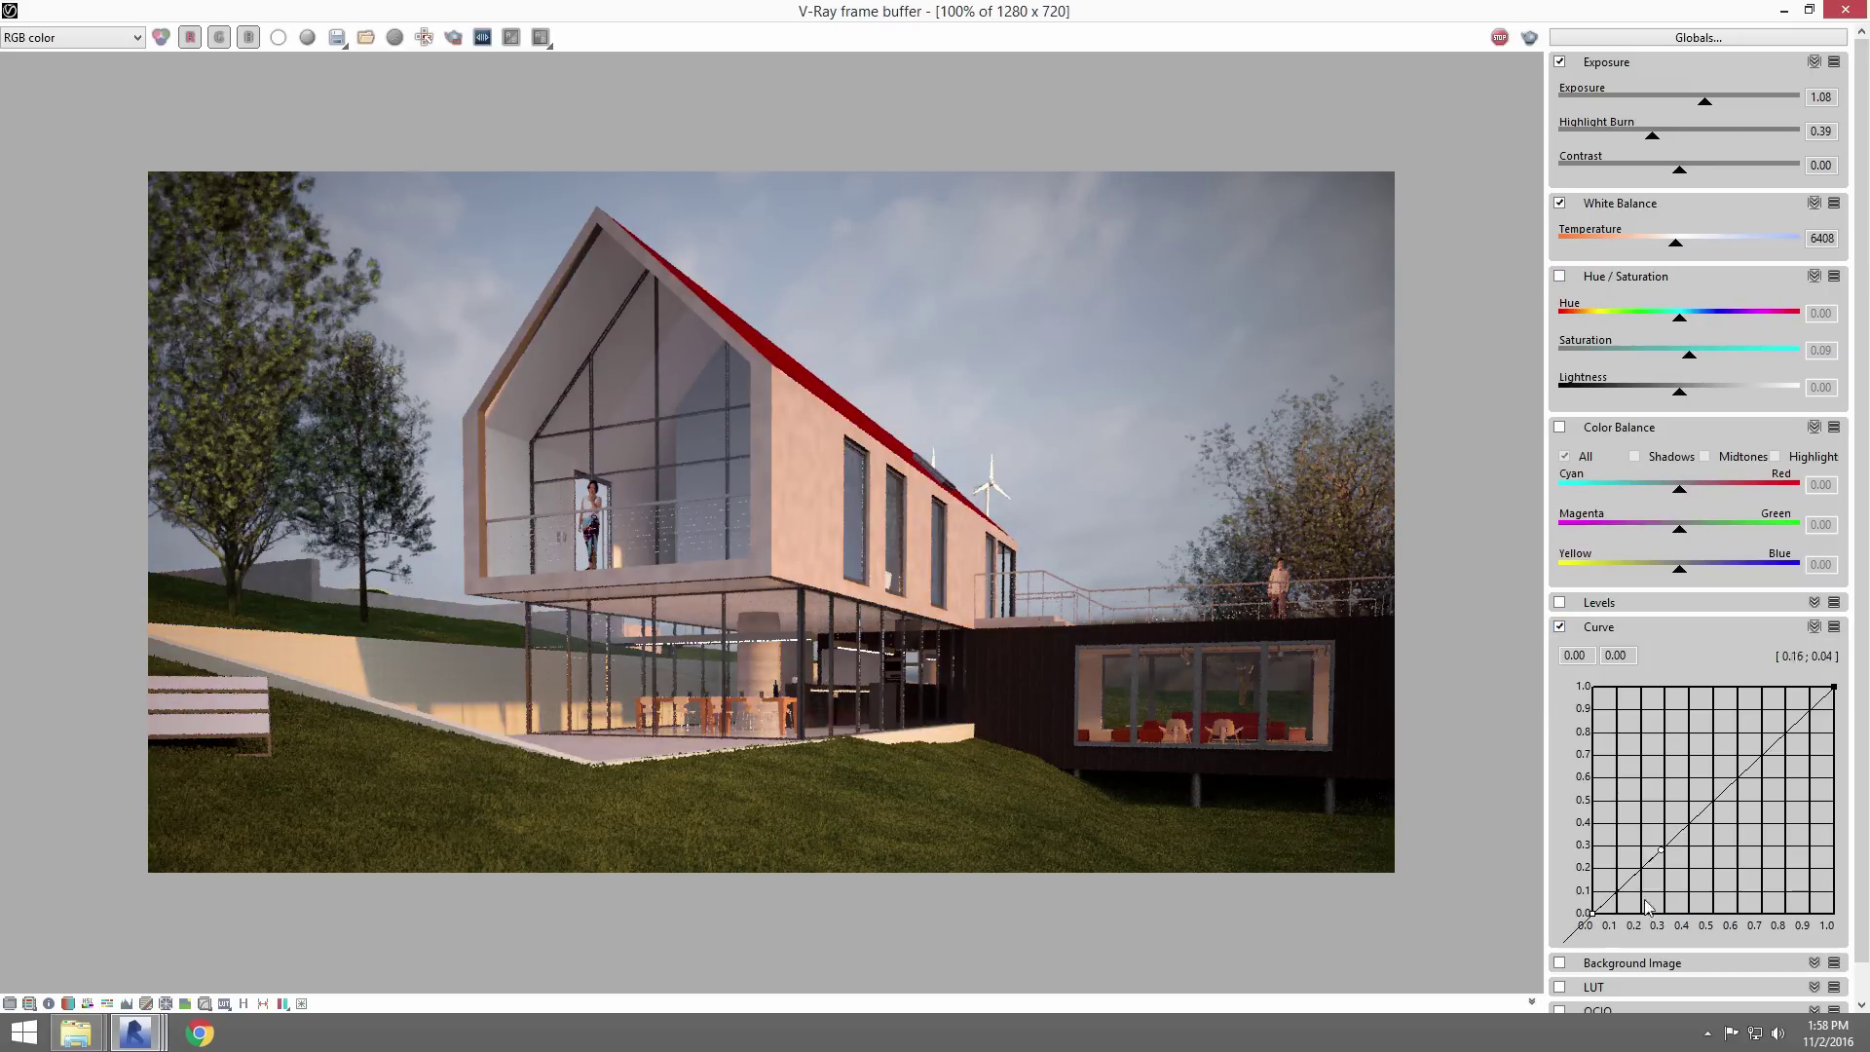
left_click_drag(1660, 855, 1645, 829)
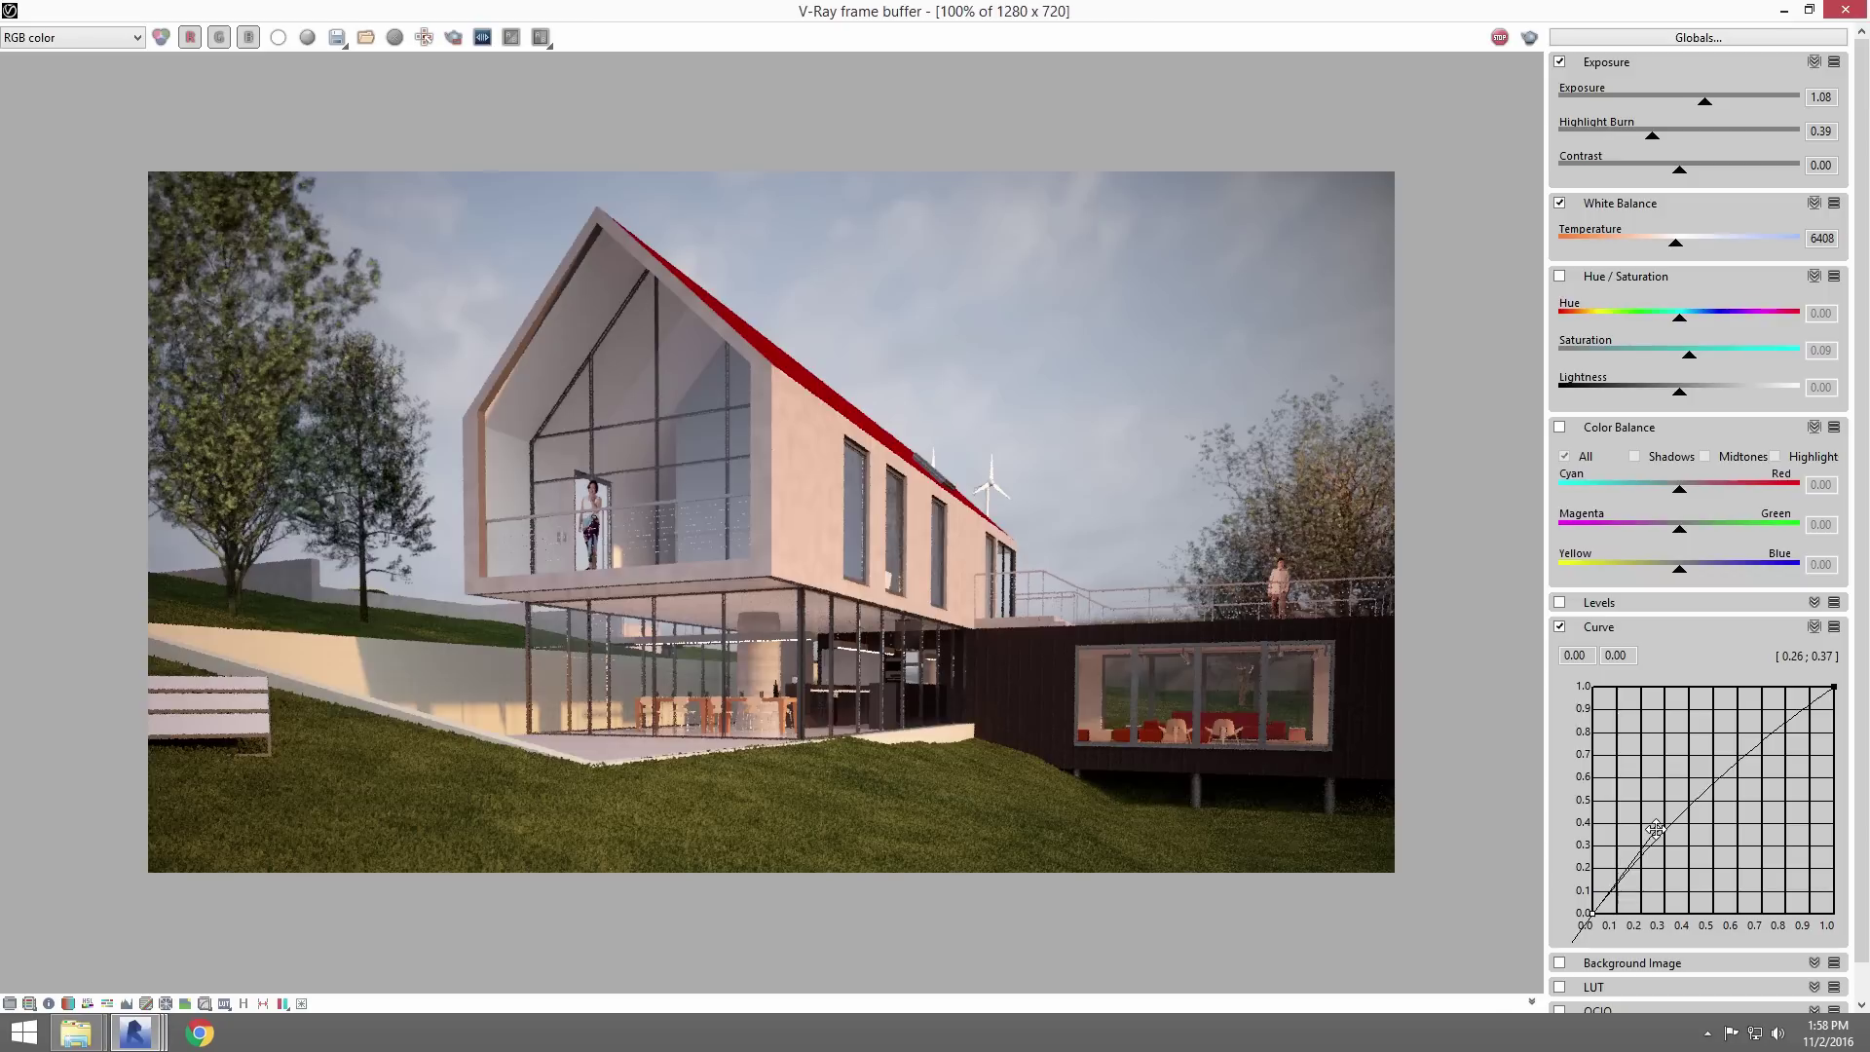
left_click(1835, 683)
left_click(1559, 626)
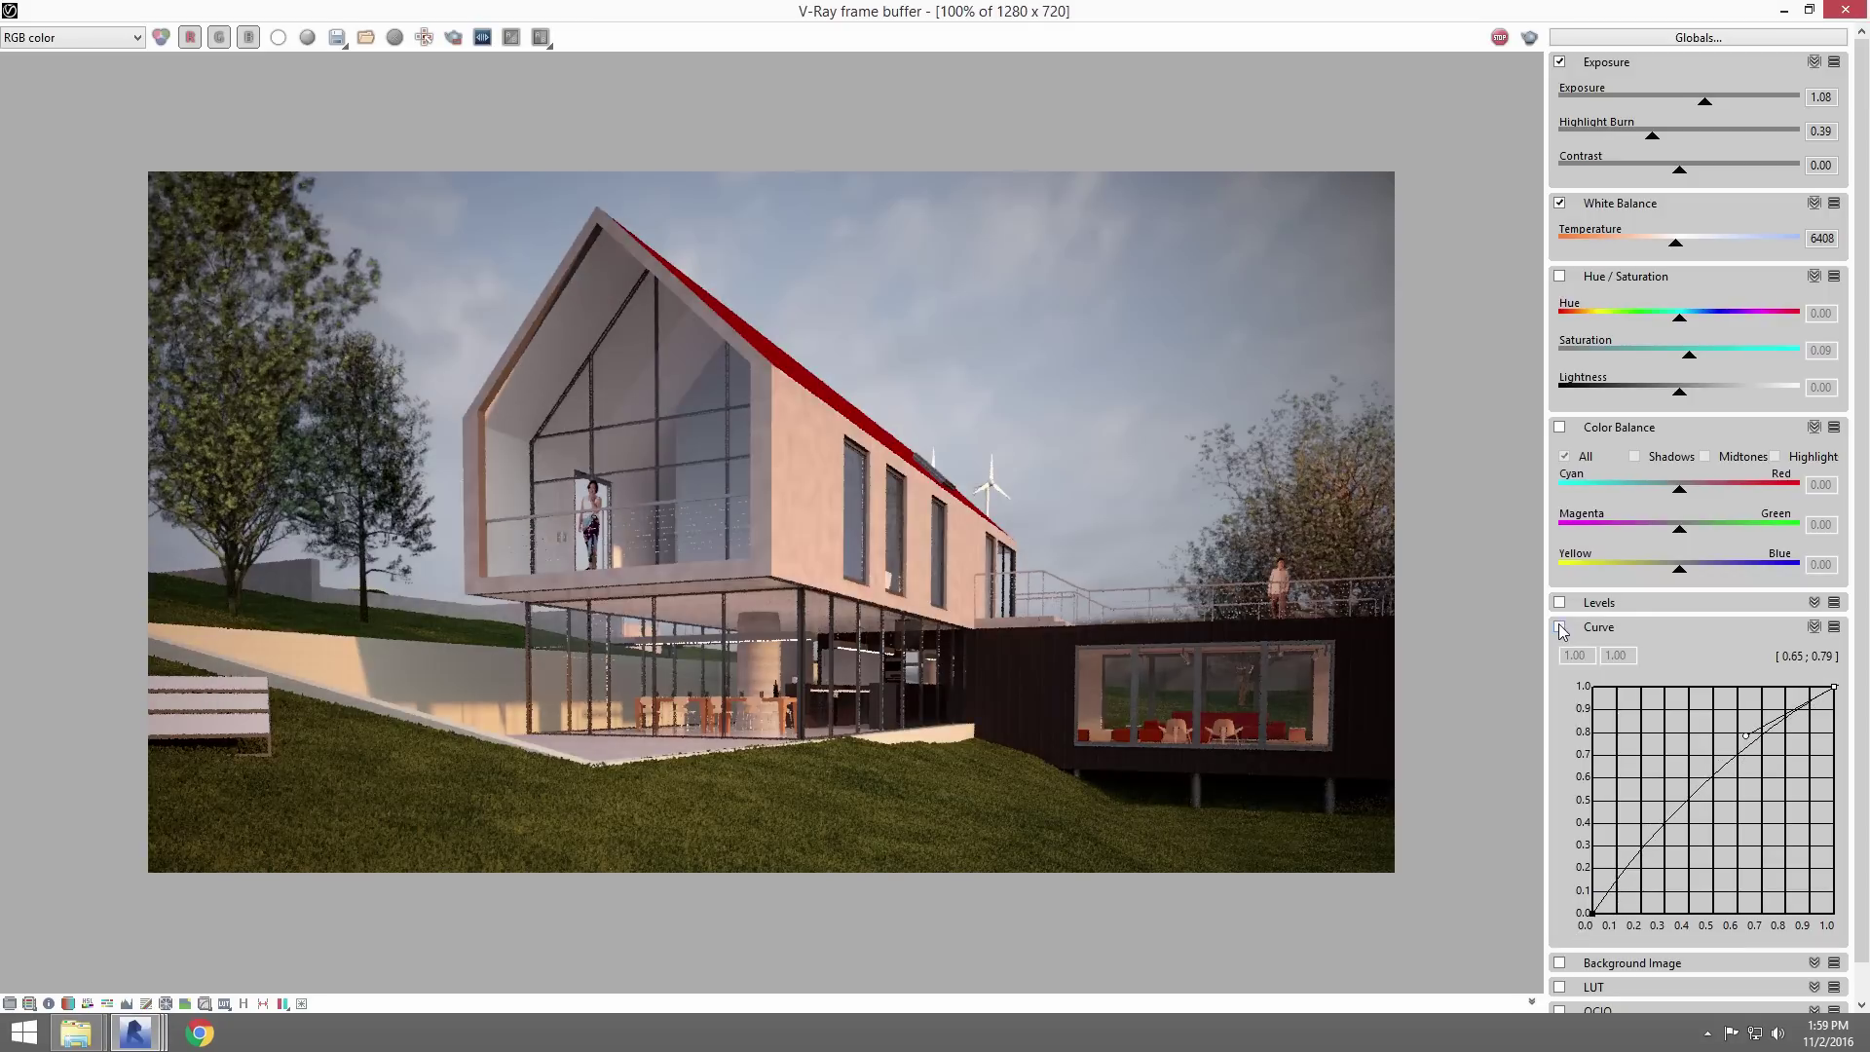
left_click(1559, 626)
left_click(11, 1003)
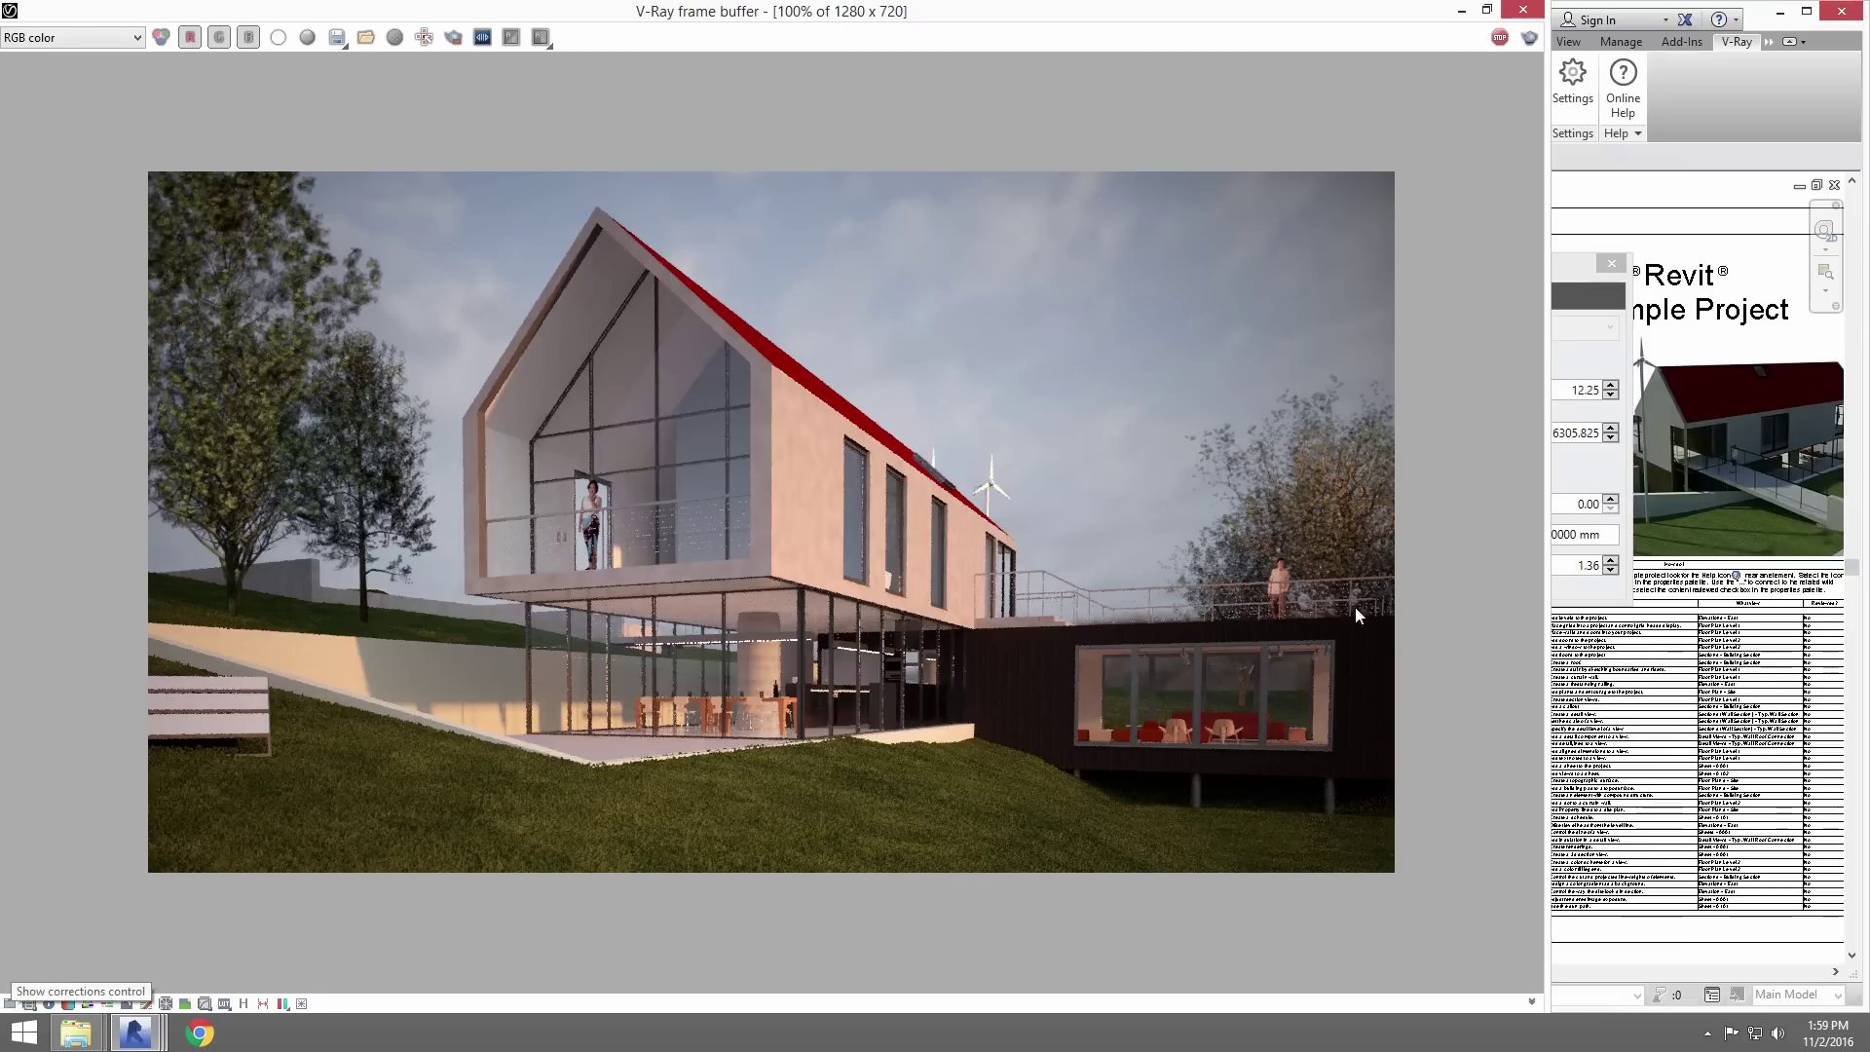
- Start a PNG image save and cancel it, then close the frame buffer and maximize Revit
left_click(1489, 12)
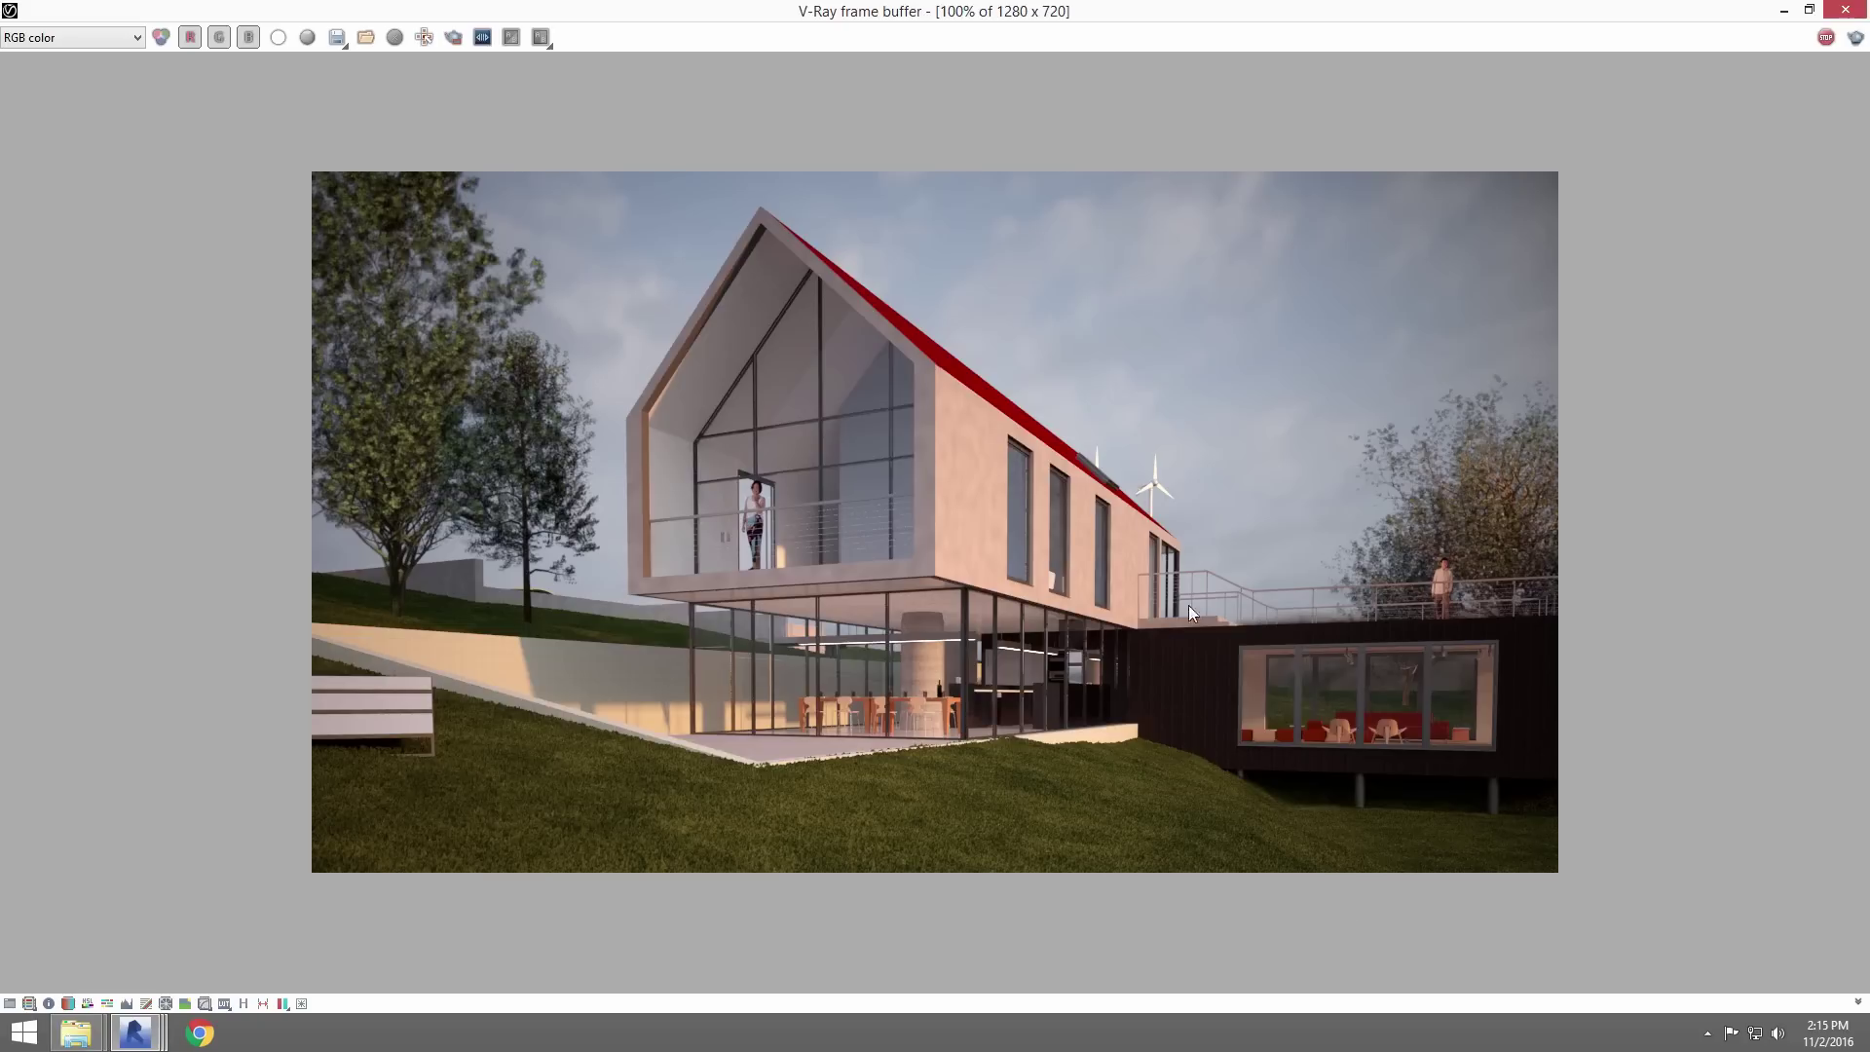
left_click(414, 41)
left_click(336, 37)
left_click(694, 551)
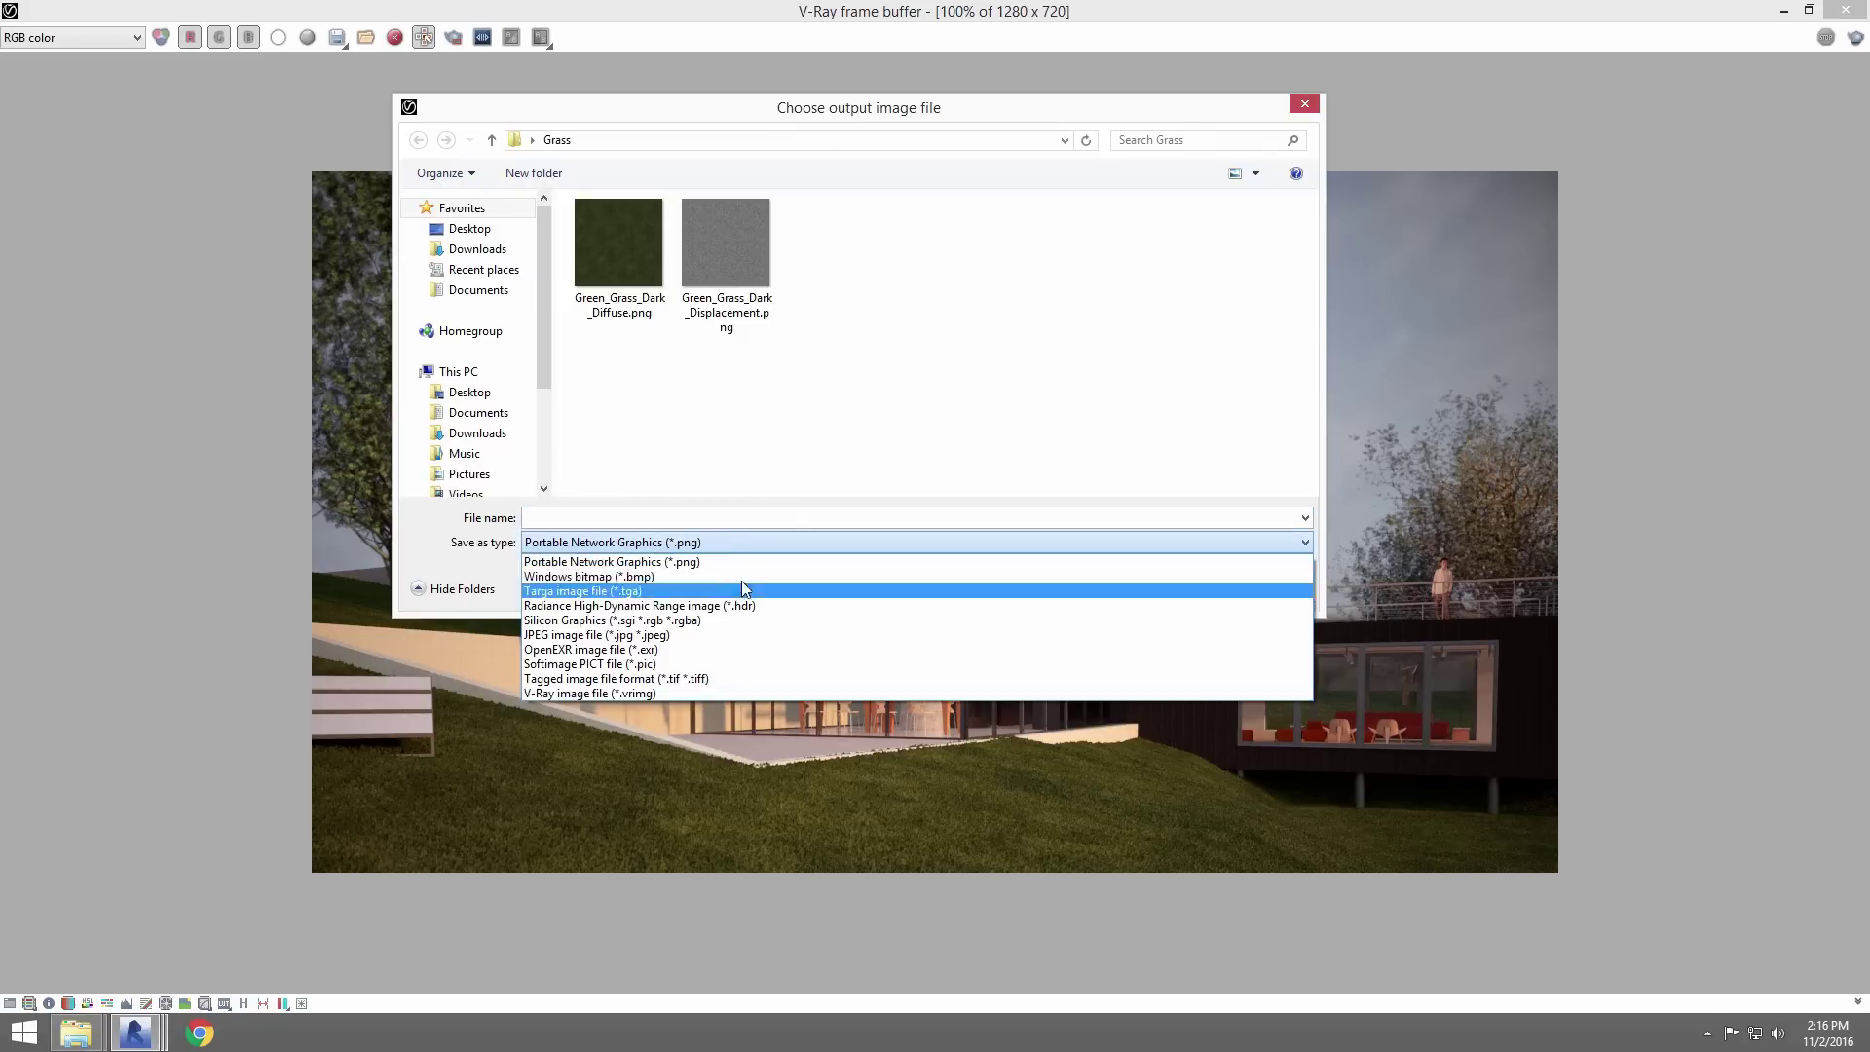
left_click(838, 488)
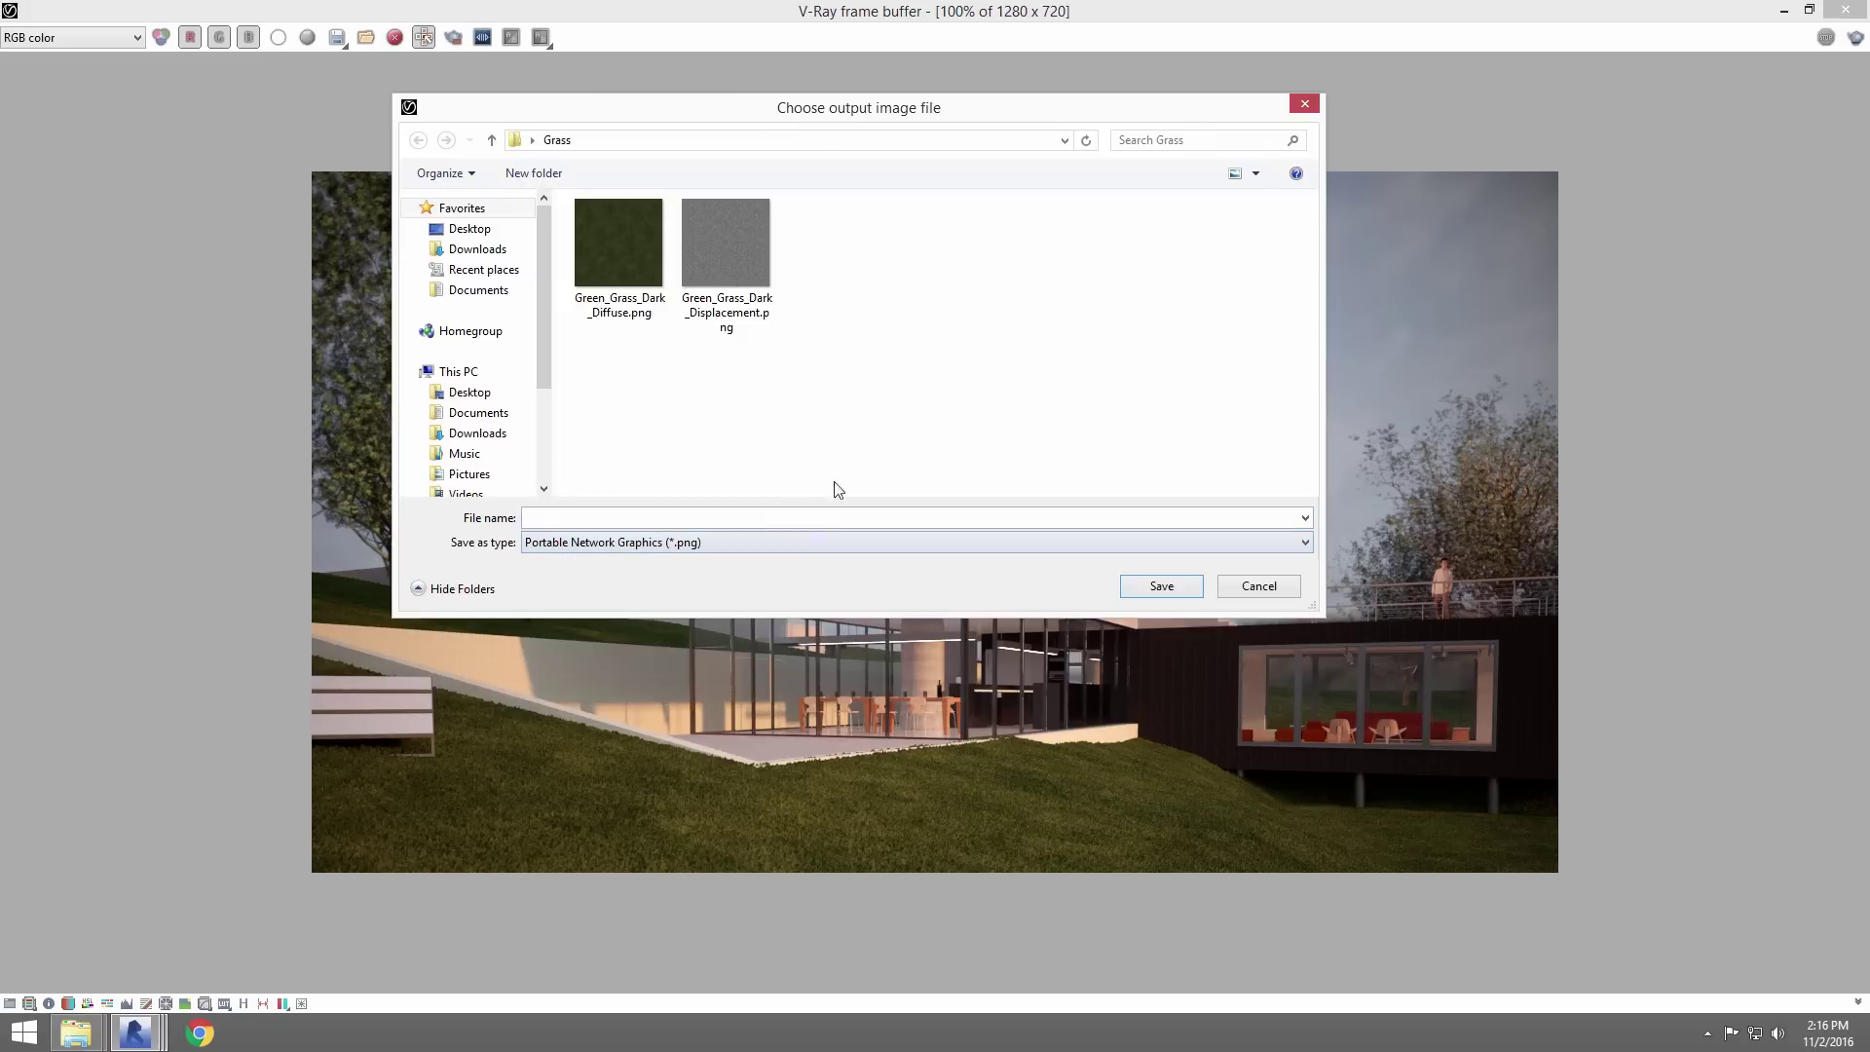
left_click(1278, 586)
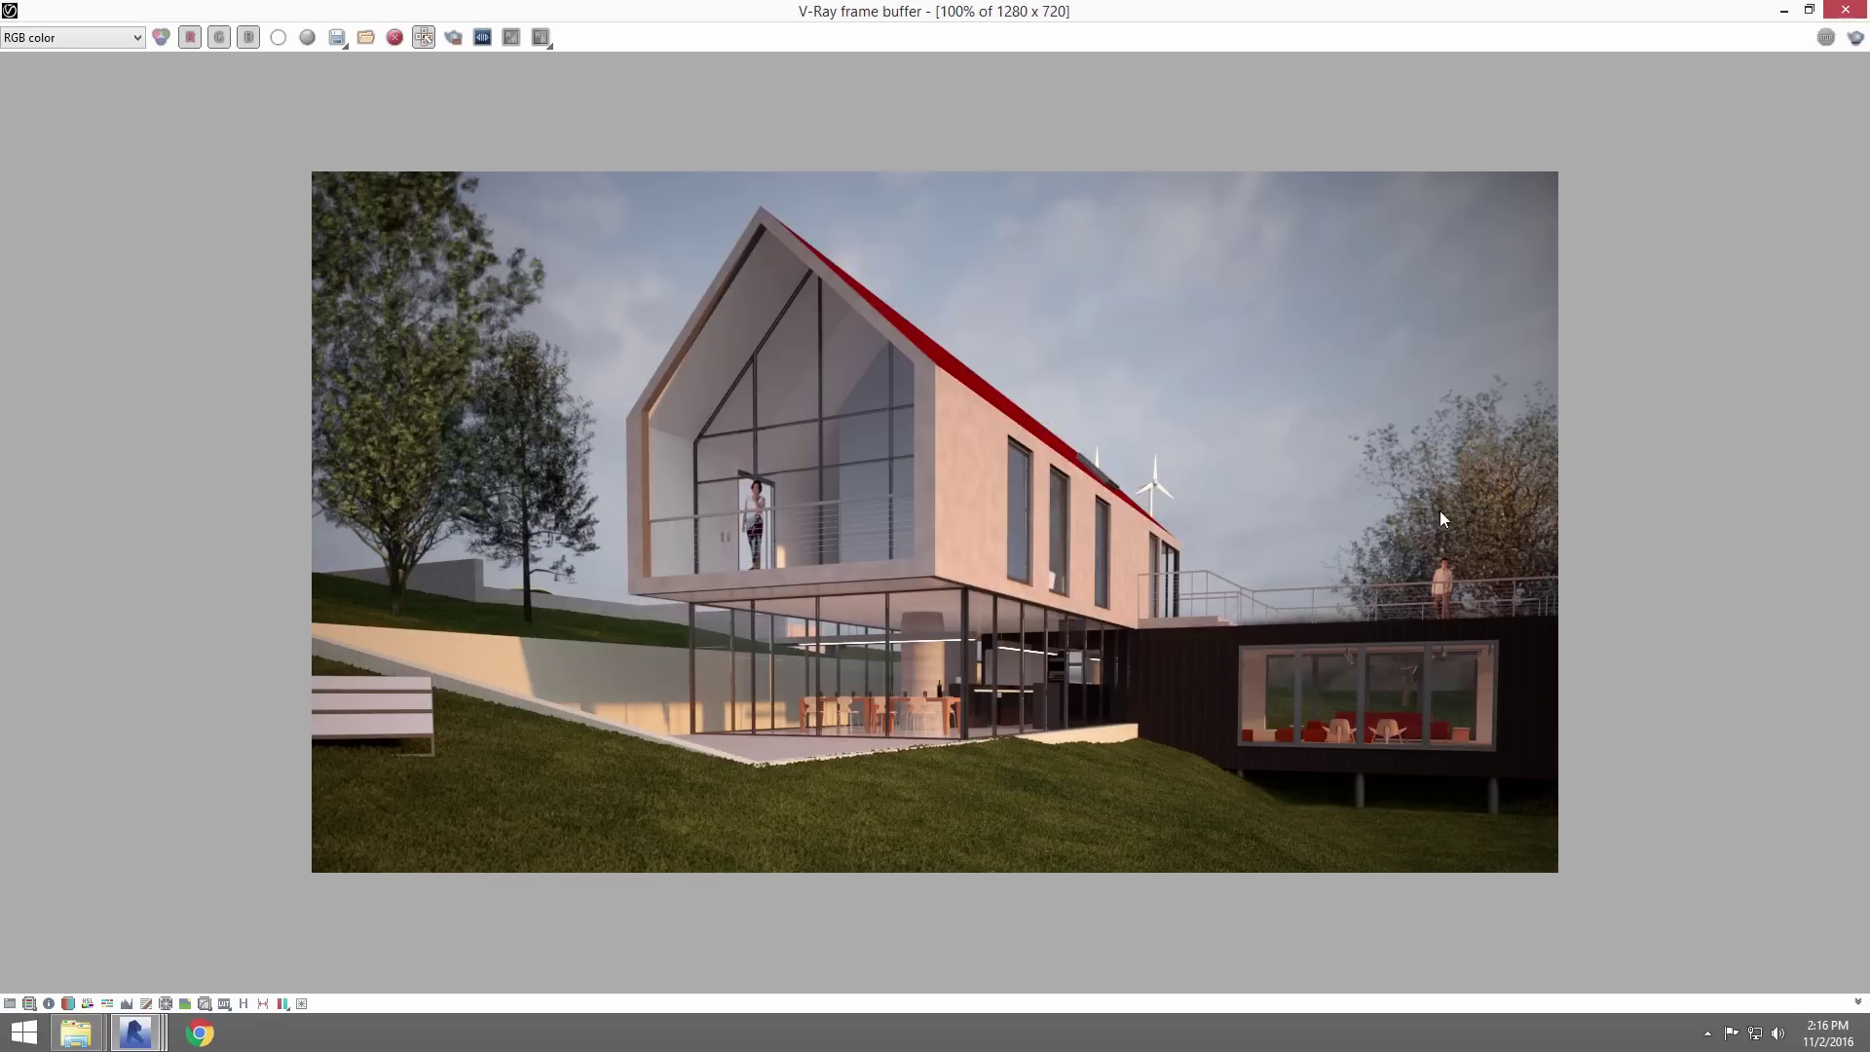
left_click(1843, 11)
key("super+Up")
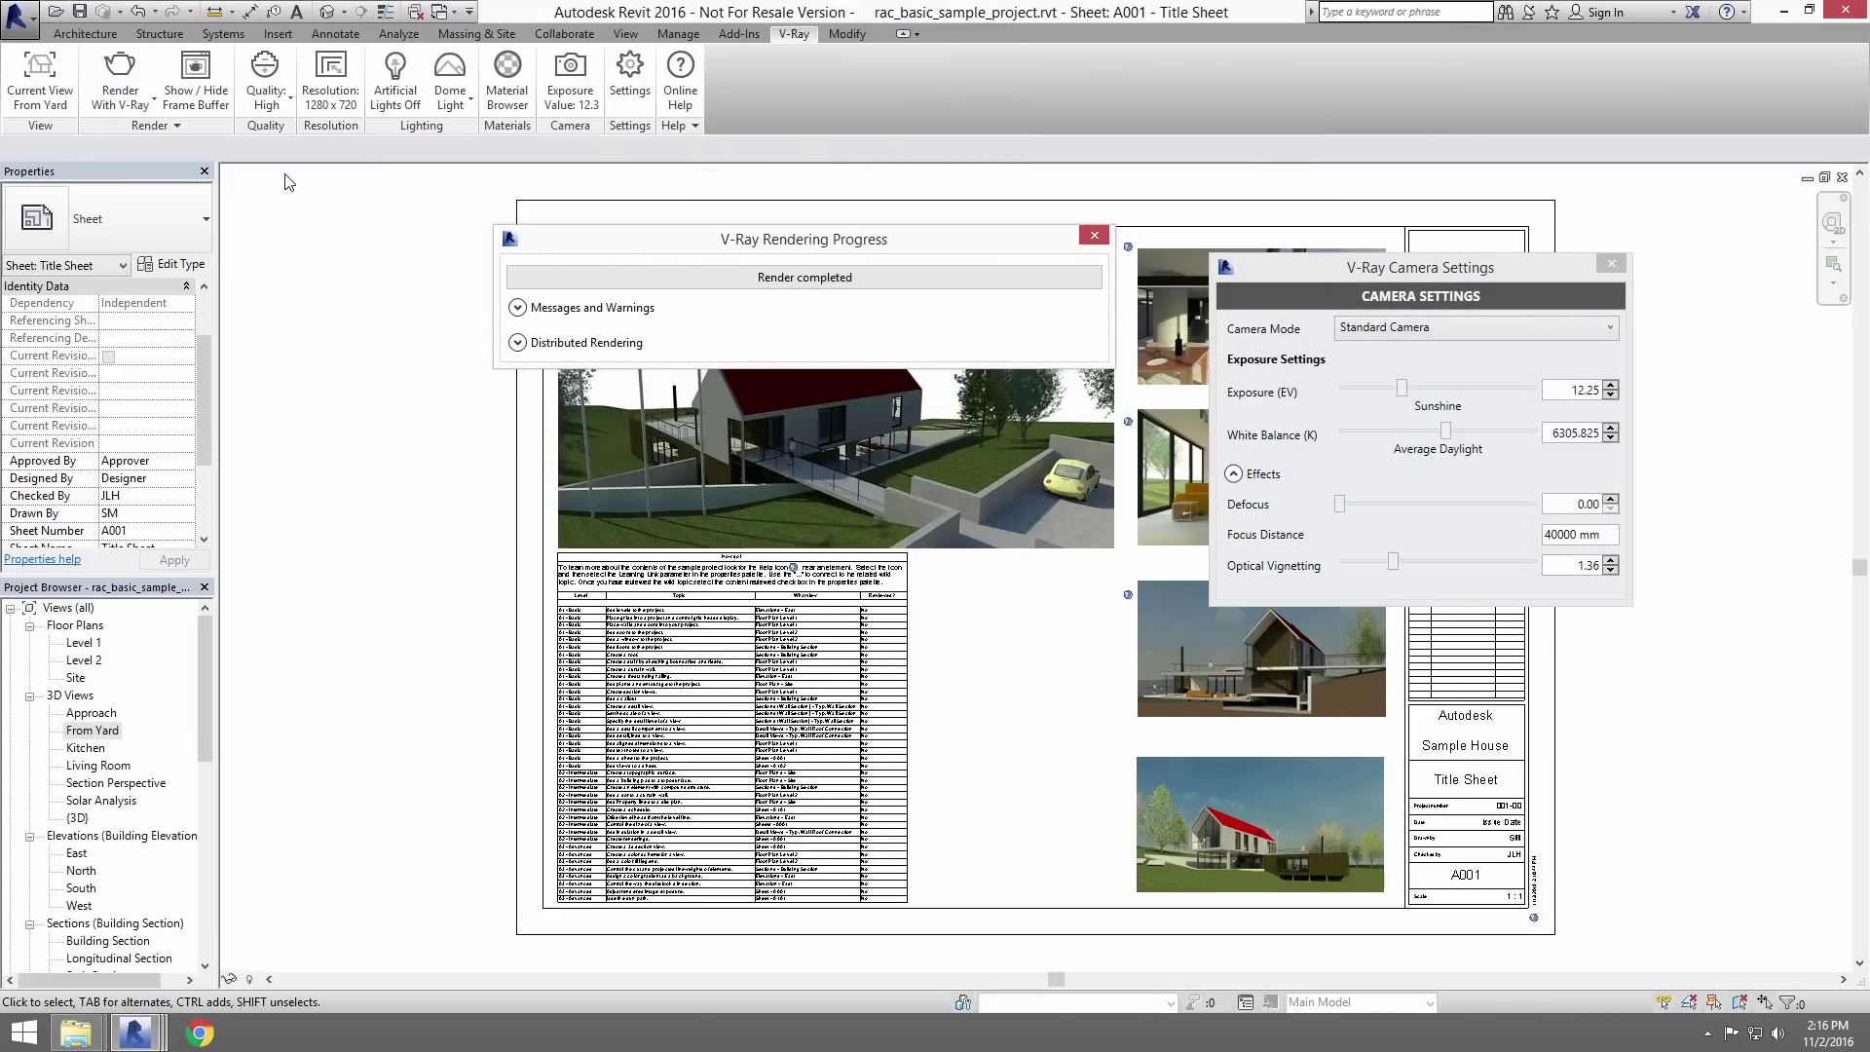
- Download the latest From Yard render from the V-Ray Project Gallery as a bitmap
left_click(153, 124)
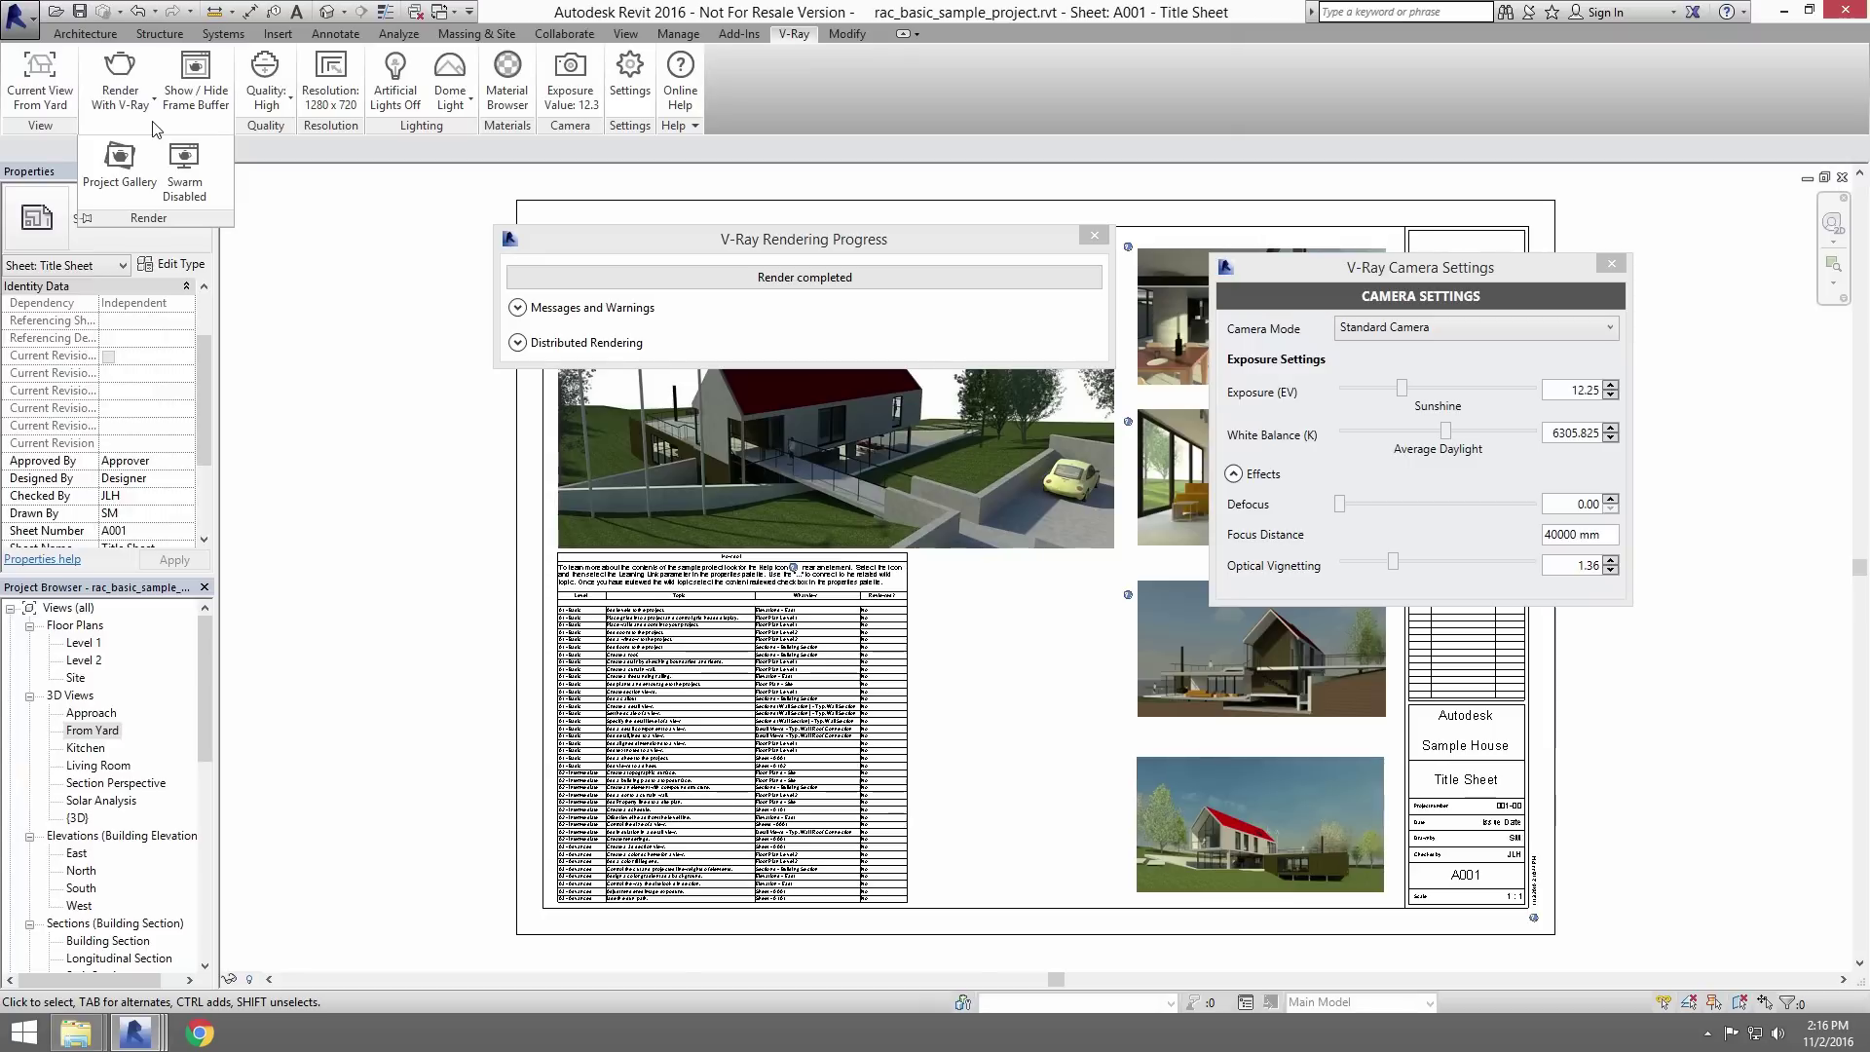
left_click(119, 164)
left_click_drag(391, 331, 487, 344)
left_click(535, 516)
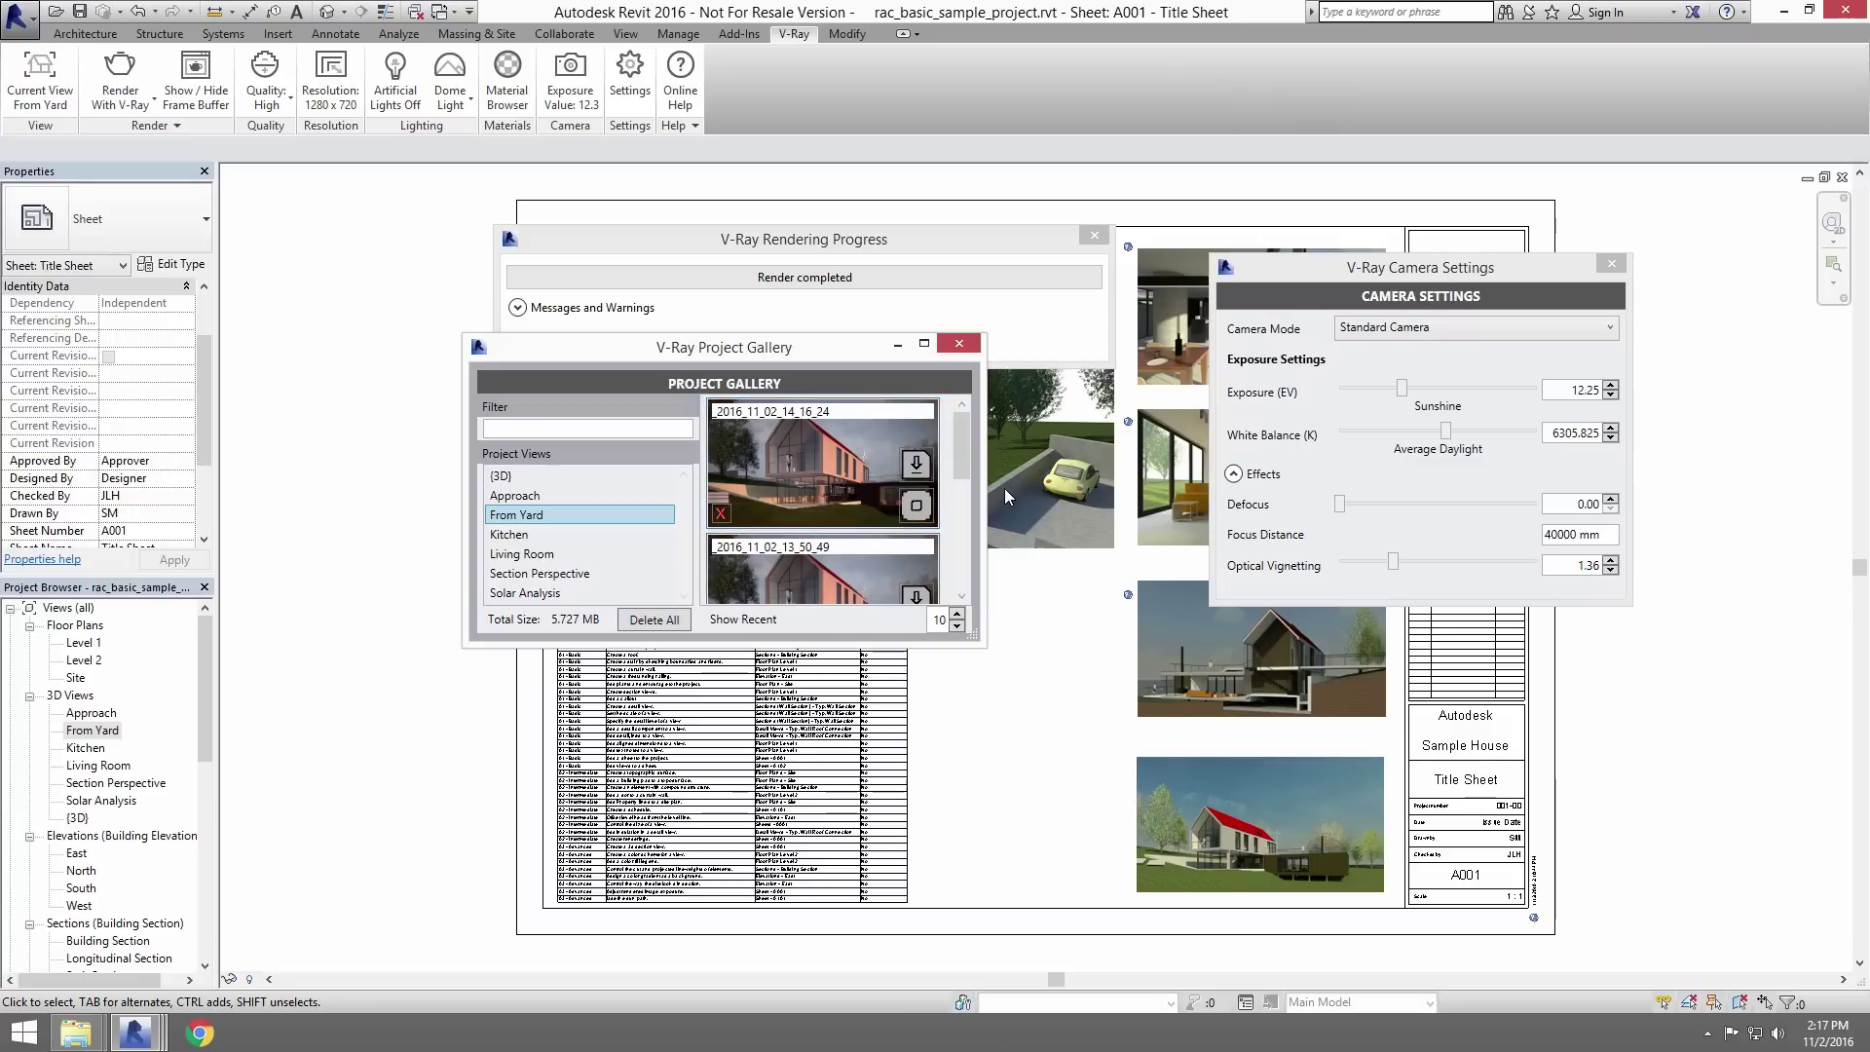
left_click(916, 465)
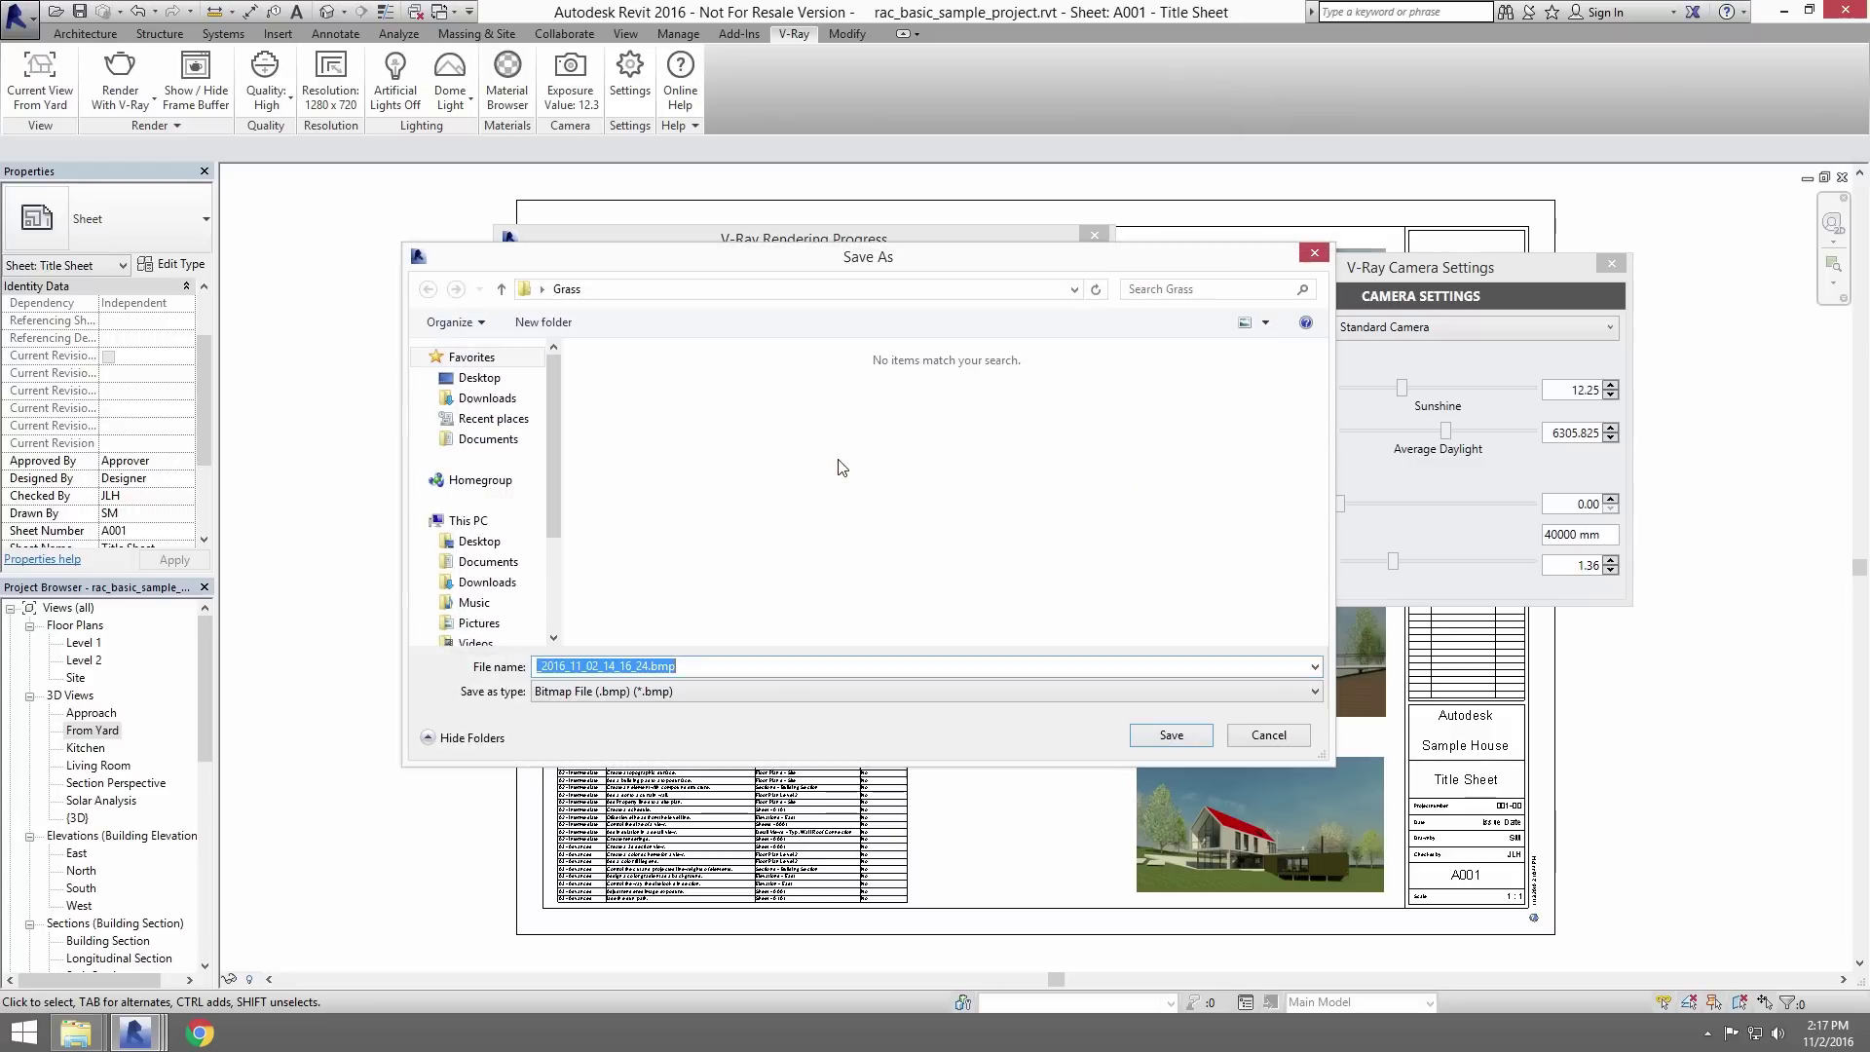
left_click(750, 688)
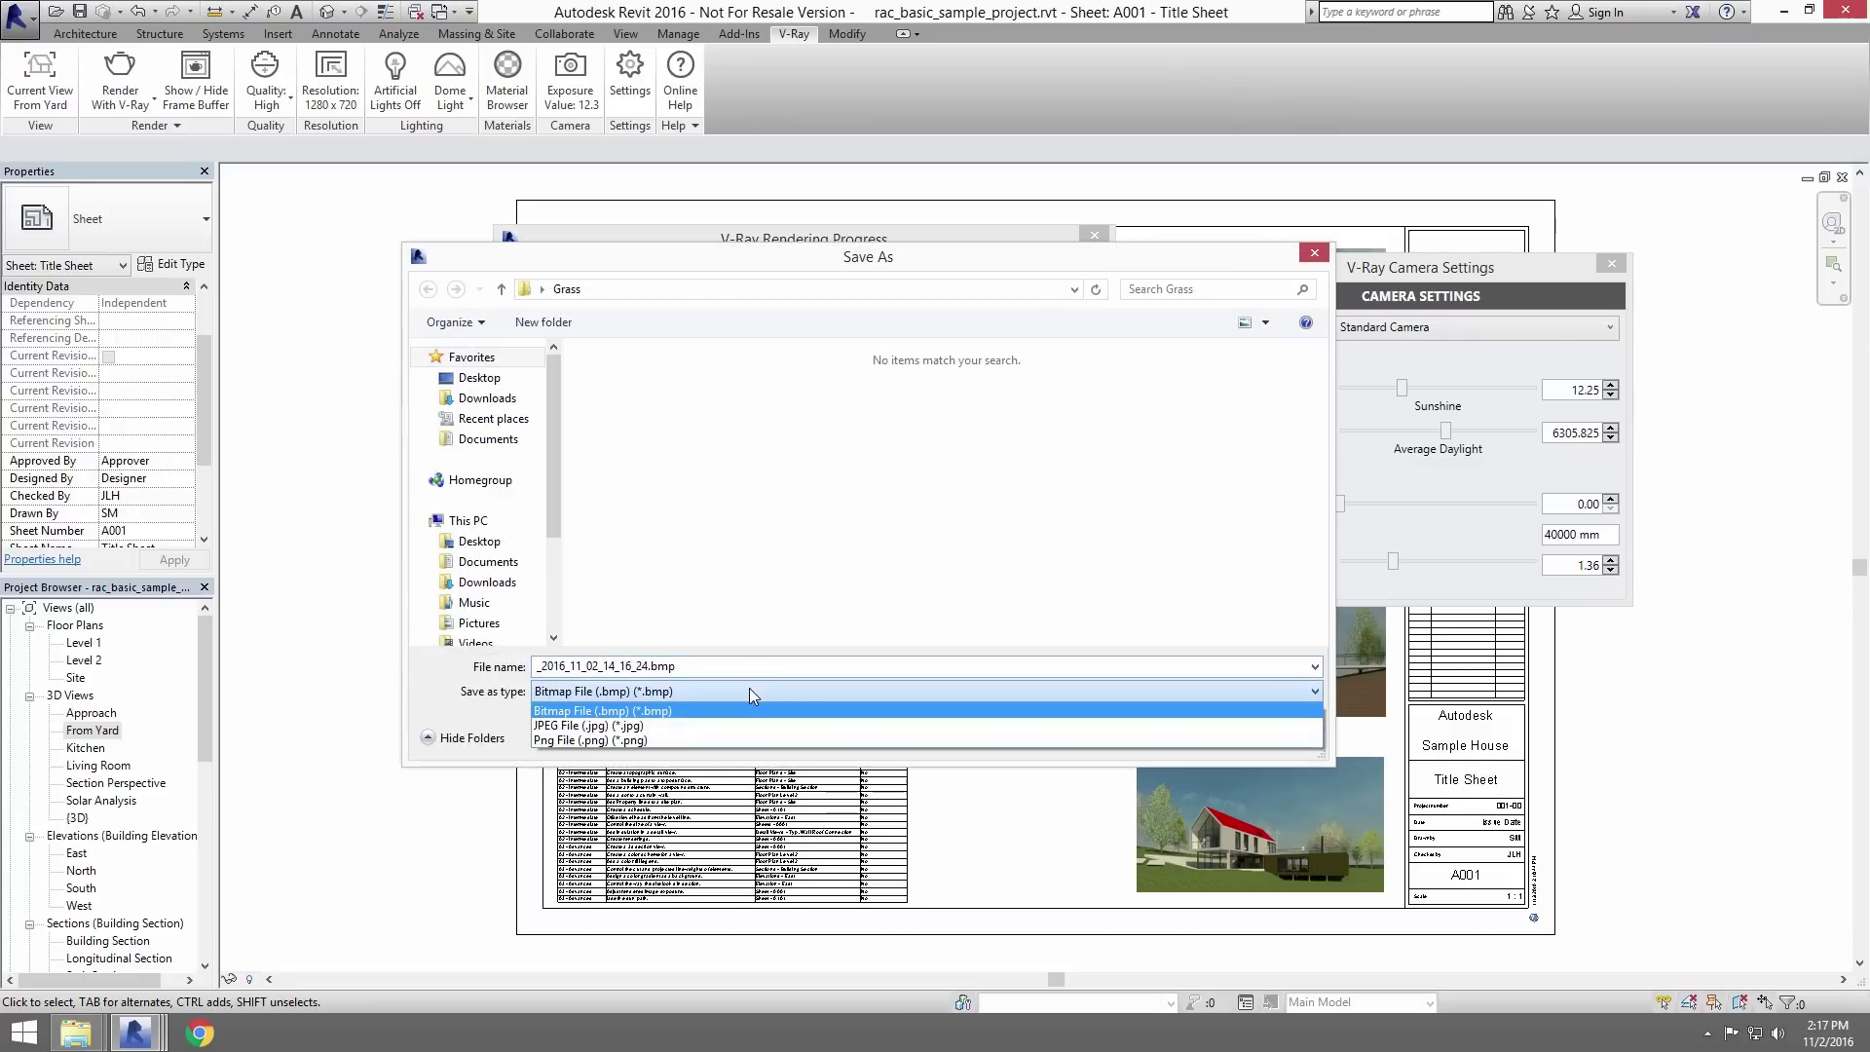
left_click(918, 563)
left_click(1152, 728)
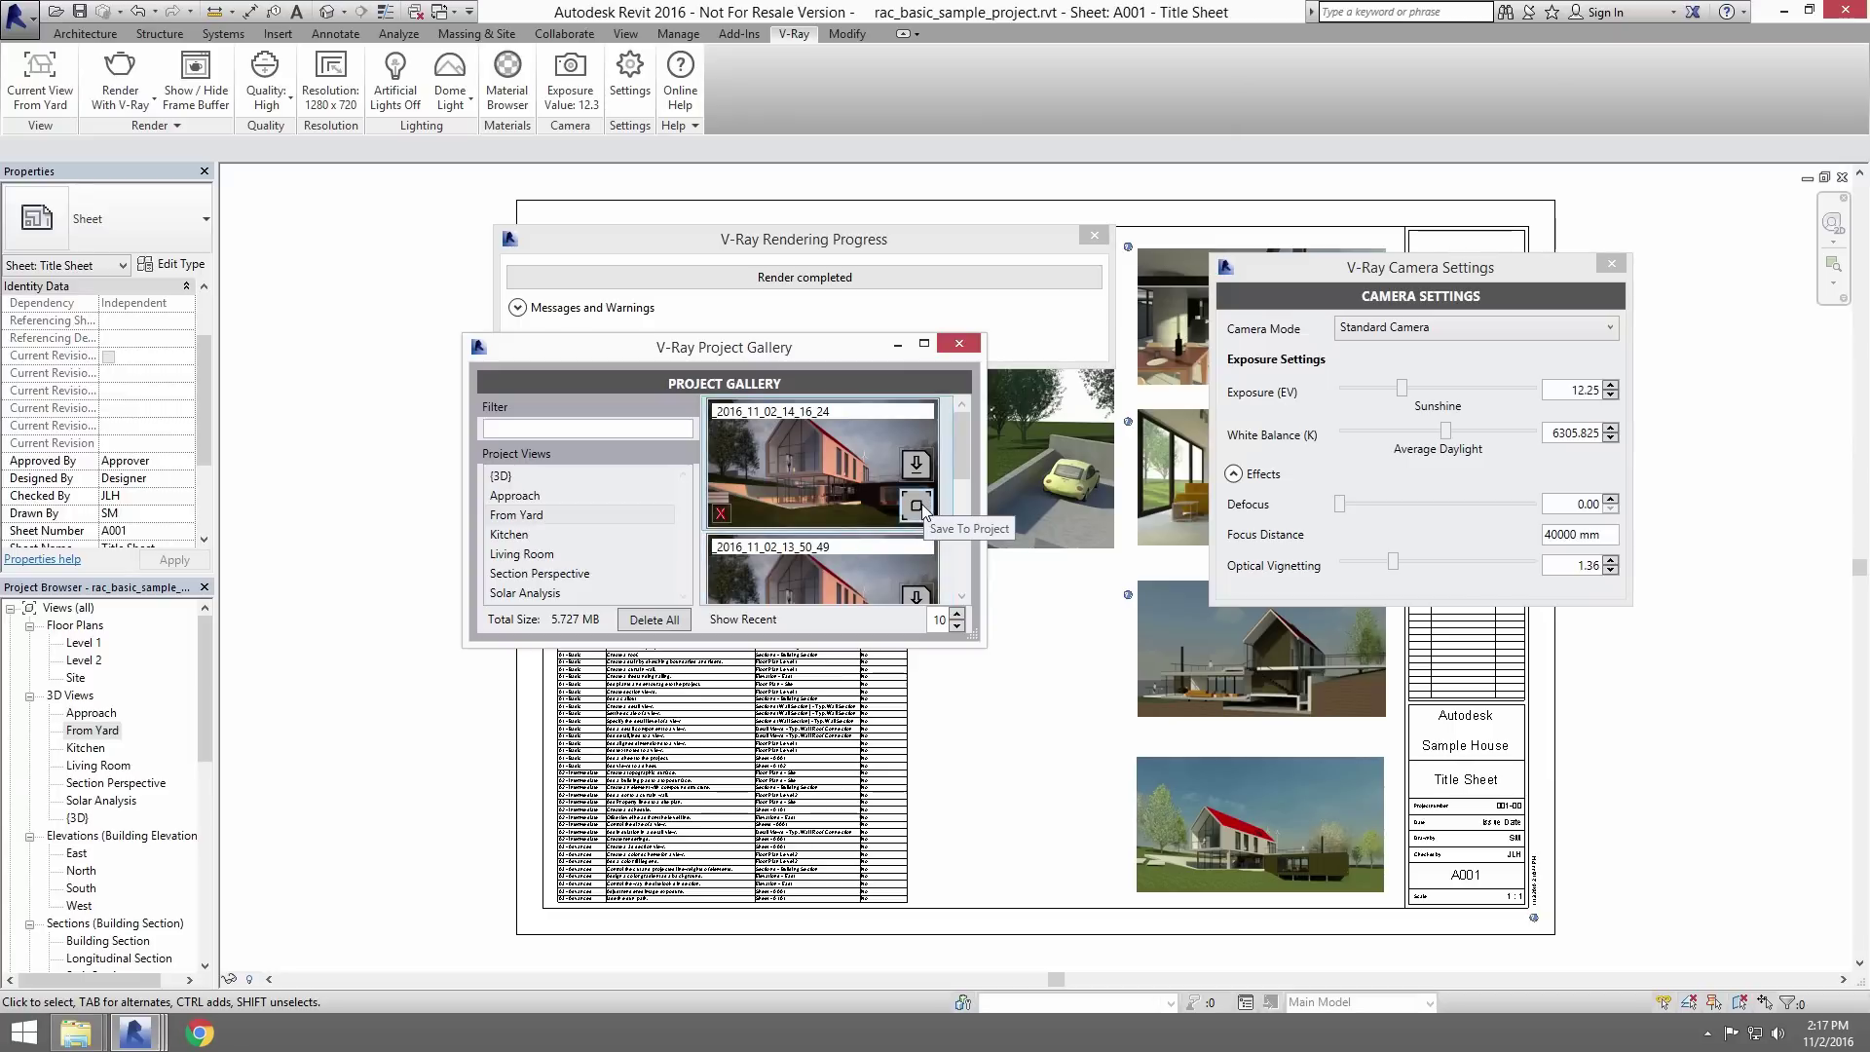
- Save the render into the project as a new rendering, keeping the existing From Yard
left_click(918, 504)
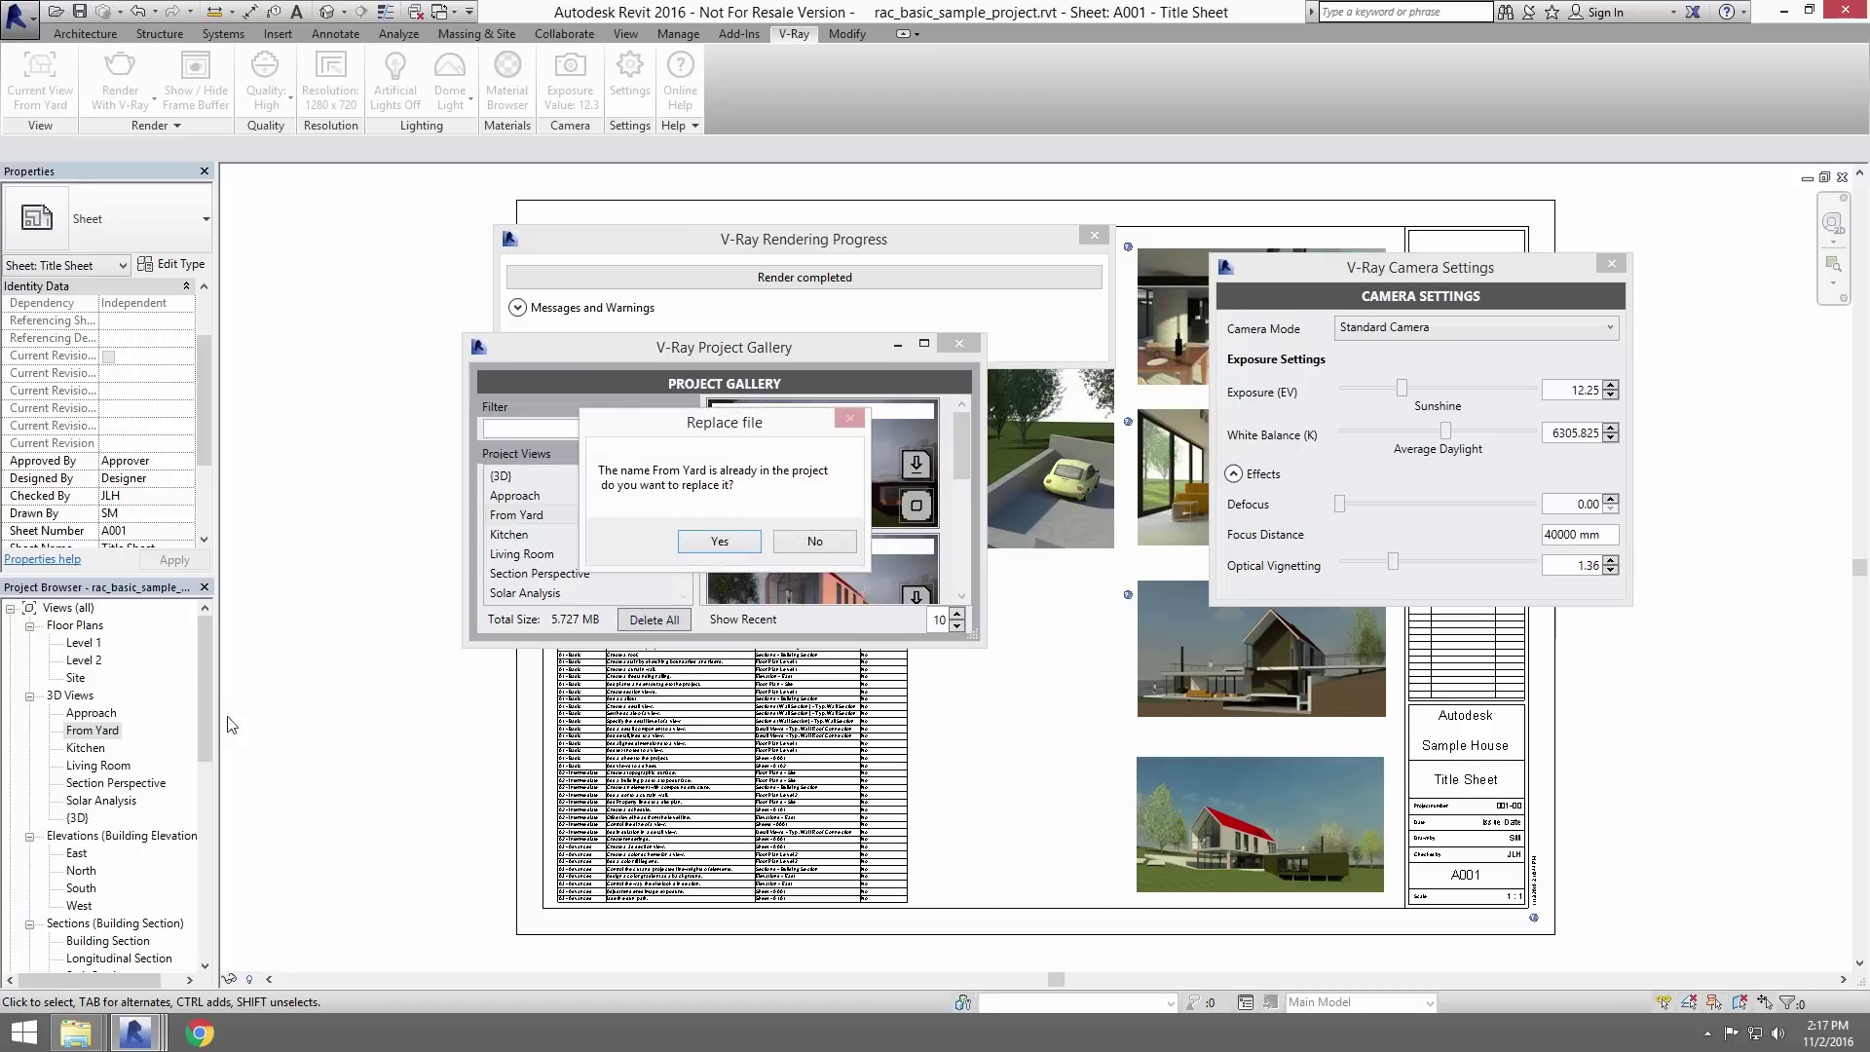
left_click_drag(211, 714, 208, 866)
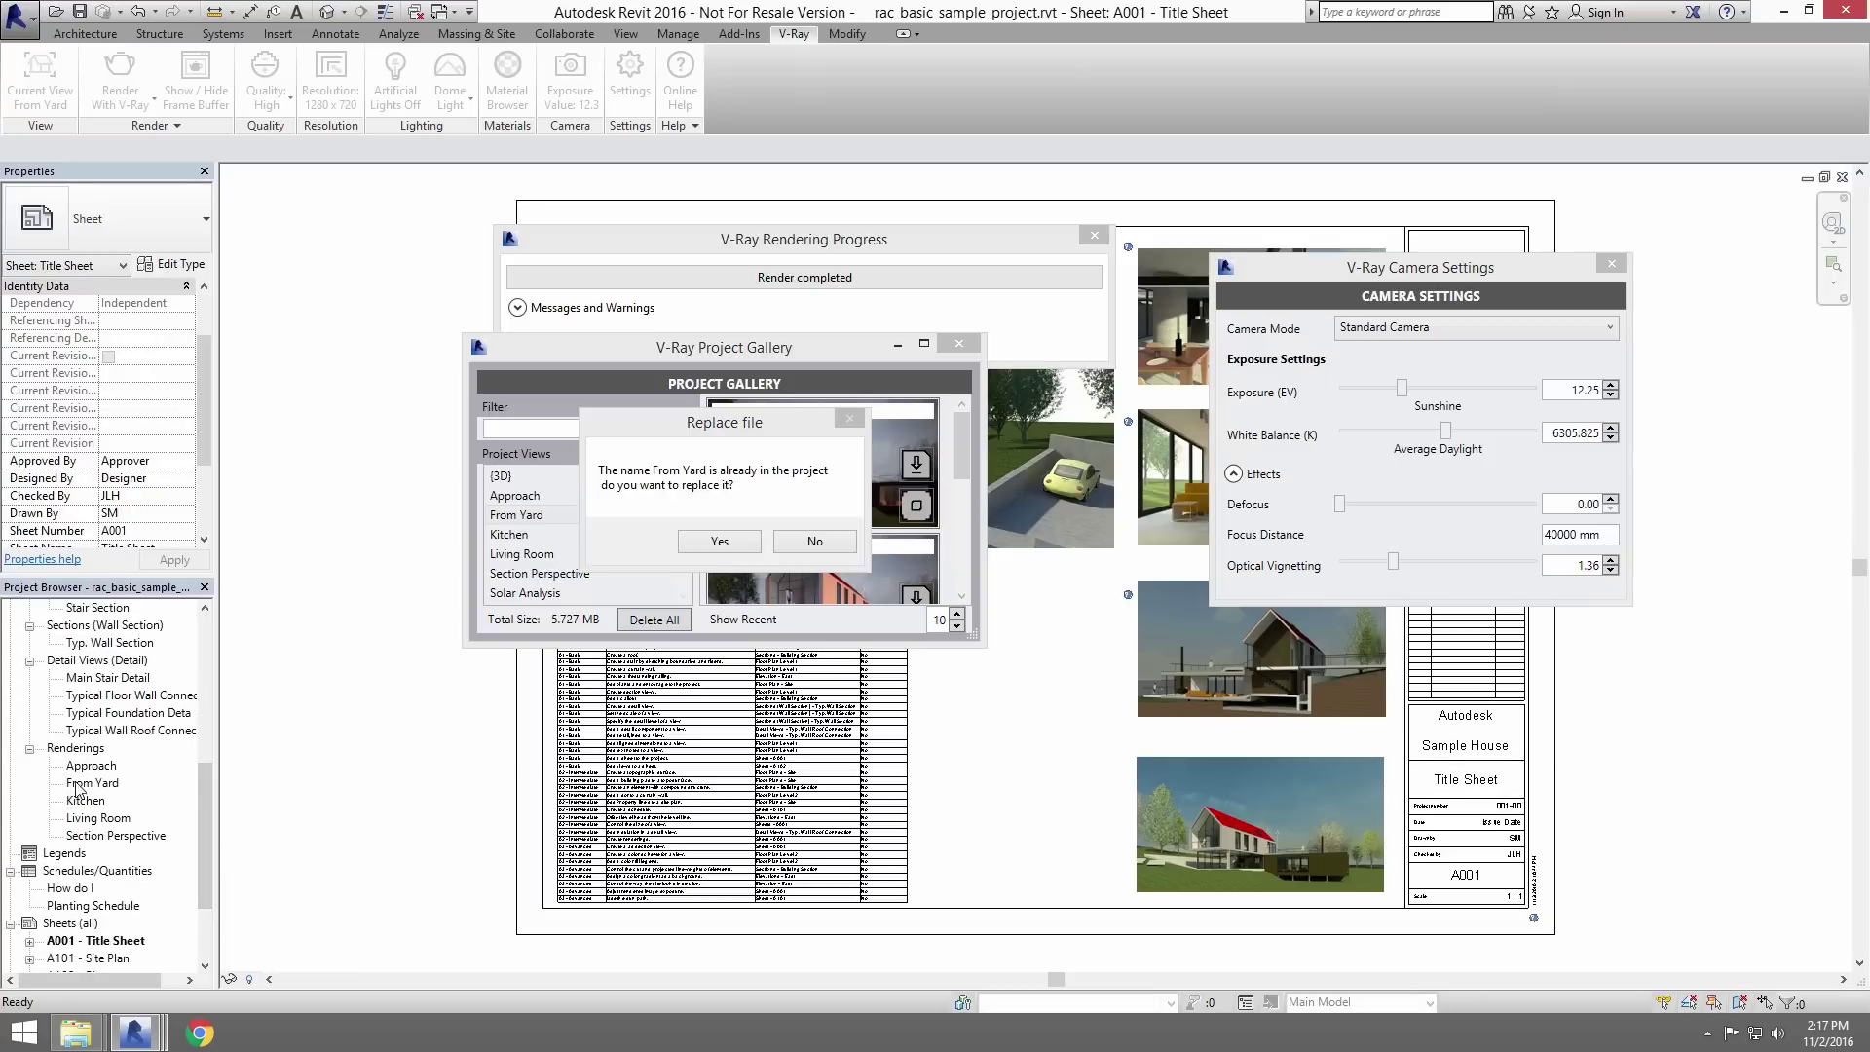
left_click(817, 541)
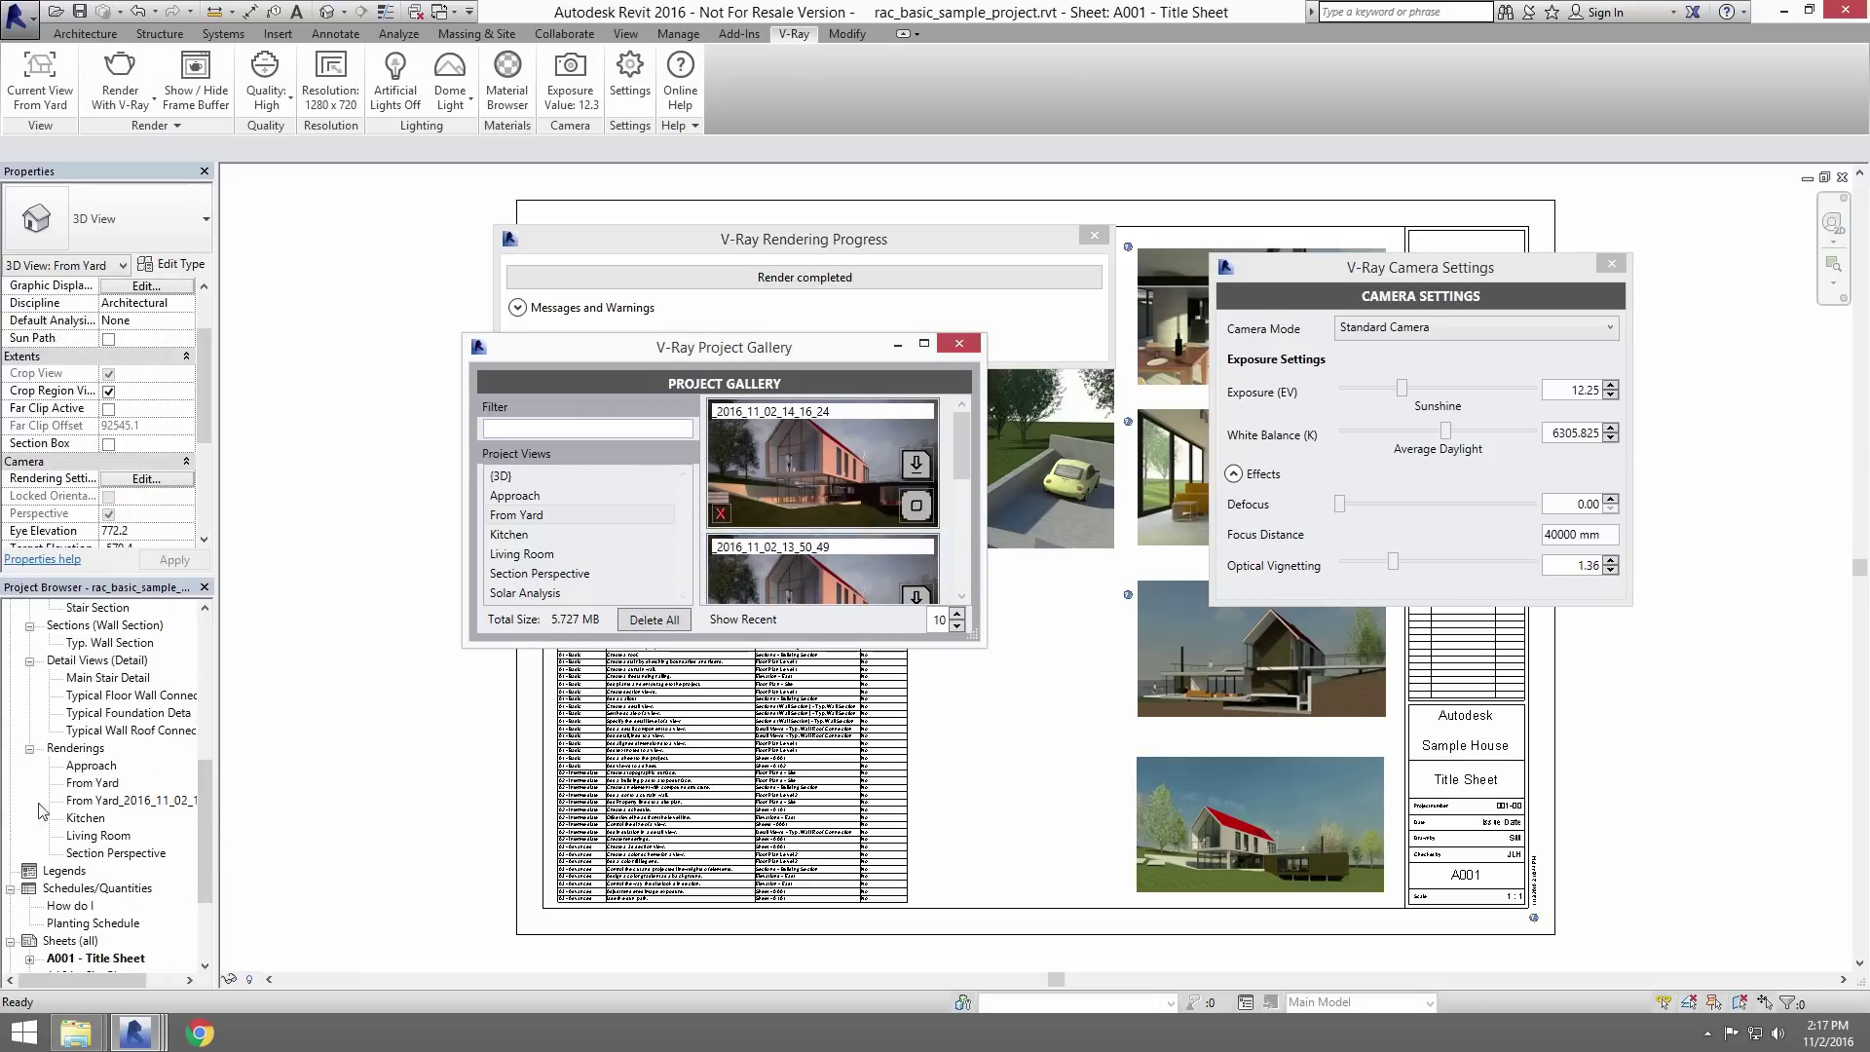
- Place the From Yard_2016_11_02_14_17_27 rendering on sheet A001, positioned on its right side
double_click(107, 801)
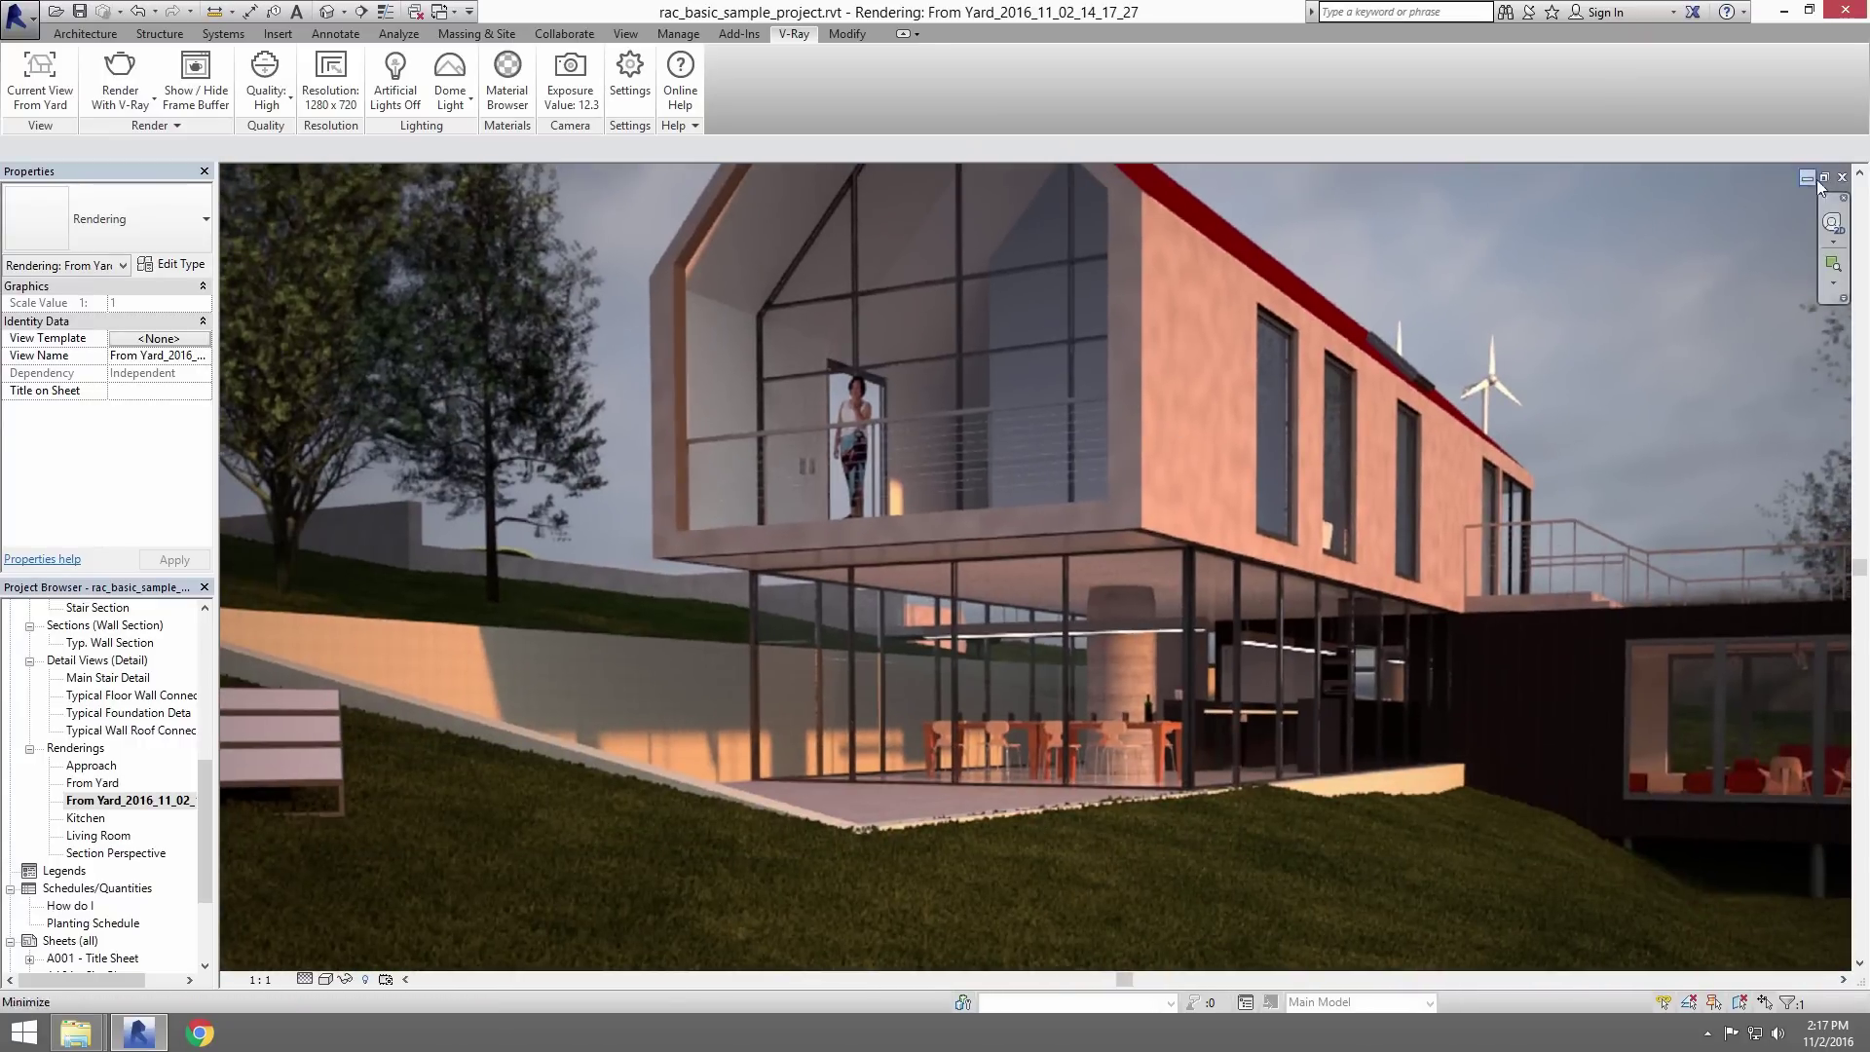
left_click(1809, 178)
left_click_drag(131, 800, 1010, 634)
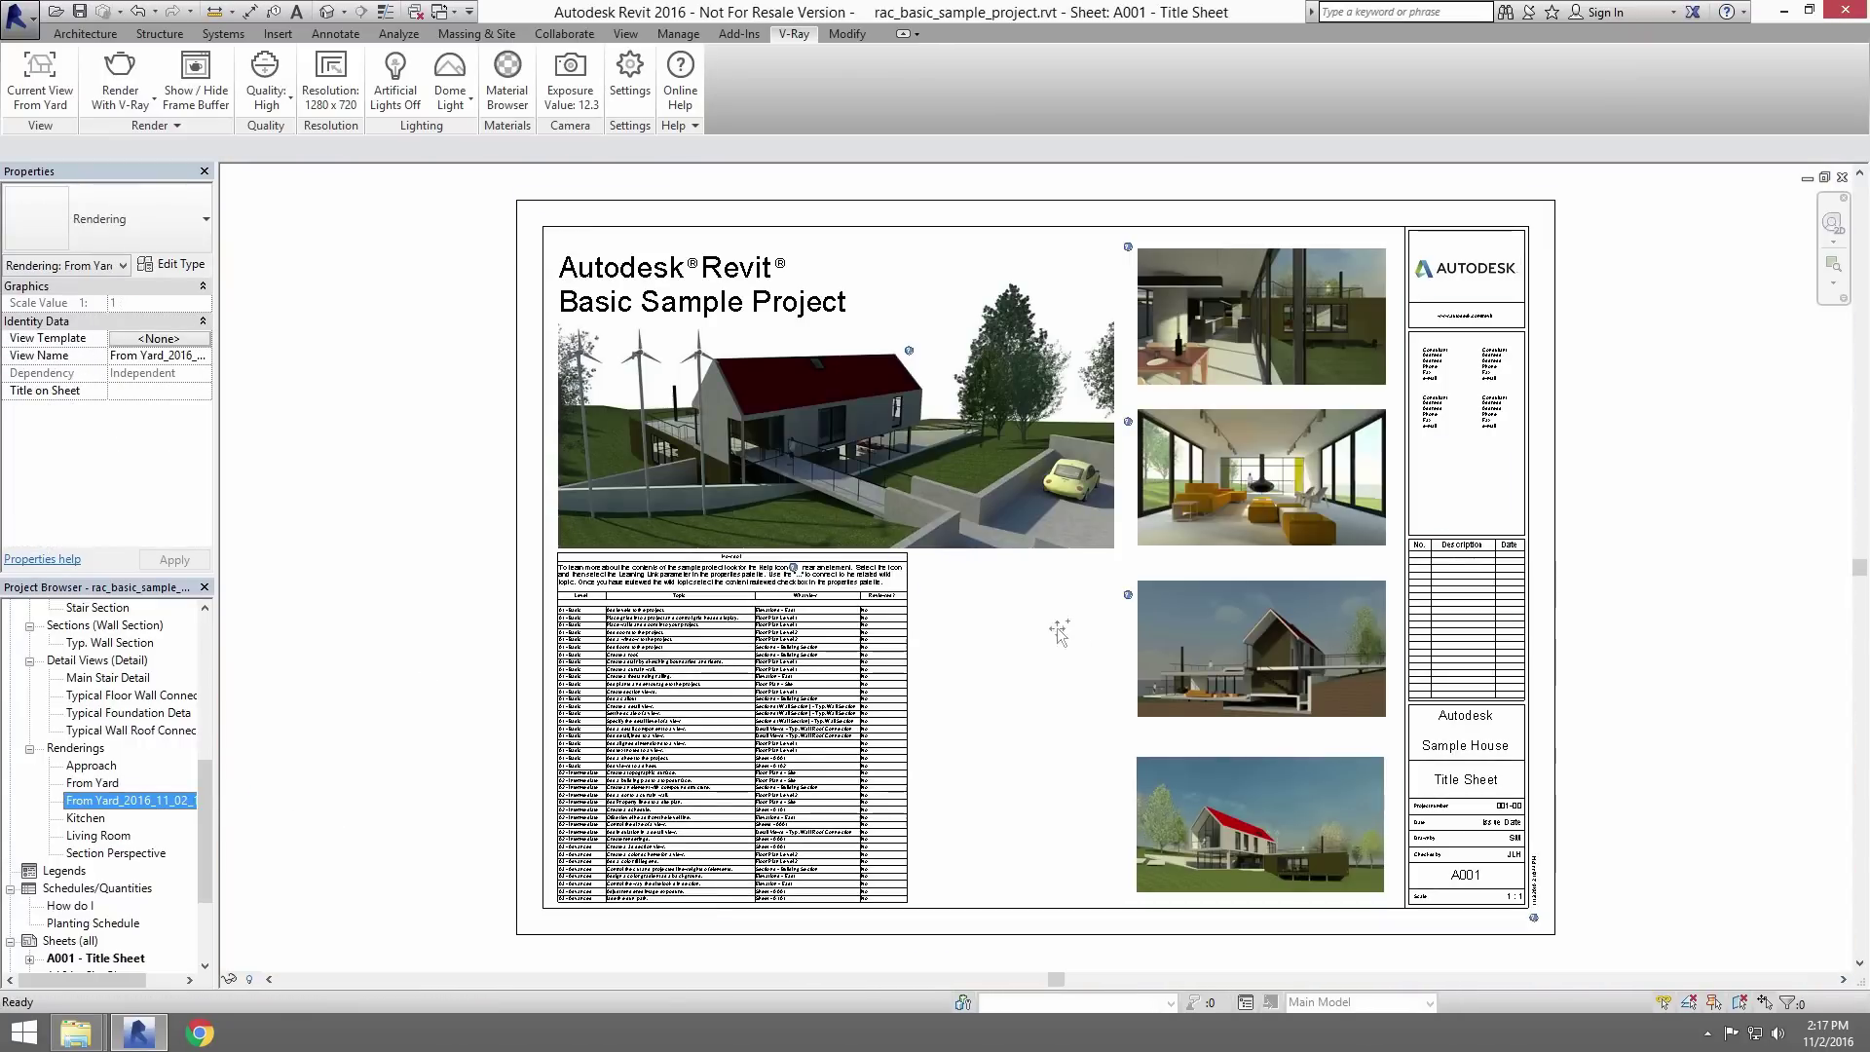
left_click(1052, 726)
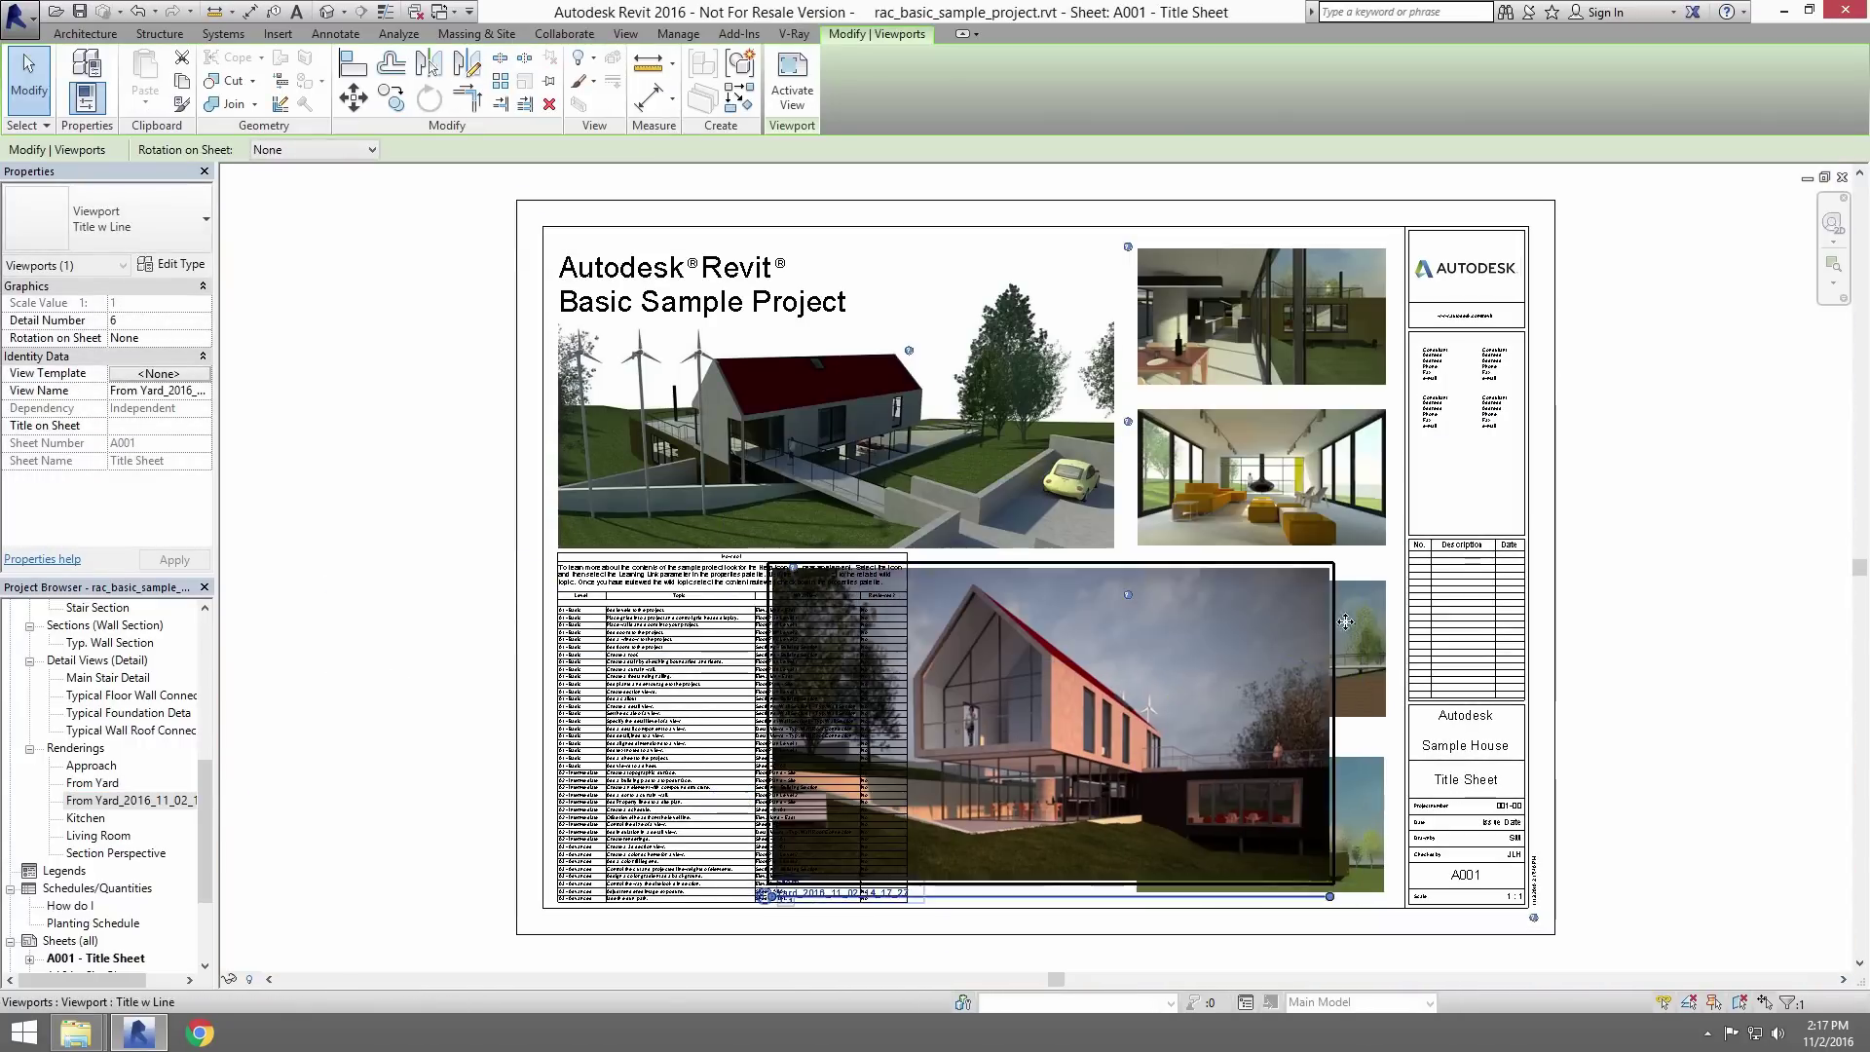
left_click_drag(1224, 593, 1655, 409)
scroll(1558, 459, "up", 2)
key("Escape")
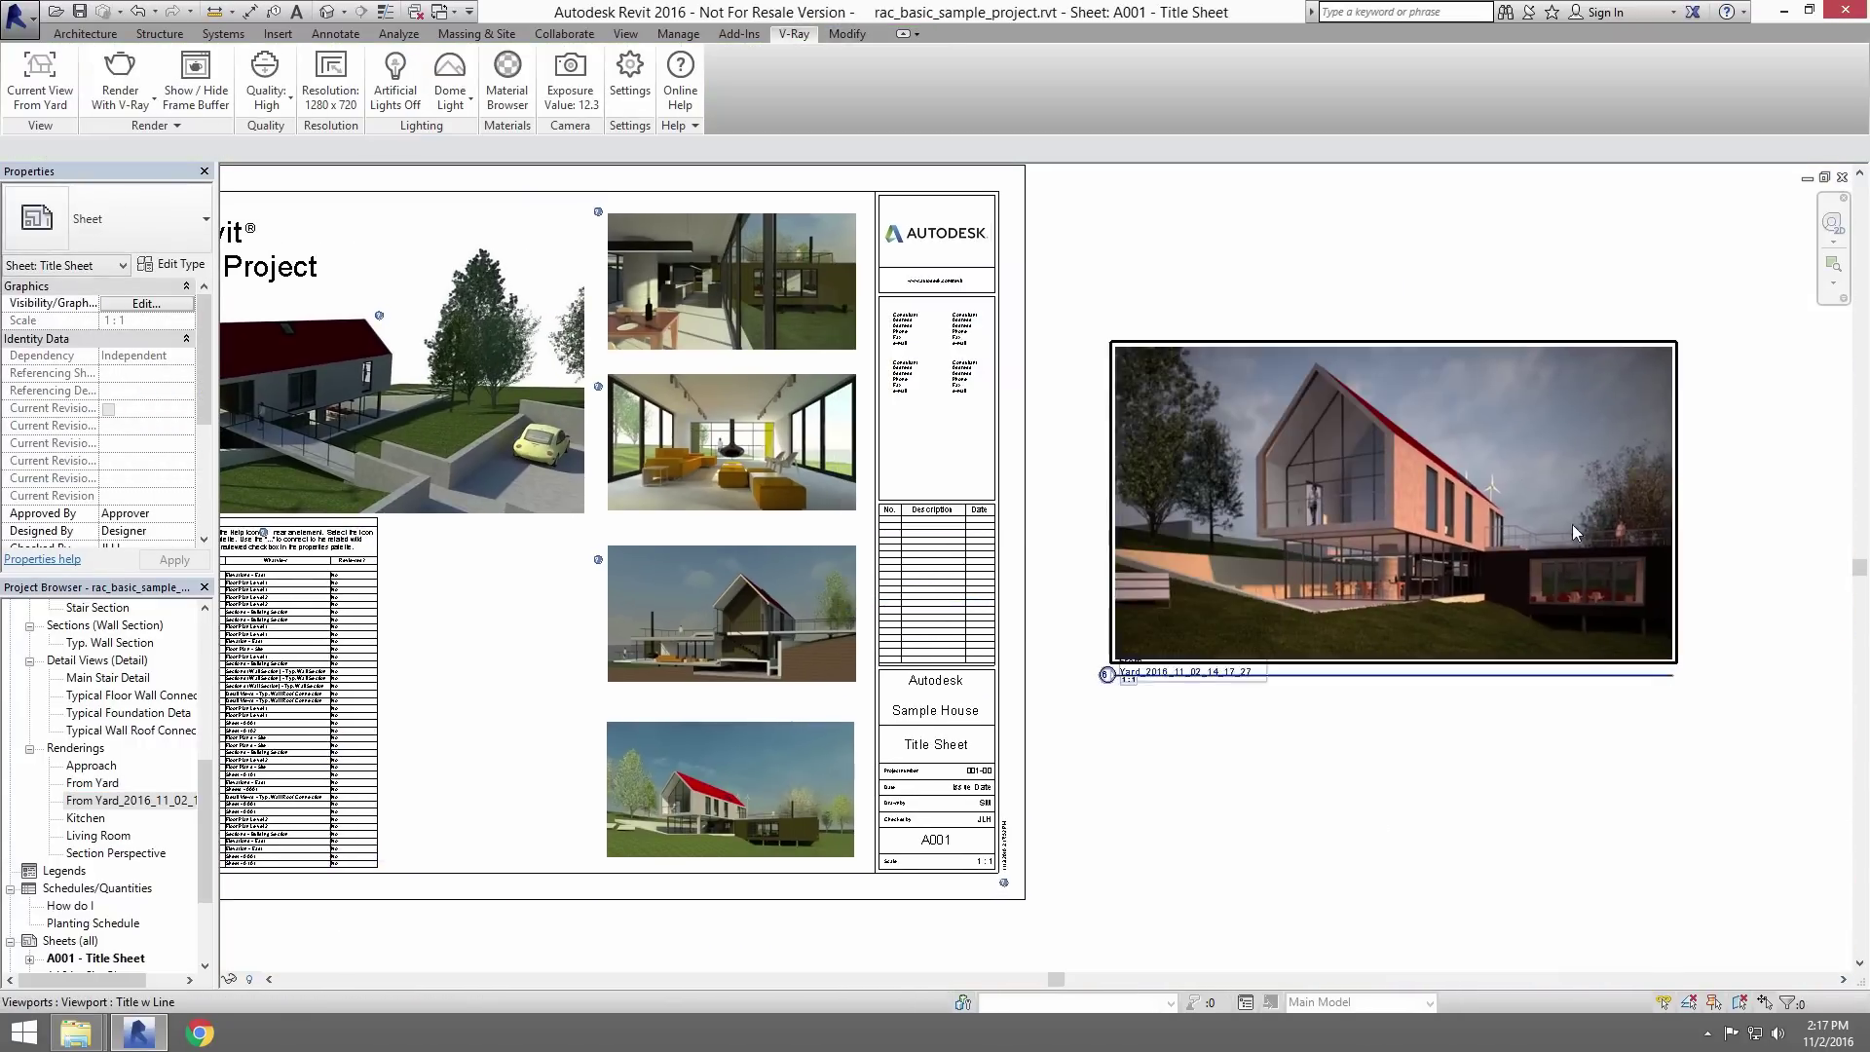
scroll(1568, 518, "up", 3)
scroll(1309, 411, "down", 2)
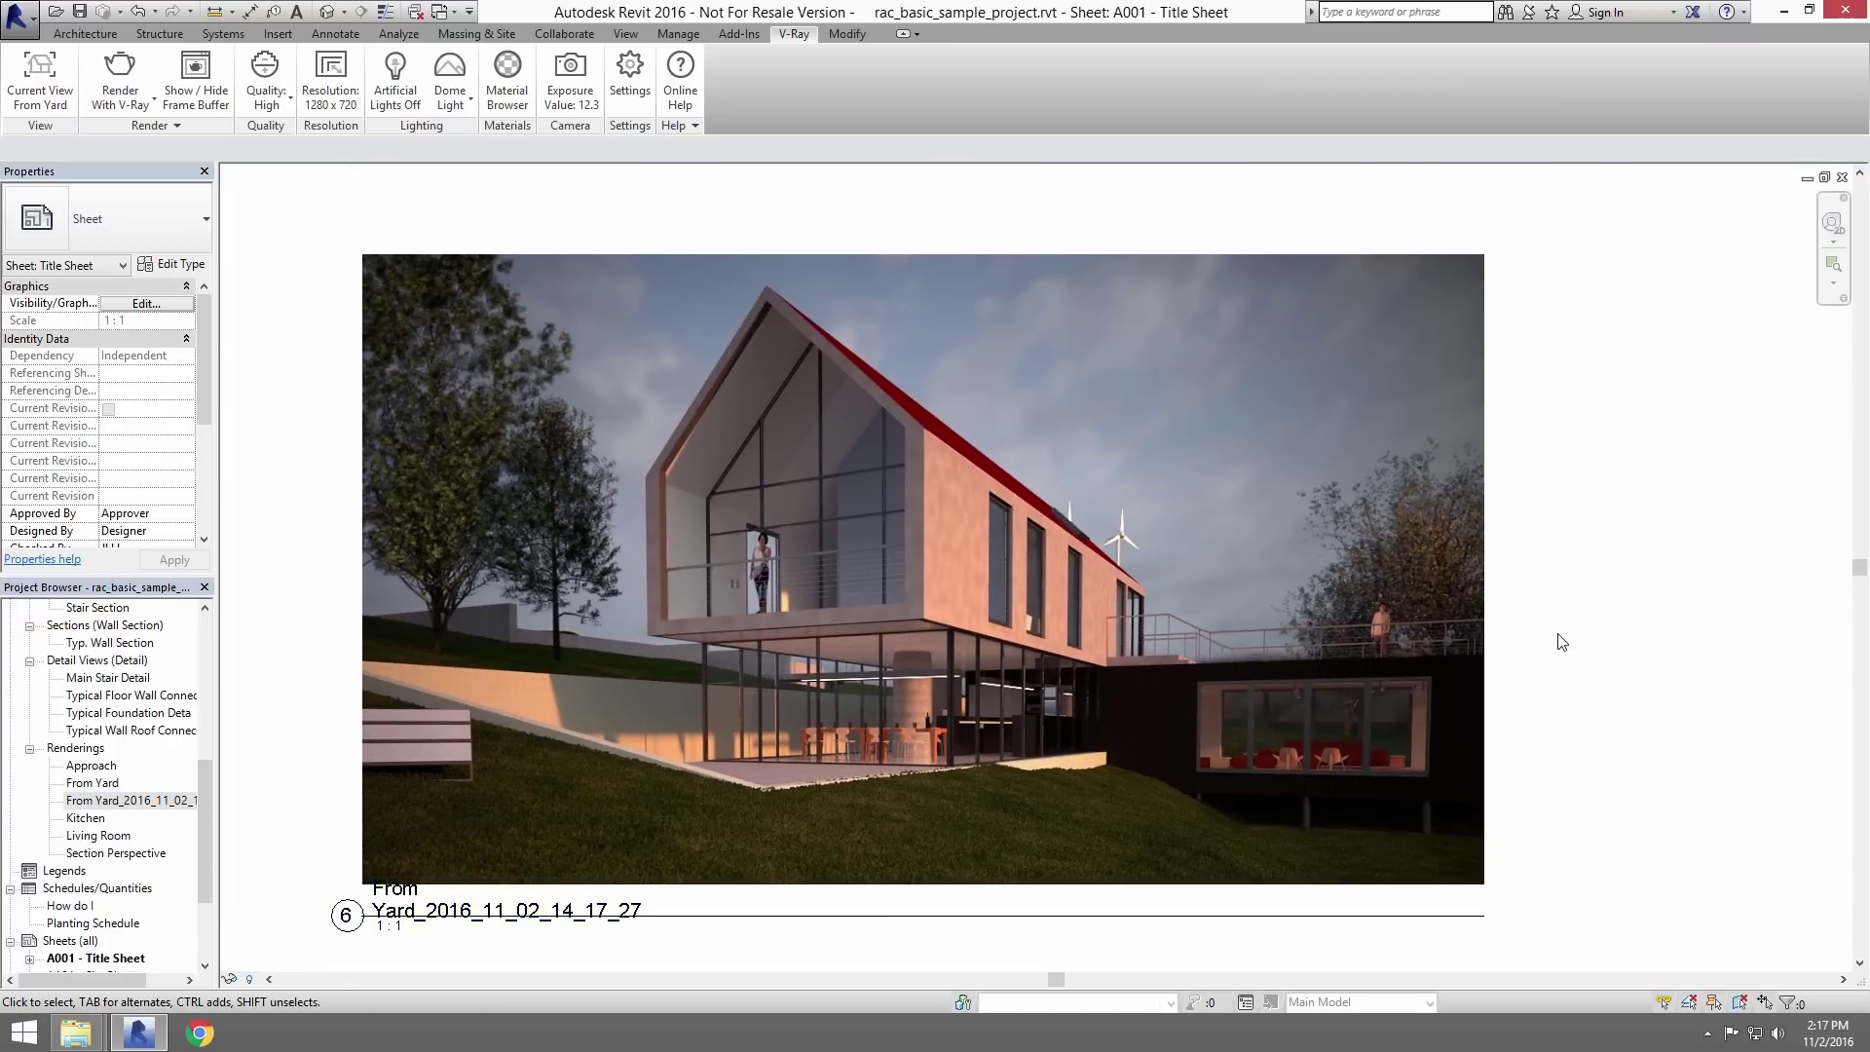